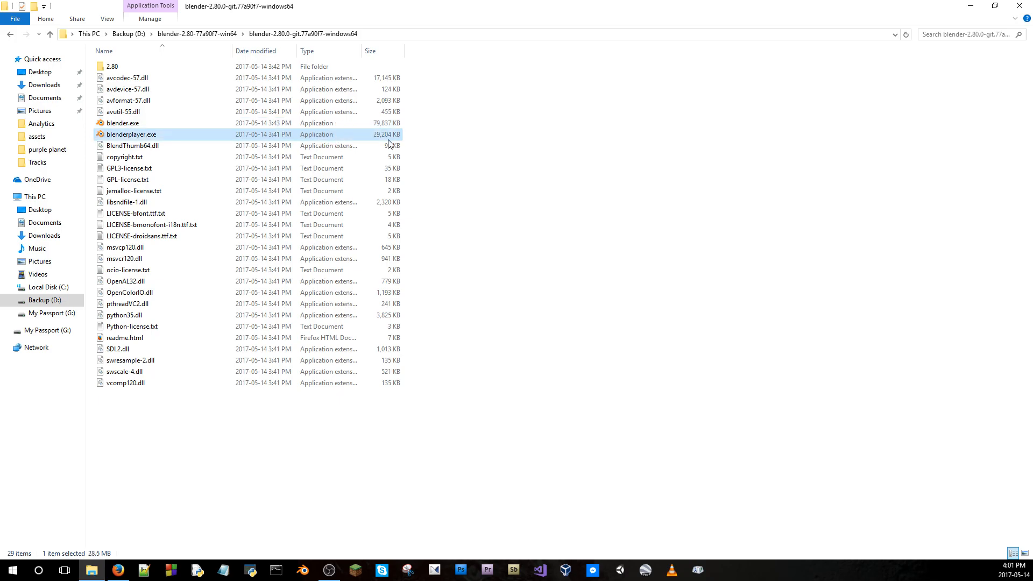
Launch blender.exe from the Blender 2.80 build folder
{"action": "left_click", "coordinate": [464, 167]}
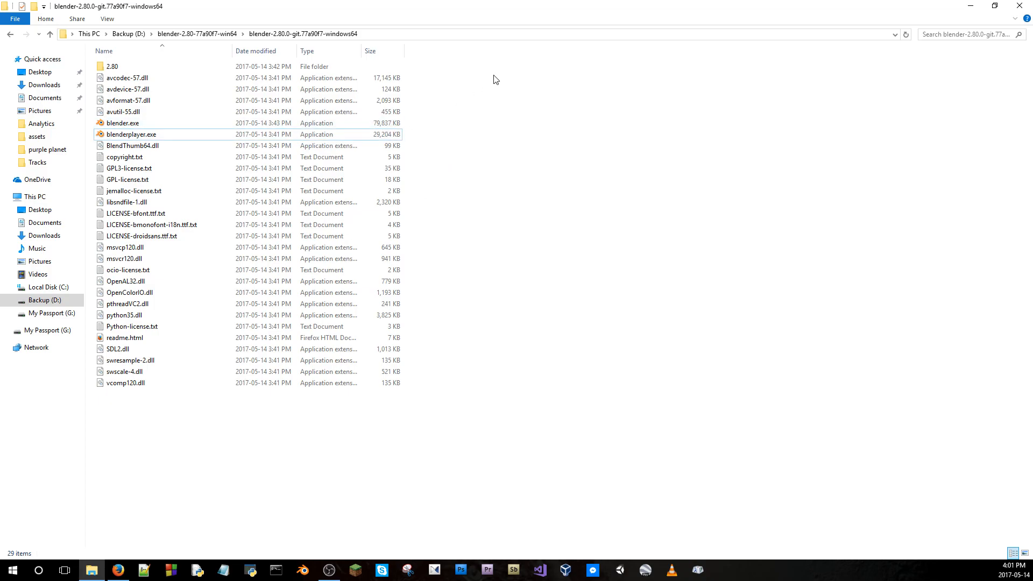
{"action": "double_click", "coordinate": [360, 125]}
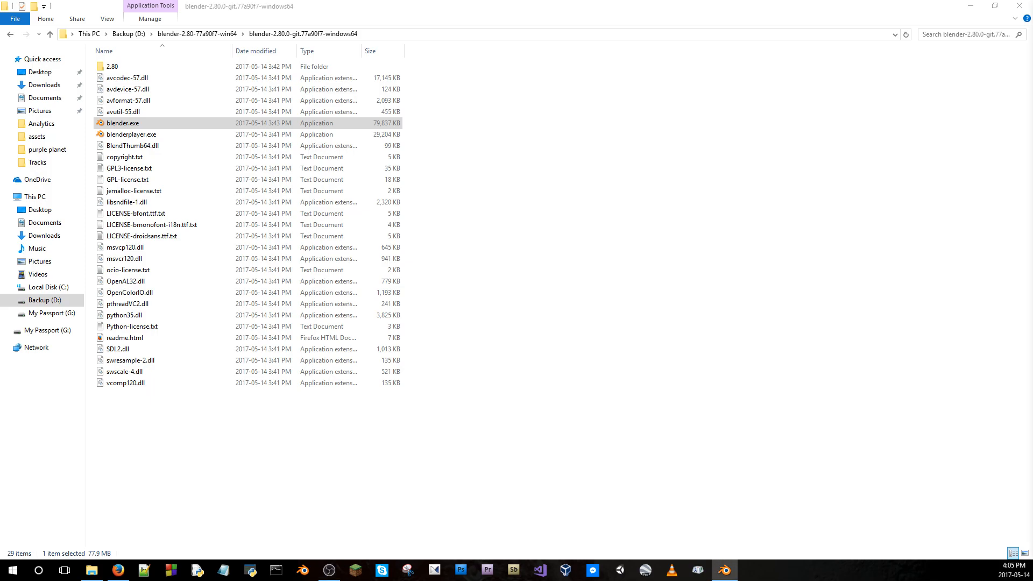
Bring the running Blender session to the front and quit it without saving the changes
{"action": "left_click", "coordinate": [724, 569]}
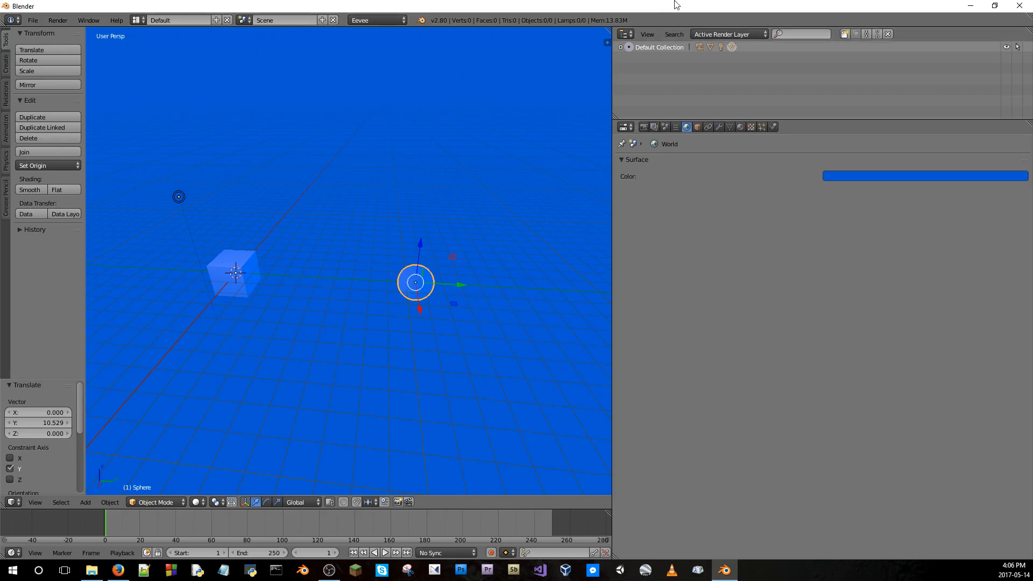
{"action": "left_click", "coordinate": [1019, 7]}
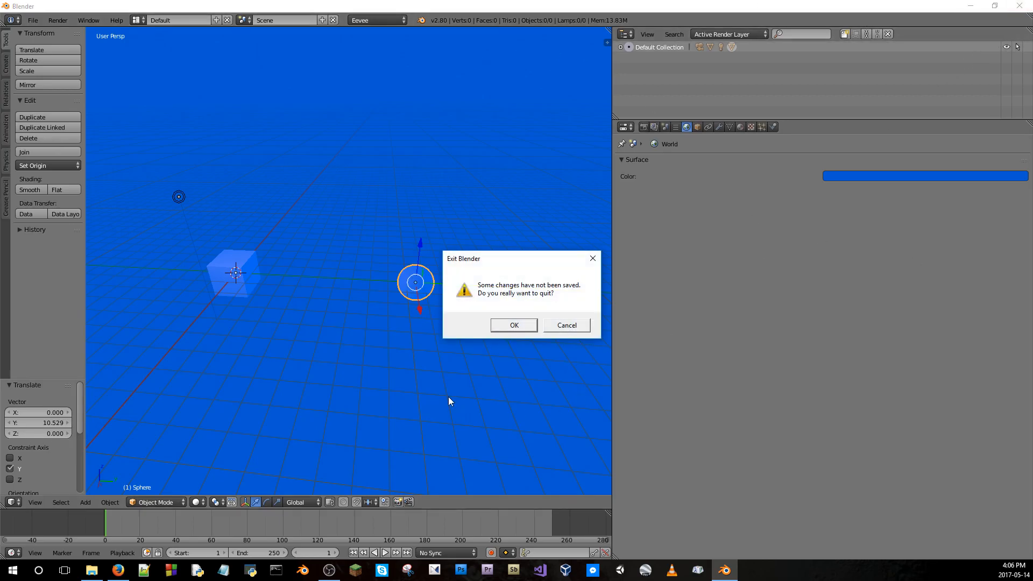
{"action": "left_click", "coordinate": [506, 325]}
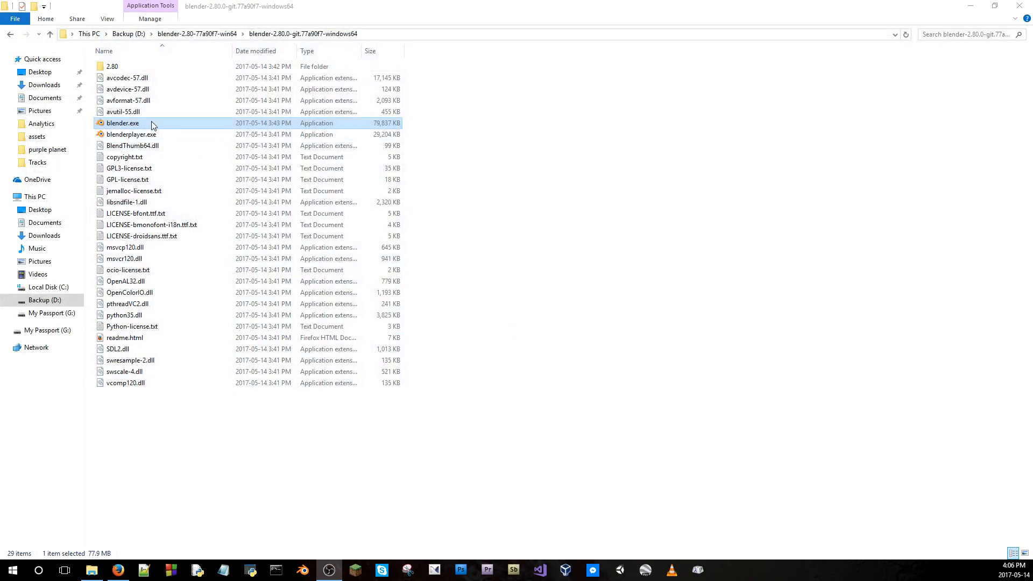
Start a fresh session from blender.exe and dismiss the splash screen
{"action": "double_click", "coordinate": [151, 123]}
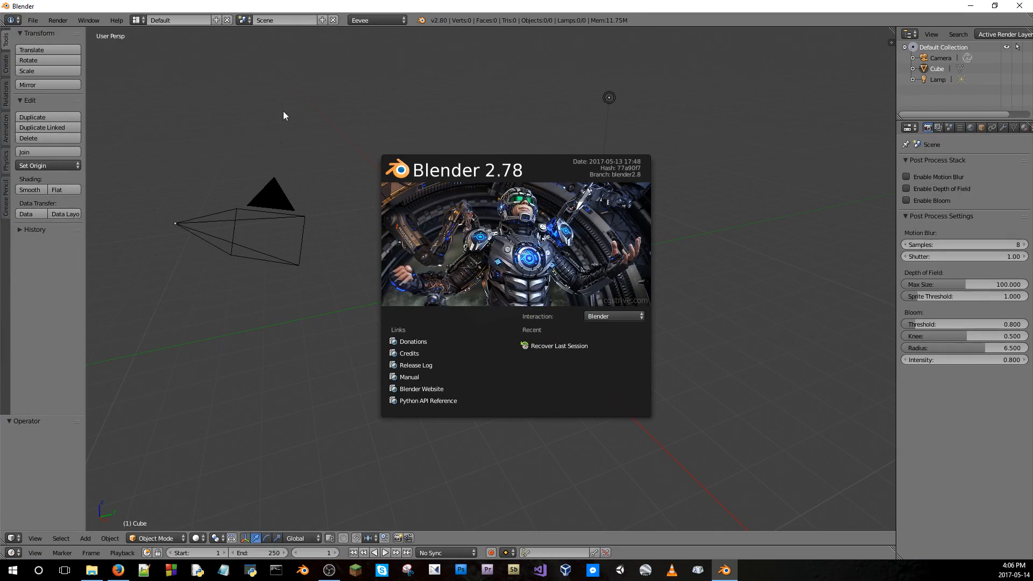
{"action": "left_click", "coordinate": [525, 217]}
Select the camera object in the default scene
{"action": "middle_click_drag", "start_coordinate": [424, 119], "coordinate": [447, 160]}
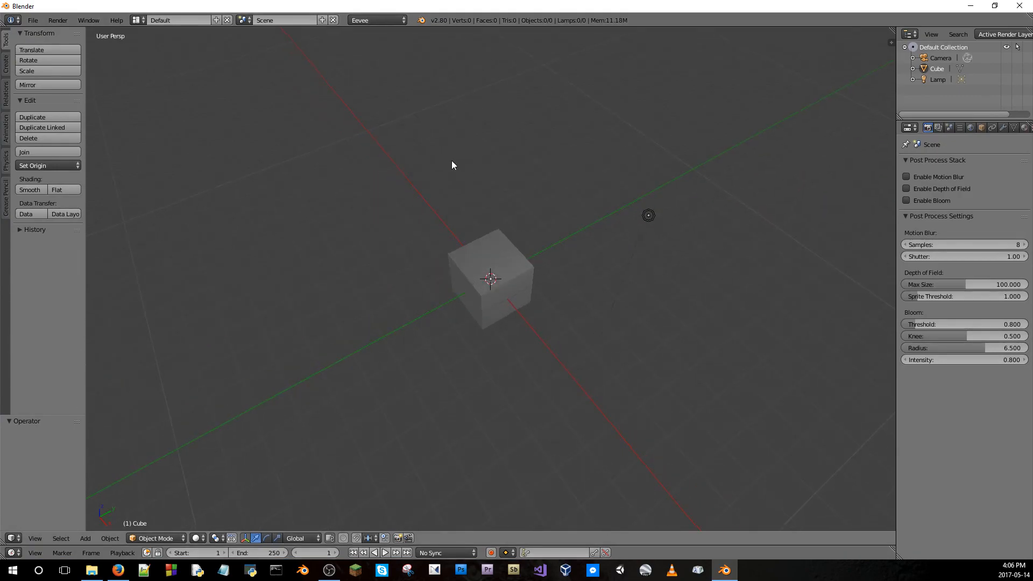
{"action": "scroll", "coordinate": [451, 162], "scroll_direction": "down", "scroll_amount": 5}
{"action": "right_click", "coordinate": [495, 281]}
{"action": "right_click", "coordinate": [471, 355]}
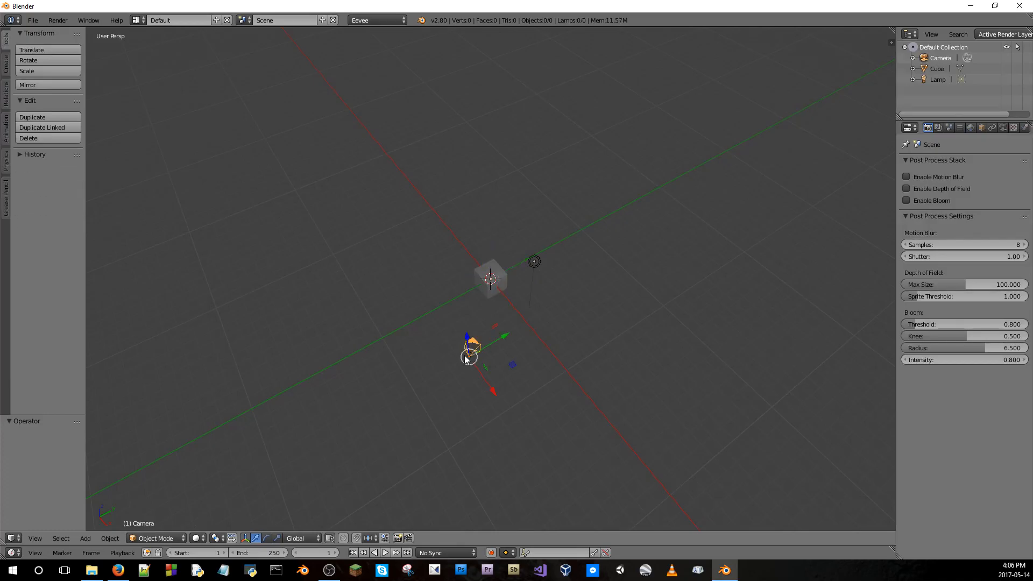
Look through the viewport shading modes and the render engine choices
{"action": "left_click", "coordinate": [198, 539]}
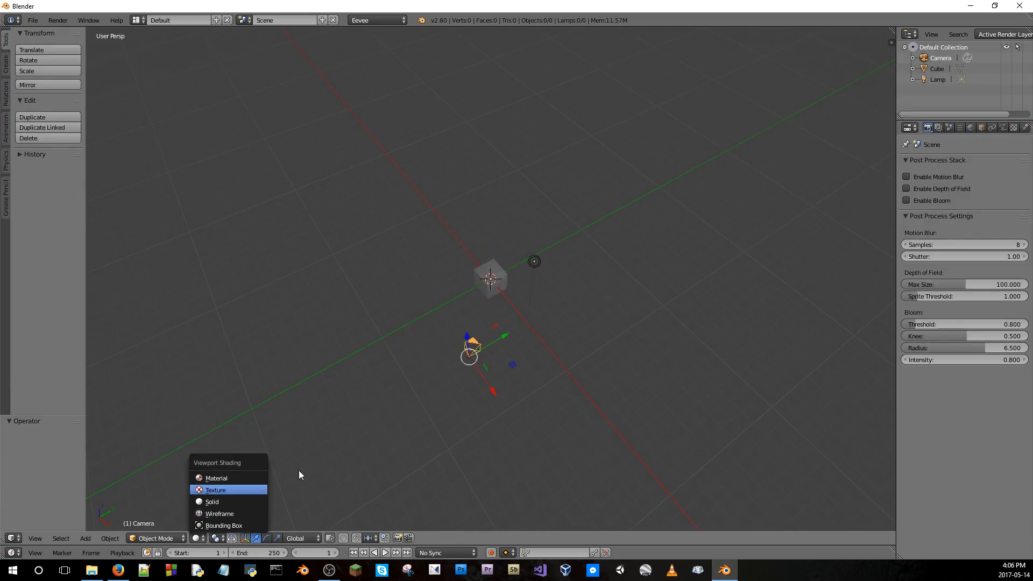
{"action": "scroll", "coordinate": [418, 226], "scroll_direction": "up", "scroll_amount": 4}
{"action": "middle_click_drag", "start_coordinate": [442, 249], "coordinate": [405, 223]}
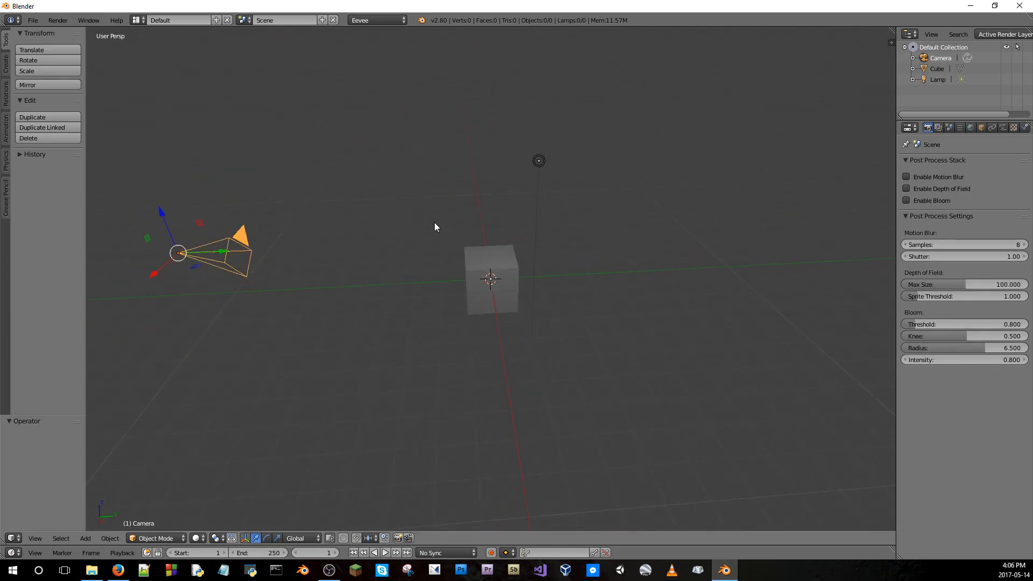
{"action": "left_click", "coordinate": [377, 20]}
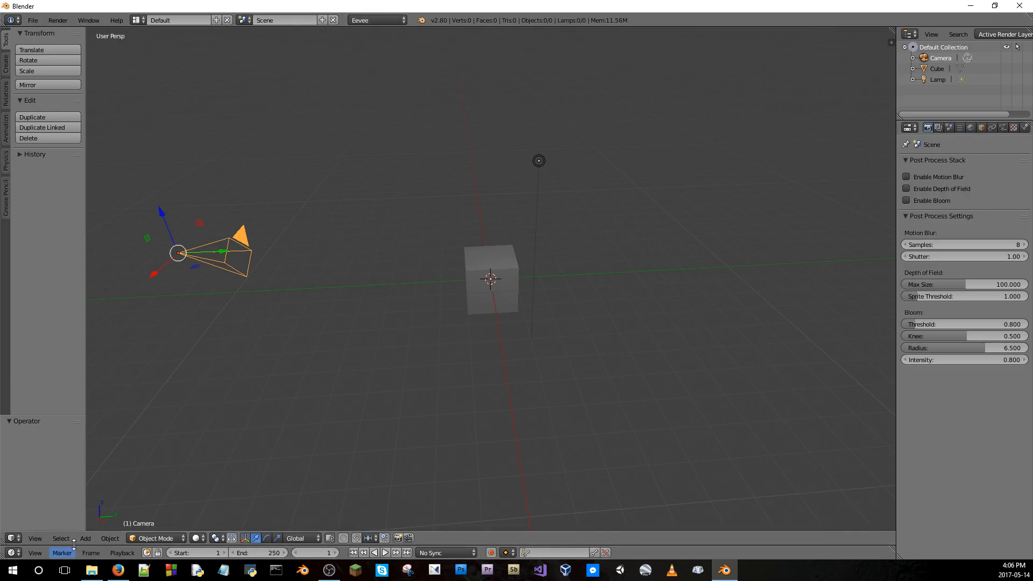
Enlarge the timeline area and change it to the Logic Editor
{"action": "left_click_drag", "start_coordinate": [76, 545], "coordinate": [81, 459]}
{"action": "left_click", "coordinate": [13, 552]}
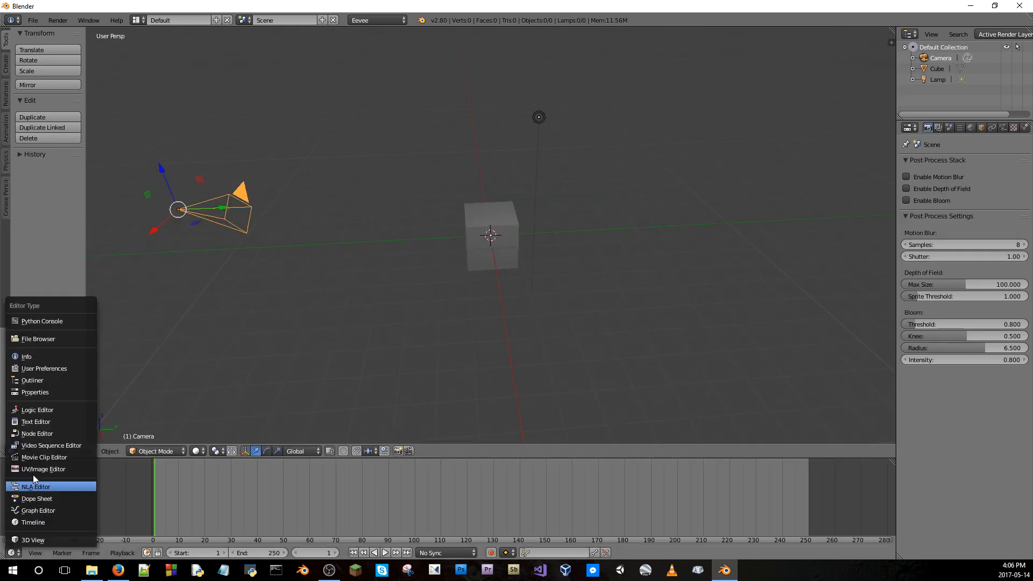
{"action": "left_click", "coordinate": [34, 411]}
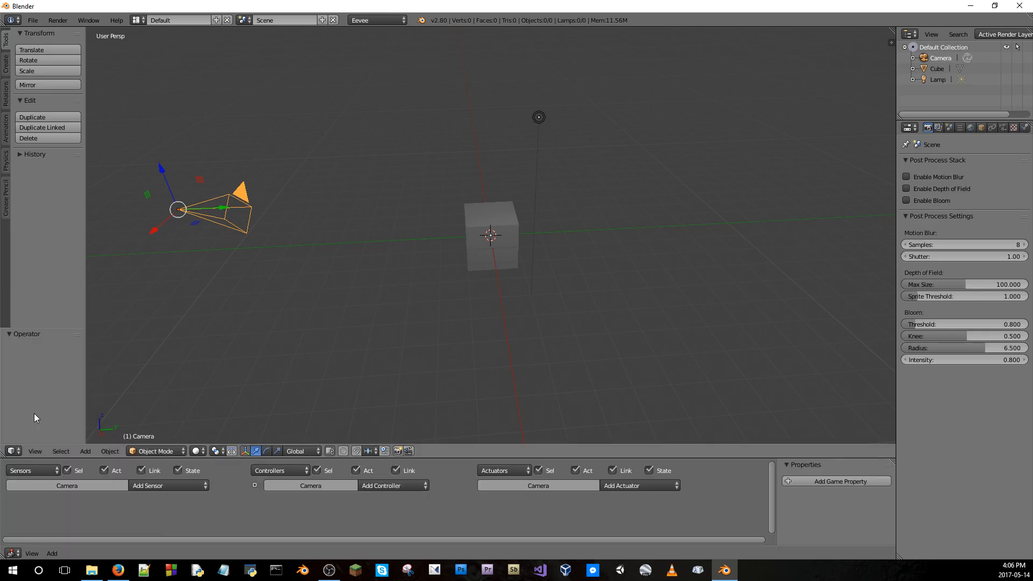
Examine the sensor, controller and actuator types available for the camera in the Logic Editor
{"action": "left_click", "coordinate": [191, 490]}
{"action": "left_click", "coordinate": [393, 486]}
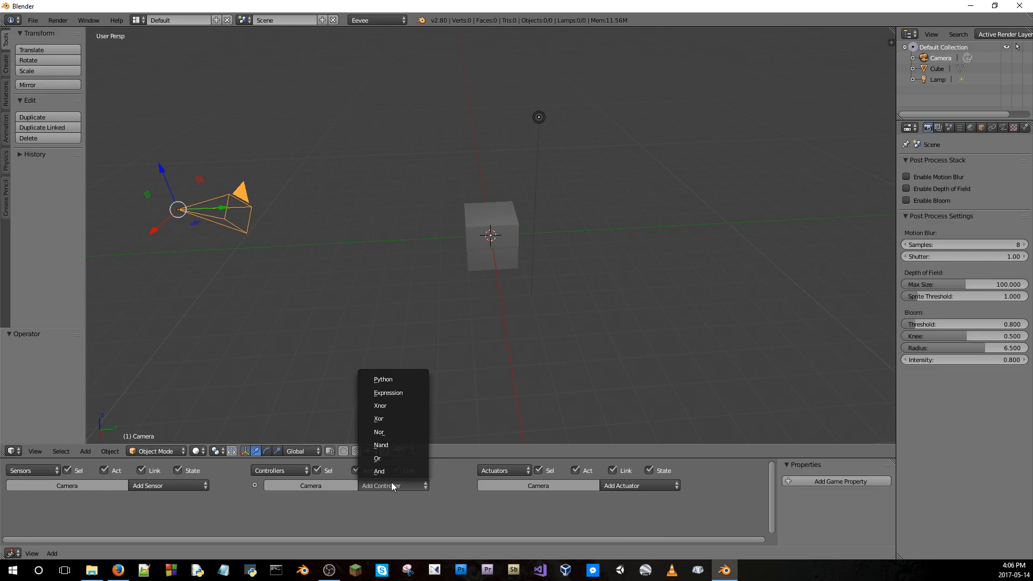
{"action": "left_click", "coordinate": [649, 487]}
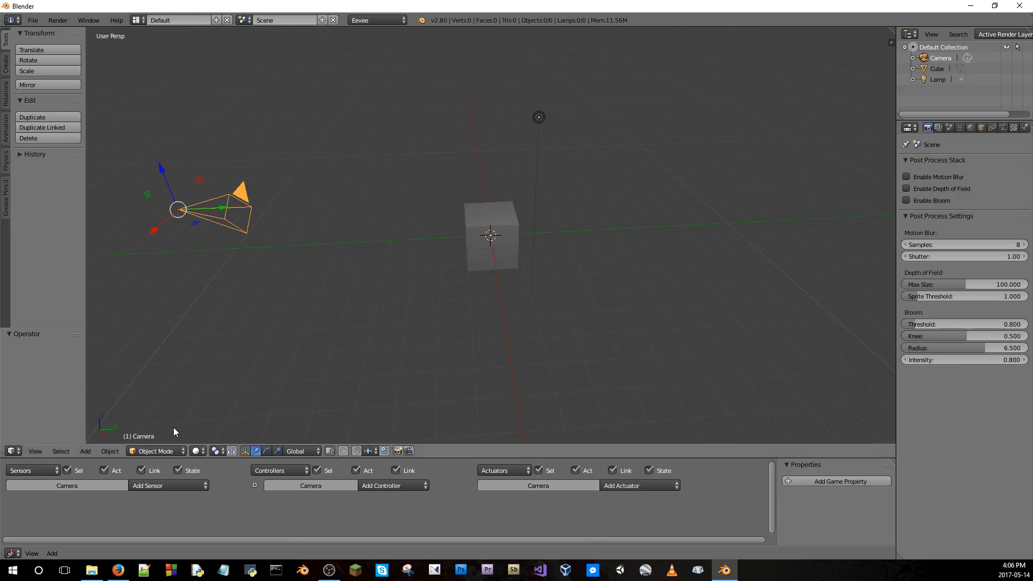
Add a trial game property to the camera, view its type options, and remove the property again
{"action": "left_click", "coordinate": [840, 481]}
{"action": "left_click", "coordinate": [813, 497]}
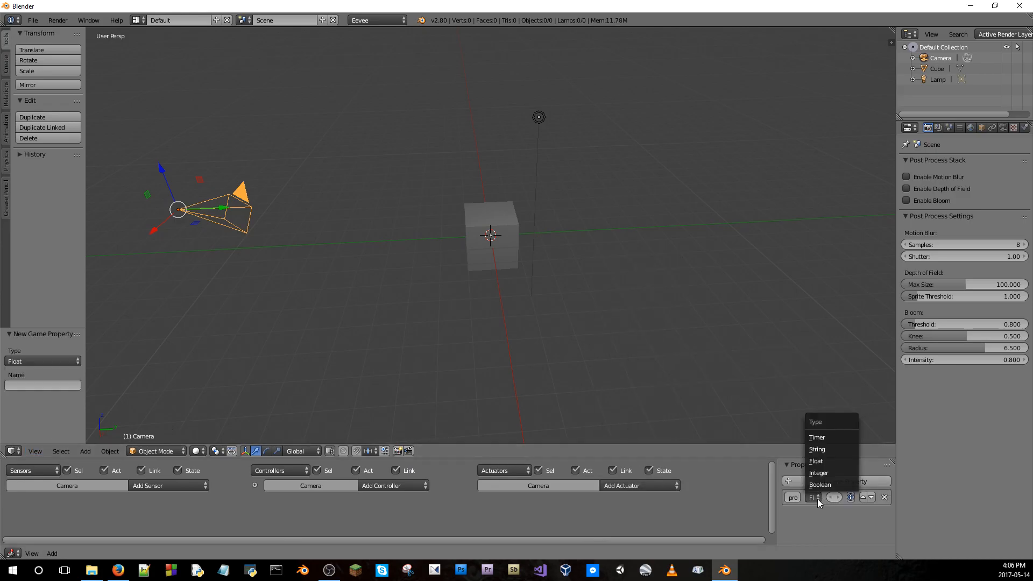
{"action": "left_click", "coordinate": [884, 497]}
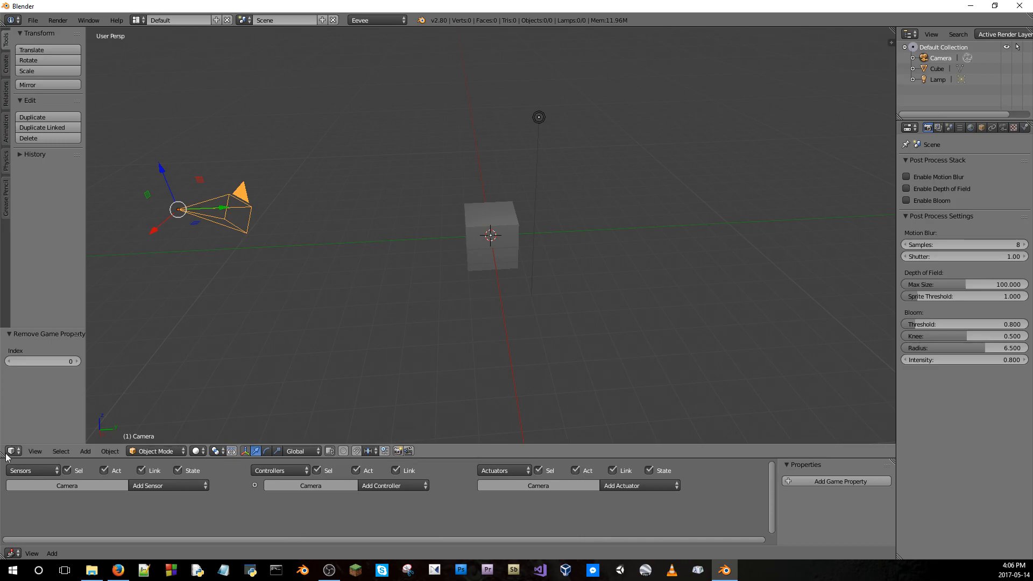
Change the Logic Editor area to the Node Editor and try to create a new material with the camera selected
{"action": "left_click", "coordinate": [13, 553]}
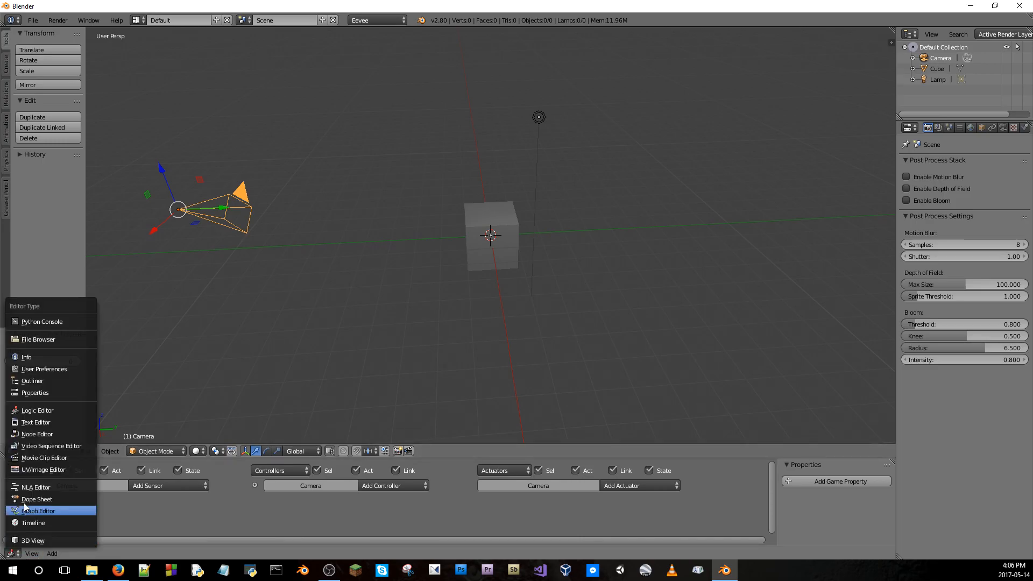
{"action": "left_click", "coordinate": [18, 428]}
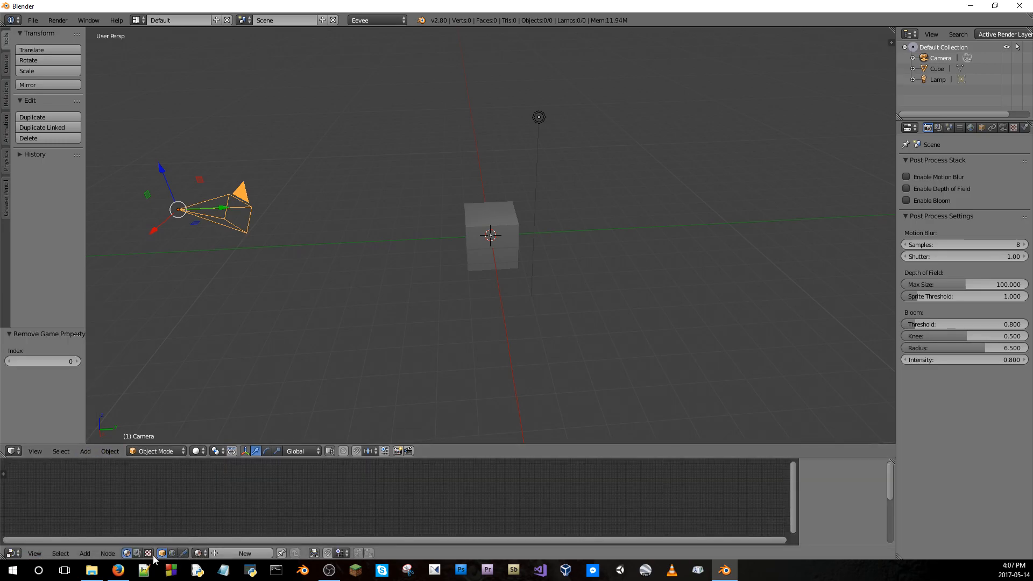
{"action": "left_click", "coordinate": [126, 553]}
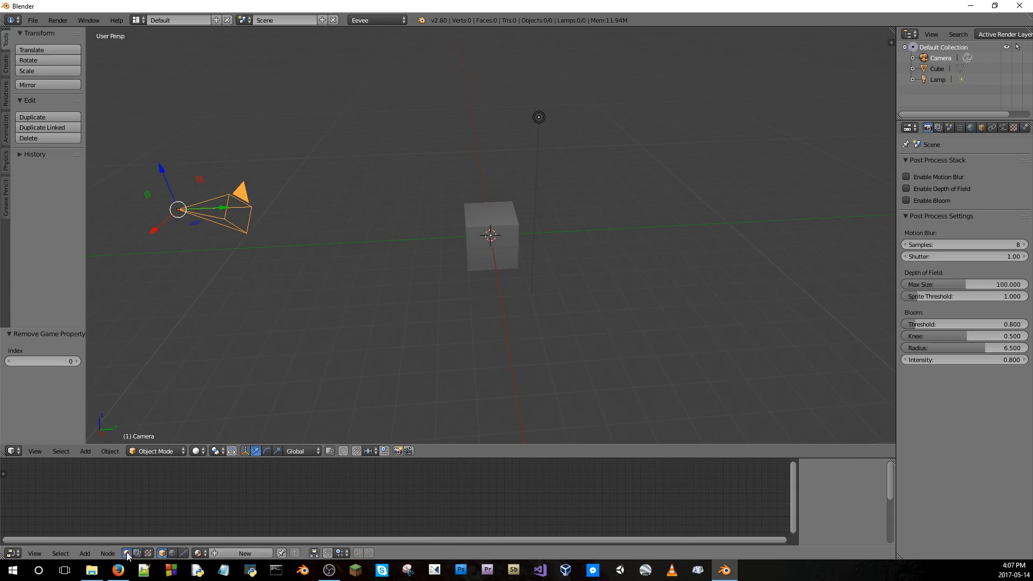
{"action": "left_click", "coordinate": [228, 554]}
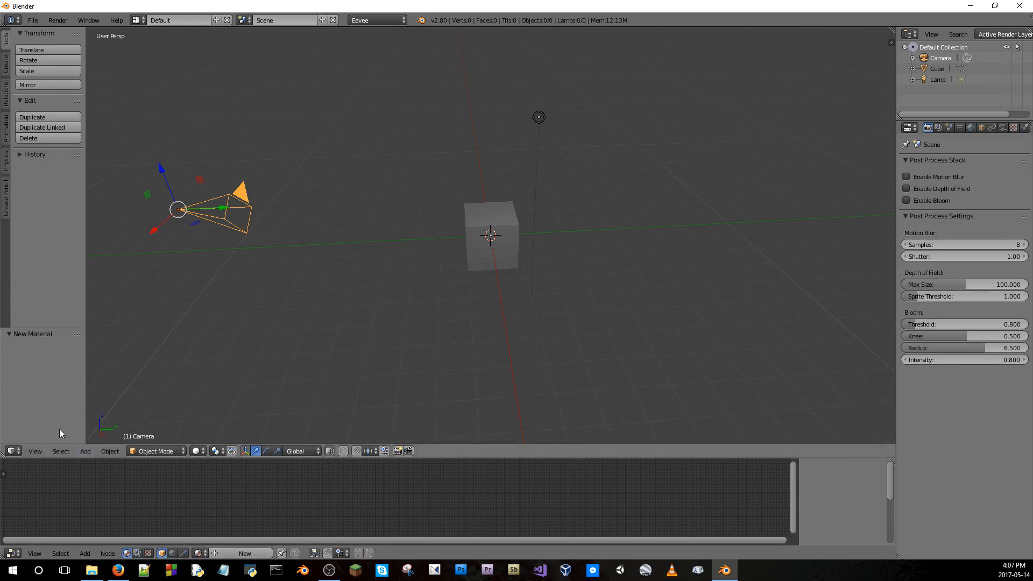
Select the cube and unlink its material
{"action": "right_click", "coordinate": [466, 227]}
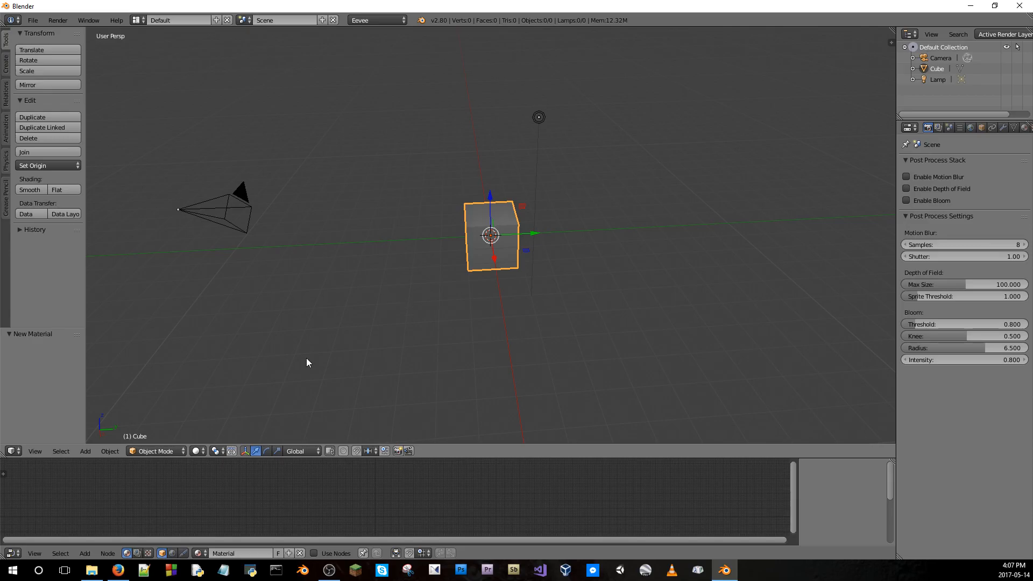
{"action": "left_click", "coordinate": [299, 553]}
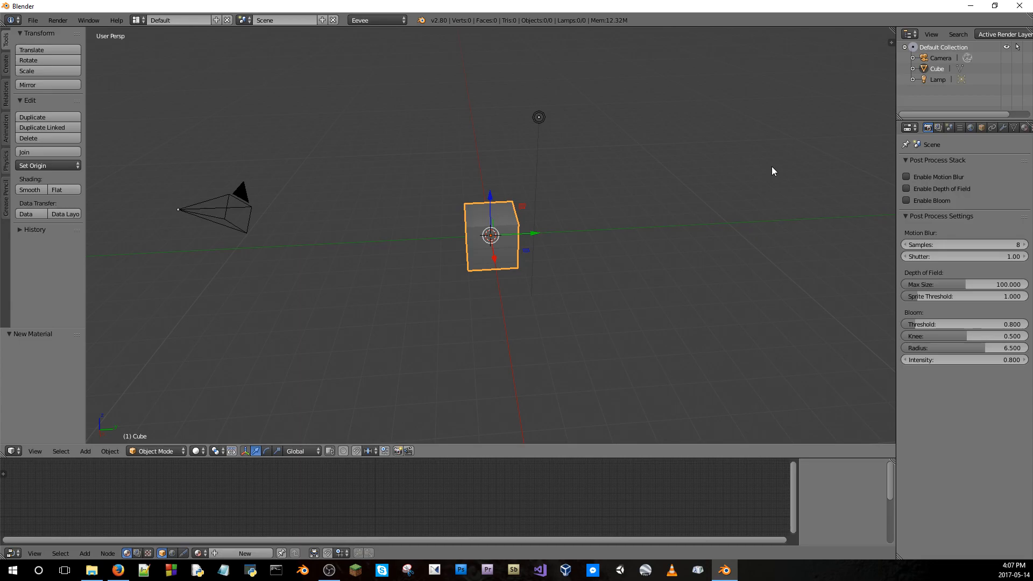
Widen the Outliner and Properties areas and show the cube's material settings
{"action": "middle_click_drag", "start_coordinate": [685, 241], "coordinate": [585, 251]}
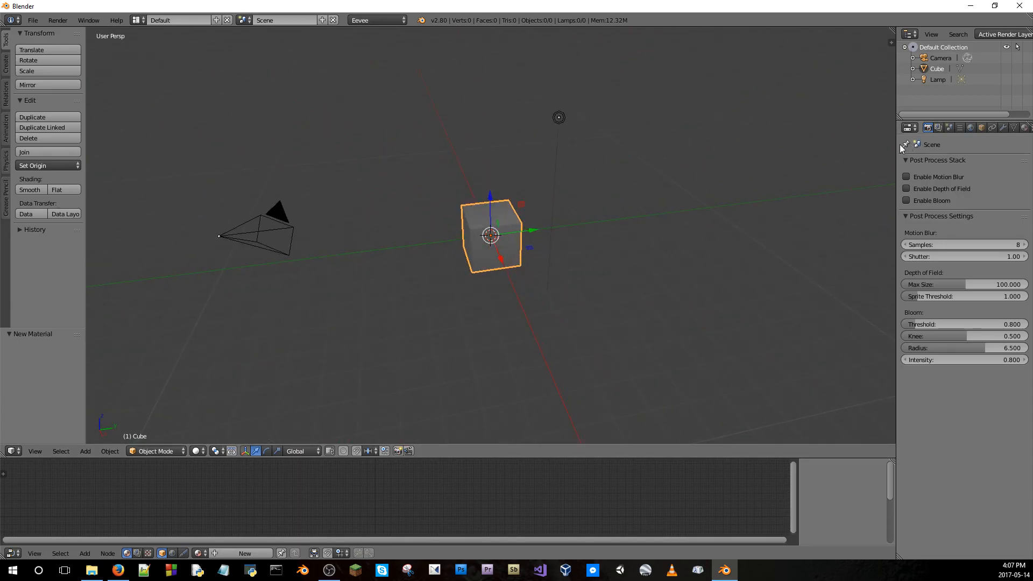
{"action": "left_click_drag", "start_coordinate": [896, 199], "coordinate": [675, 201]}
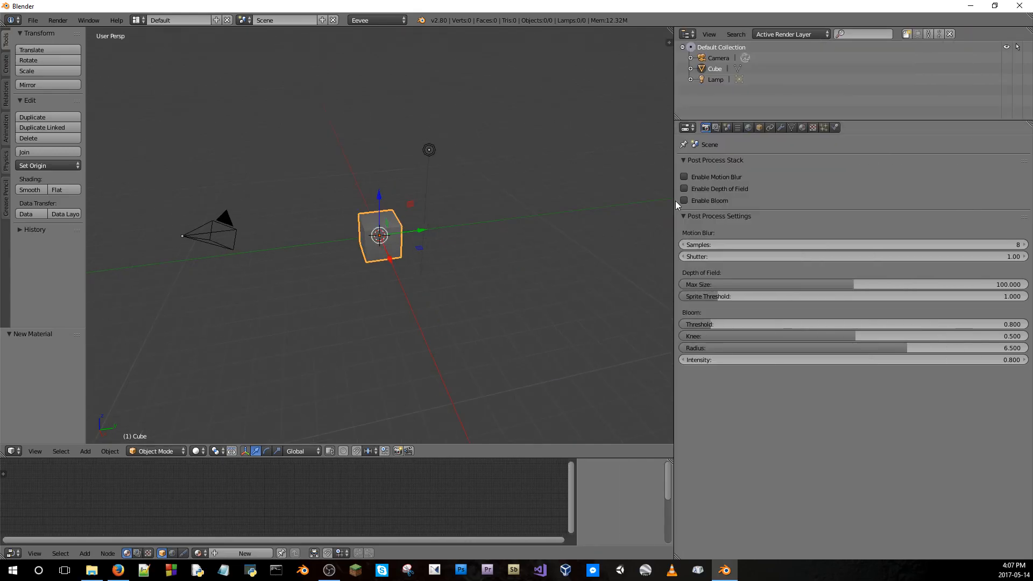
{"action": "left_click", "coordinate": [801, 127]}
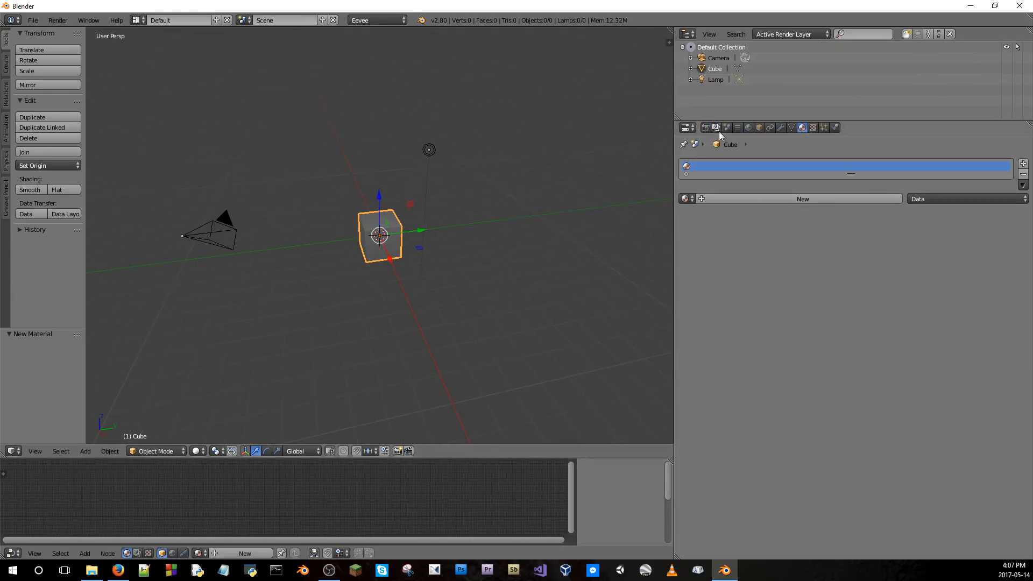
Set the world's surface color to dark navy blue
{"action": "left_click", "coordinate": [748, 127]}
{"action": "left_click", "coordinate": [941, 177]}
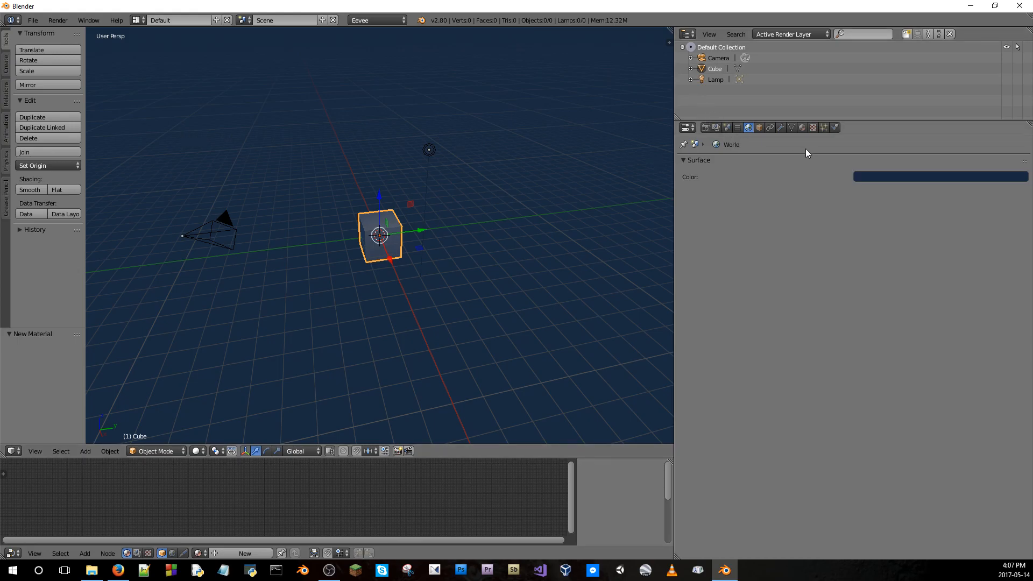
Select the camera and the lamp in turn, finishing with the cube selected
{"action": "middle_click_drag", "start_coordinate": [449, 241], "coordinate": [301, 232]}
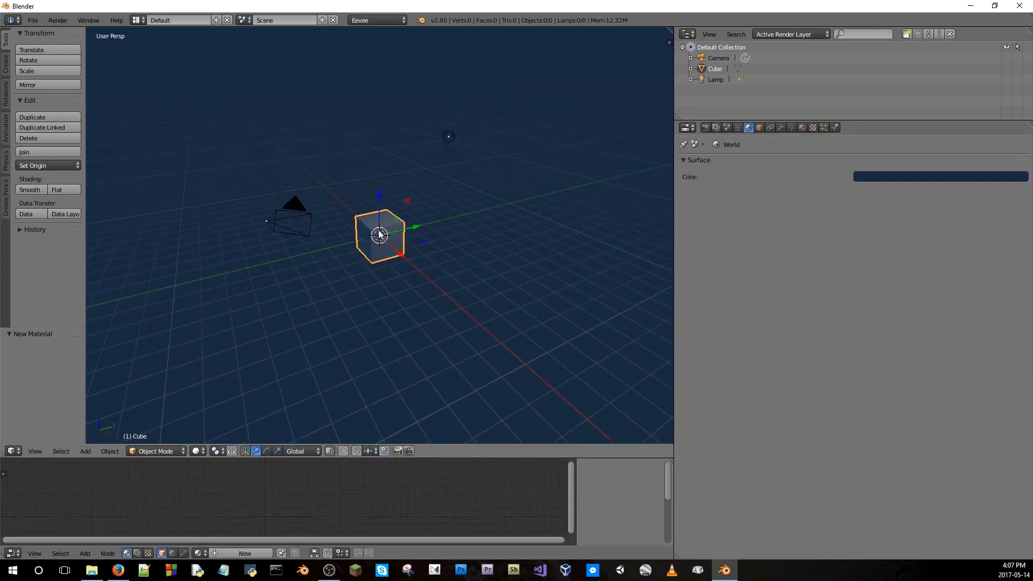
{"action": "right_click", "coordinate": [292, 230]}
{"action": "right_click", "coordinate": [449, 138]}
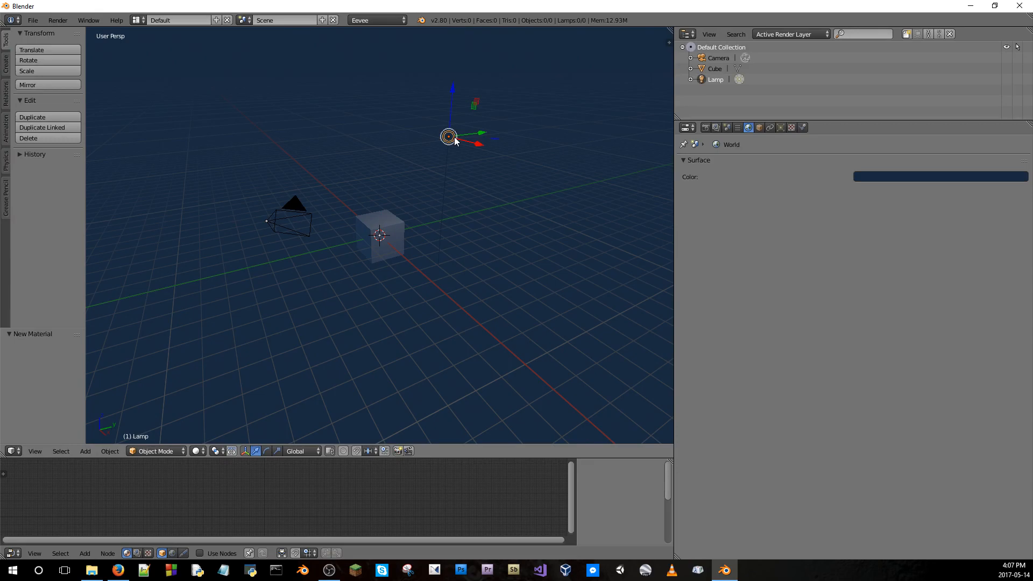
{"action": "right_click", "coordinate": [392, 231]}
{"action": "key", "text": "s"}
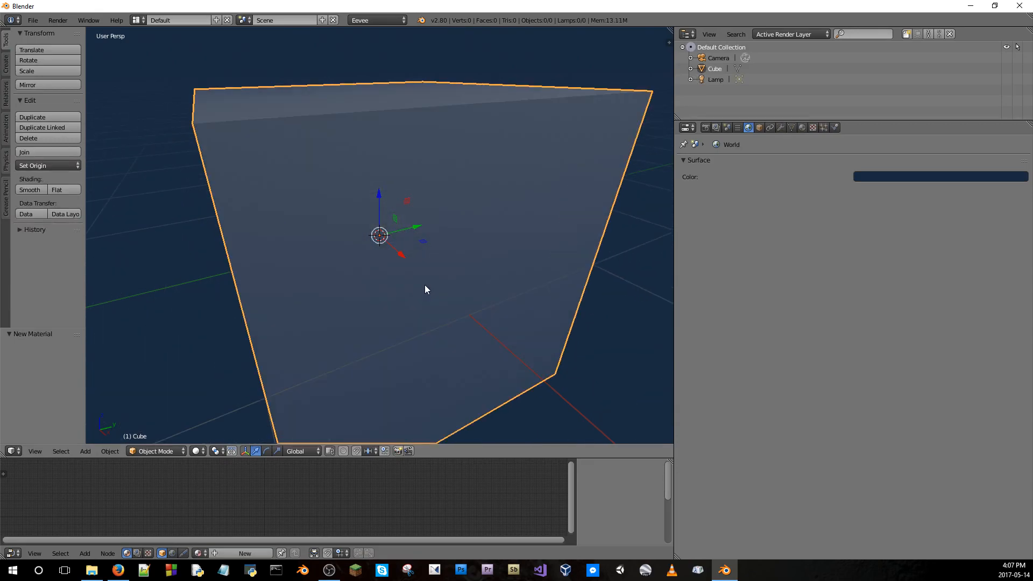
Inspect the cube and the grid against the blue world background from close up, from afar and from a higher angle
{"action": "scroll", "coordinate": [424, 285], "scroll_direction": "down", "scroll_amount": 4}
{"action": "scroll", "coordinate": [427, 286], "scroll_direction": "up", "scroll_amount": 7}
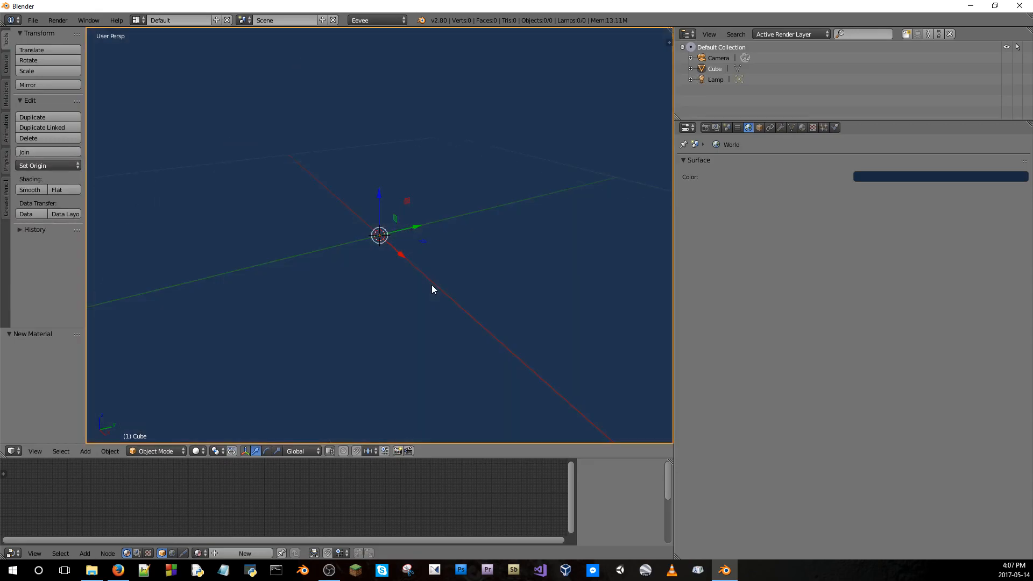
{"action": "scroll", "coordinate": [261, 230], "scroll_direction": "down", "scroll_amount": 4}
{"action": "scroll", "coordinate": [408, 270], "scroll_direction": "up", "scroll_amount": 5}
{"action": "scroll", "coordinate": [418, 273], "scroll_direction": "down", "scroll_amount": 5}
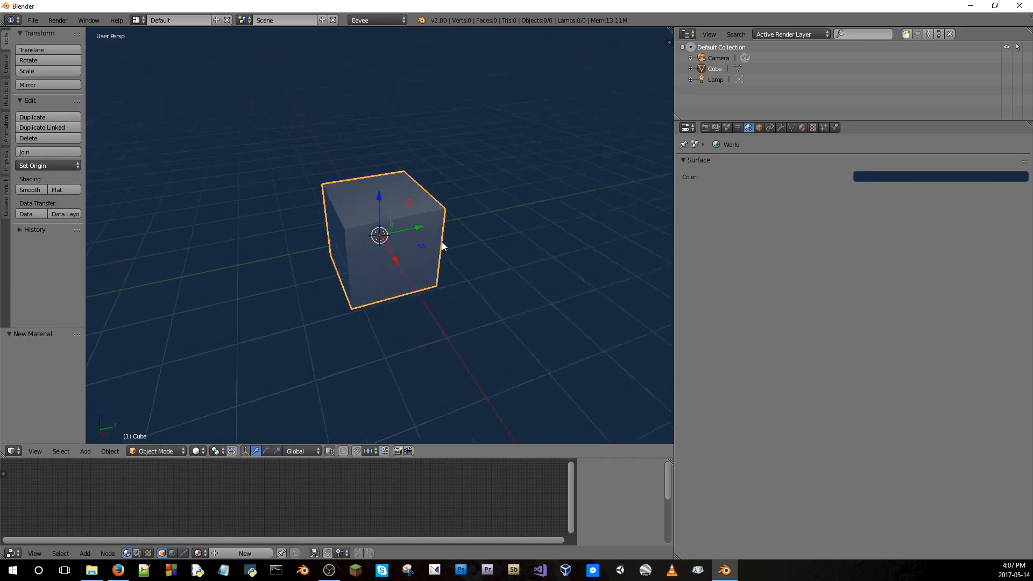
{"action": "middle_click_drag", "start_coordinate": [459, 212], "coordinate": [453, 261]}
{"action": "scroll", "coordinate": [476, 218], "scroll_direction": "down", "scroll_amount": 6}
{"action": "scroll", "coordinate": [461, 271], "scroll_direction": "up", "scroll_amount": 4}
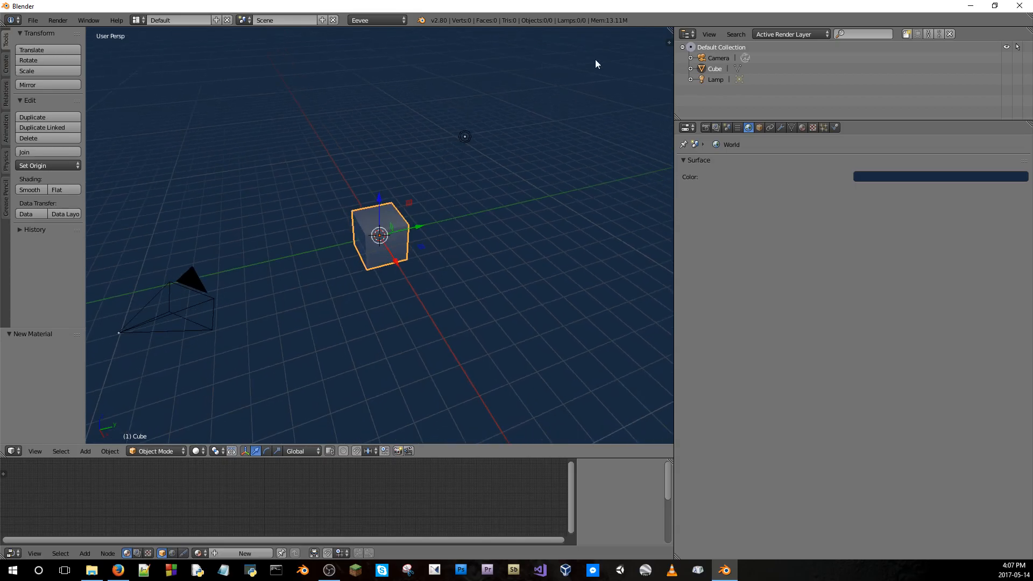
Look through the render, render layer, scene, collection, world and object settings in the Properties editor
{"action": "left_click", "coordinate": [704, 127]}
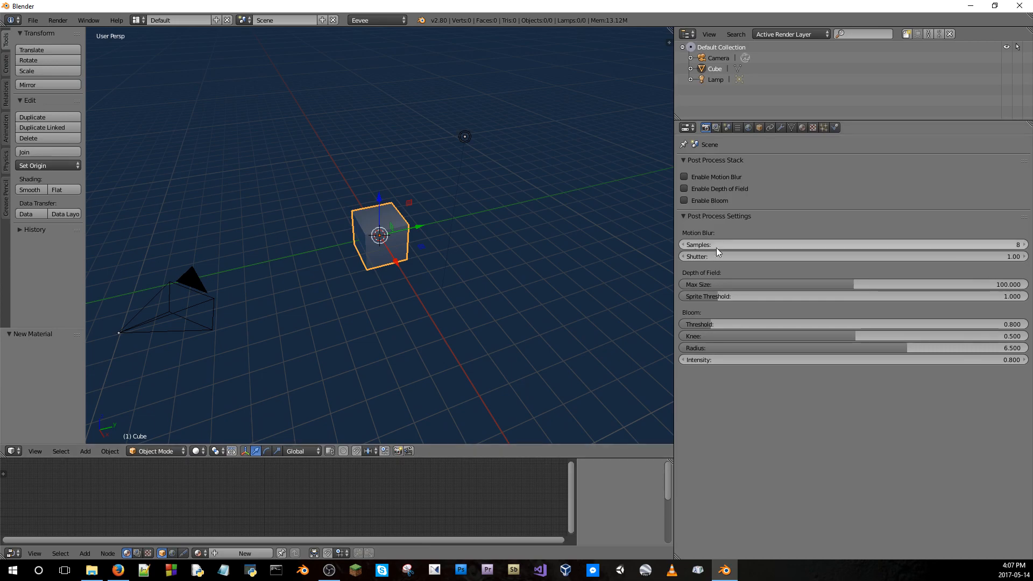
{"action": "left_click", "coordinate": [720, 128]}
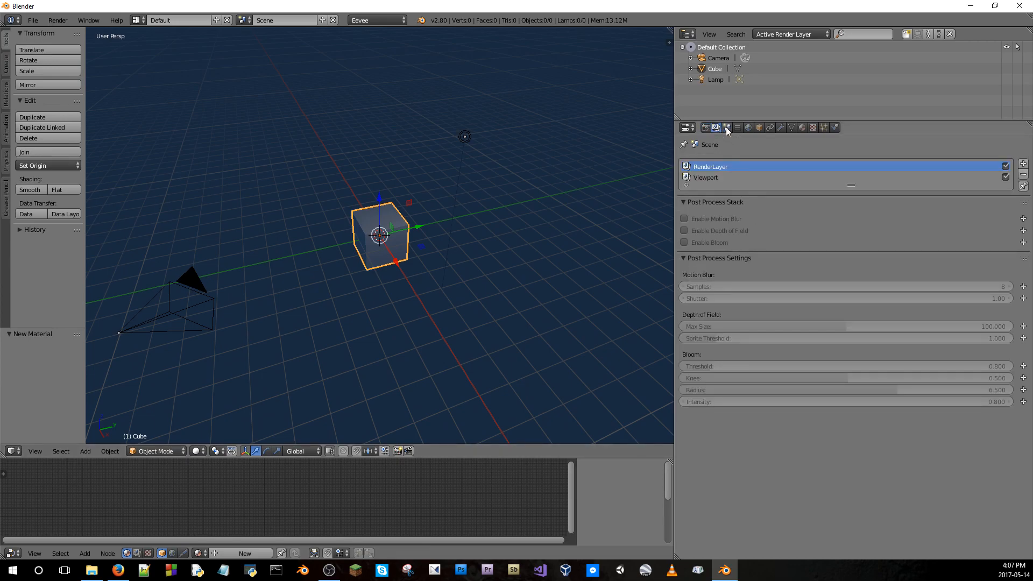
{"action": "left_click", "coordinate": [727, 129]}
{"action": "left_click", "coordinate": [737, 131]}
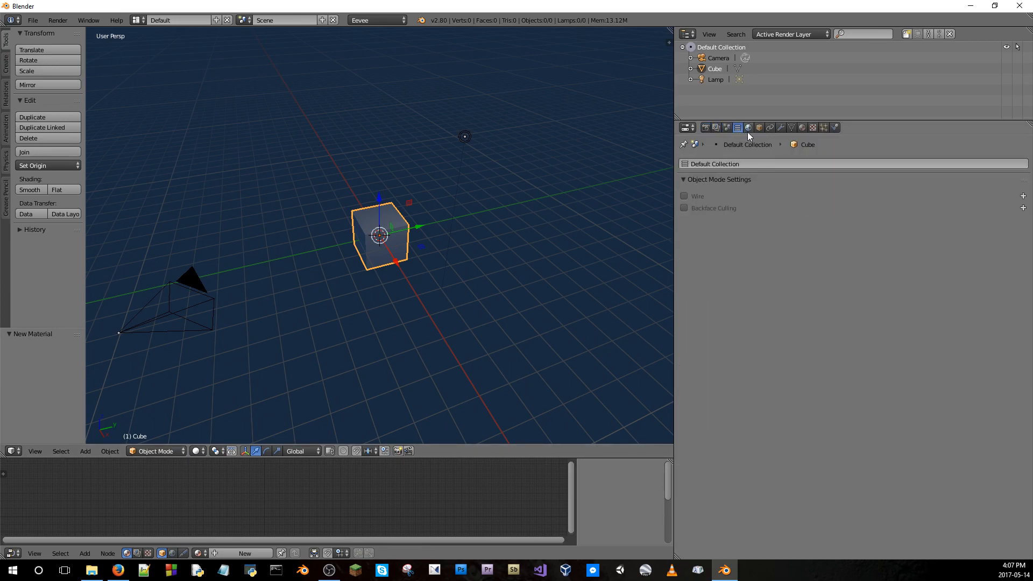
{"action": "left_click", "coordinate": [748, 131]}
{"action": "left_click", "coordinate": [759, 128]}
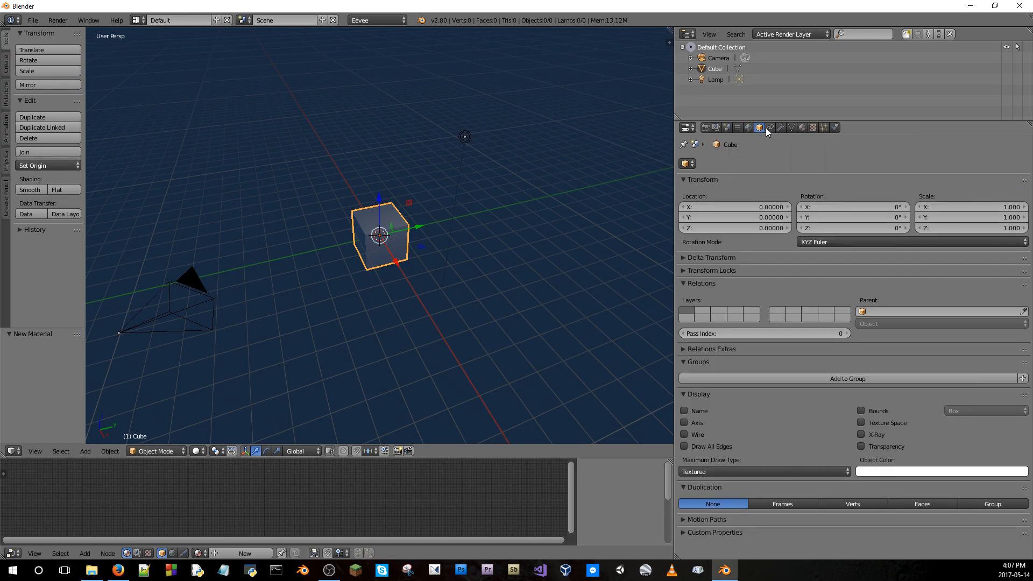
Look through the cube's remaining property categories from constraints to physics, and return to the render post-process settings
{"action": "left_click", "coordinate": [770, 127]}
{"action": "left_click", "coordinate": [780, 128]}
{"action": "left_click", "coordinate": [792, 129]}
{"action": "left_click", "coordinate": [802, 128]}
{"action": "left_click", "coordinate": [814, 128]}
{"action": "left_click", "coordinate": [823, 127]}
{"action": "left_click", "coordinate": [834, 127]}
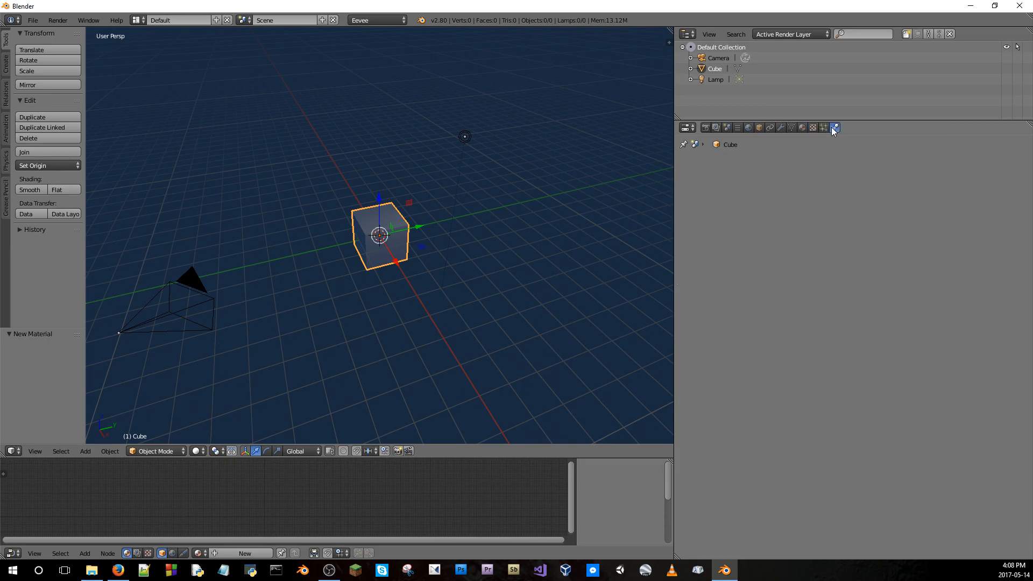
{"action": "left_click", "coordinate": [705, 128]}
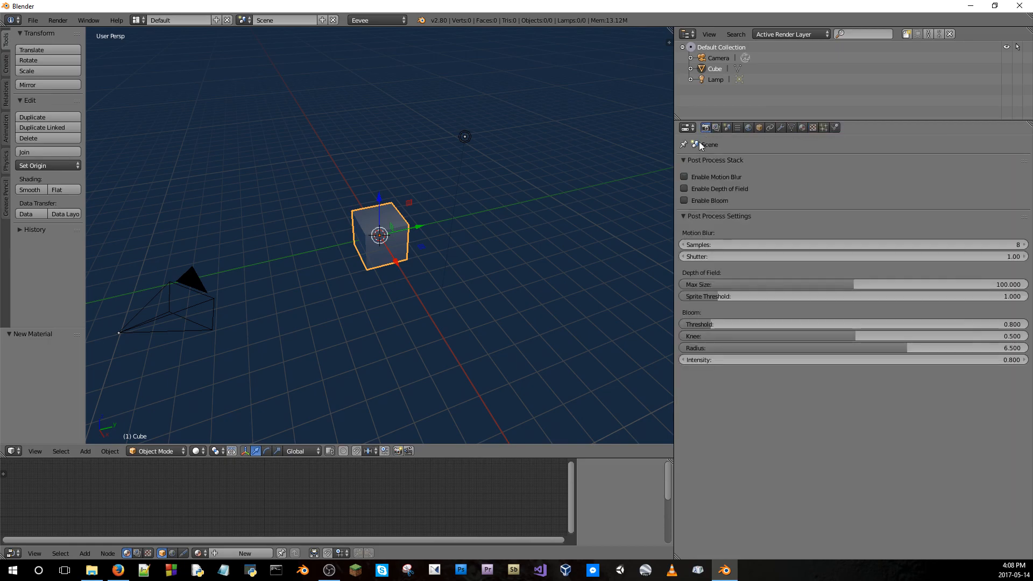
Examine the cube's shading from several angles, up close and from farther away
{"action": "middle_click_drag", "start_coordinate": [247, 258], "coordinate": [263, 237]}
{"action": "scroll", "coordinate": [431, 251], "scroll_direction": "up", "scroll_amount": 5}
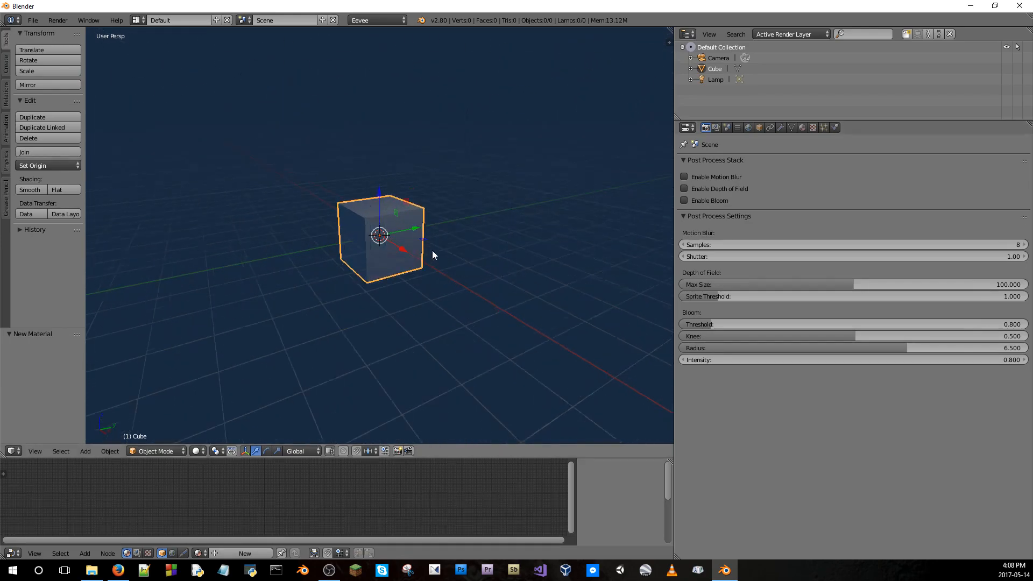
{"action": "middle_click_drag", "start_coordinate": [387, 216], "coordinate": [517, 263]}
{"action": "middle_click_drag", "start_coordinate": [443, 218], "coordinate": [402, 192]}
{"action": "left_click_drag", "start_coordinate": [415, 209], "coordinate": [476, 199]}
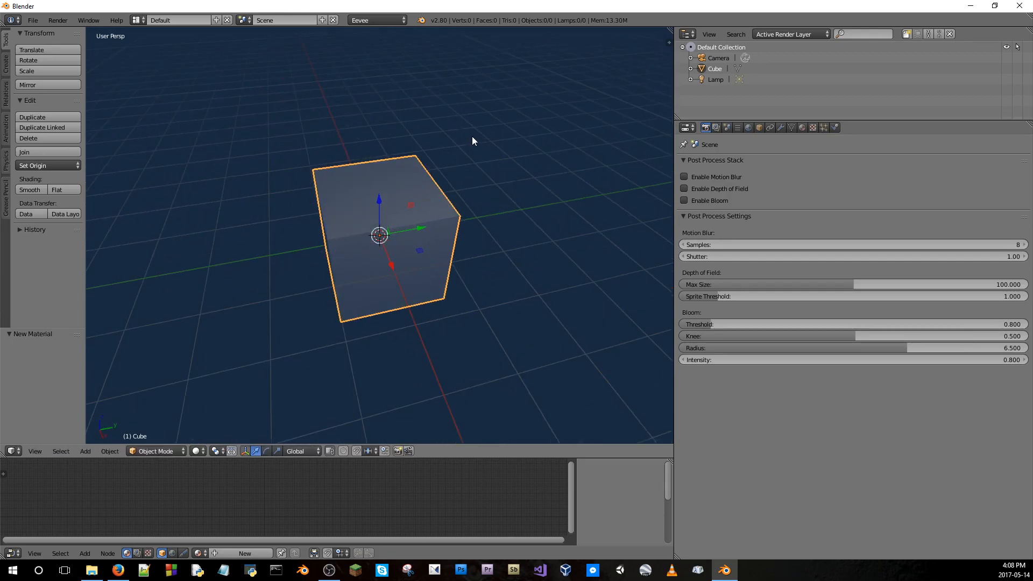
{"action": "scroll", "coordinate": [469, 141], "scroll_direction": "down", "scroll_amount": 5}
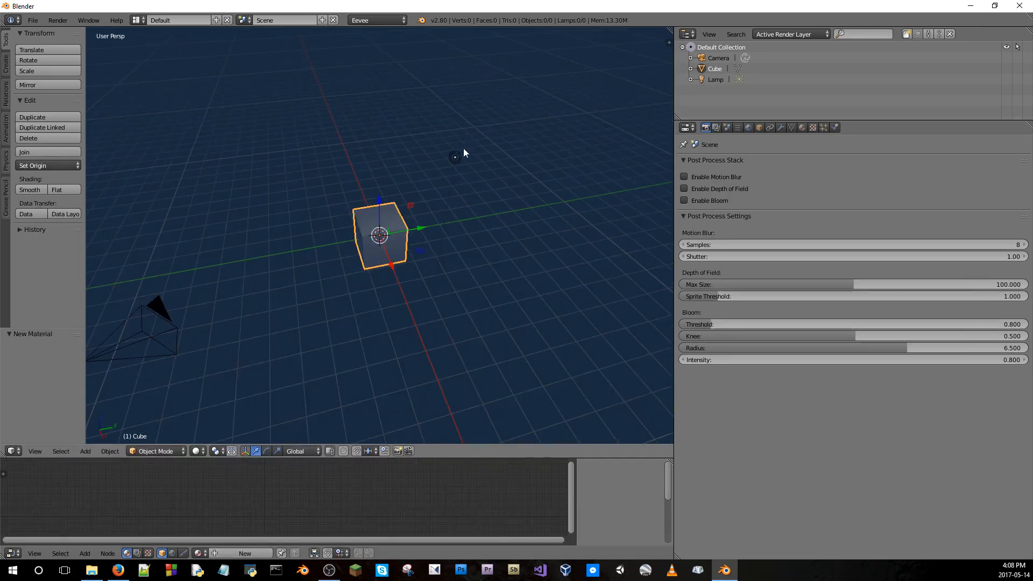
{"action": "middle_click_drag", "start_coordinate": [422, 240], "coordinate": [354, 242]}
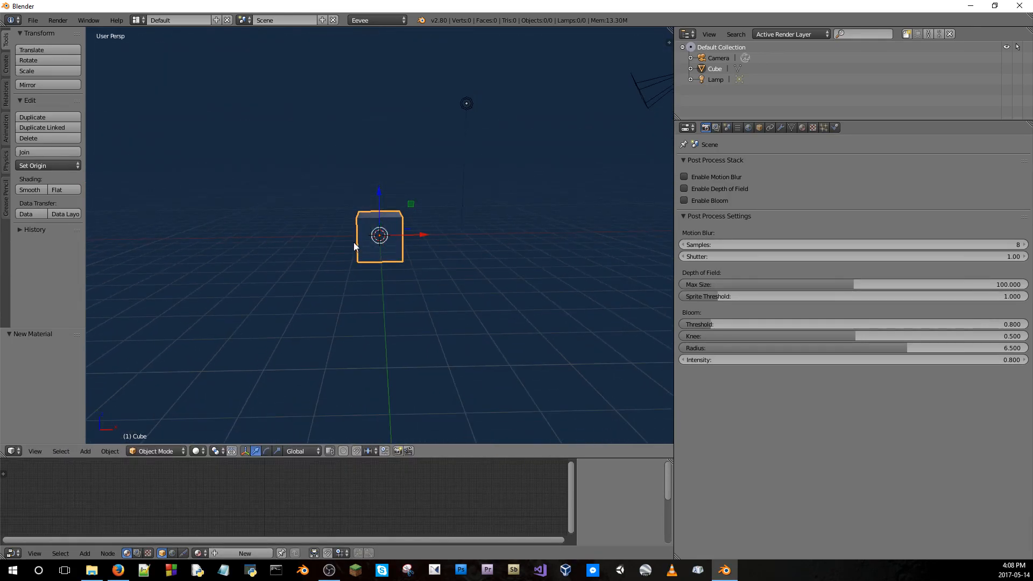
Try to move the cube along the global Y and X axes, and cancel the move
{"action": "key", "text": "g"}
{"action": "key", "text": "y"}
{"action": "key", "text": "x"}
{"action": "key", "text": "x"}
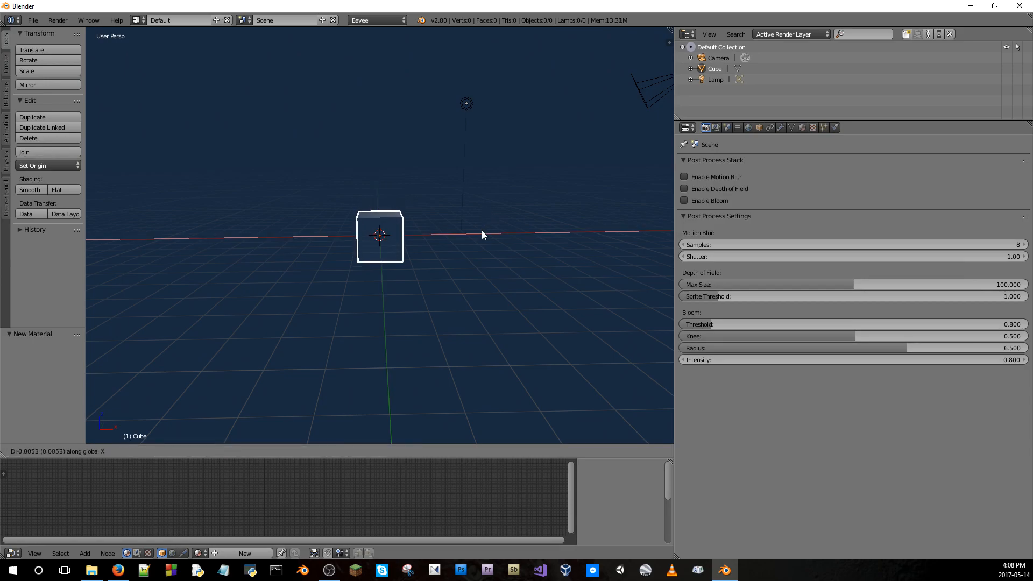
{"action": "key", "text": "Escape"}
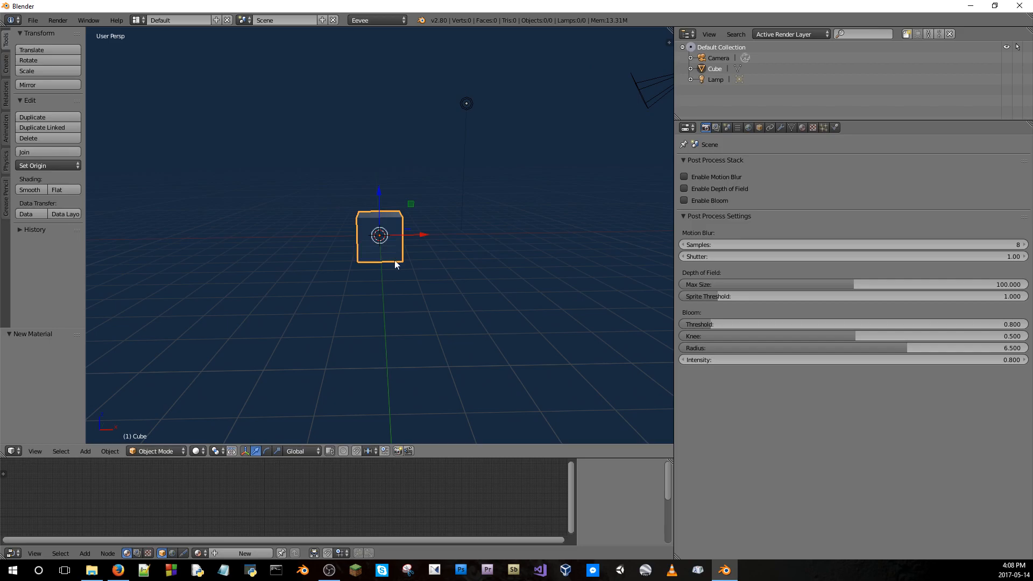
Try to move the cube across the global XZ plane, and cancel each move
{"action": "middle_click_drag", "start_coordinate": [408, 250], "coordinate": [402, 223]}
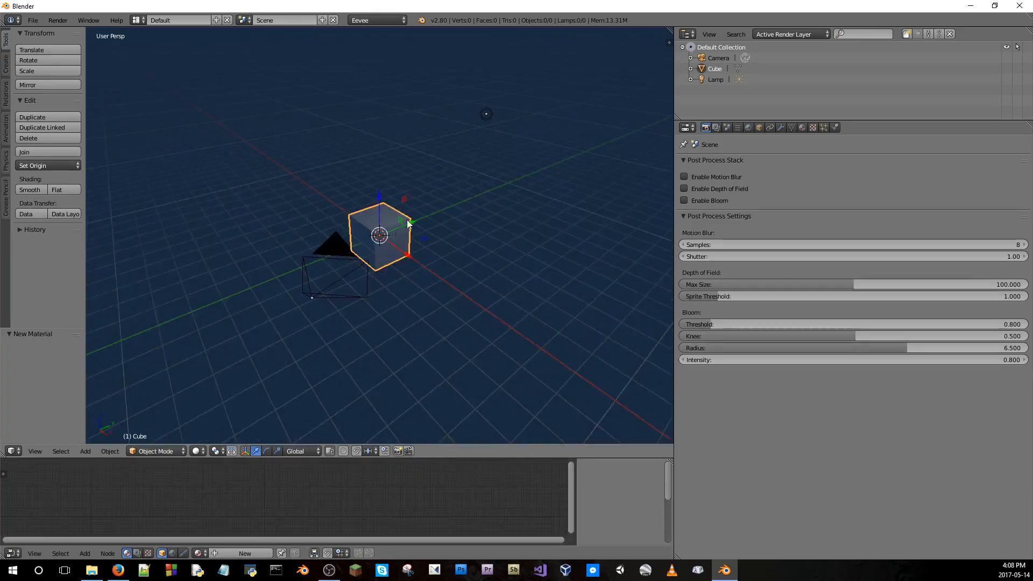
{"action": "key", "text": "g"}
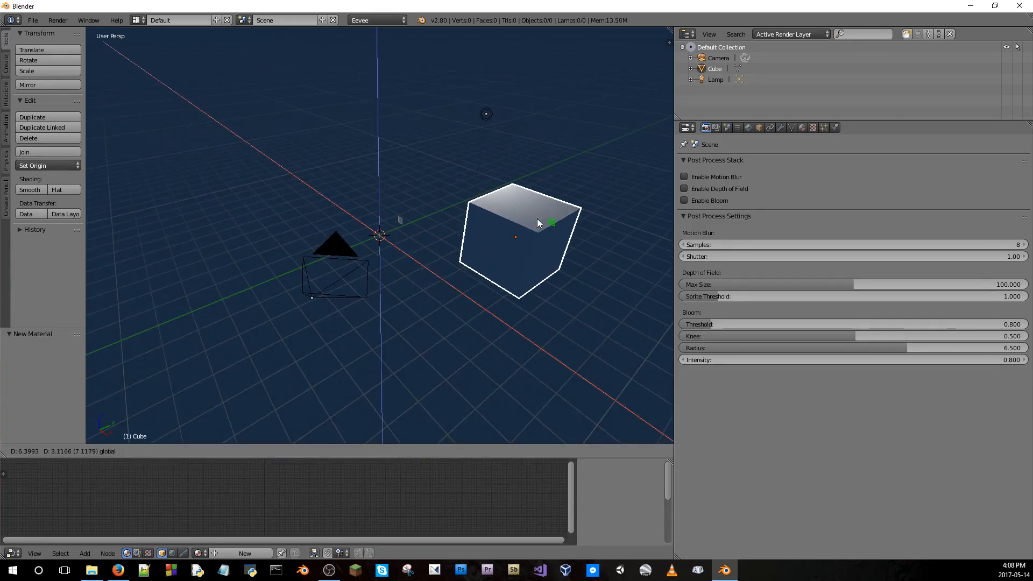
{"action": "key", "text": "Escape"}
{"action": "key", "text": "g"}
{"action": "key", "text": "Escape"}
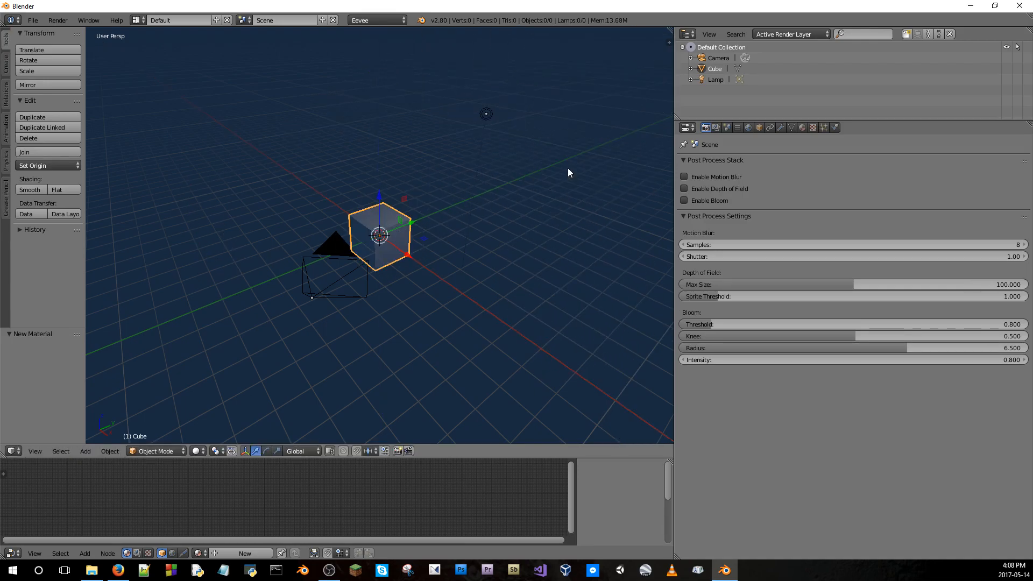
{"action": "middle_click_drag", "start_coordinate": [459, 222], "coordinate": [336, 230]}
{"action": "scroll", "coordinate": [336, 230], "scroll_direction": "down", "scroll_amount": 5}
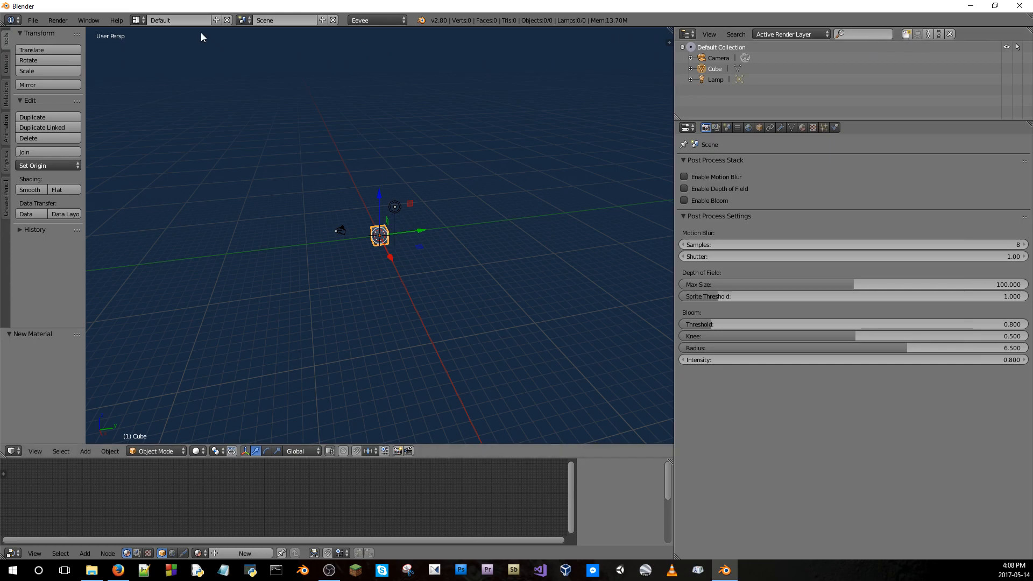
Open the User Preferences and place their window over the 3D viewport
{"action": "left_click", "coordinate": [33, 20]}
{"action": "left_click", "coordinate": [64, 141]}
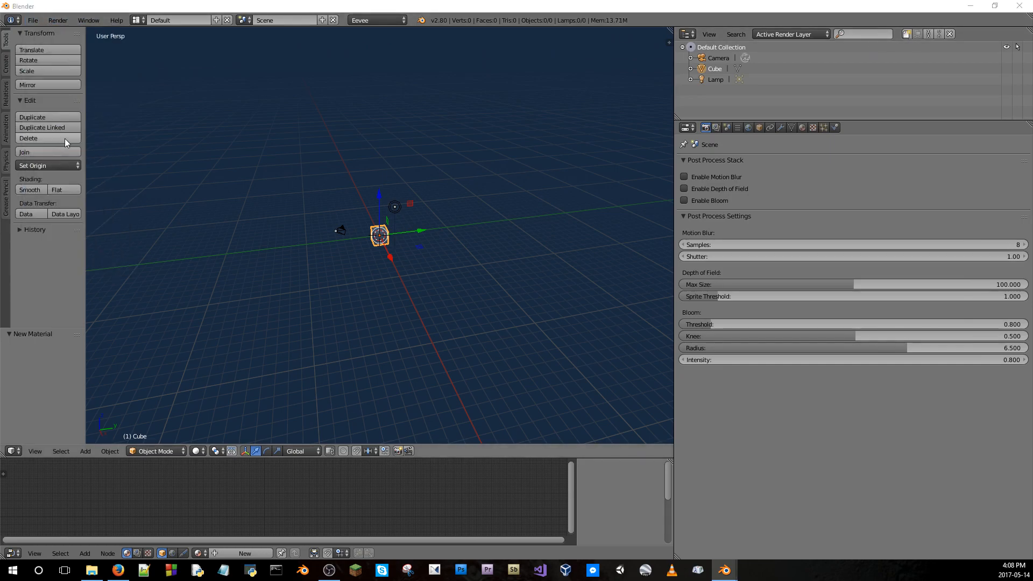
{"action": "left_click_drag", "start_coordinate": [520, 83], "coordinate": [416, 58]}
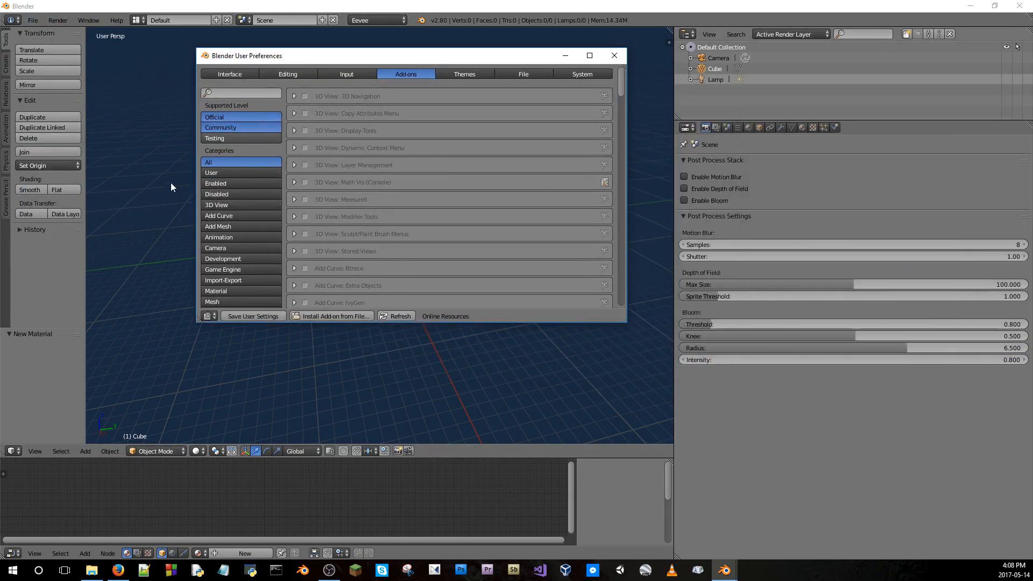
{"action": "left_click_drag", "start_coordinate": [327, 57], "coordinate": [306, 99]}
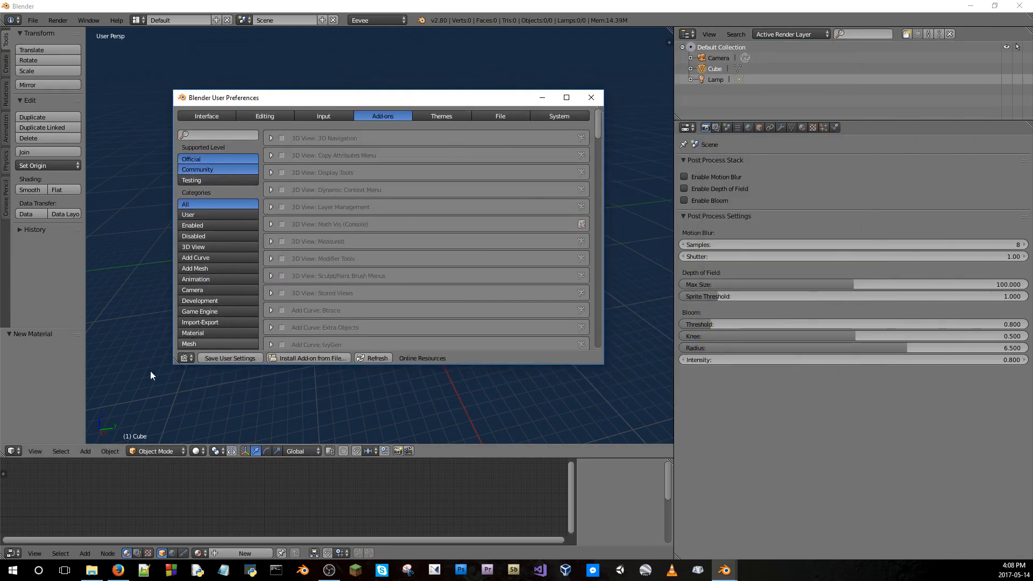
Look through the System, Interface, Input and Editing preferences, including the OpenGL and selection options
{"action": "left_click", "coordinate": [560, 116]}
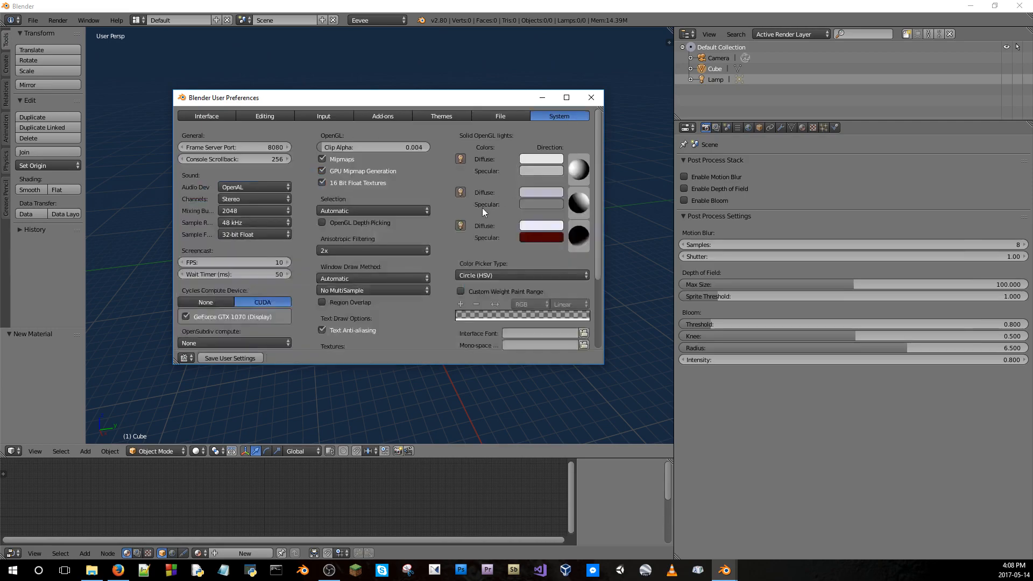
{"action": "scroll", "coordinate": [376, 226], "scroll_direction": "down", "scroll_amount": 3}
{"action": "scroll", "coordinate": [356, 184], "scroll_direction": "up", "scroll_amount": 3}
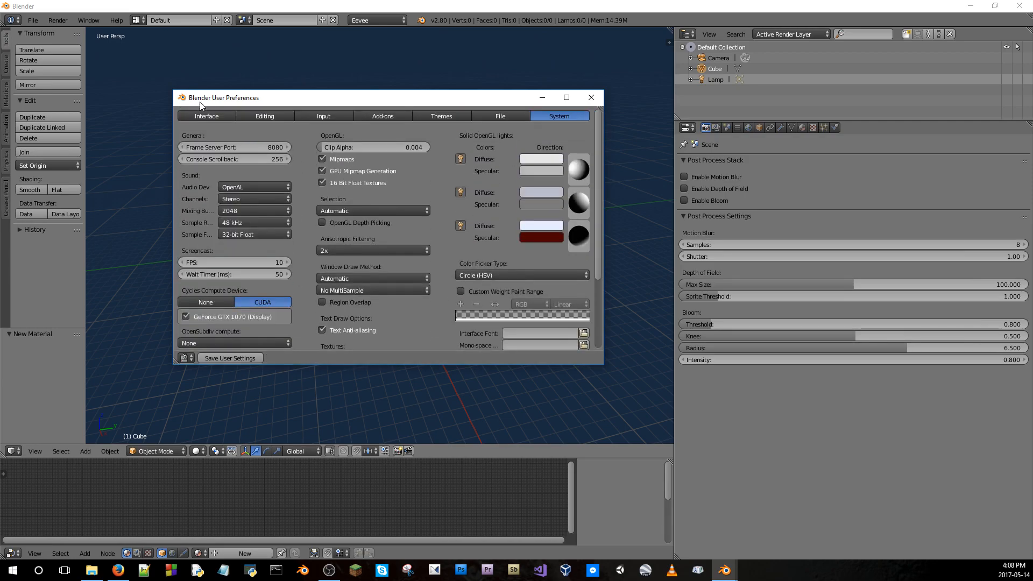
{"action": "left_click", "coordinate": [212, 120]}
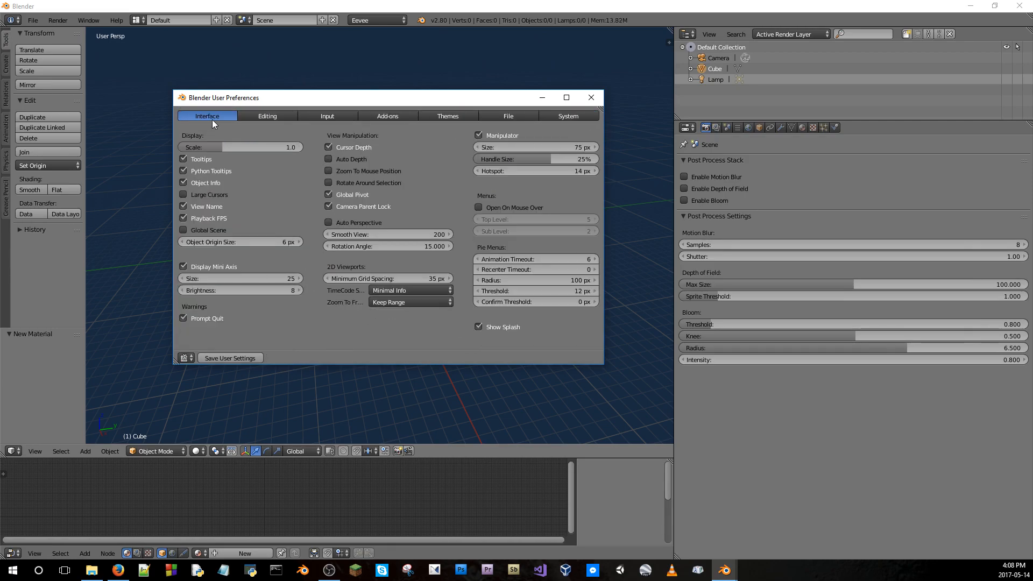
{"action": "left_click", "coordinate": [533, 115]}
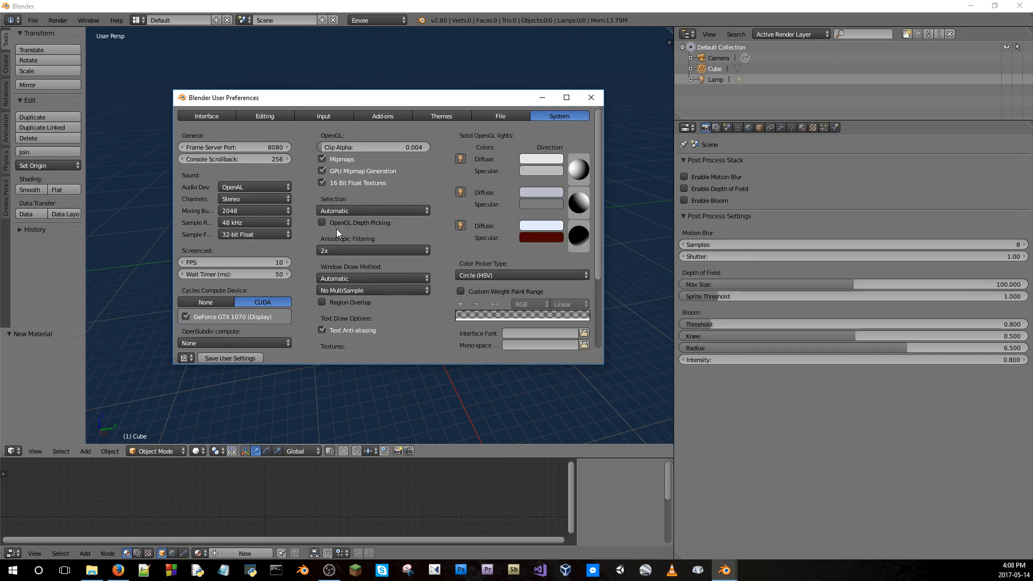
{"action": "left_click", "coordinate": [397, 212]}
{"action": "left_click", "coordinate": [196, 116]}
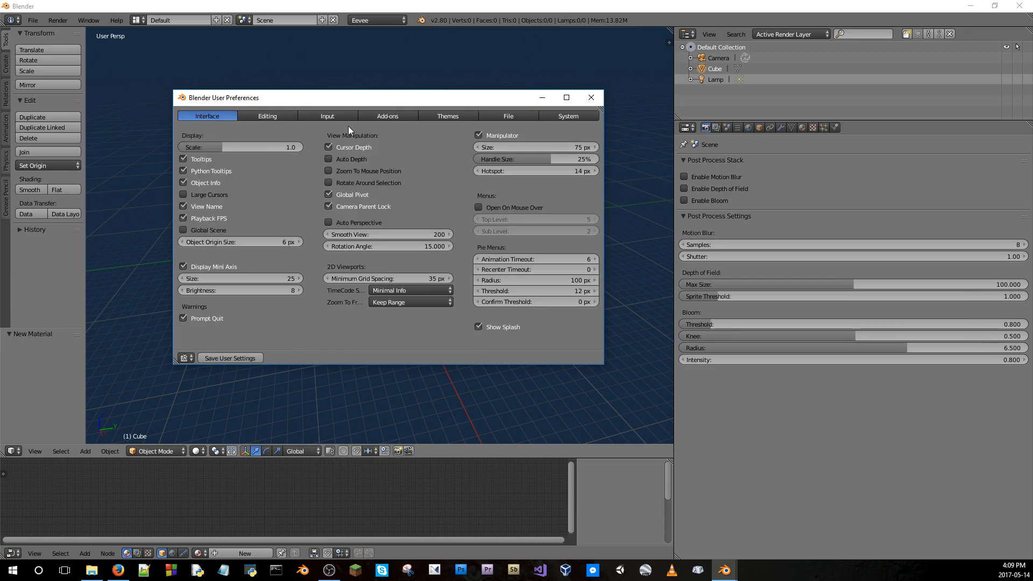
{"action": "left_click", "coordinate": [345, 116]}
{"action": "left_click", "coordinate": [257, 118]}
Filter the add-ons list to show only the Testing support level
{"action": "left_click", "coordinate": [386, 120]}
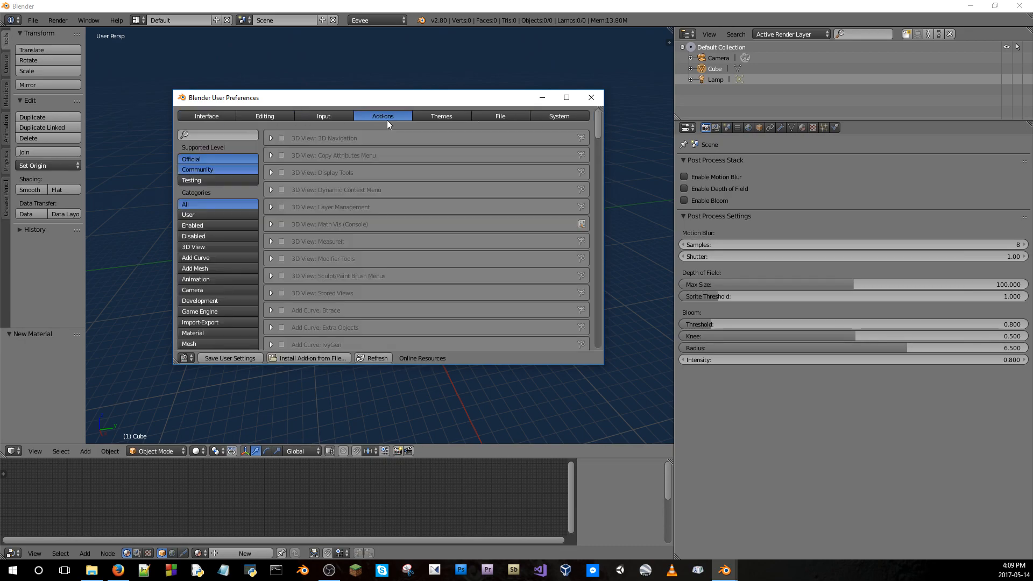
{"action": "scroll", "coordinate": [320, 169], "scroll_direction": "down", "scroll_amount": 2}
{"action": "left_click", "coordinate": [208, 158]}
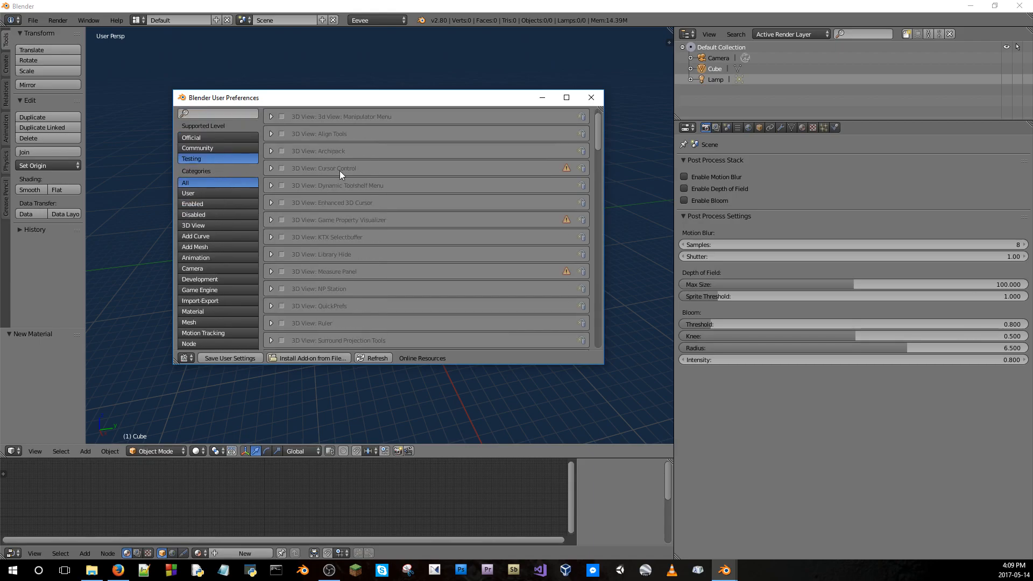
{"action": "scroll", "coordinate": [342, 172], "scroll_direction": "up", "scroll_amount": 1}
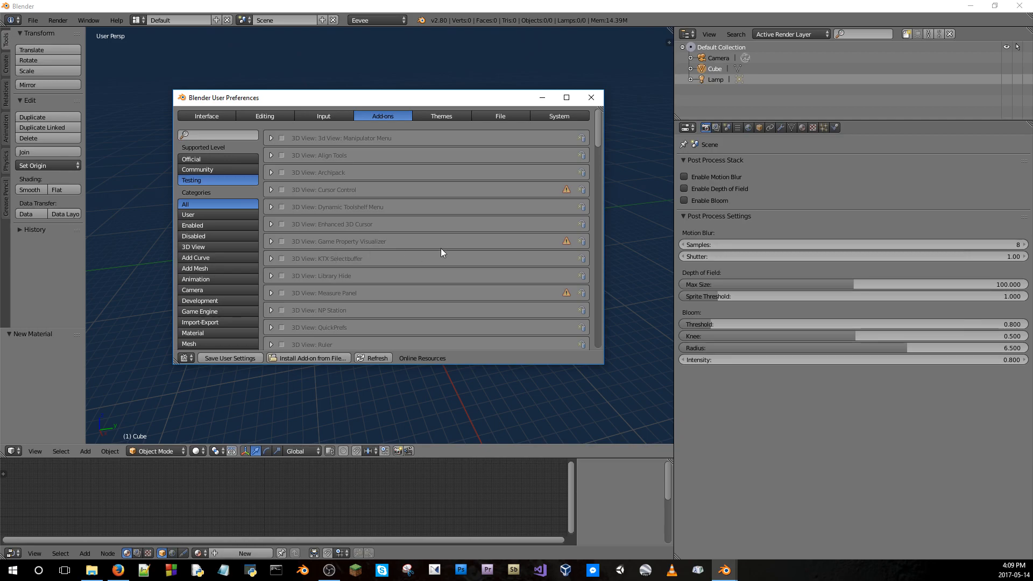
Expand and enable the 3D View: Game Property Visualizer add-on, and close the User Preferences
{"action": "left_click", "coordinate": [271, 241]}
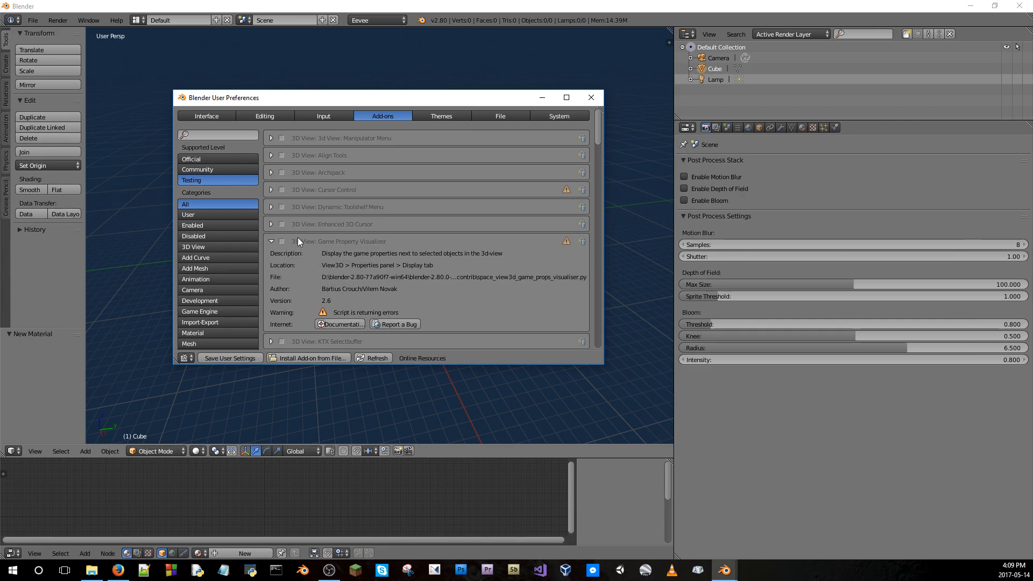
{"action": "left_click", "coordinate": [282, 242]}
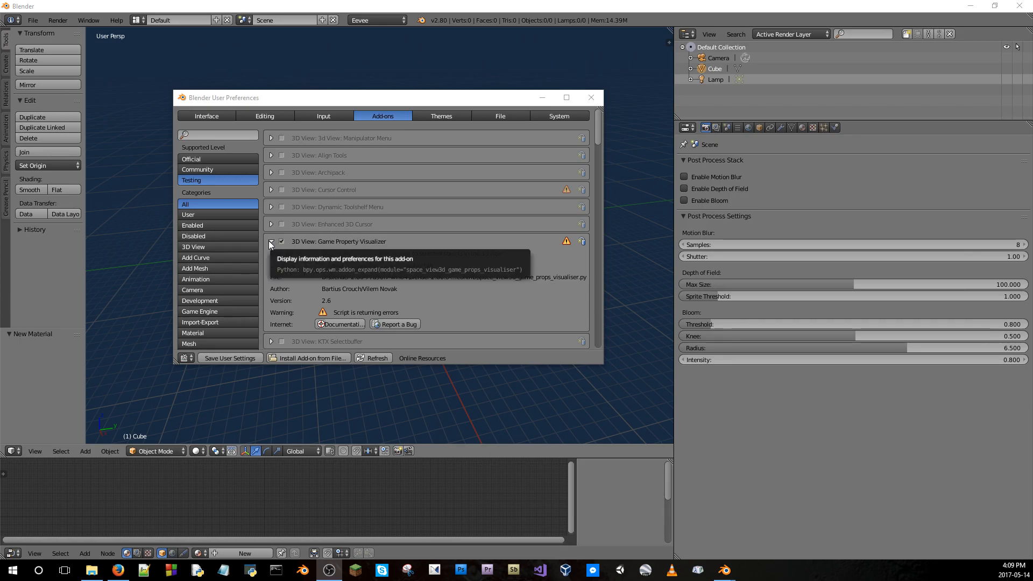
{"action": "left_click", "coordinate": [447, 242]}
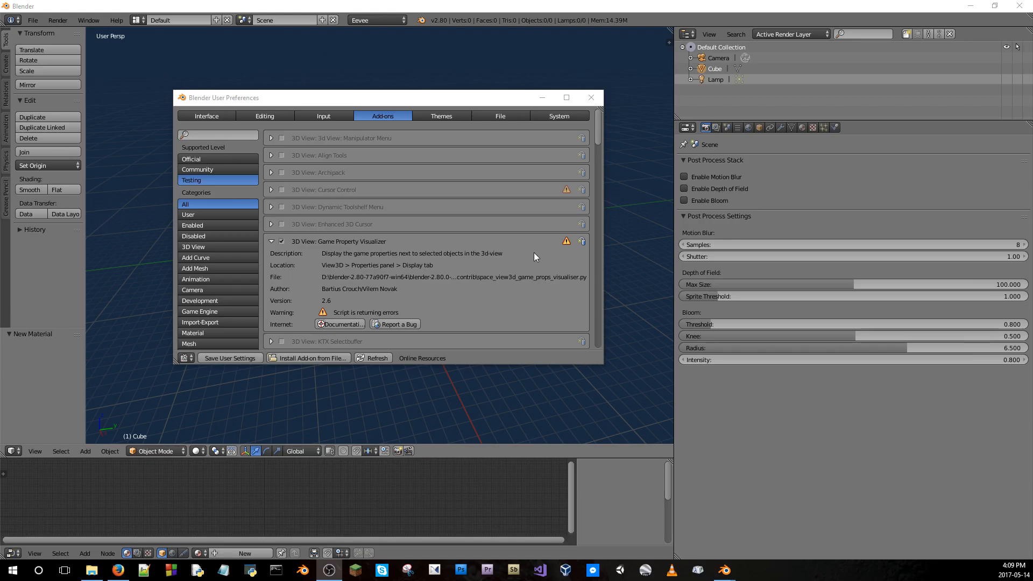
{"action": "left_click", "coordinate": [591, 100]}
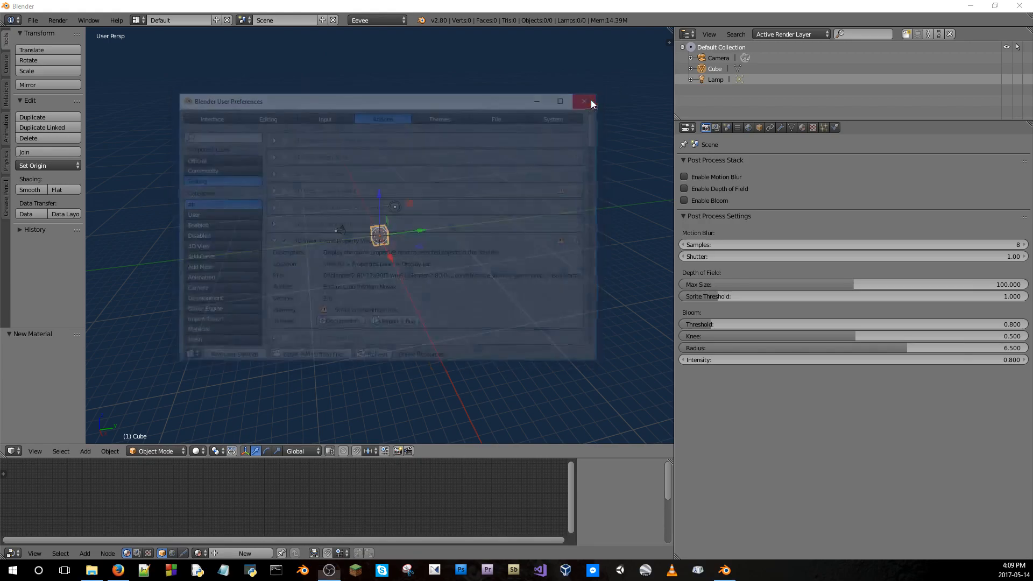
Select the lamp, reselect the cube, and inspect the cube's faces up close
{"action": "middle_click_drag", "start_coordinate": [501, 148], "coordinate": [468, 185]}
{"action": "scroll", "coordinate": [468, 186], "scroll_direction": "up", "scroll_amount": 4}
{"action": "scroll", "coordinate": [468, 187], "scroll_direction": "down", "scroll_amount": 6}
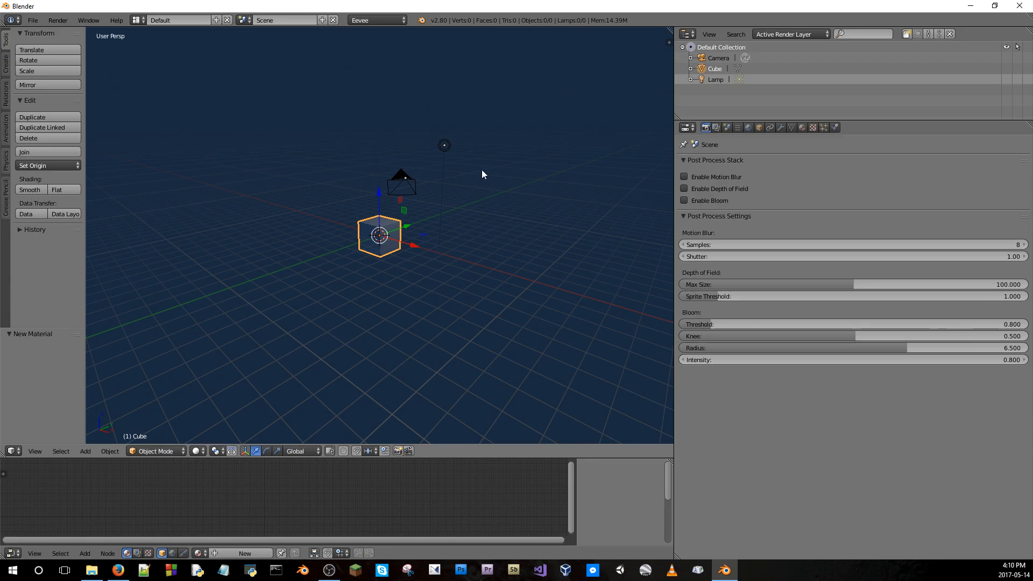
{"action": "middle_click_drag", "start_coordinate": [479, 177], "coordinate": [423, 195]}
{"action": "right_click", "coordinate": [411, 172]}
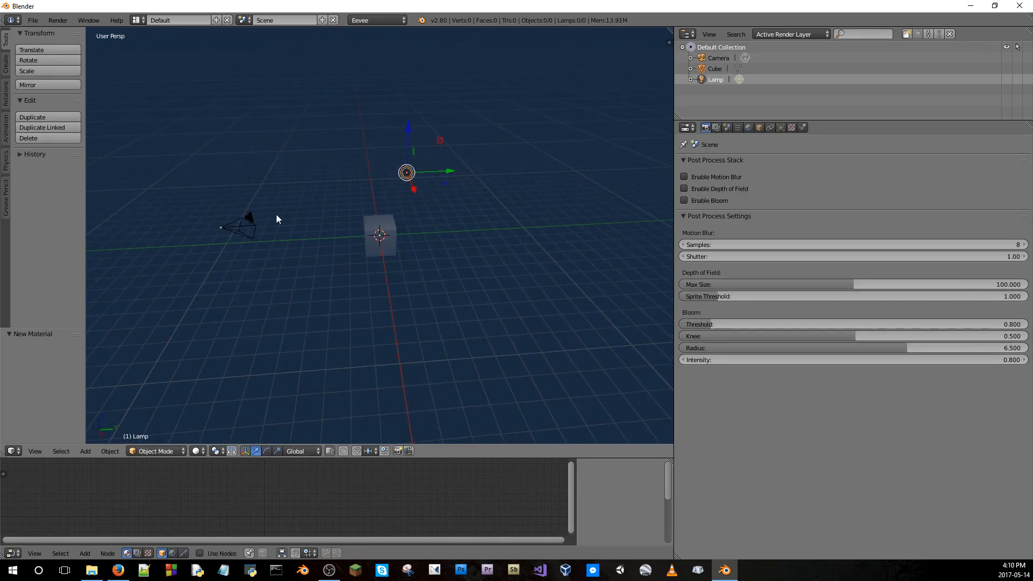
{"action": "right_click", "coordinate": [405, 238]}
{"action": "scroll", "coordinate": [415, 240], "scroll_direction": "up", "scroll_amount": 8}
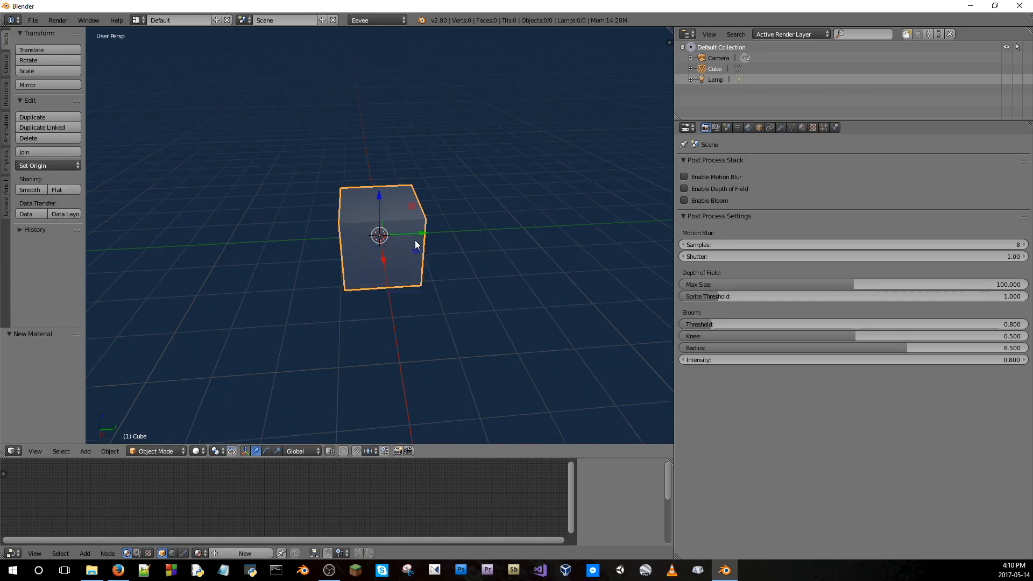
{"action": "scroll", "coordinate": [441, 241], "scroll_direction": "up", "scroll_amount": 5}
{"action": "scroll", "coordinate": [463, 241], "scroll_direction": "down", "scroll_amount": 5}
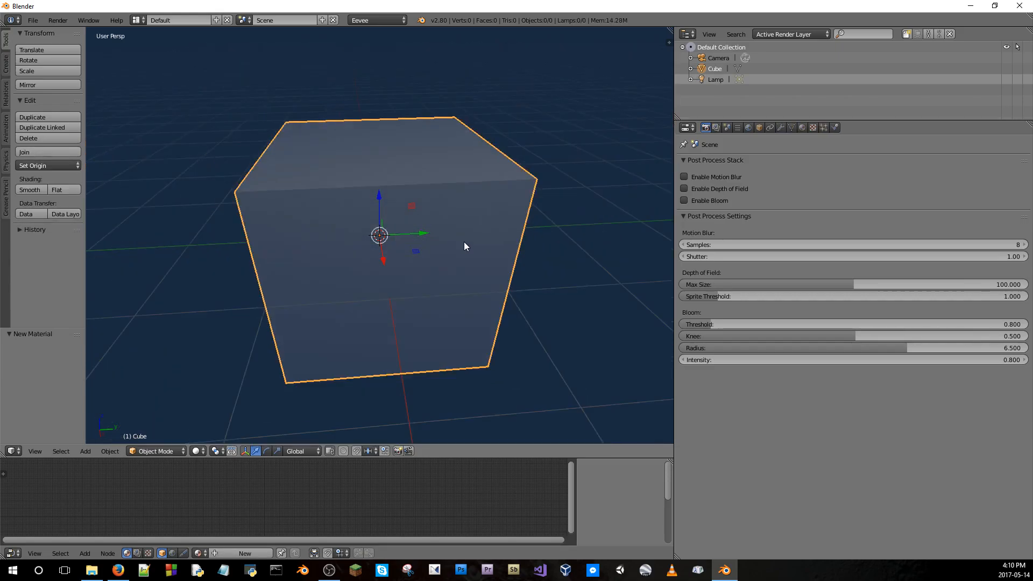
Switch the render engine from Eevee to Blender Game
{"action": "scroll", "coordinate": [466, 241], "scroll_direction": "up", "scroll_amount": 6}
{"action": "scroll", "coordinate": [470, 253], "scroll_direction": "down", "scroll_amount": 1}
{"action": "scroll", "coordinate": [472, 264], "scroll_direction": "down", "scroll_amount": 8}
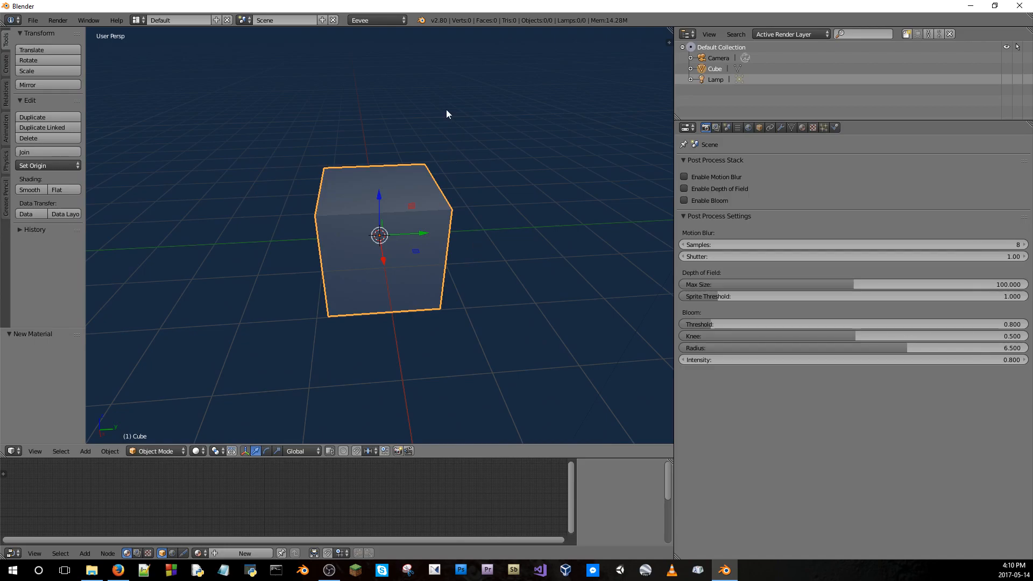
{"action": "scroll", "coordinate": [422, 100], "scroll_direction": "down", "scroll_amount": 5}
{"action": "scroll", "coordinate": [484, 183], "scroll_direction": "down", "scroll_amount": 2}
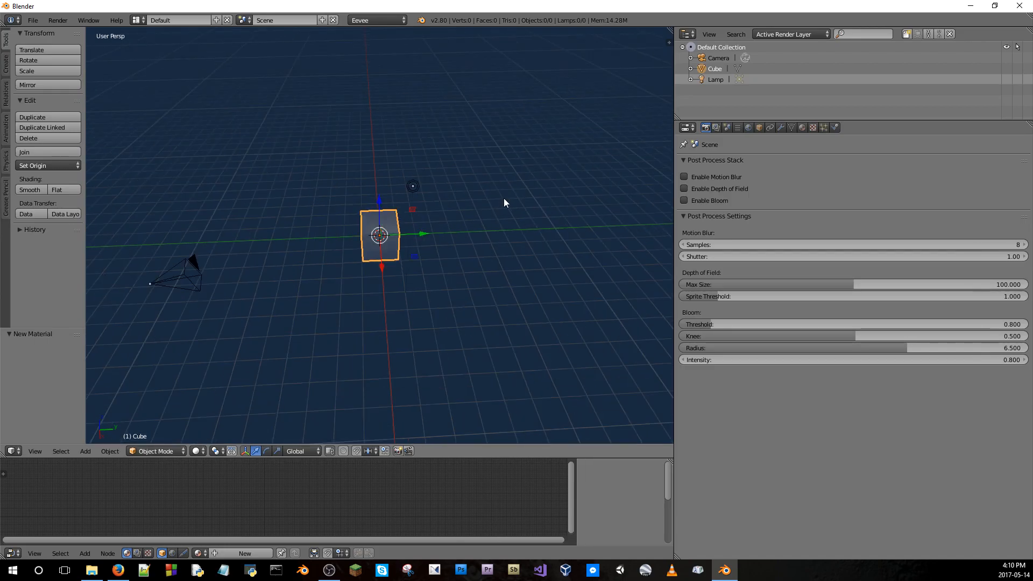
{"action": "left_click", "coordinate": [373, 20]}
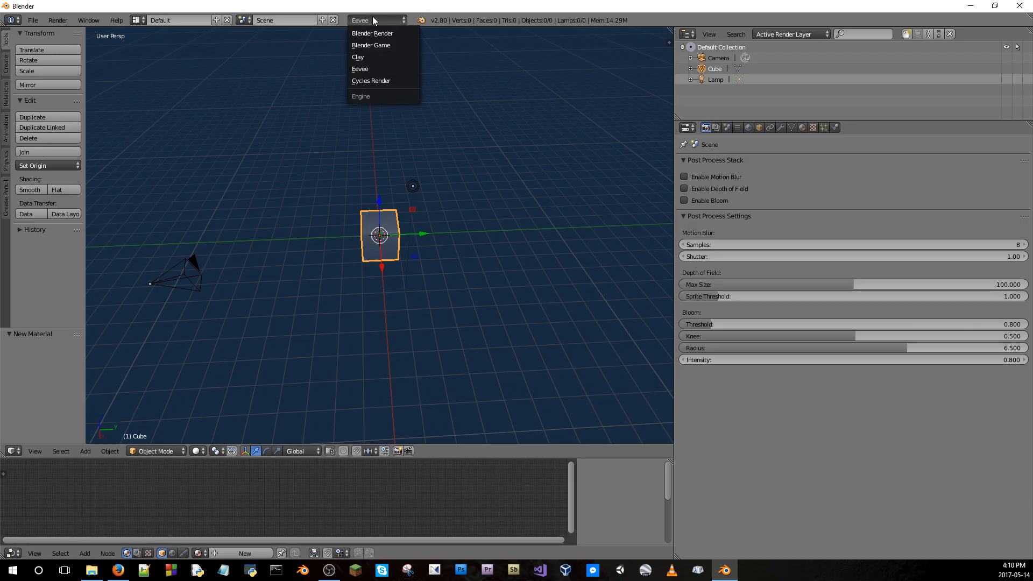
{"action": "left_click", "coordinate": [411, 44]}
Select the lamp and reselect the cube, inspecting the scene's shading in the Blender Game engine up close and from afar
{"action": "middle_click_drag", "start_coordinate": [425, 81], "coordinate": [375, 246]}
{"action": "right_click", "coordinate": [363, 207]}
{"action": "scroll", "coordinate": [402, 210], "scroll_direction": "up", "scroll_amount": 10}
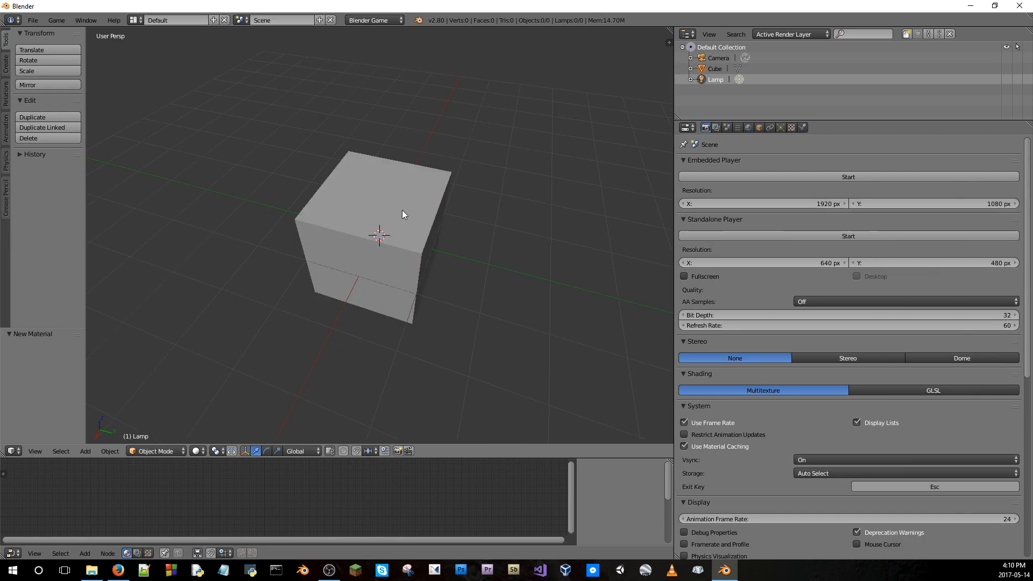
{"action": "scroll", "coordinate": [417, 218], "scroll_direction": "down", "scroll_amount": 6}
{"action": "scroll", "coordinate": [409, 215], "scroll_direction": "down", "scroll_amount": 6}
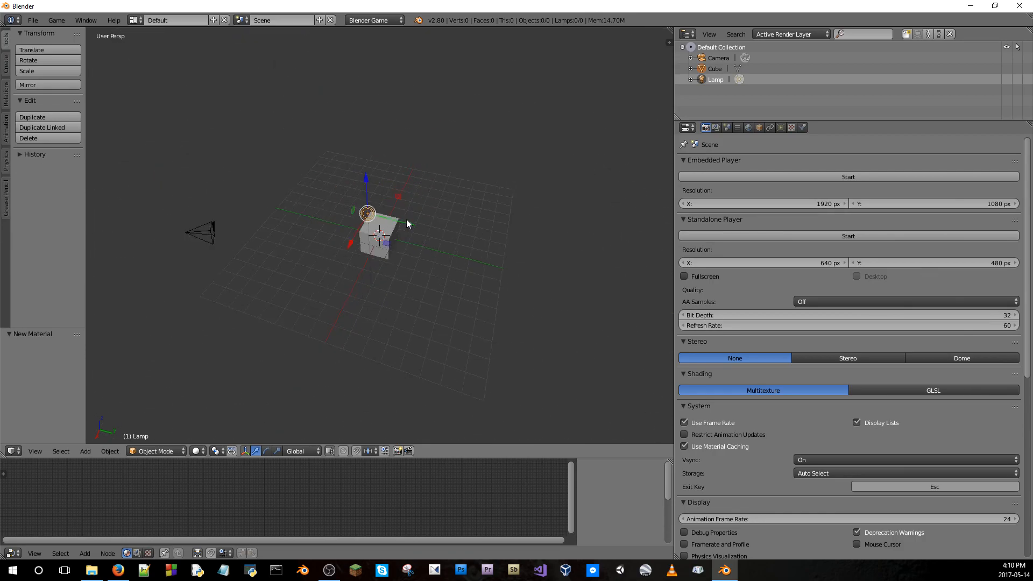
{"action": "scroll", "coordinate": [401, 218], "scroll_direction": "up", "scroll_amount": 4}
{"action": "right_click", "coordinate": [398, 218]}
{"action": "scroll", "coordinate": [406, 214], "scroll_direction": "up", "scroll_amount": 8}
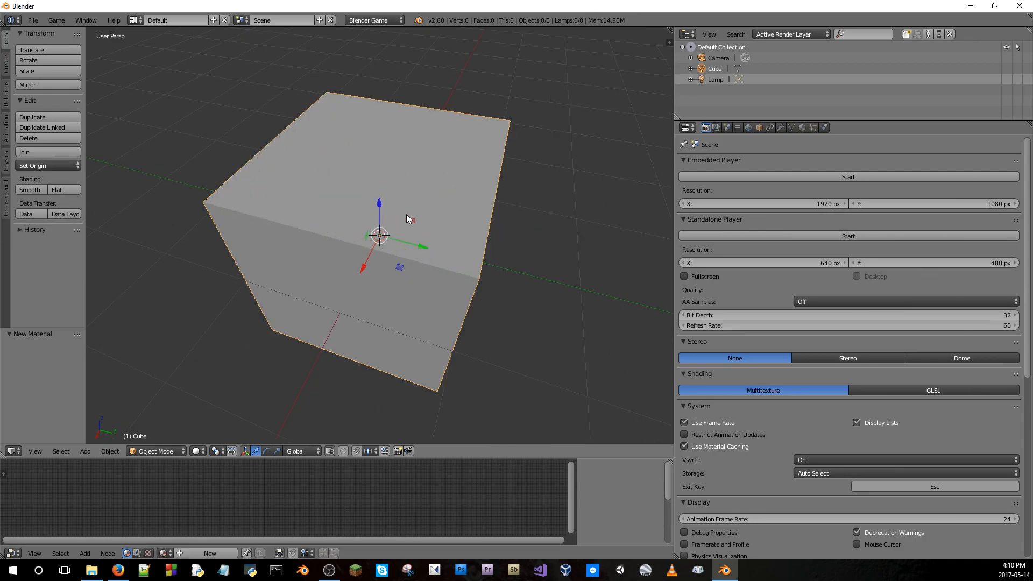
{"action": "scroll", "coordinate": [407, 218], "scroll_direction": "down", "scroll_amount": 10}
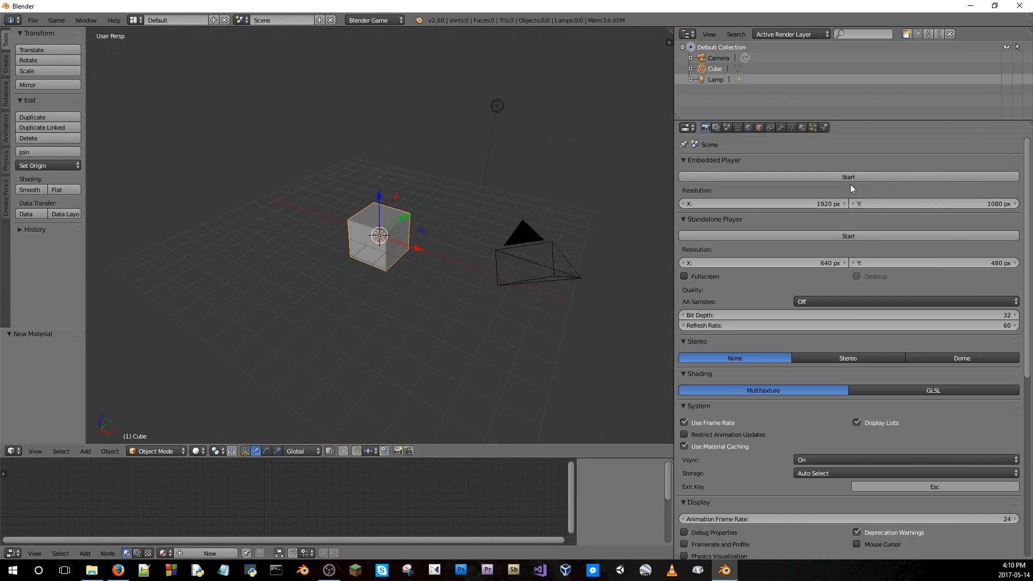
Look through the Blender Game render settings, from the Embedded Player down to the Publishing Info section
{"action": "scroll", "coordinate": [856, 236], "scroll_direction": "down", "scroll_amount": 2}
{"action": "scroll", "coordinate": [856, 242], "scroll_direction": "up", "scroll_amount": 2}
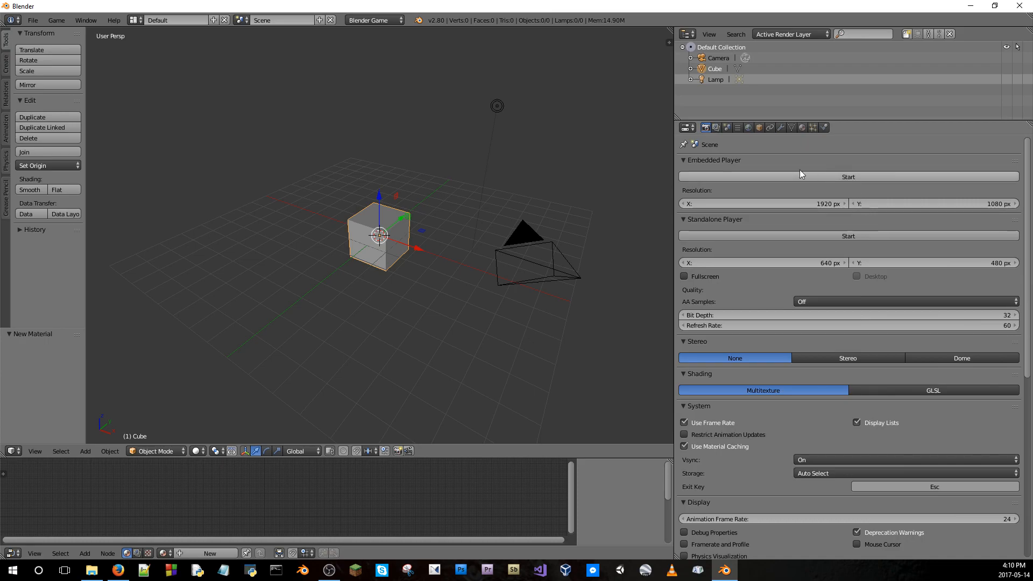
{"action": "scroll", "coordinate": [859, 240], "scroll_direction": "down", "scroll_amount": 1}
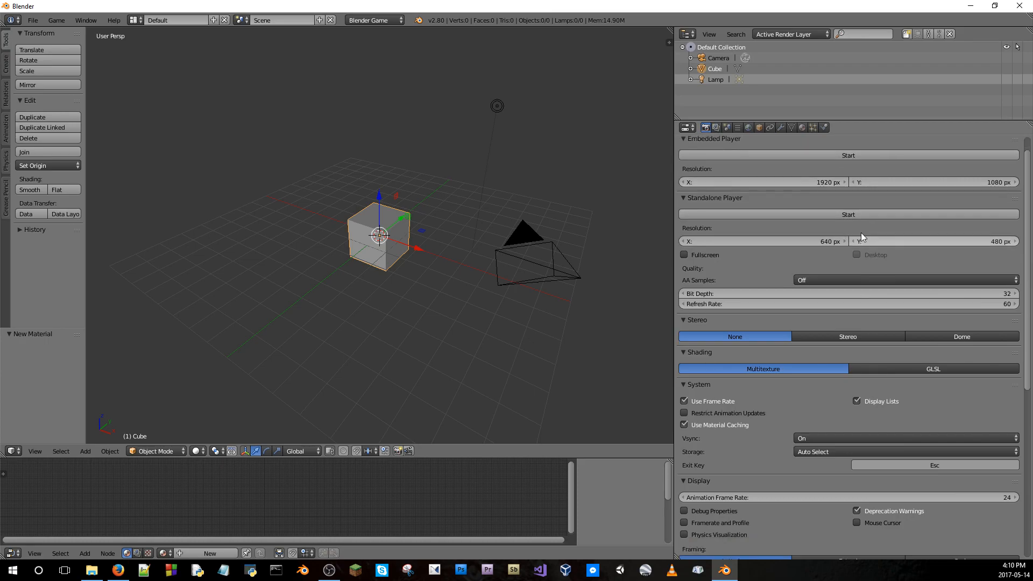
{"action": "scroll", "coordinate": [839, 220], "scroll_direction": "down", "scroll_amount": 11}
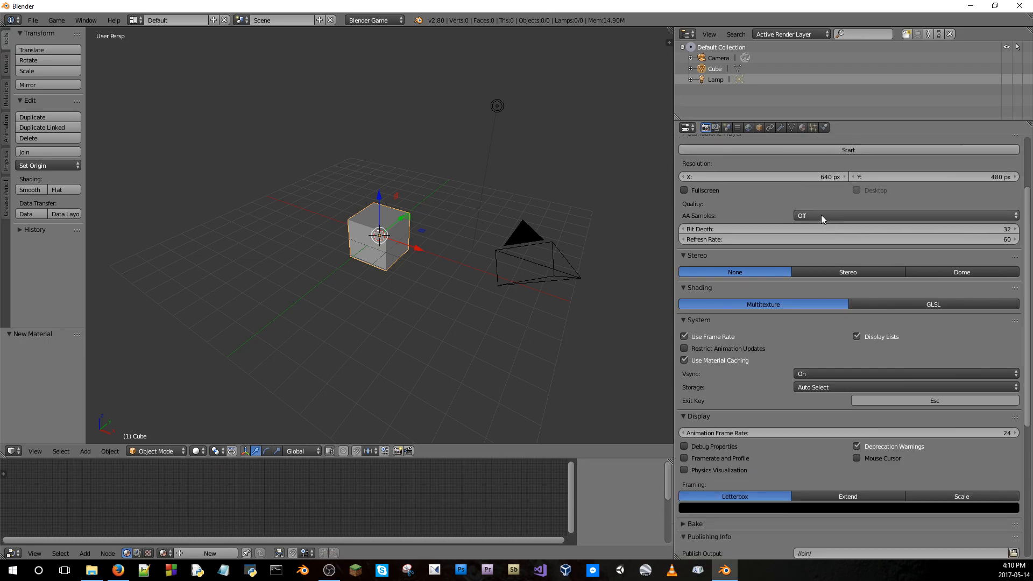
{"action": "scroll", "coordinate": [841, 318], "scroll_direction": "down", "scroll_amount": 3}
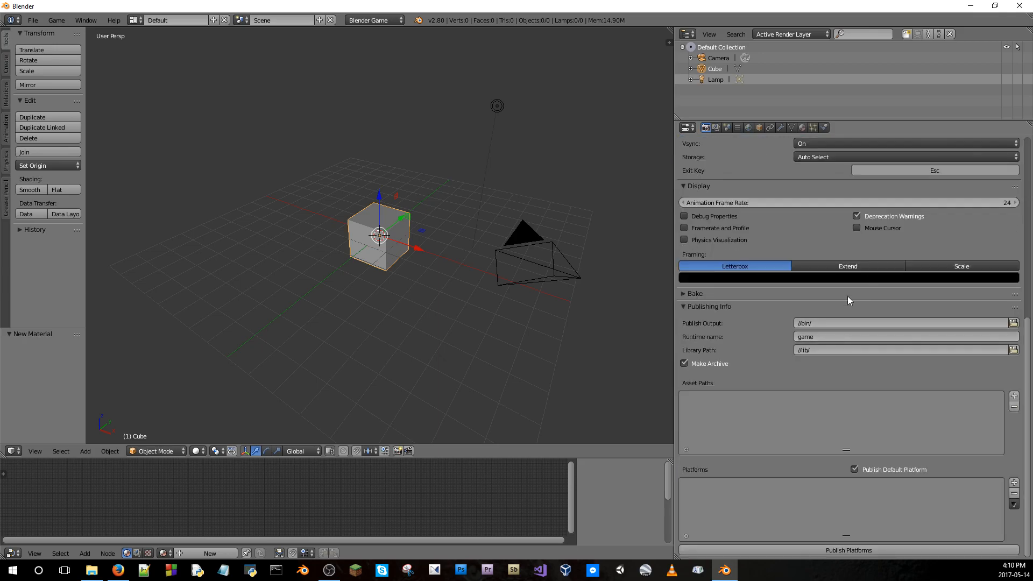
Change the node editor below the viewport to the Logic Editor
{"action": "left_click", "coordinate": [13, 553]}
{"action": "left_click", "coordinate": [33, 411]}
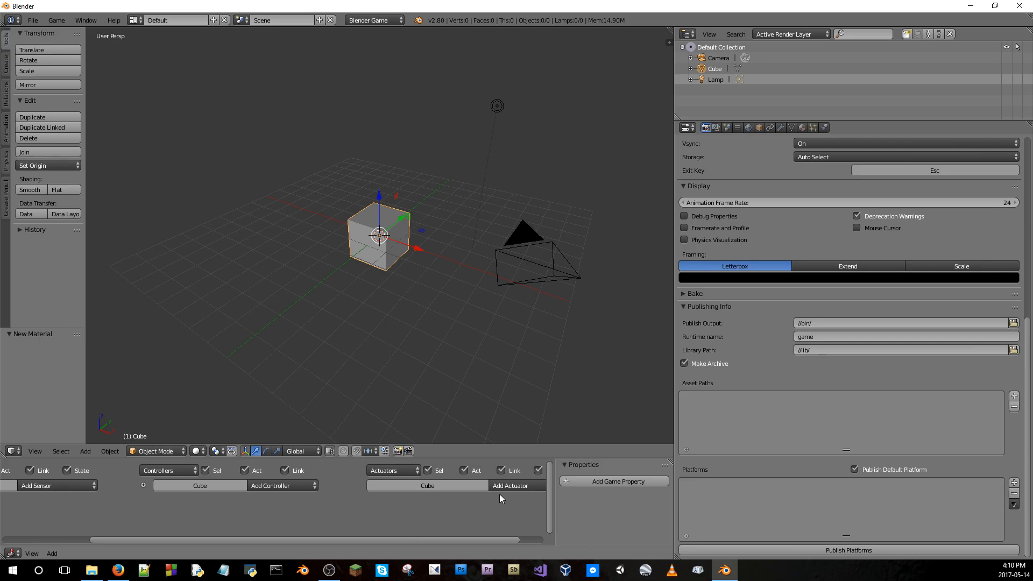
Add a Game actuator to the cube, check its game mode options, and remove the actuator
{"action": "left_click", "coordinate": [517, 487]}
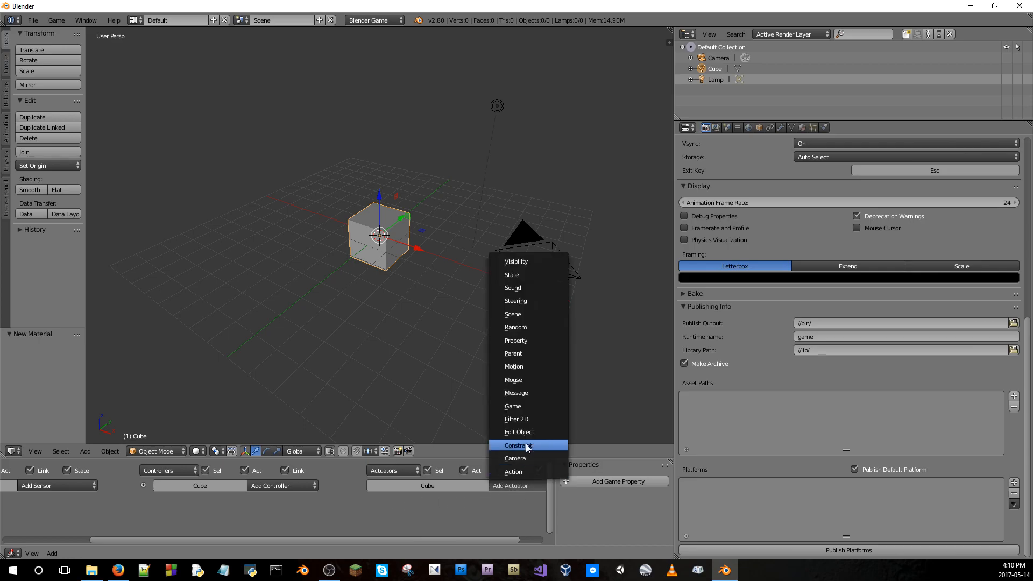
{"action": "left_click", "coordinate": [517, 406]}
{"action": "left_click", "coordinate": [482, 529]}
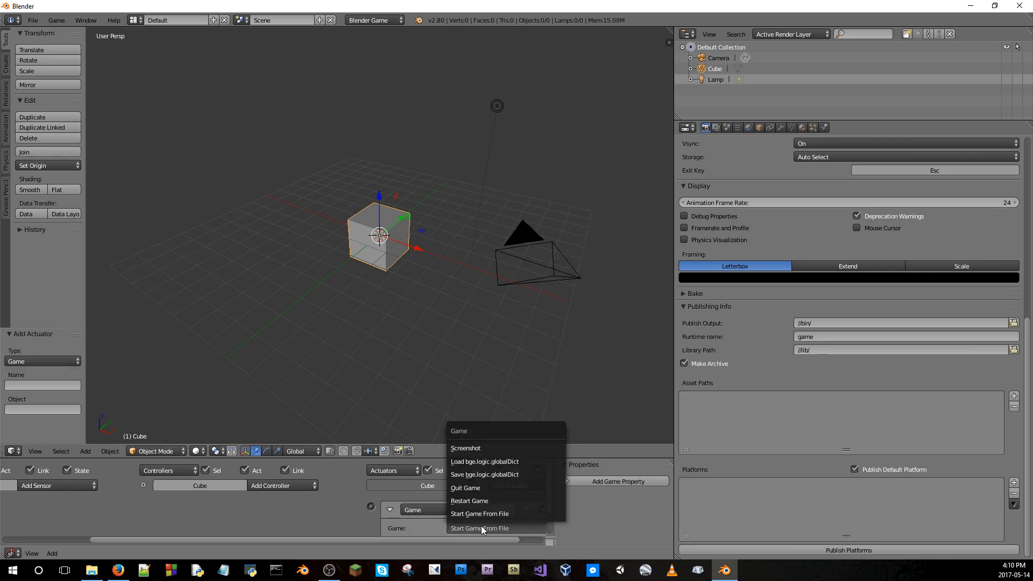
{"action": "left_click", "coordinate": [492, 527]}
{"action": "middle_click_drag", "start_coordinate": [402, 508], "coordinate": [373, 495]}
{"action": "left_click", "coordinate": [531, 496]}
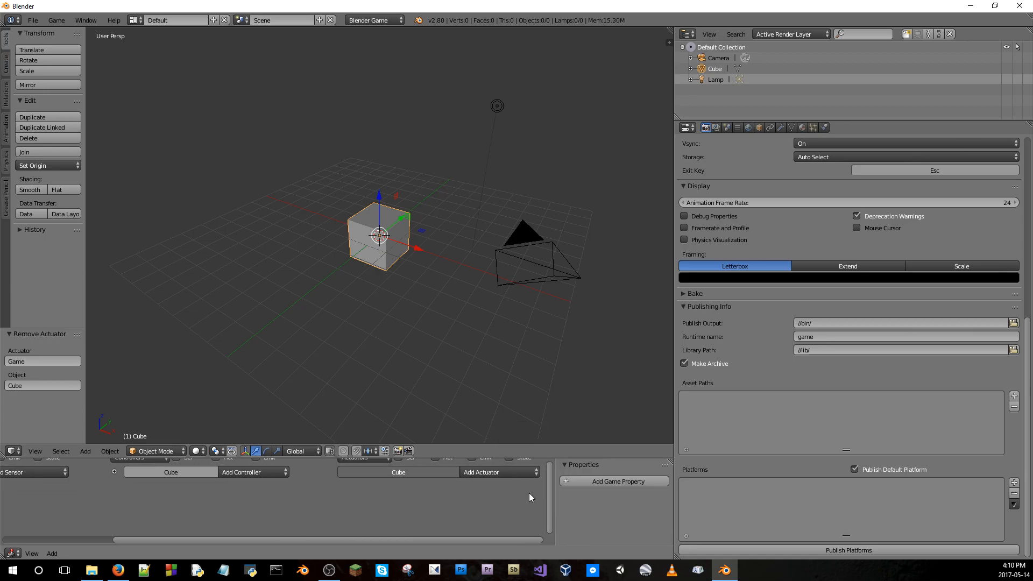
Check the scene and collection properties, return to the render settings, and set the outliner's display mode to All Scenes
{"action": "left_click", "coordinate": [739, 129]}
{"action": "left_click", "coordinate": [728, 129]}
{"action": "left_click", "coordinate": [741, 129]}
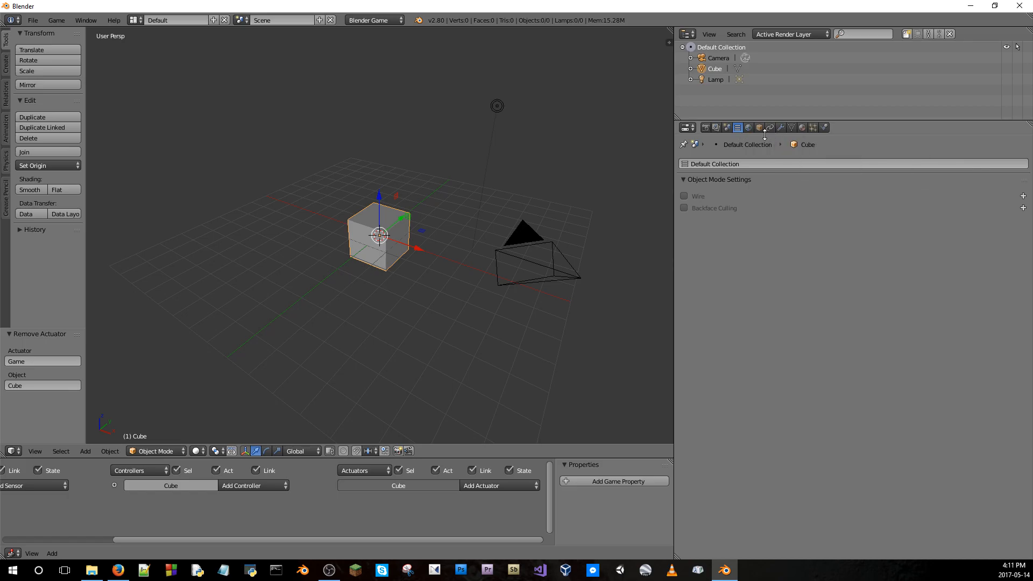
{"action": "left_click", "coordinate": [706, 129]}
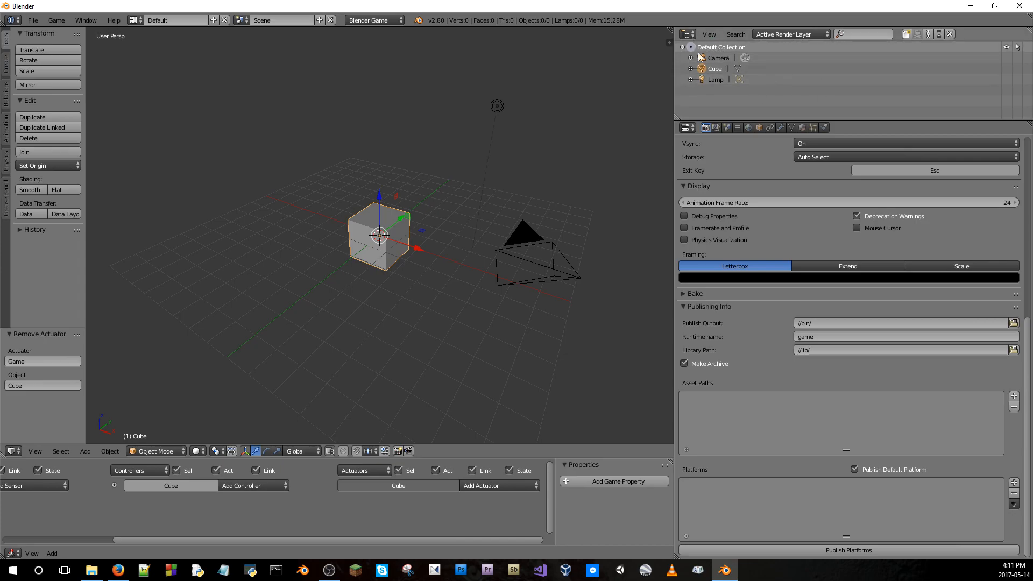
{"action": "left_click", "coordinate": [791, 34]}
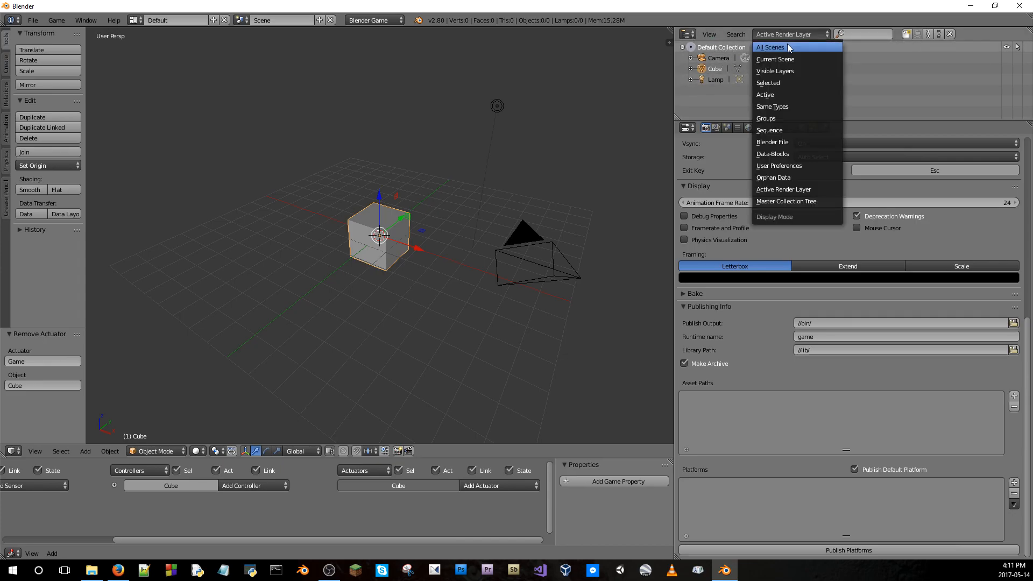
{"action": "left_click", "coordinate": [796, 40]}
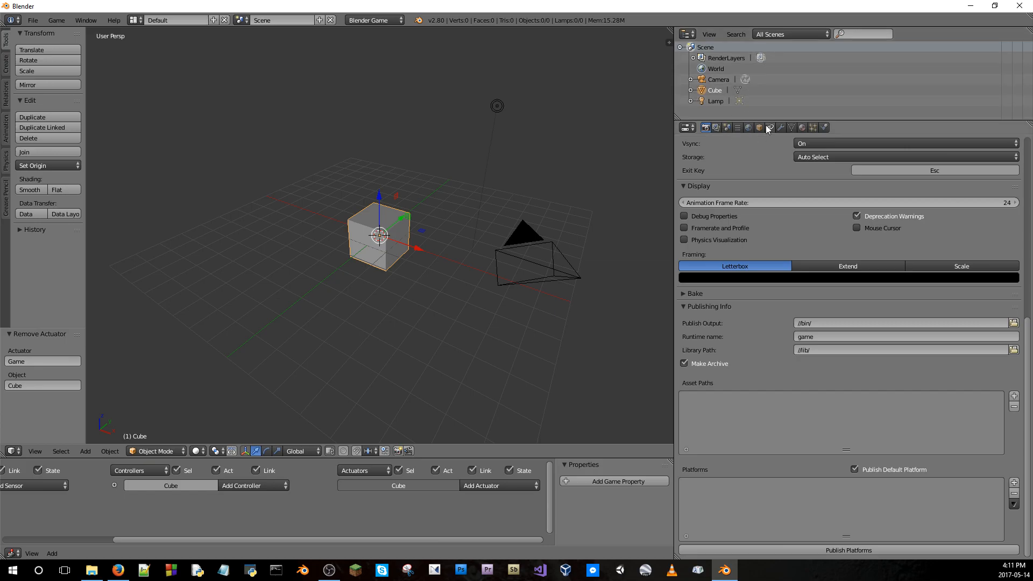
Add a new material to the cube and look through its shading, game, physics and other options
{"action": "left_click", "coordinate": [802, 128]}
{"action": "left_click", "coordinate": [812, 195]}
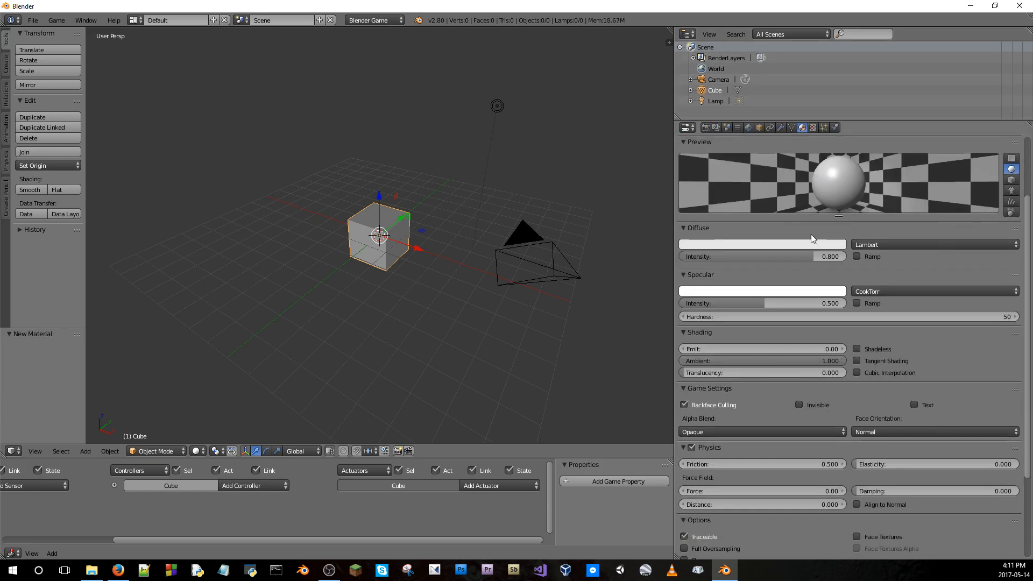
{"action": "scroll", "coordinate": [812, 237], "scroll_direction": "down", "scroll_amount": 6}
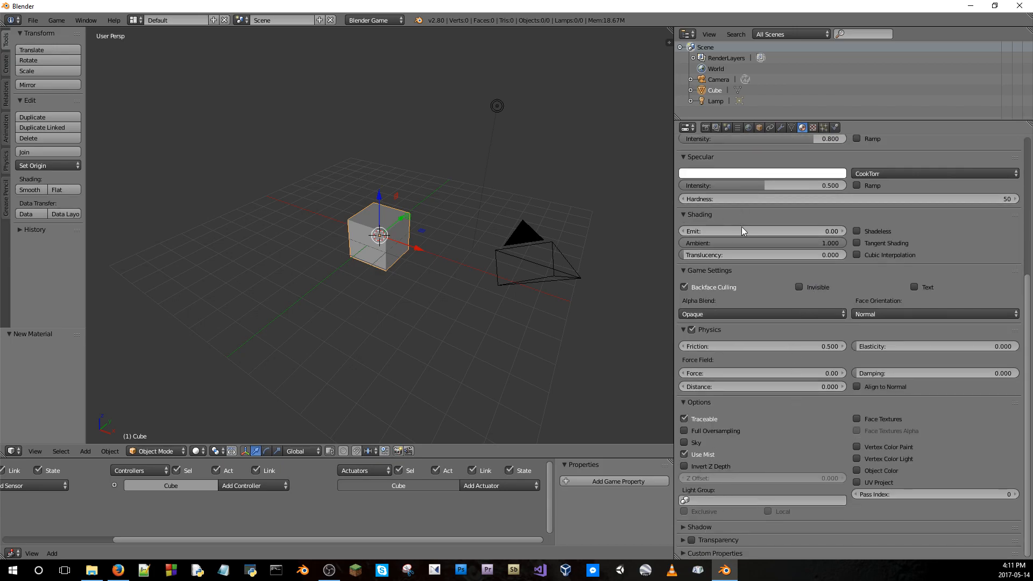
{"action": "scroll", "coordinate": [774, 258], "scroll_direction": "up", "scroll_amount": 4}
{"action": "scroll", "coordinate": [796, 232], "scroll_direction": "up", "scroll_amount": 5}
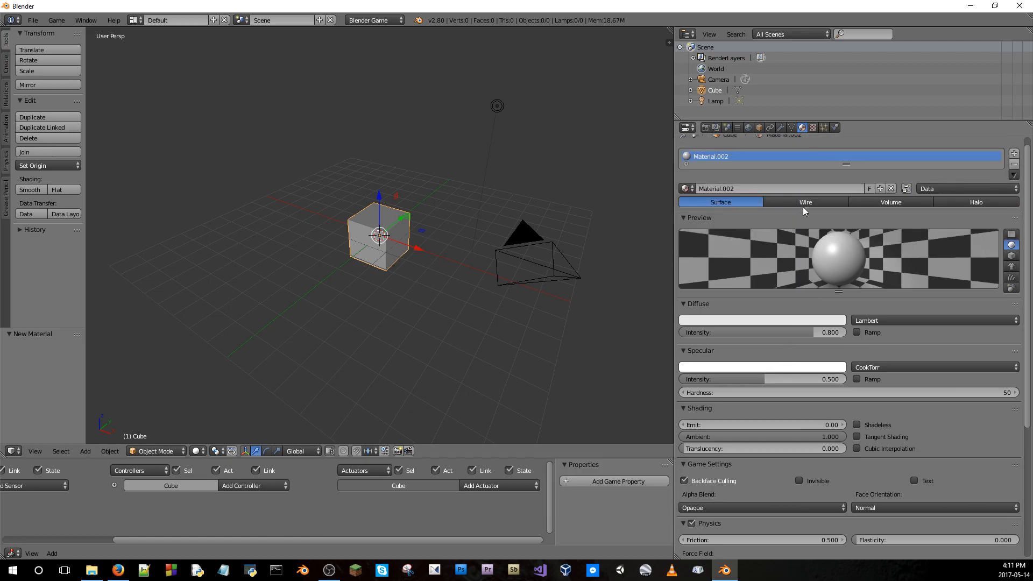
View the cube's texture, particle and physics properties, and check the available physics types
{"action": "left_click", "coordinate": [814, 127]}
{"action": "left_click", "coordinate": [824, 128]}
{"action": "left_click", "coordinate": [836, 128]}
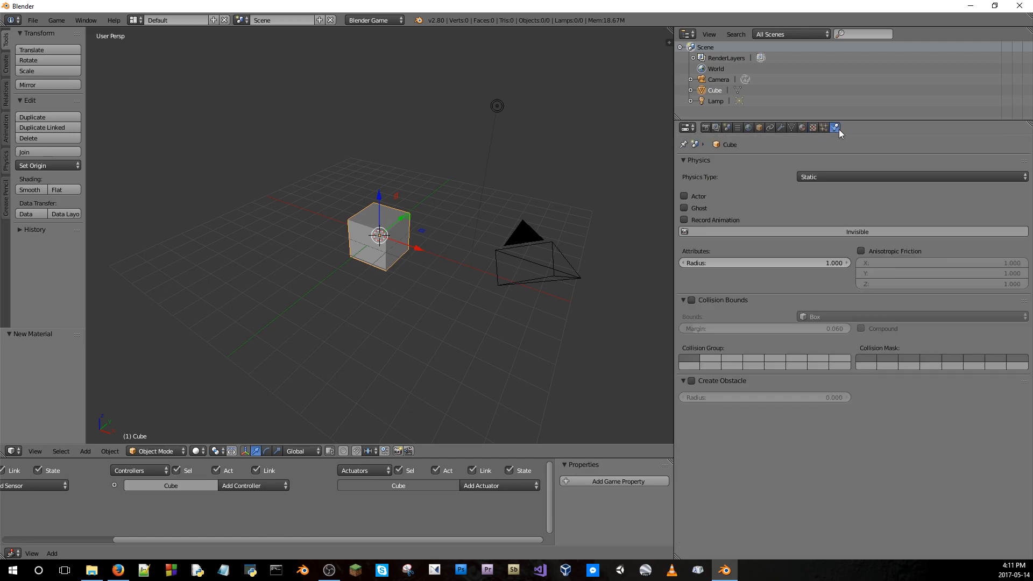
{"action": "left_click", "coordinate": [848, 178]}
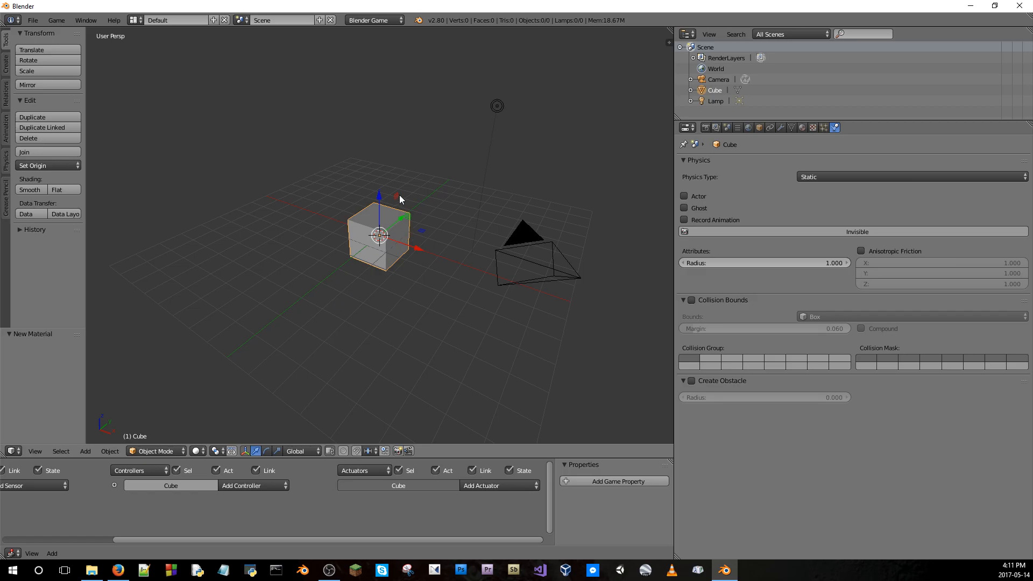
Switch the render engine to Blender Render and review its render settings
{"action": "middle_click_drag", "start_coordinate": [300, 398], "coordinate": [469, 350]}
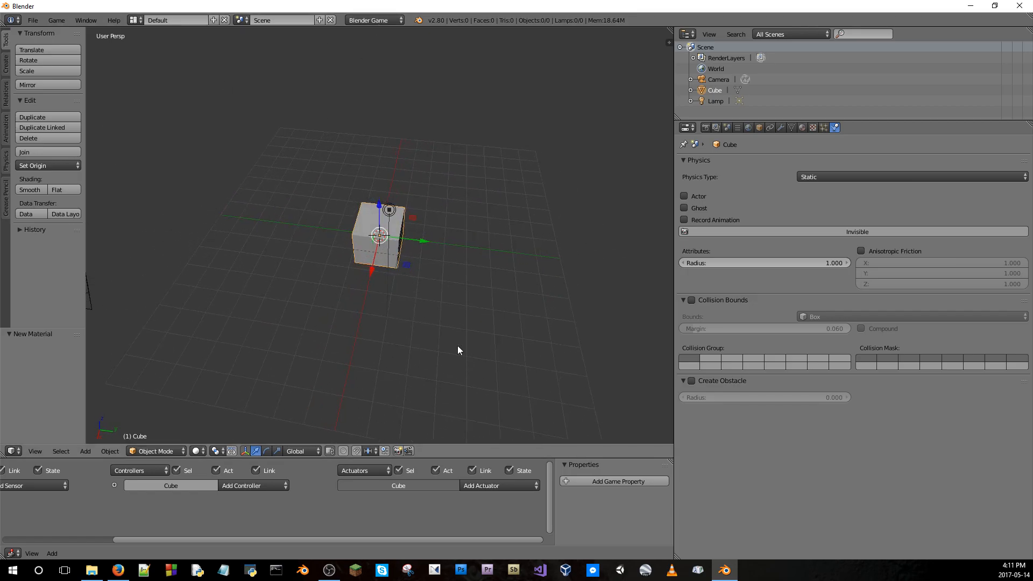
{"action": "left_click", "coordinate": [374, 22]}
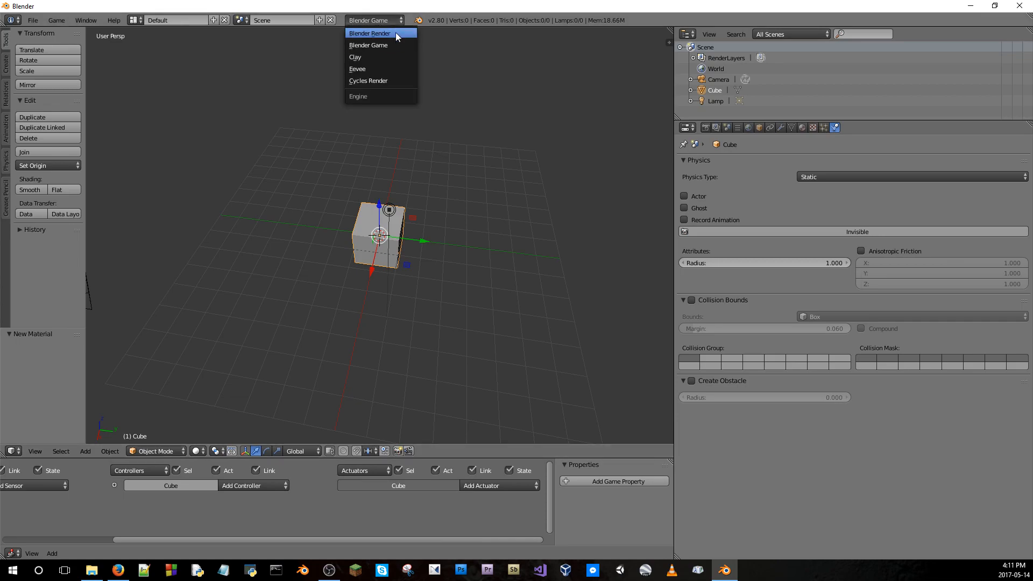
{"action": "left_click", "coordinate": [395, 33]}
{"action": "middle_click_drag", "start_coordinate": [459, 115], "coordinate": [652, 137]}
{"action": "left_click", "coordinate": [705, 128]}
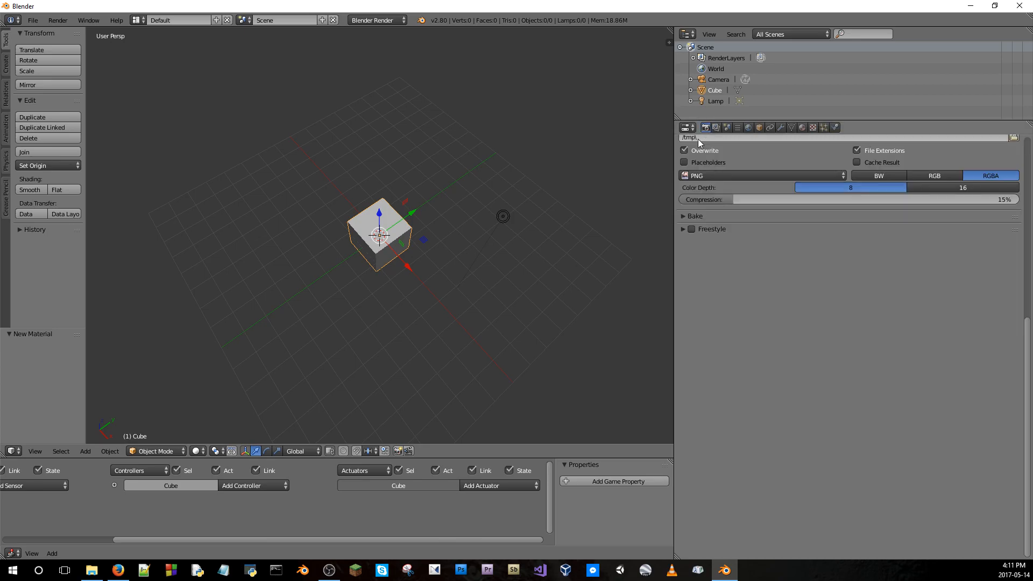
{"action": "middle_click_drag", "start_coordinate": [662, 178], "coordinate": [580, 218]}
{"action": "scroll", "coordinate": [850, 296], "scroll_direction": "down", "scroll_amount": 5}
{"action": "scroll", "coordinate": [853, 323], "scroll_direction": "up", "scroll_amount": 5}
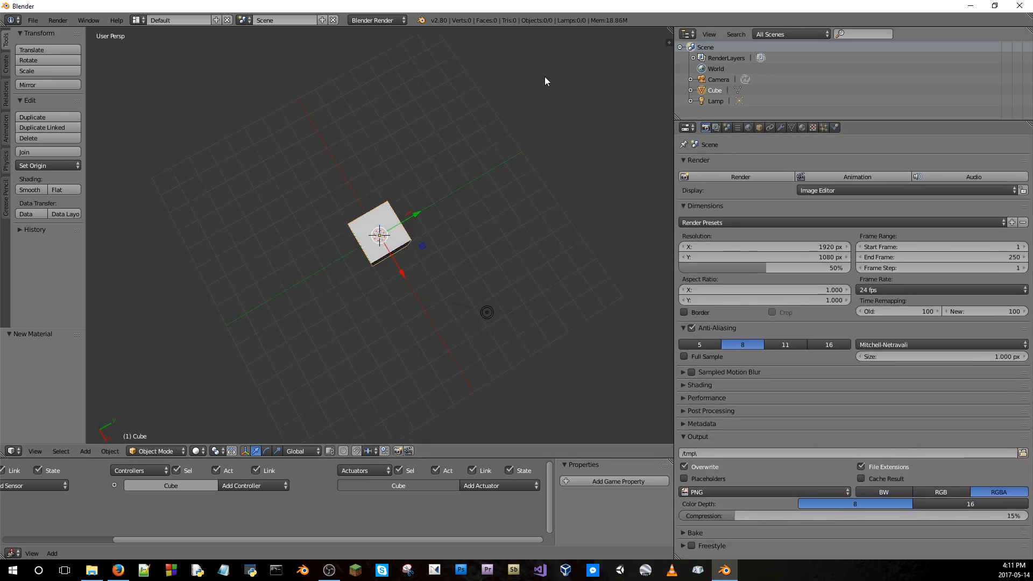
Reopen the User Preferences, disable the 3D View: Game Property Visualizer add-on, and collapse its details
{"action": "left_click", "coordinate": [33, 20]}
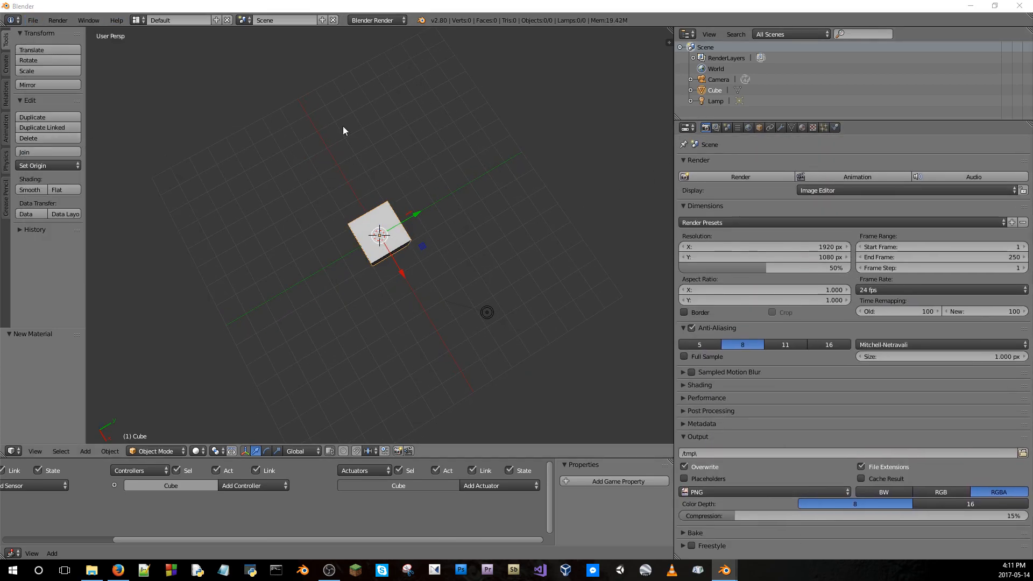
{"action": "key", "text": "ctrl+alt+u"}
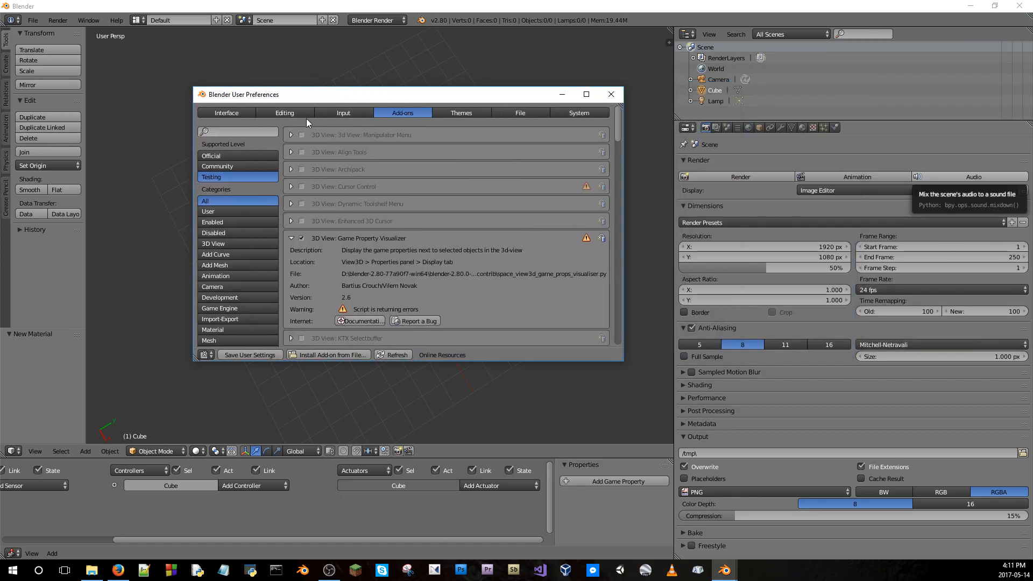
{"action": "left_click", "coordinate": [291, 238]}
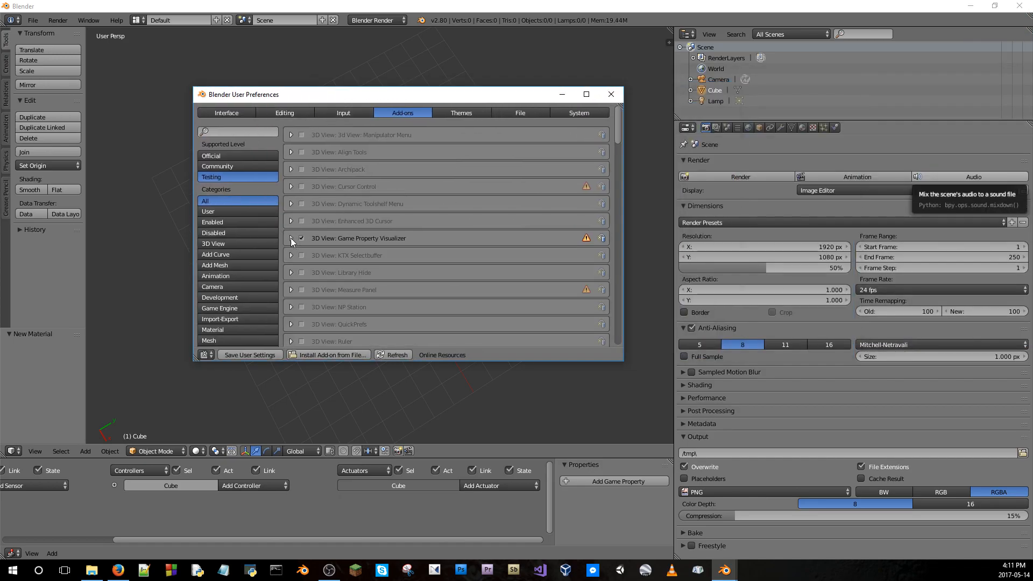
{"action": "left_click", "coordinate": [291, 238]}
{"action": "left_click", "coordinate": [301, 238]}
{"action": "left_click", "coordinate": [290, 238]}
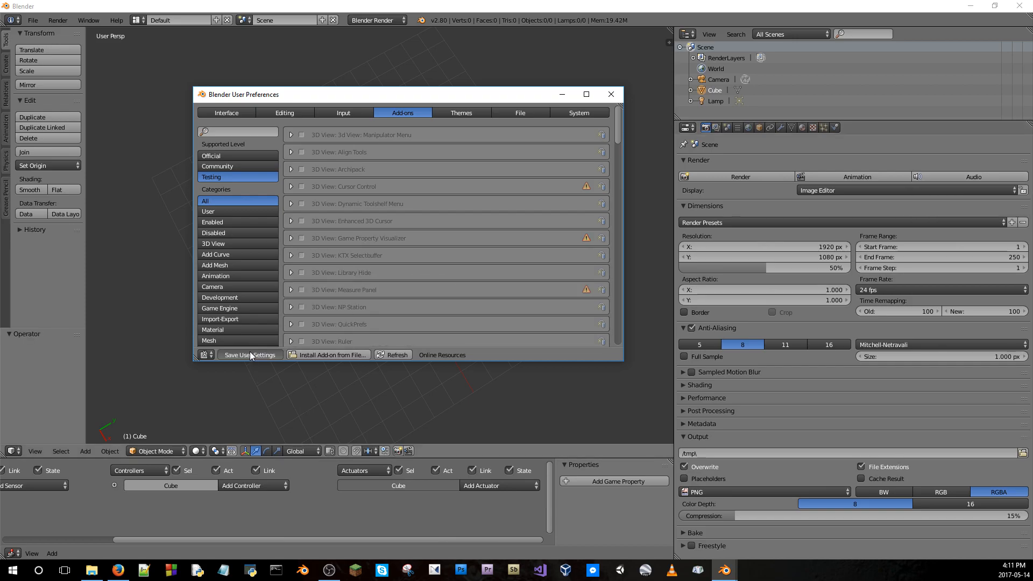
Browse the Testing add-ons list and check the details of the 3D View: Ruler add-on
{"action": "scroll", "coordinate": [484, 208], "scroll_direction": "down", "scroll_amount": 5}
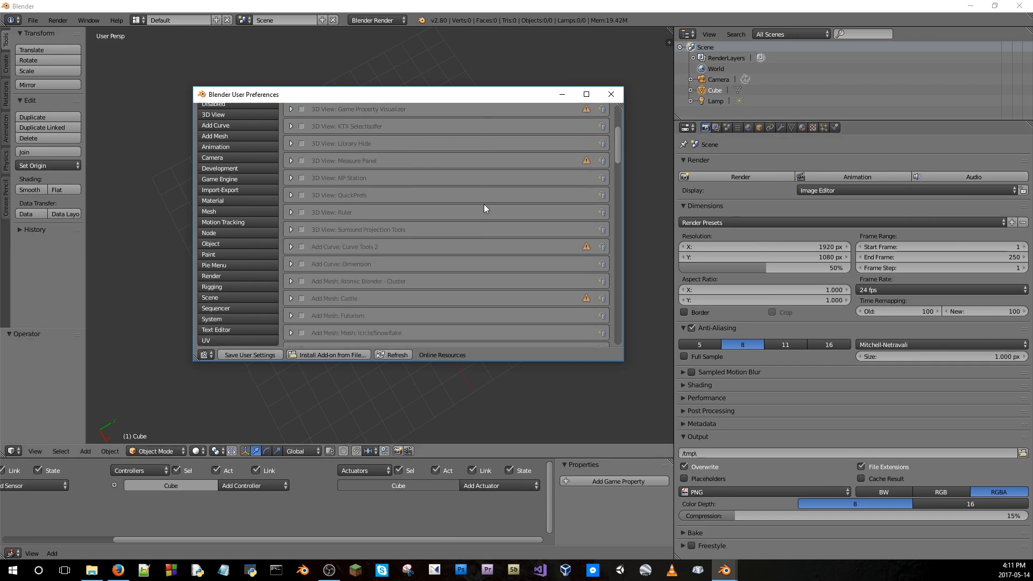
{"action": "left_click", "coordinate": [290, 212]}
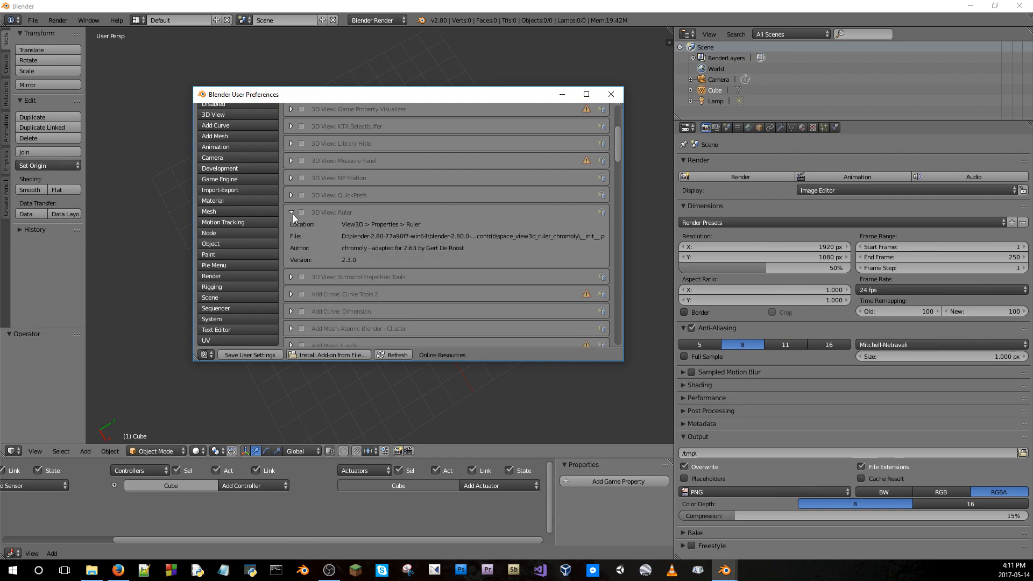
{"action": "left_click", "coordinate": [293, 213]}
{"action": "scroll", "coordinate": [315, 269], "scroll_direction": "down", "scroll_amount": 5}
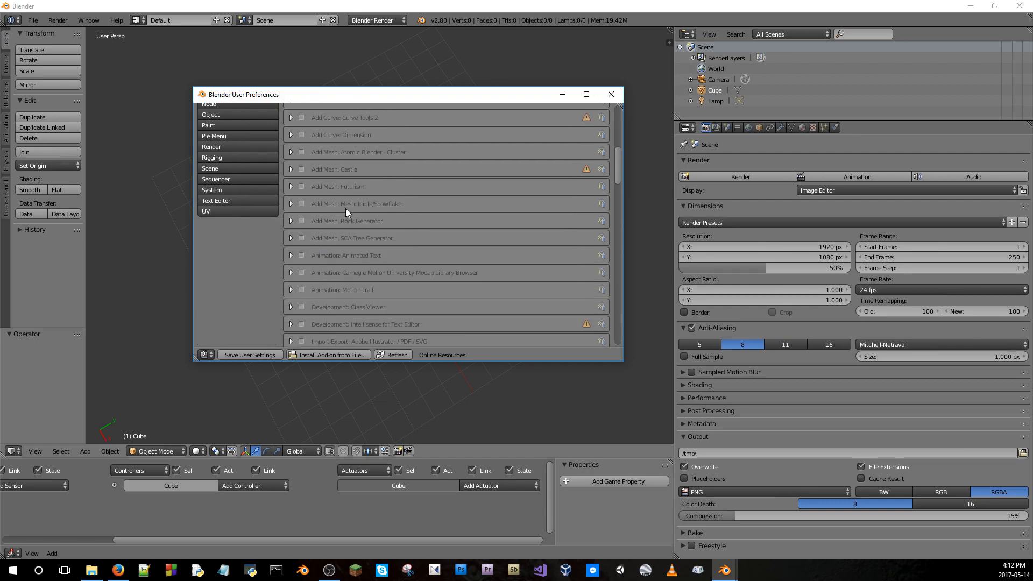
Check the details of the Add Mesh: Castle add-on and close the User Preferences
{"action": "left_click", "coordinate": [291, 170]}
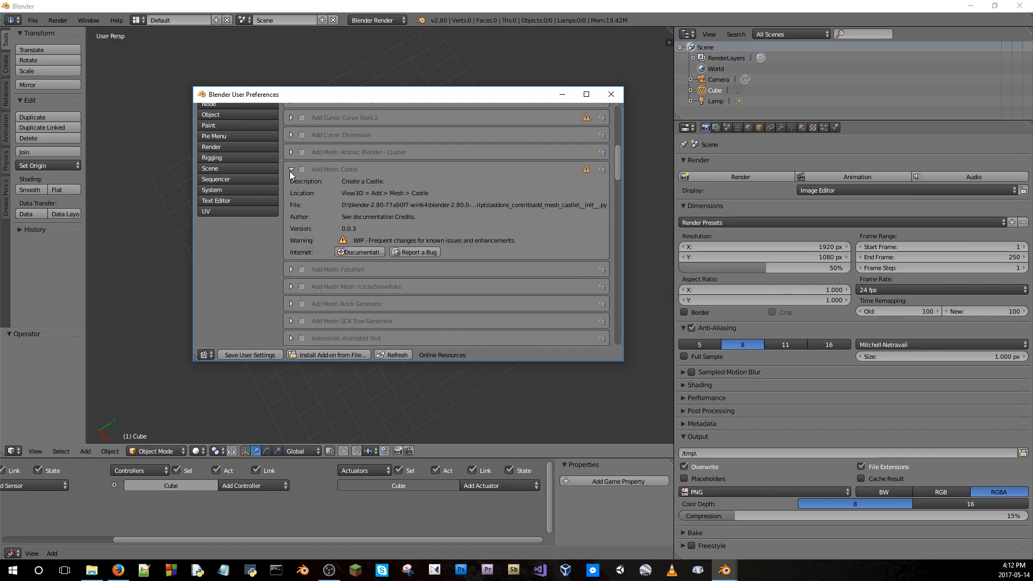
{"action": "left_click", "coordinate": [291, 170]}
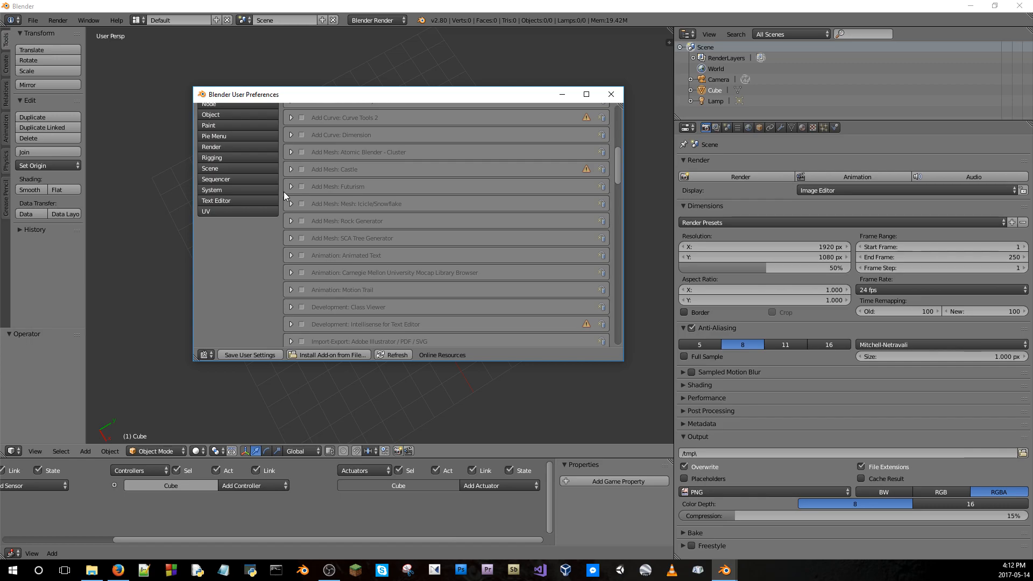
{"action": "left_click", "coordinate": [610, 94]}
Switch the render engine to Clay and view the cube through the camera in a widened 3D view
{"action": "left_click", "coordinate": [371, 22]}
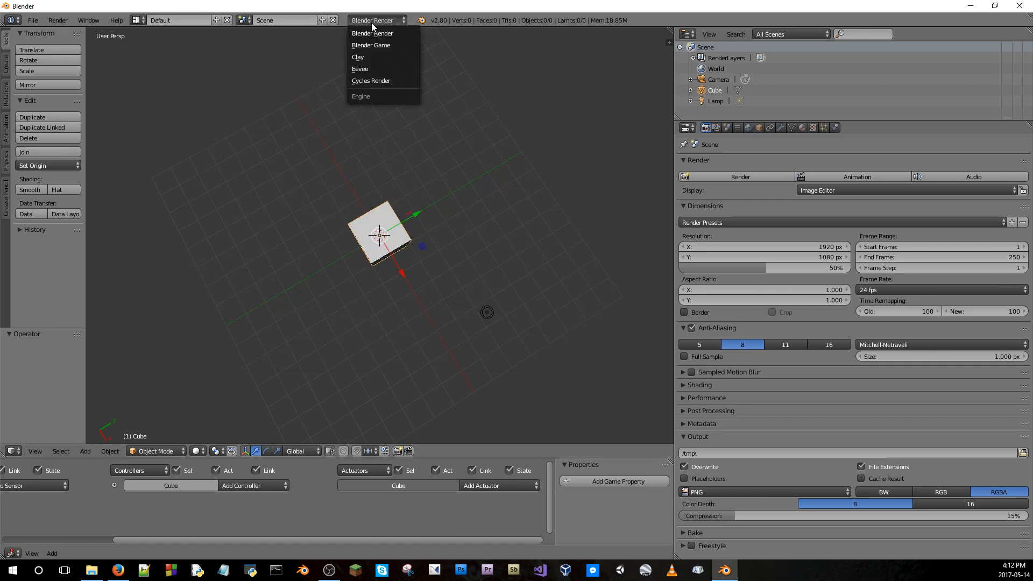
{"action": "left_click", "coordinate": [380, 52]}
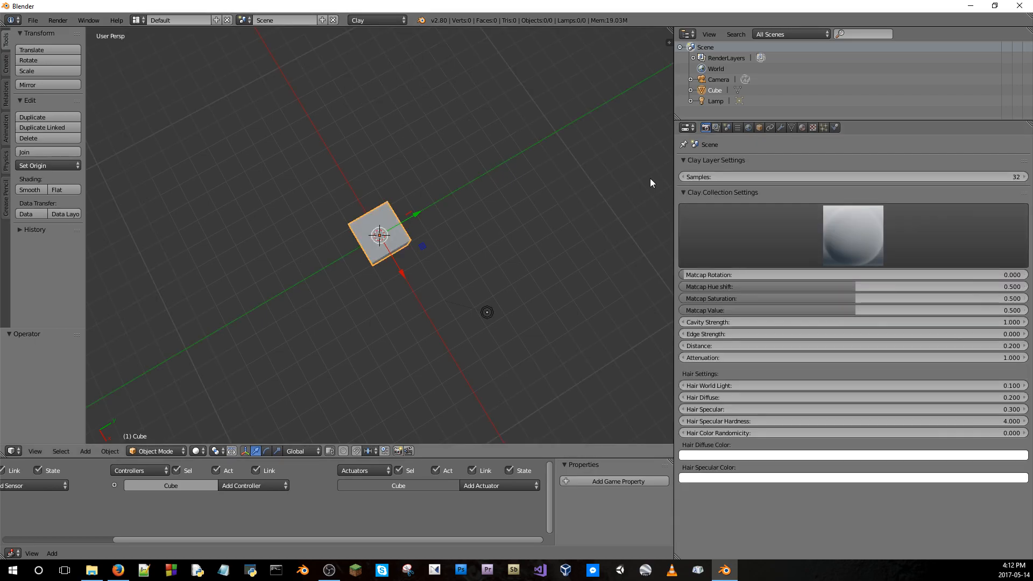
{"action": "left_click_drag", "start_coordinate": [673, 167], "coordinate": [799, 166]}
{"action": "middle_click_drag", "start_coordinate": [755, 244], "coordinate": [549, 183]}
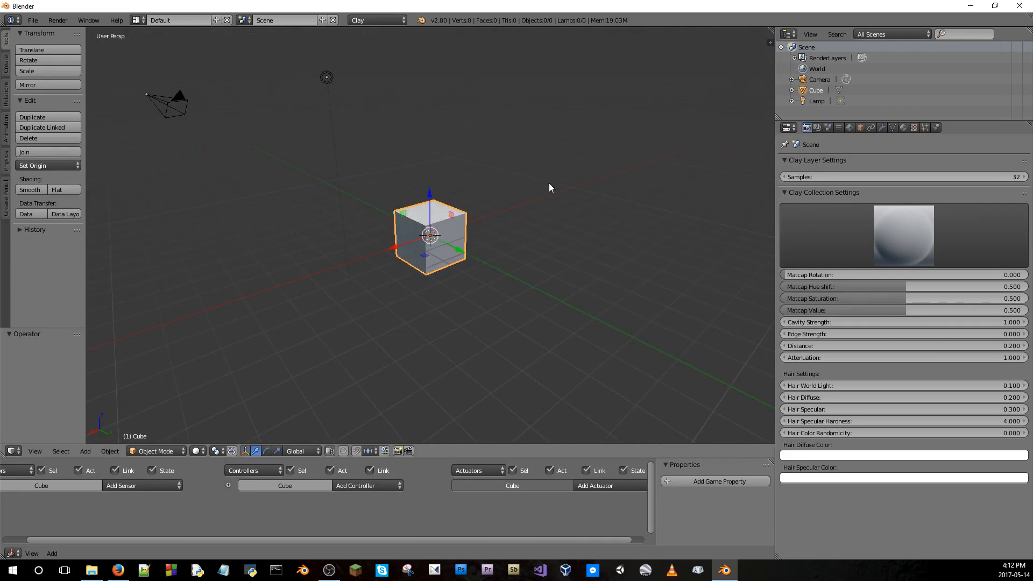
{"action": "key", "text": "KP_0"}
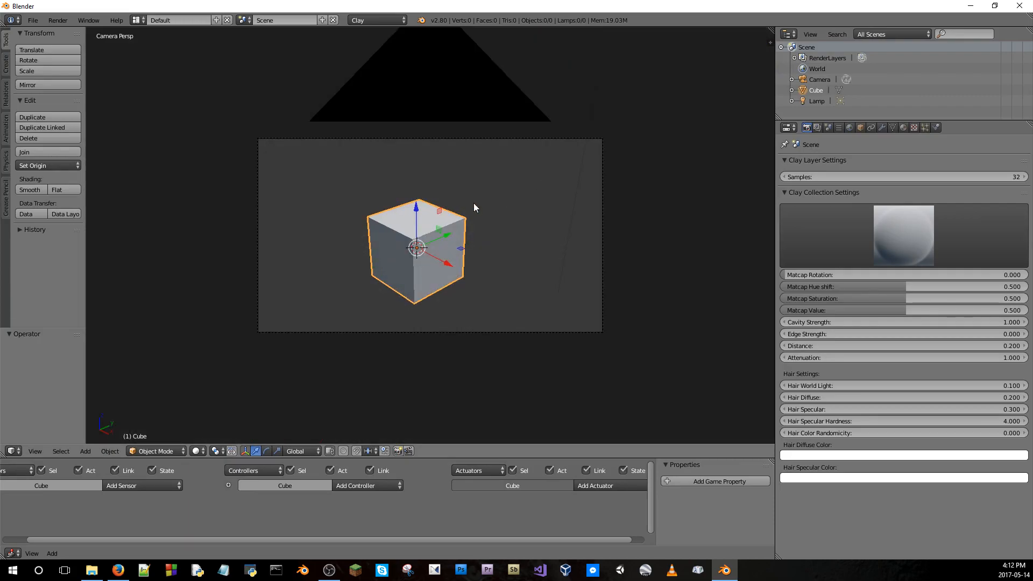
Check the cube's material and texture properties, the Clay render settings and the viewport shading options
{"action": "left_click", "coordinate": [904, 127]}
{"action": "left_click", "coordinate": [914, 127]}
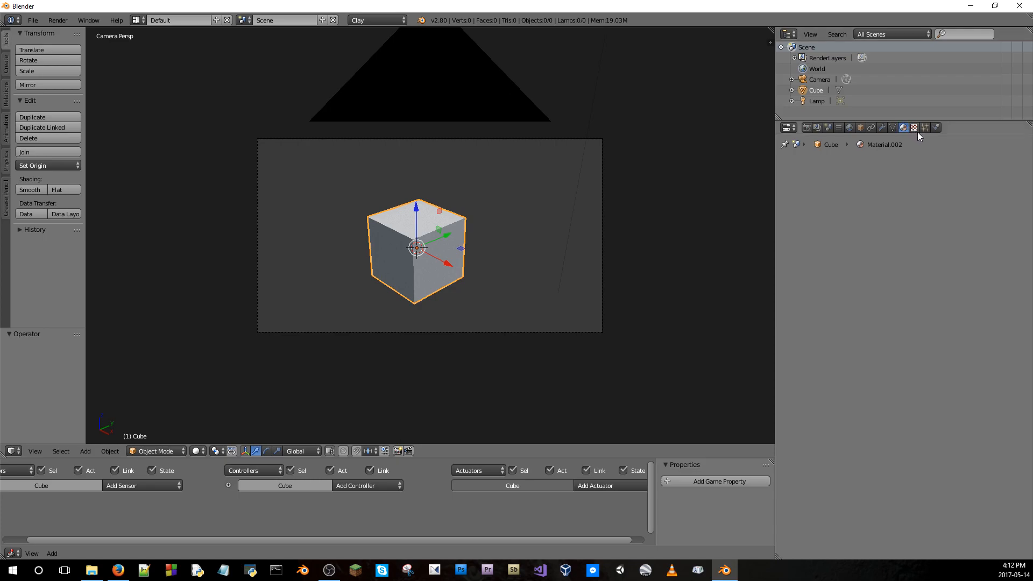
{"action": "left_click", "coordinate": [806, 127]}
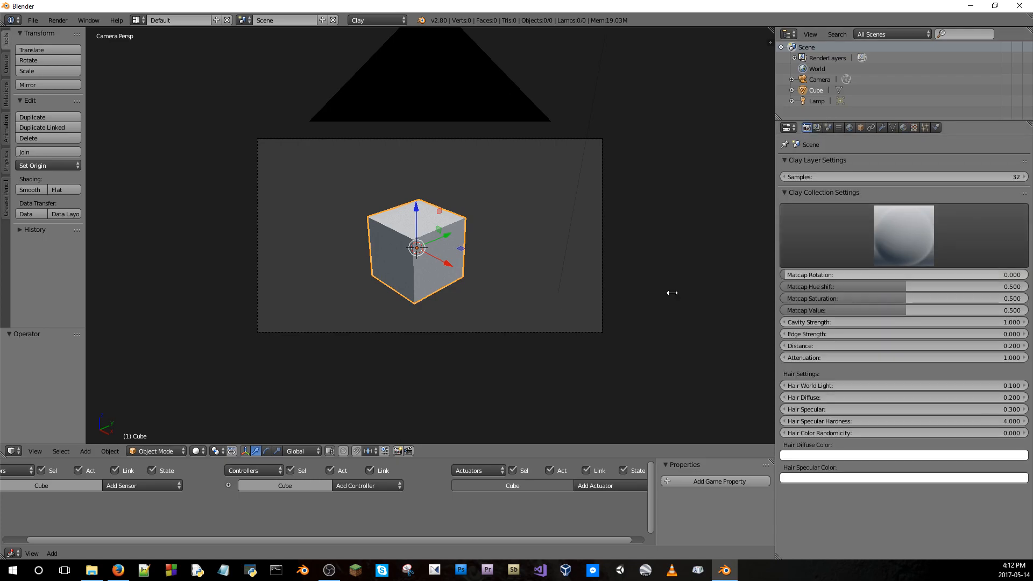
{"action": "left_click", "coordinate": [197, 451]}
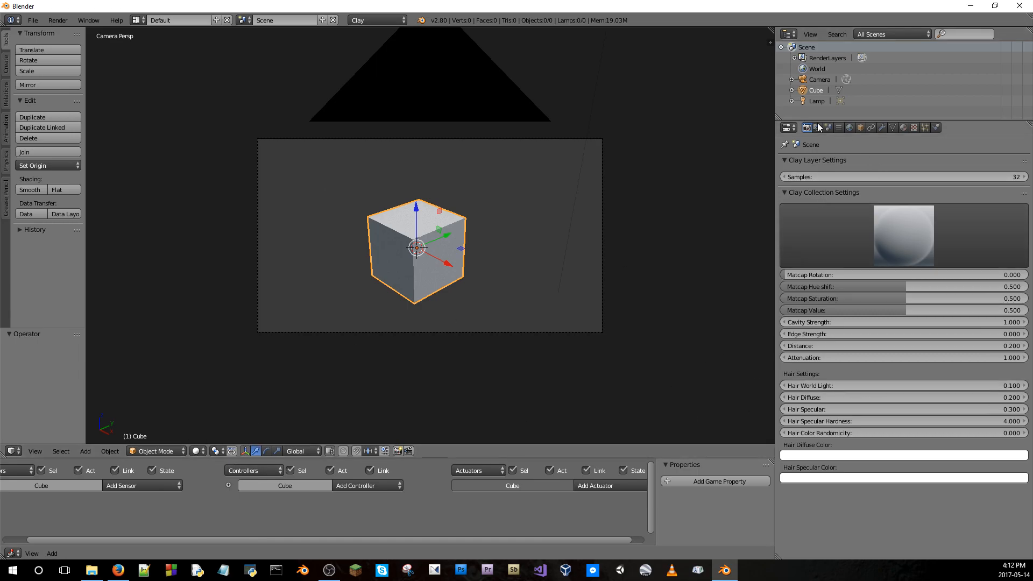
{"action": "left_click", "coordinate": [834, 455]}
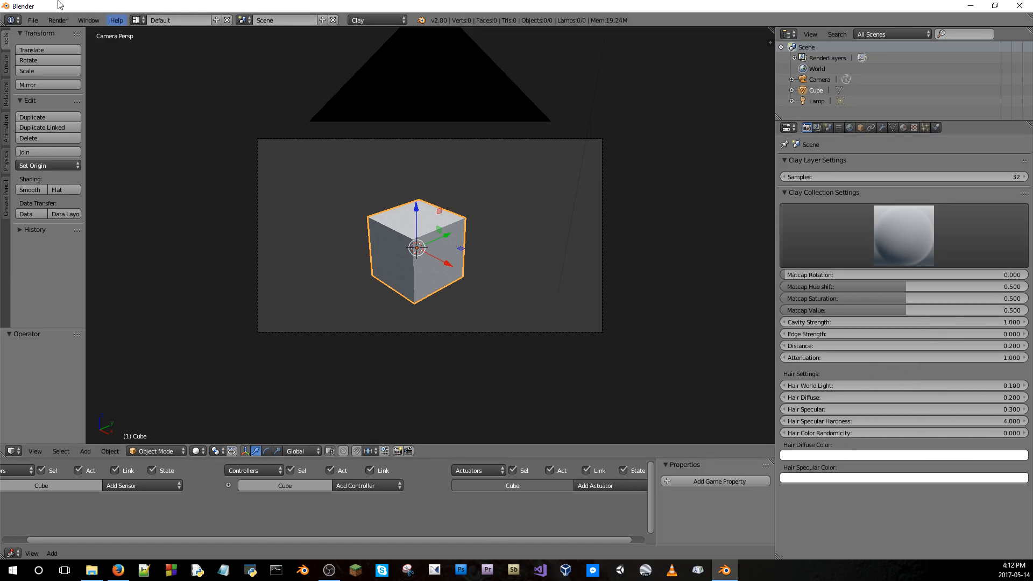
Review the available render commands and render the scene as a still image twice
{"action": "left_click", "coordinate": [83, 21]}
{"action": "mouse_move", "coordinate": [58, 21]}
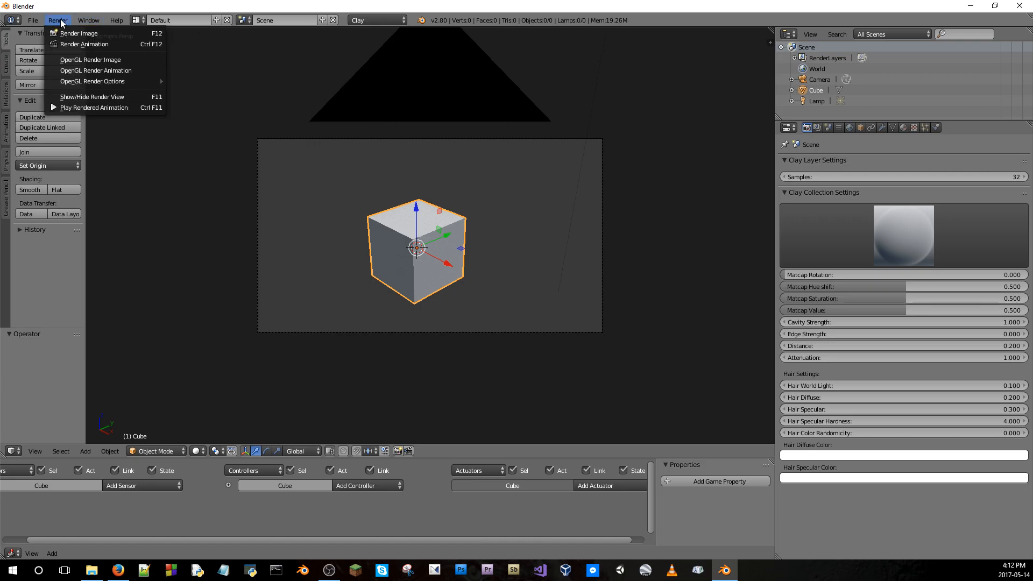
{"action": "mouse_move", "coordinate": [106, 83]}
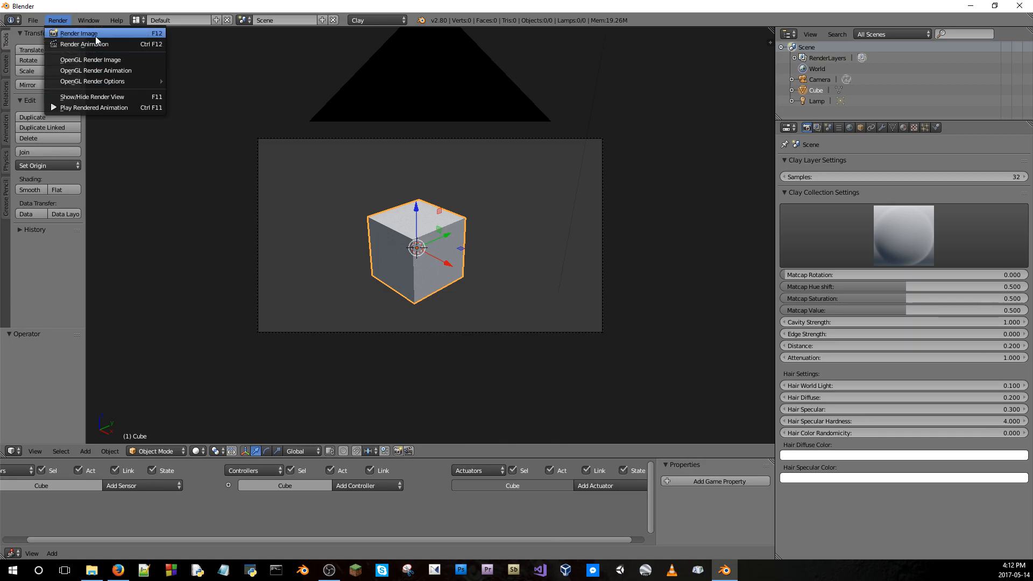
{"action": "left_click", "coordinate": [58, 20]}
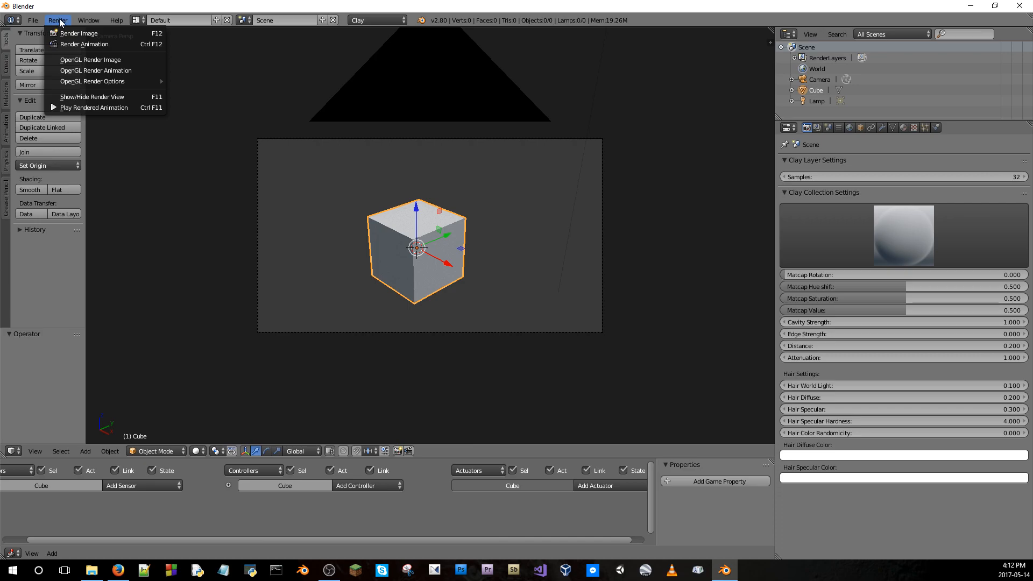
{"action": "left_click", "coordinate": [89, 32]}
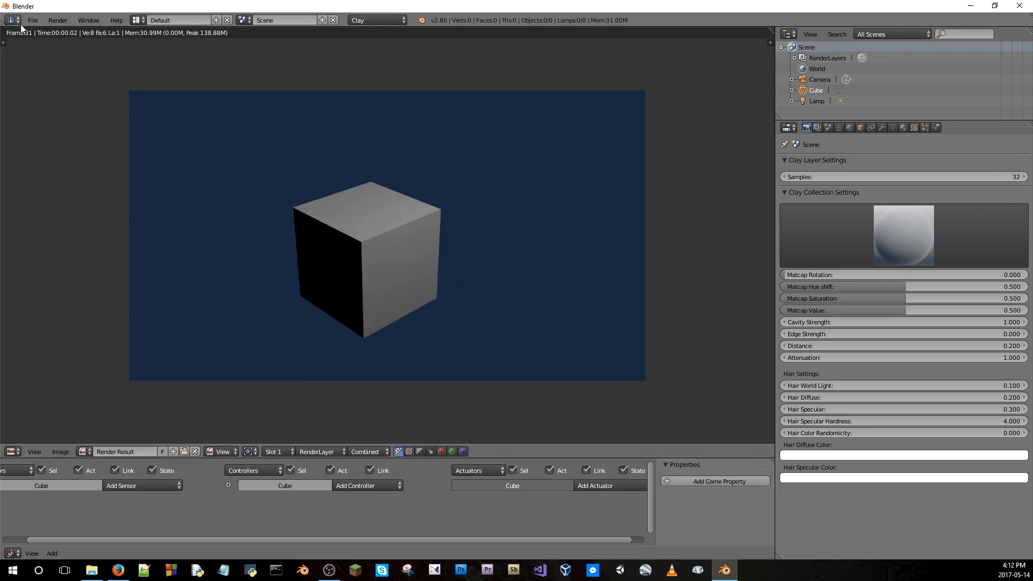
{"action": "left_click", "coordinate": [58, 20]}
{"action": "left_click", "coordinate": [76, 37]}
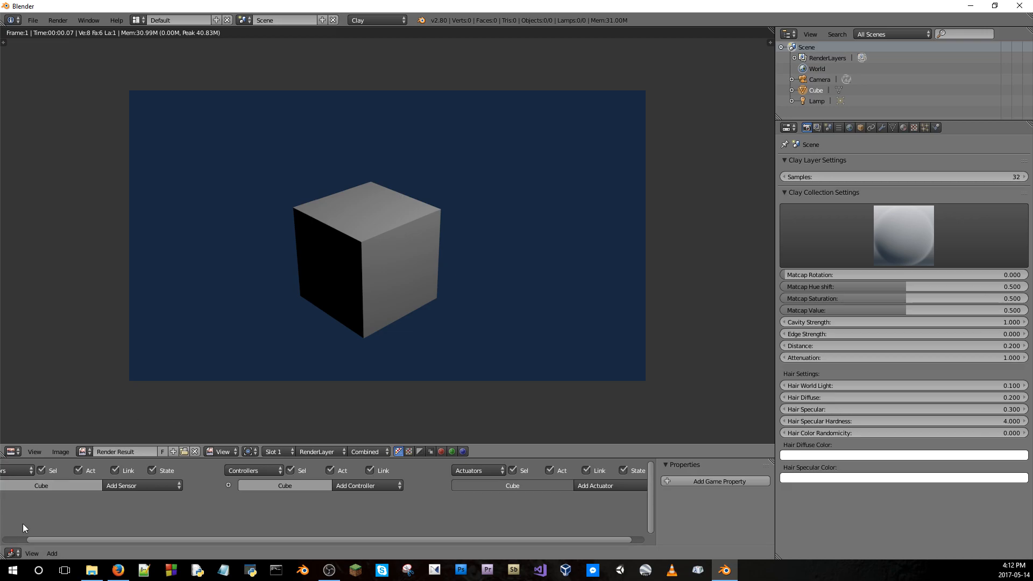
Switch the render result area back to the 3D View and orbit out of the camera view
{"action": "left_click", "coordinate": [16, 451]}
{"action": "left_click", "coordinate": [26, 440]}
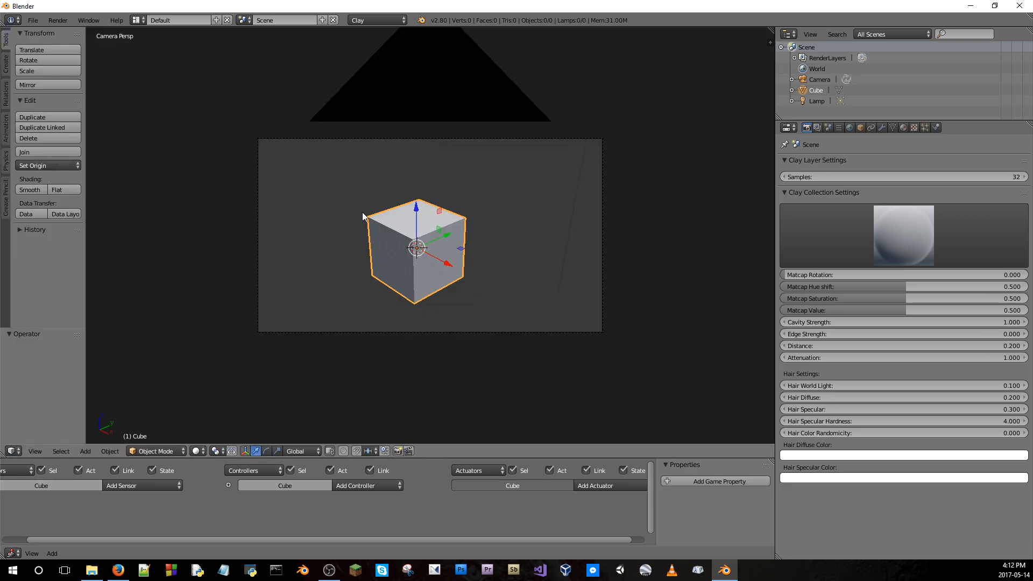
{"action": "middle_click_drag", "start_coordinate": [726, 159], "coordinate": [667, 182]}
Browse the cube's object, data, modifier and constraint properties and the scene, render and world properties under Clay
{"action": "left_click", "coordinate": [861, 128]}
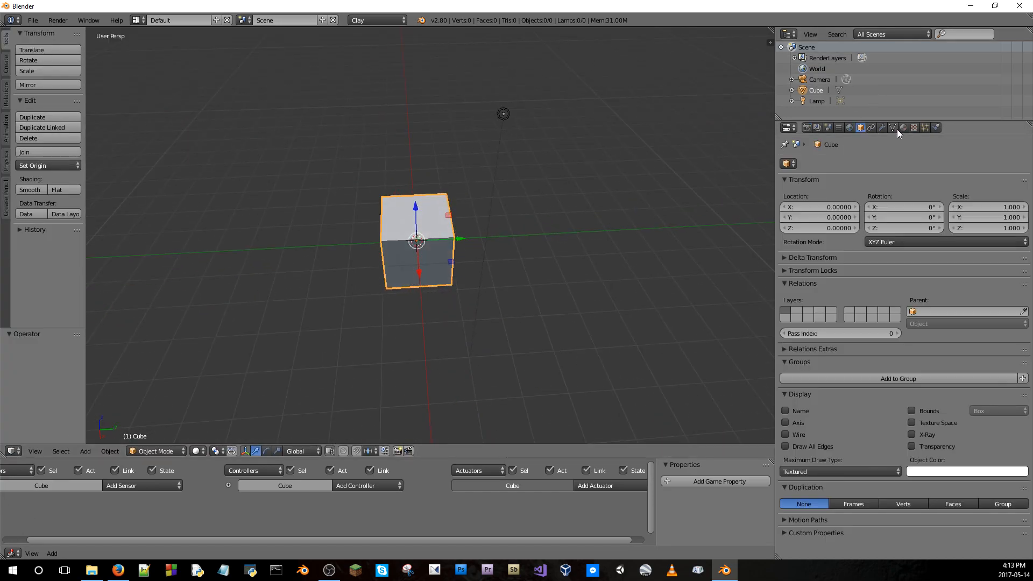
{"action": "left_click", "coordinate": [893, 128]}
{"action": "left_click", "coordinate": [882, 127]}
{"action": "left_click", "coordinate": [871, 127]}
{"action": "left_click", "coordinate": [828, 128]}
{"action": "left_click", "coordinate": [817, 128]}
{"action": "left_click", "coordinate": [807, 127]}
{"action": "left_click", "coordinate": [818, 127]}
{"action": "left_click", "coordinate": [827, 127]}
{"action": "left_click", "coordinate": [839, 128]}
{"action": "left_click", "coordinate": [860, 127]}
{"action": "left_click", "coordinate": [850, 128]}
{"action": "left_click", "coordinate": [861, 128]}
{"action": "left_click", "coordinate": [871, 128]}
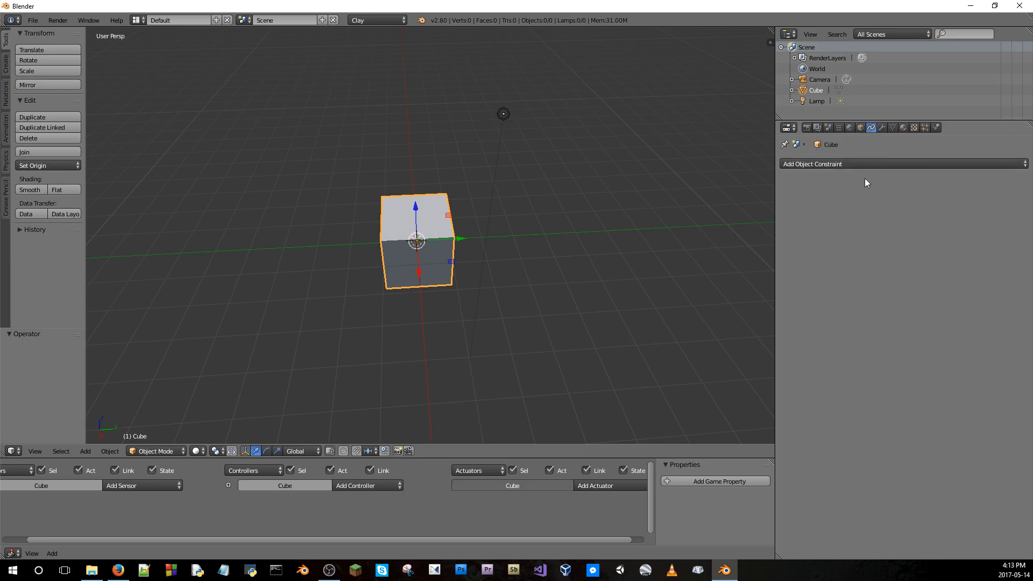
{"action": "left_click", "coordinate": [868, 164]}
Add an Ocean modifier to the cube, look over its settings, and remove it
{"action": "left_click", "coordinate": [882, 128]}
{"action": "left_click", "coordinate": [887, 165]}
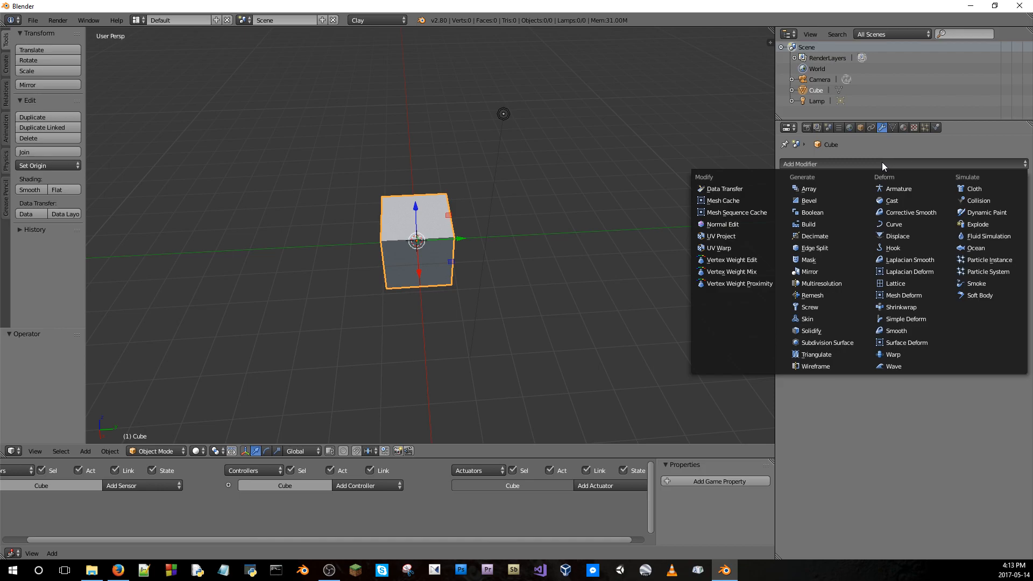
{"action": "left_click", "coordinate": [966, 247]}
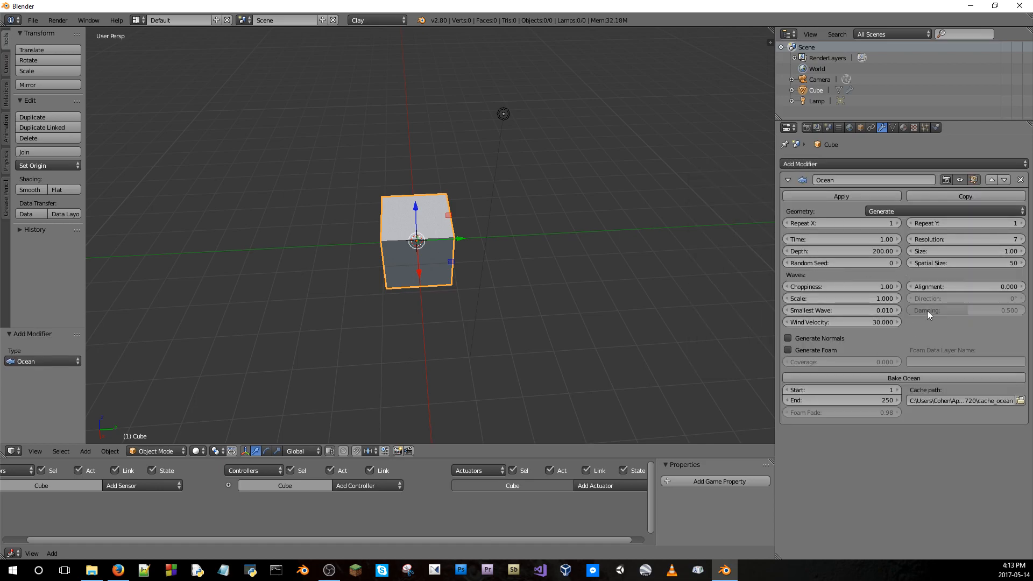
{"action": "left_click", "coordinate": [1020, 180]}
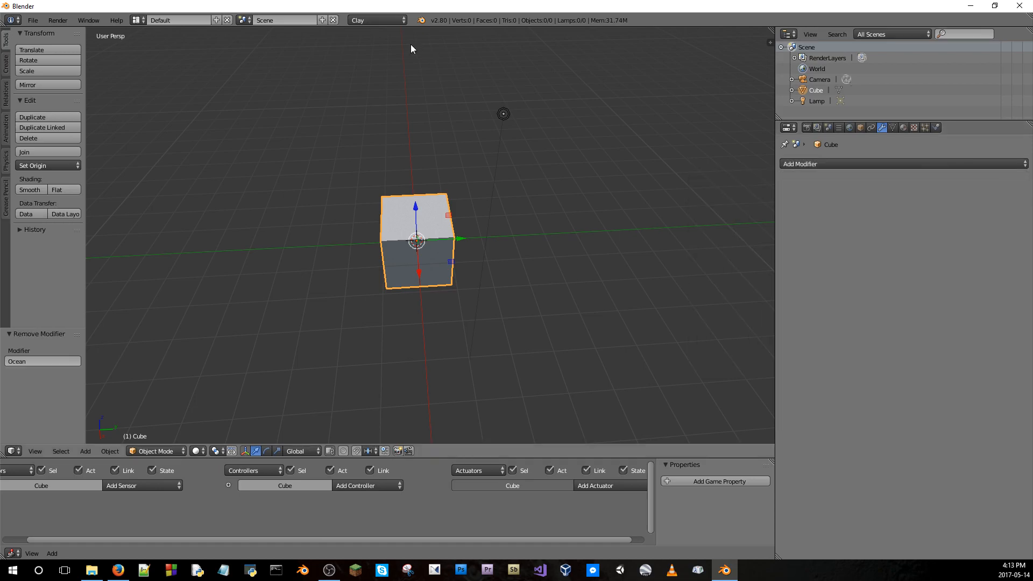
Keep Clay as the render engine and examine the viewport grid and cube from several distances and angles
{"action": "left_click", "coordinate": [373, 20]}
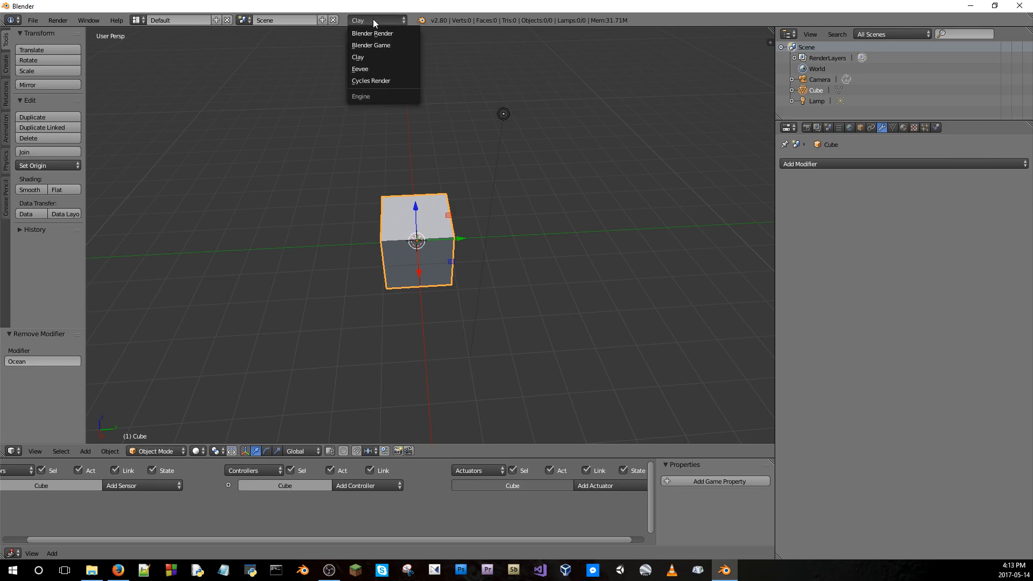
{"action": "left_click", "coordinate": [401, 56]}
{"action": "mouse_move", "coordinate": [464, 128]}
{"action": "middle_mouse_down"}
{"action": "mouse_move", "coordinate": [369, 105]}
{"action": "mouse_move", "coordinate": [445, 105]}
{"action": "mouse_move", "coordinate": [466, 127]}
{"action": "middle_mouse_up"}
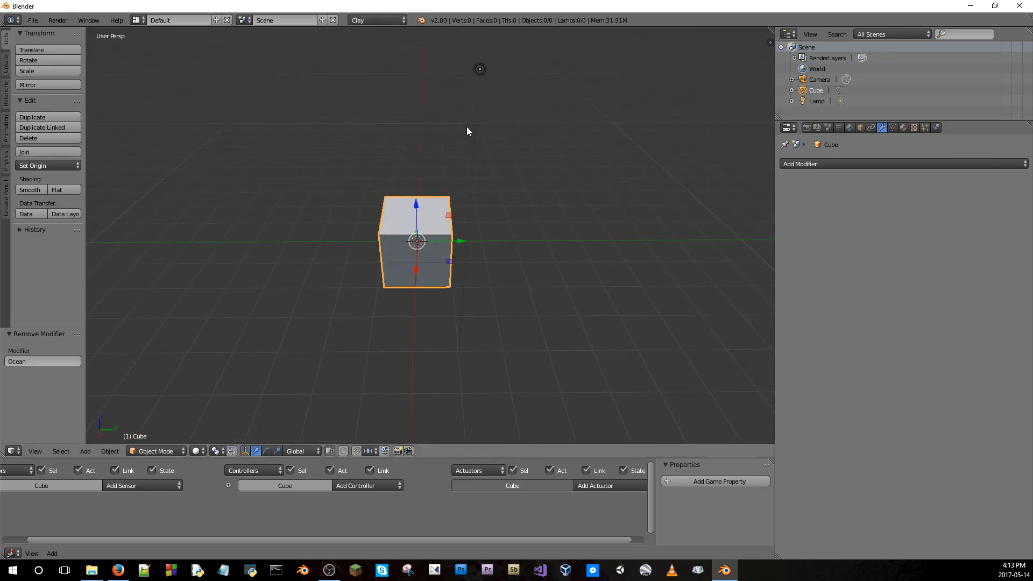
{"action": "scroll", "coordinate": [506, 146], "scroll_direction": "down", "scroll_amount": 6}
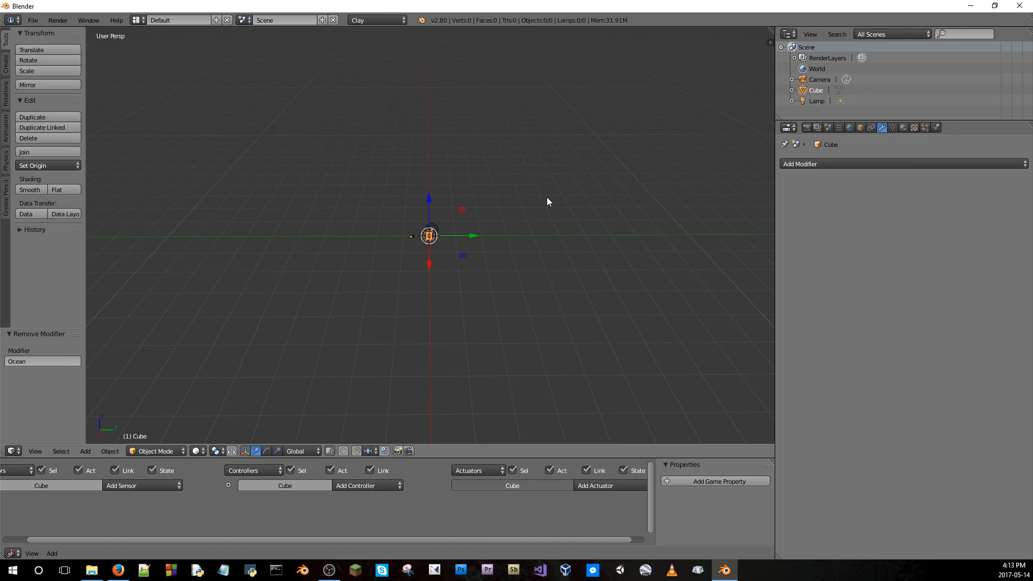
{"action": "scroll", "coordinate": [548, 200], "scroll_direction": "up", "scroll_amount": 5}
{"action": "scroll", "coordinate": [549, 203], "scroll_direction": "down", "scroll_amount": 3}
{"action": "middle_click_drag", "start_coordinate": [528, 210], "coordinate": [396, 206]}
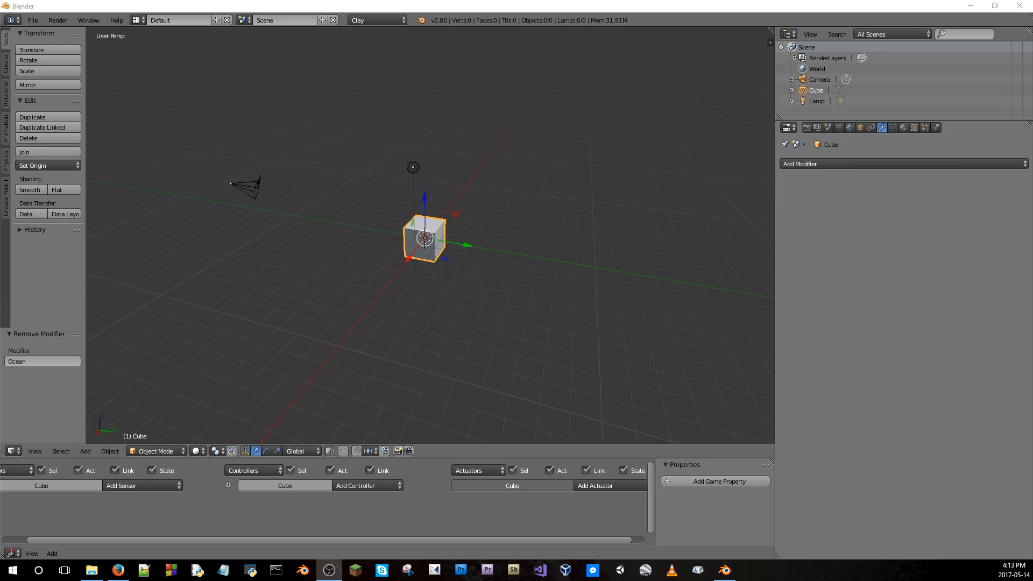
Delete the existing lamp from the scene
{"action": "middle_click_drag", "start_coordinate": [428, 279], "coordinate": [528, 172]}
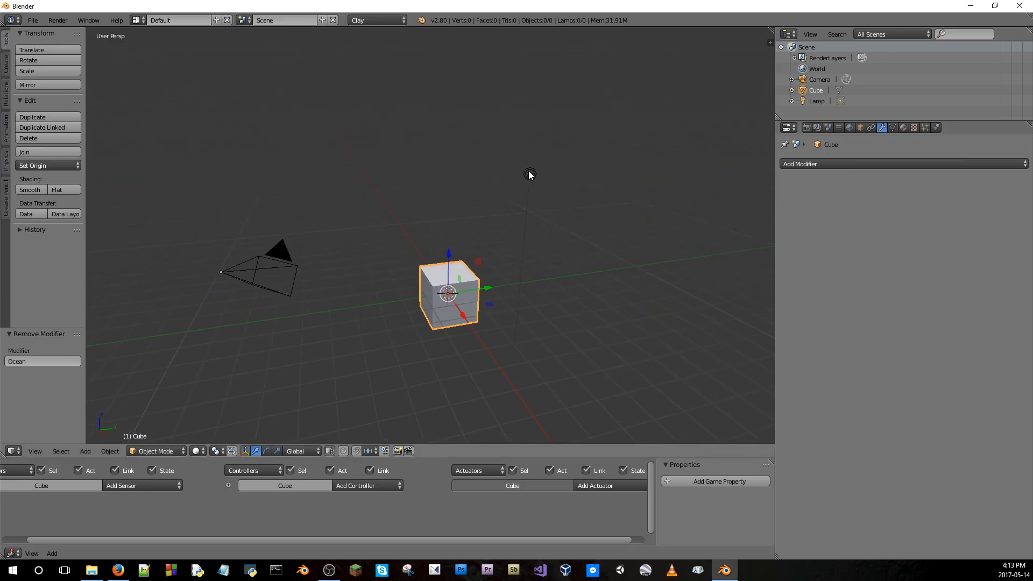
{"action": "right_click", "coordinate": [529, 174]}
{"action": "key", "text": "x"}
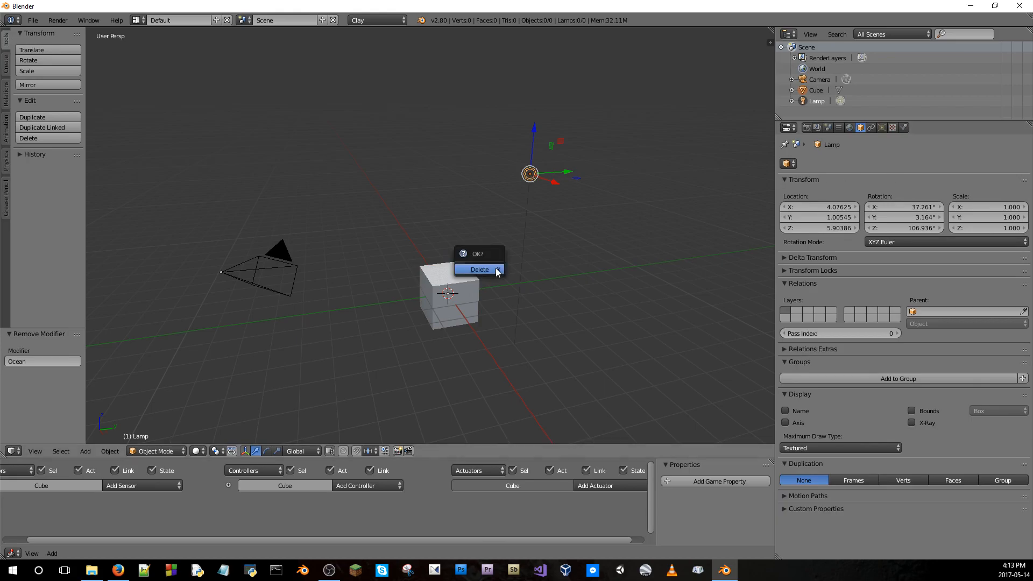
{"action": "left_click", "coordinate": [496, 268]}
Add a Spot lamp and raise it about 5.89 units along Z above the cube
{"action": "middle_click_drag", "start_coordinate": [496, 268], "coordinate": [542, 271]}
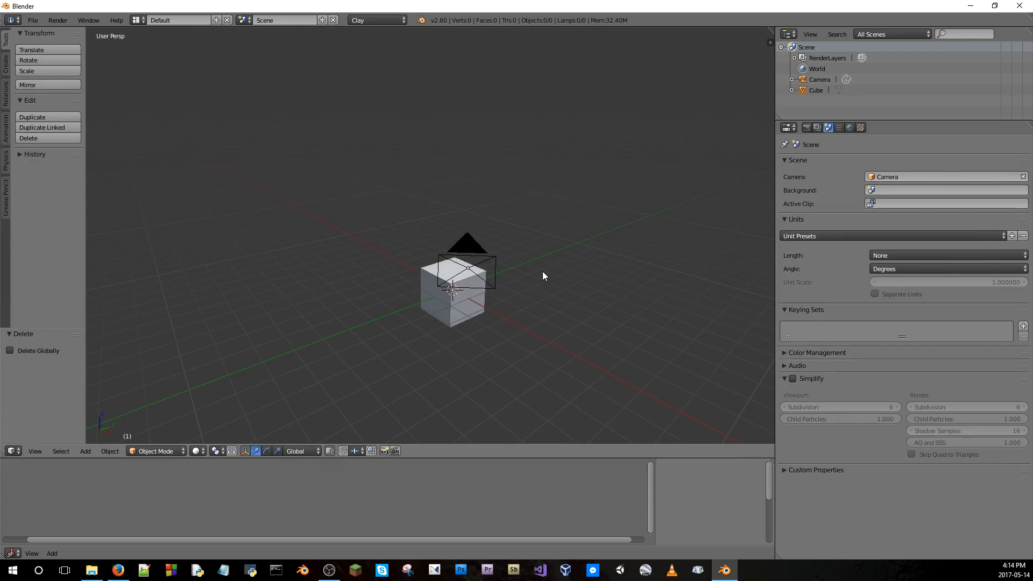
{"action": "key", "text": "shift+a"}
{"action": "mouse_move", "coordinate": [523, 392]}
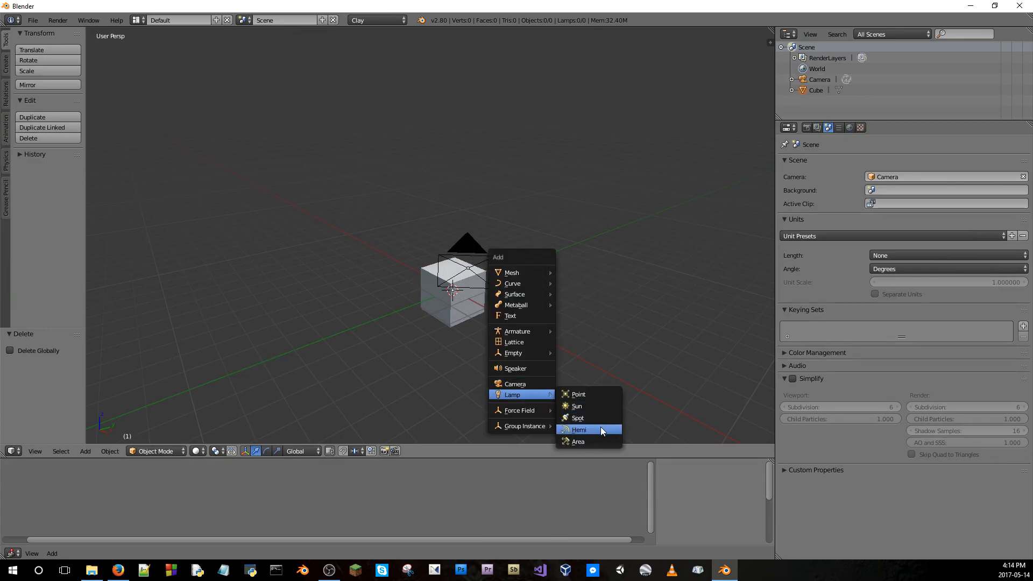
{"action": "left_click", "coordinate": [588, 418]}
{"action": "left_click_drag", "start_coordinate": [455, 253], "coordinate": [452, 154]}
Compare viewport shading modes to see how the spot lamp affects the cube under Clay
{"action": "key", "text": "z"}
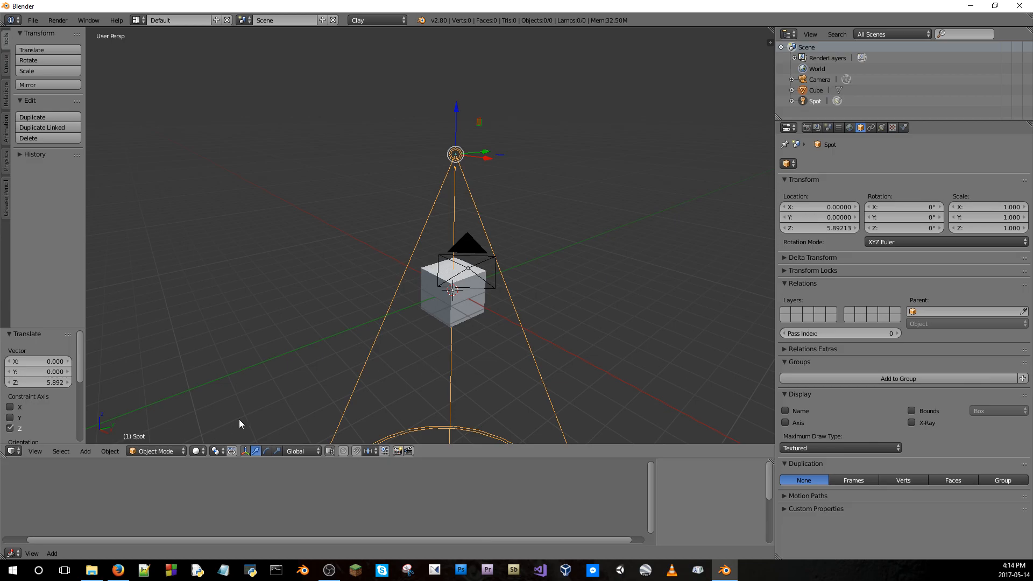
{"action": "mouse_move", "coordinate": [386, 318]}
{"action": "middle_mouse_down"}
{"action": "mouse_move", "coordinate": [411, 273]}
{"action": "mouse_move", "coordinate": [372, 299]}
{"action": "middle_mouse_up"}
{"action": "key", "text": "z"}
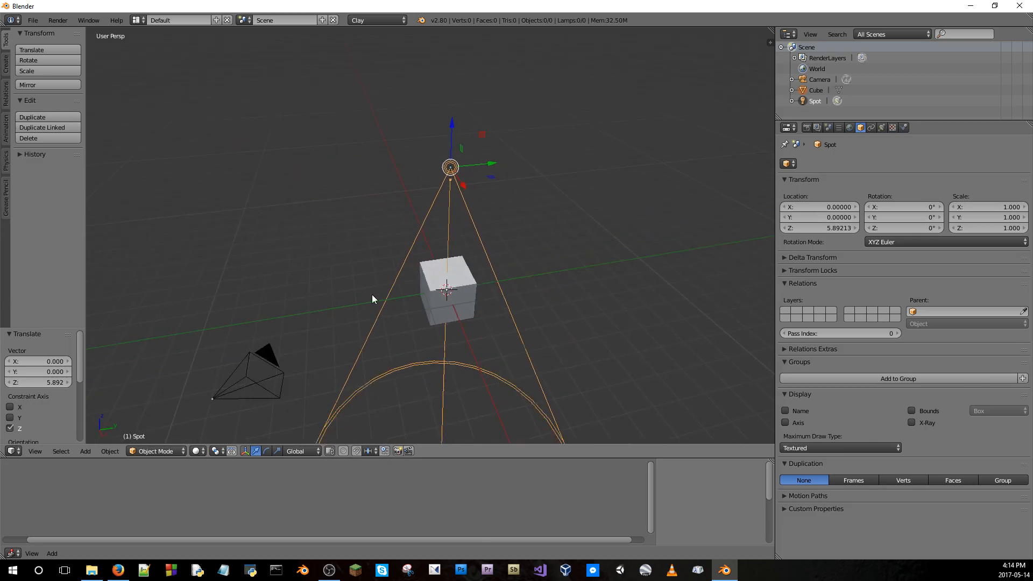
{"action": "left_click", "coordinate": [197, 451]}
{"action": "left_click", "coordinate": [207, 429]}
{"action": "left_click", "coordinate": [198, 455]}
{"action": "left_click", "coordinate": [208, 439]}
{"action": "left_click", "coordinate": [203, 455]}
{"action": "left_click", "coordinate": [211, 416]}
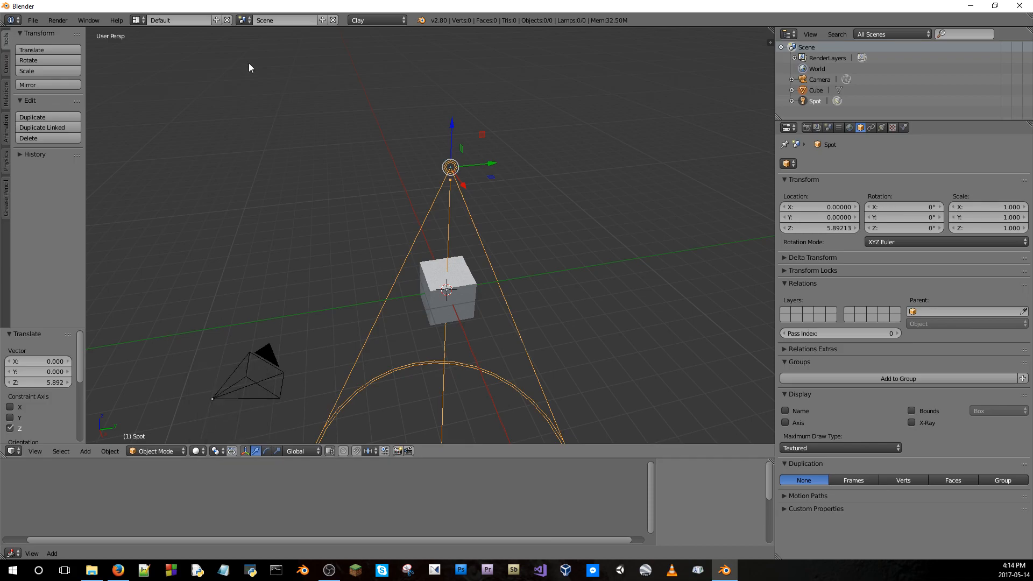
Switch the render engine to Blender Game to compare viewport shading, and restore Clay
{"action": "left_click", "coordinate": [374, 19]}
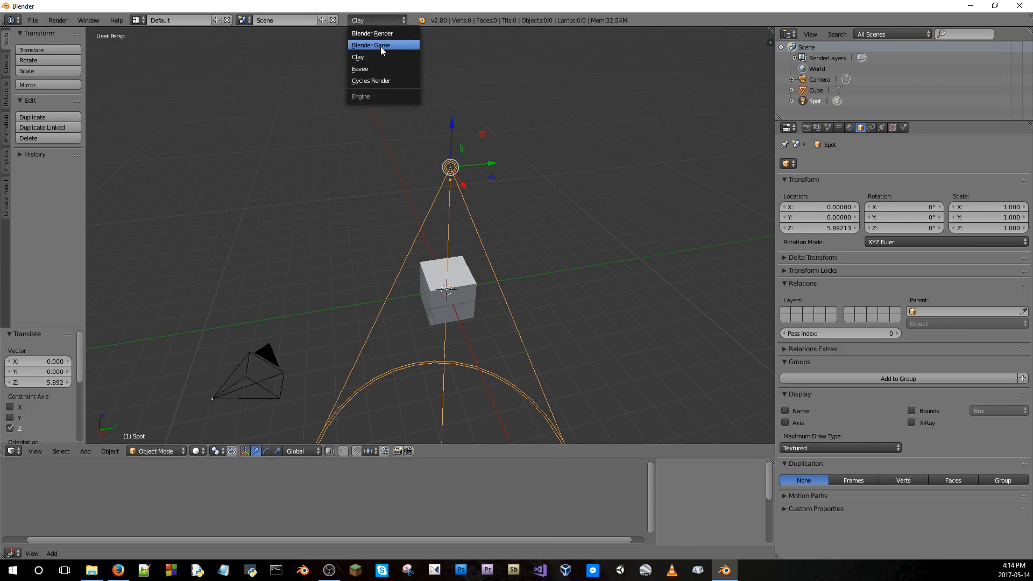
{"action": "left_click", "coordinate": [378, 45]}
{"action": "key", "text": "z"}
{"action": "key", "text": "z"}
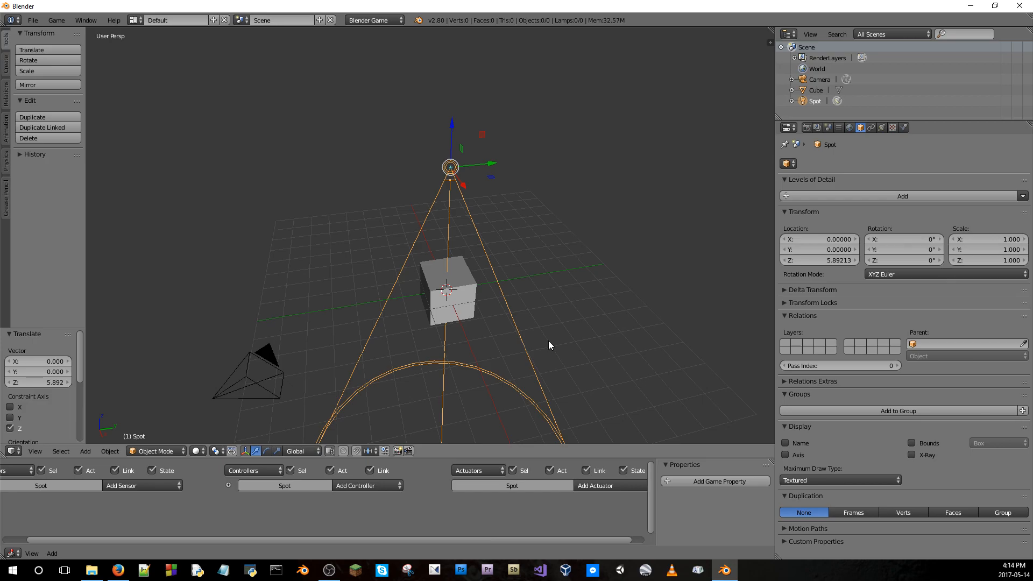
{"action": "left_click", "coordinate": [383, 25]}
{"action": "left_click", "coordinate": [385, 61]}
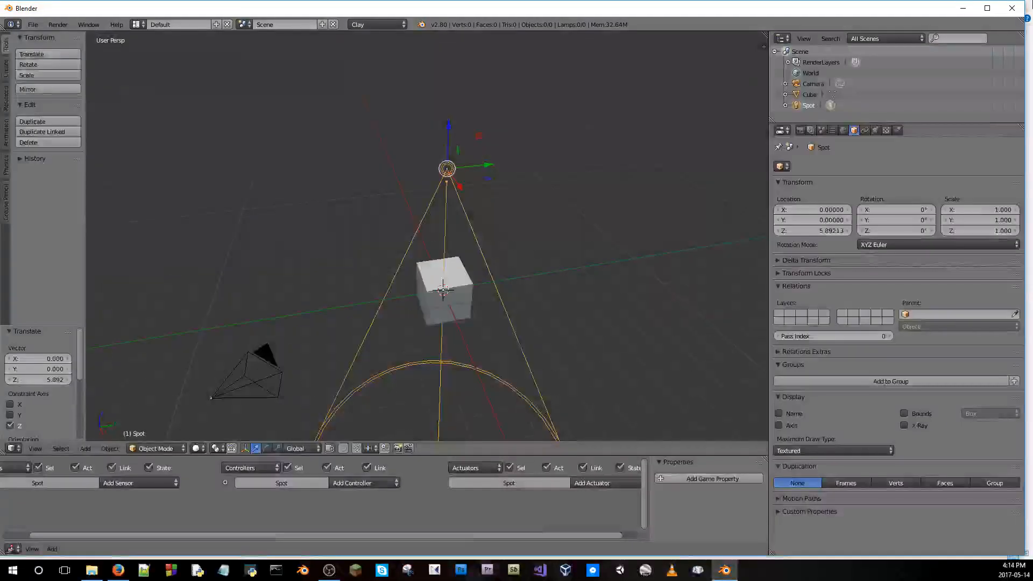
Maximize the program window, render the scene image with Clay, and return the render area to the 3D View
{"action": "left_click", "coordinate": [988, 8]}
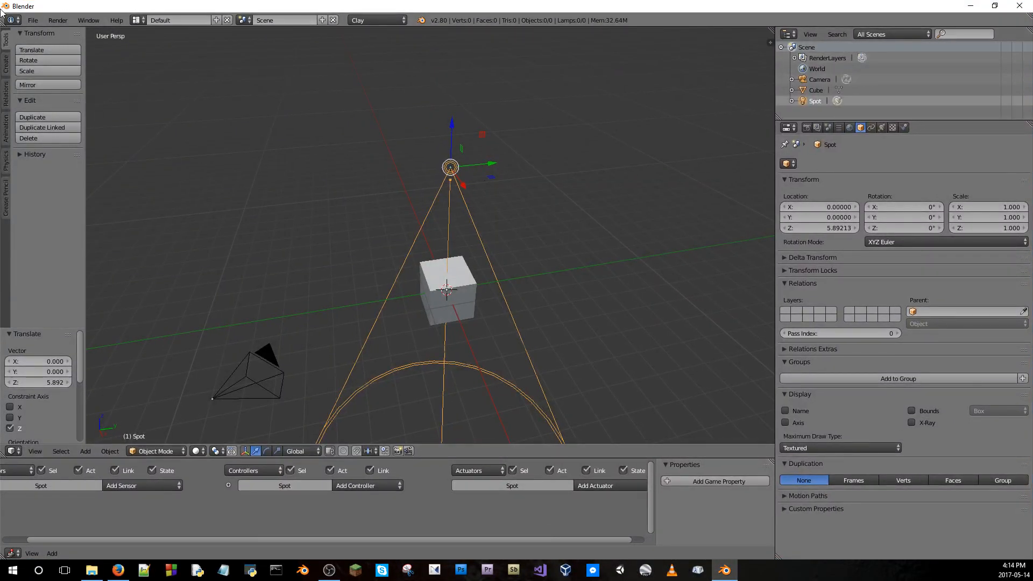
{"action": "left_click", "coordinate": [33, 20]}
{"action": "mouse_move", "coordinate": [58, 20]}
{"action": "left_click", "coordinate": [78, 33]}
{"action": "scroll", "coordinate": [420, 235], "scroll_direction": "down", "scroll_amount": 2}
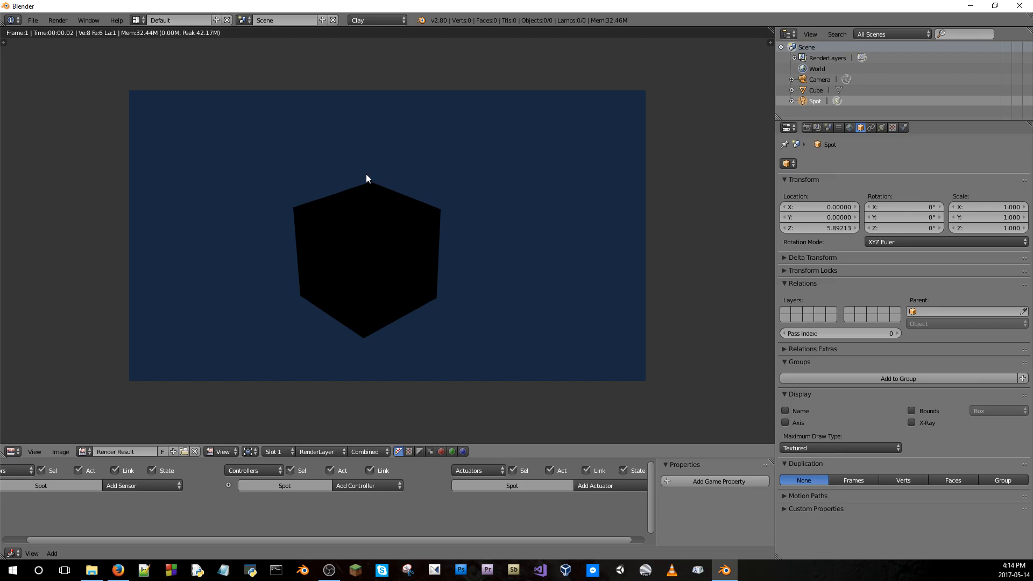
{"action": "left_click", "coordinate": [57, 20]}
{"action": "mouse_move", "coordinate": [83, 22]}
{"action": "left_click", "coordinate": [11, 452]}
{"action": "left_click", "coordinate": [34, 437]}
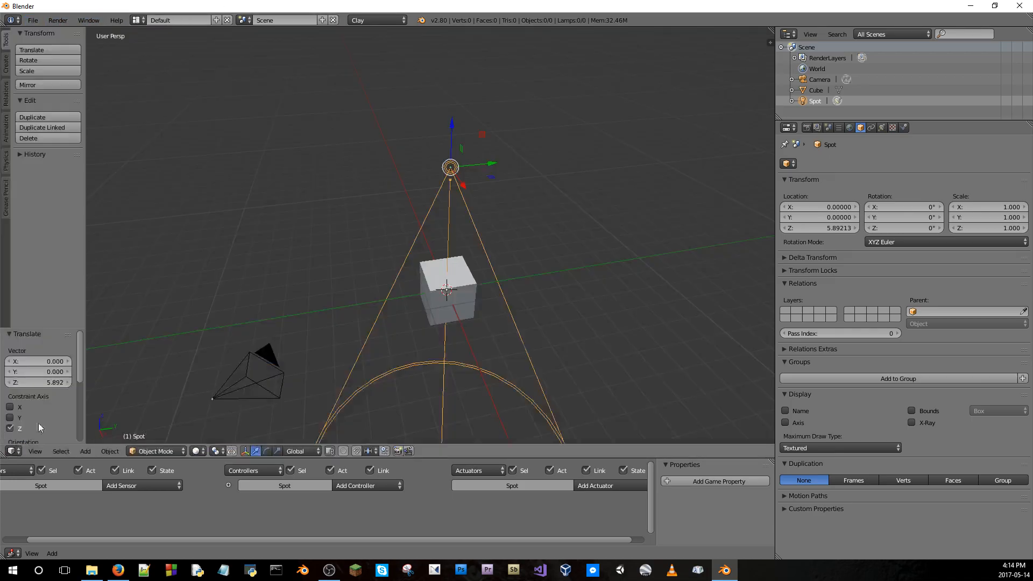
Raise the spot lamp about another 2.73 units along Z and compare viewport shading modes on the cube
{"action": "left_click", "coordinate": [882, 128]}
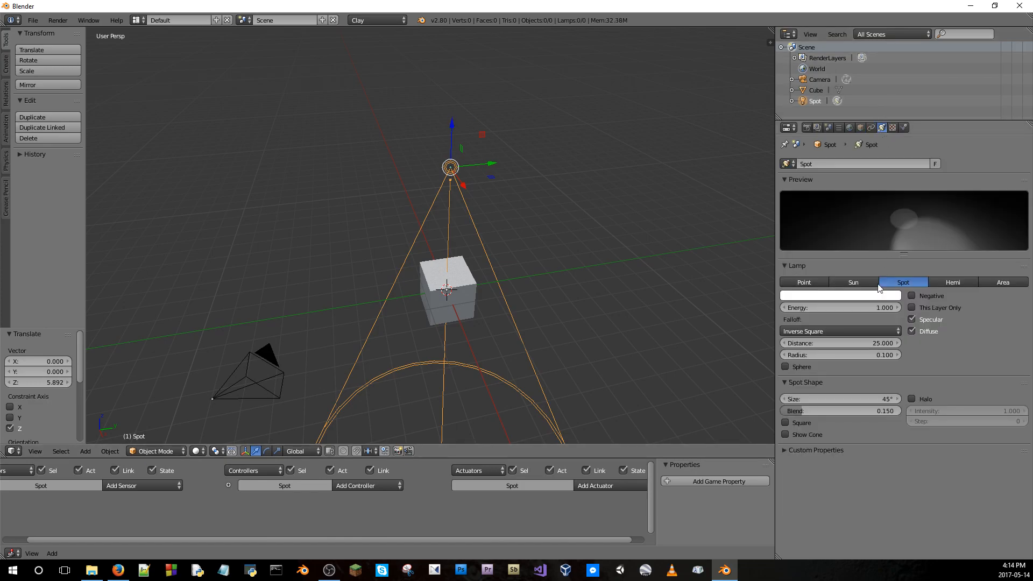
{"action": "left_click_drag", "start_coordinate": [449, 119], "coordinate": [451, 46]}
{"action": "middle_click_drag", "start_coordinate": [456, 171], "coordinate": [452, 150]}
{"action": "left_click", "coordinate": [200, 454]}
{"action": "left_click", "coordinate": [212, 392]}
{"action": "left_click", "coordinate": [199, 452]}
{"action": "left_click", "coordinate": [222, 414]}
{"action": "middle_click_drag", "start_coordinate": [542, 265], "coordinate": [516, 275]}
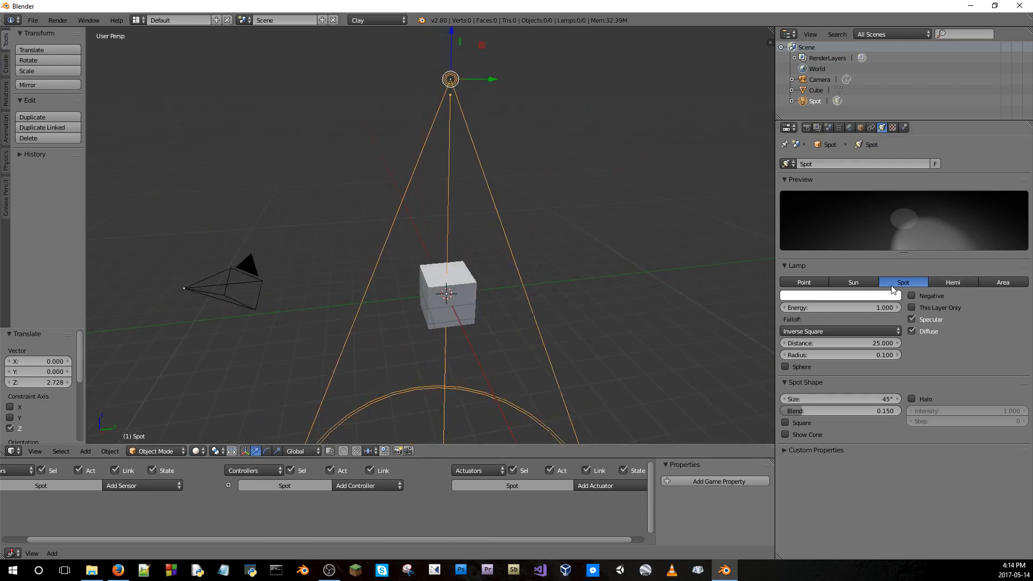
Change the spot lamp's type to Sun and set its colour to magenta
{"action": "left_click", "coordinate": [853, 283]}
{"action": "left_click", "coordinate": [855, 297]}
{"action": "left_click", "coordinate": [844, 209]}
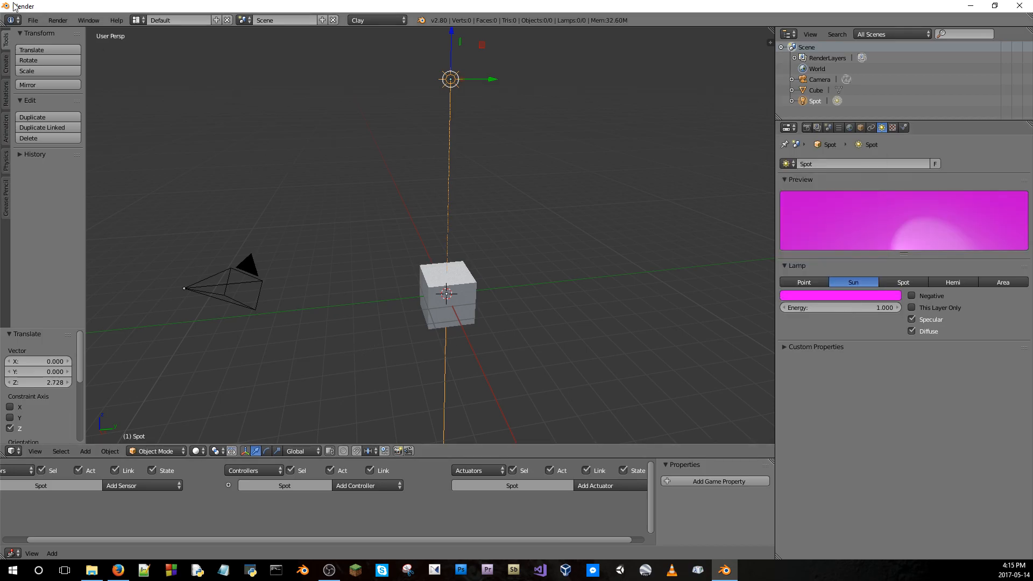
Render the image with the magenta sun lamp, then return the area to the 3D View
{"action": "left_click", "coordinate": [57, 20]}
{"action": "left_click", "coordinate": [67, 33]}
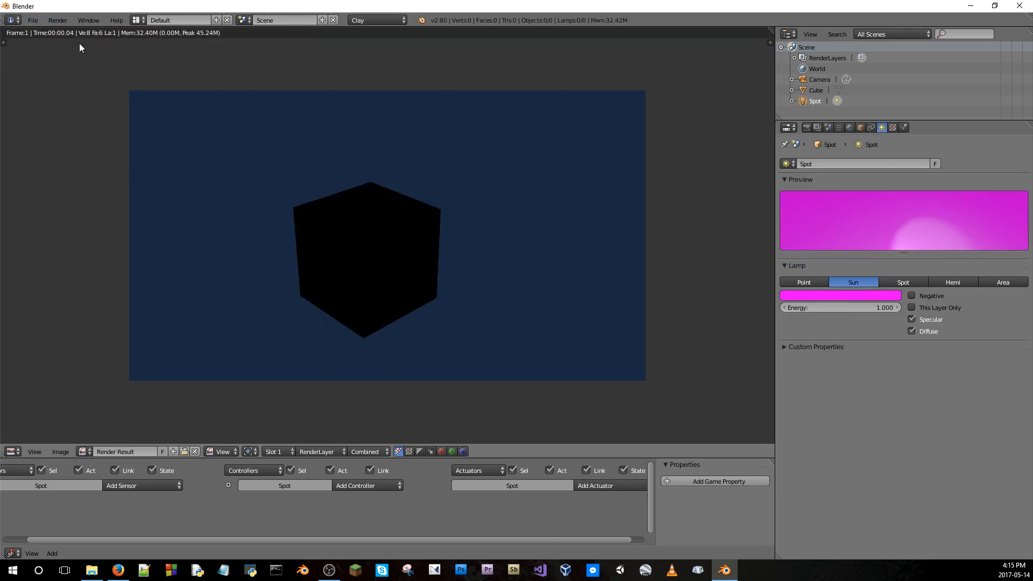
{"action": "left_click", "coordinate": [54, 20]}
{"action": "mouse_move", "coordinate": [33, 20]}
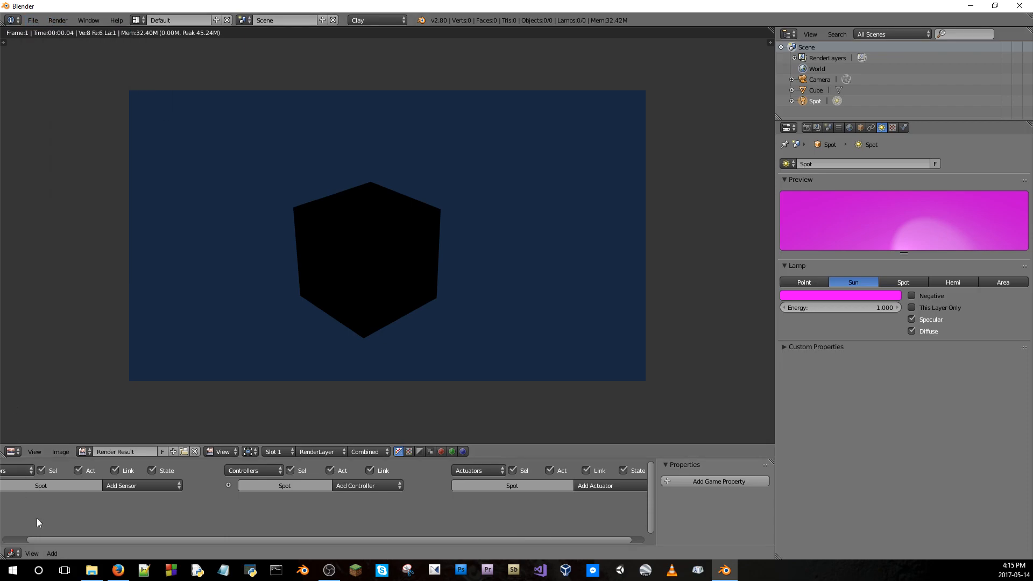
{"action": "left_click", "coordinate": [12, 451]}
{"action": "left_click", "coordinate": [14, 440]}
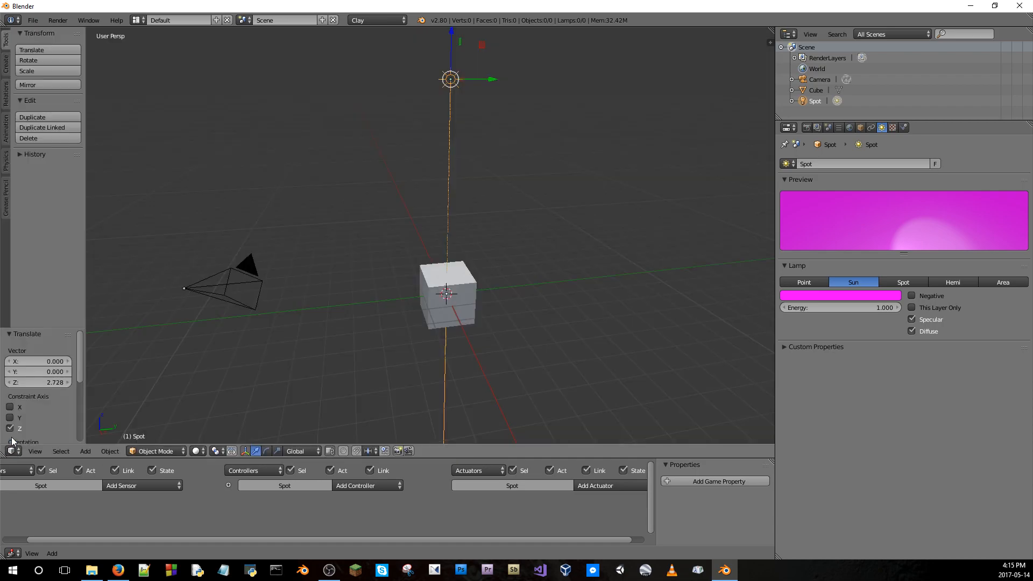
Set the sun lamp's energy to 3.660
{"action": "middle_click_drag", "start_coordinate": [331, 293], "coordinate": [409, 269]}
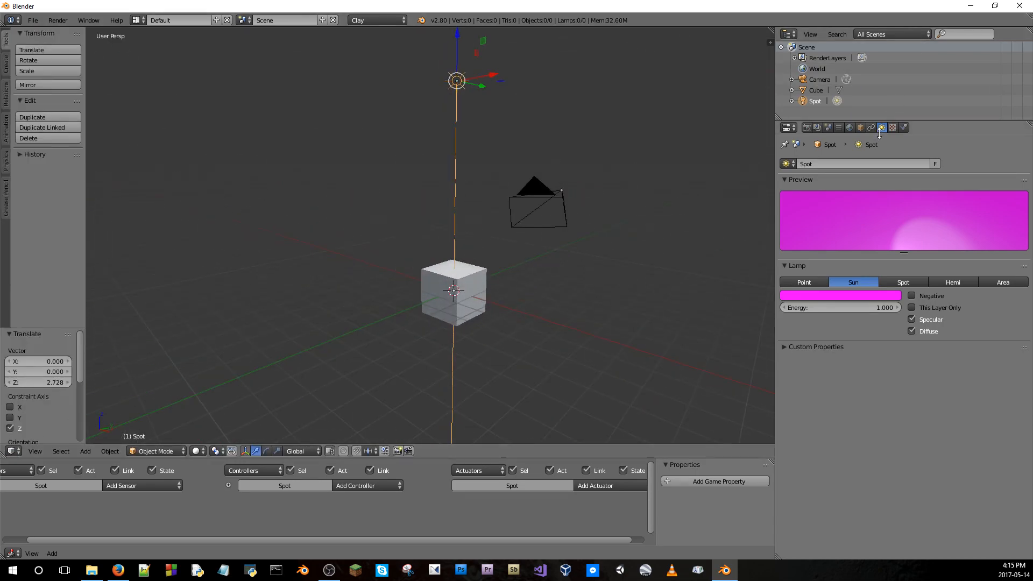
{"action": "left_click_drag", "start_coordinate": [840, 308], "coordinate": [882, 307]}
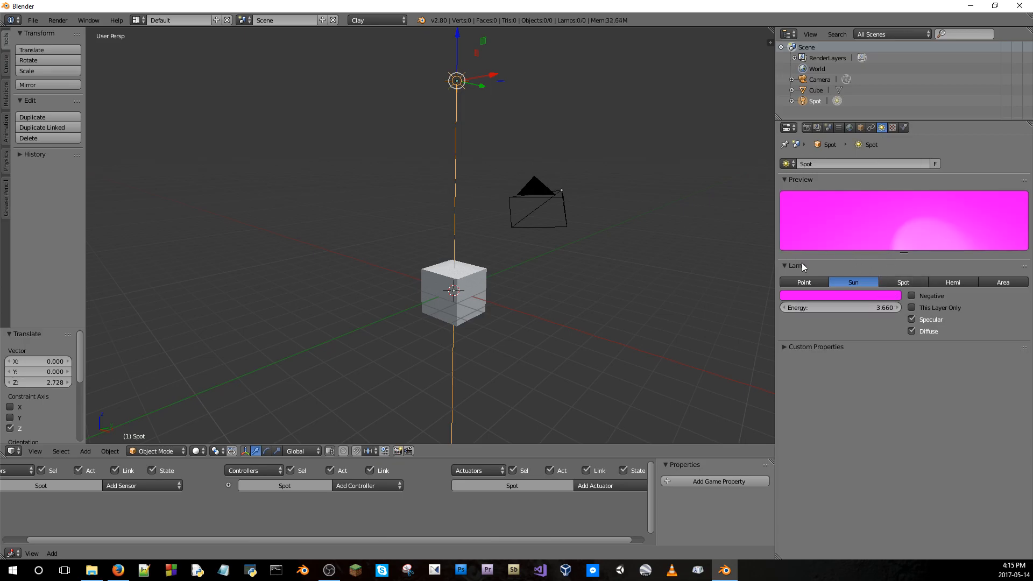
Examine the Default Collection's render settings alongside the scene's Clay layer and collection settings
{"action": "left_click", "coordinate": [838, 127]}
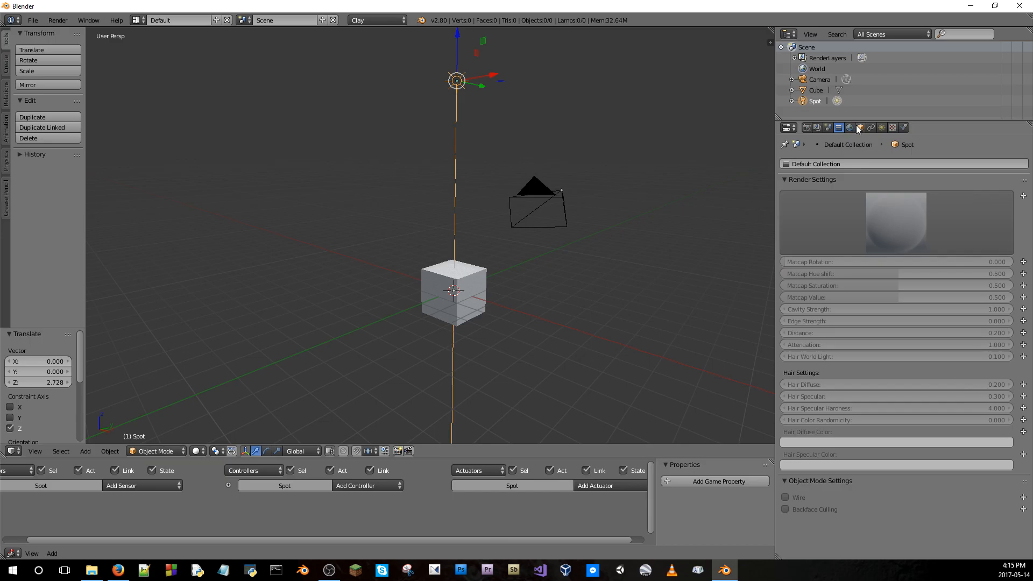
{"action": "left_click", "coordinate": [806, 127]}
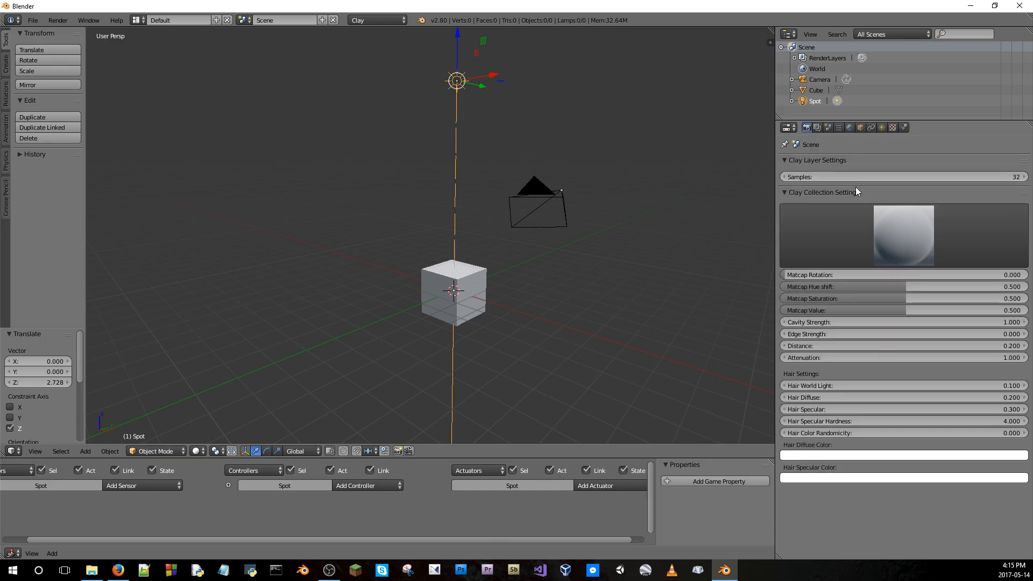
{"action": "left_click", "coordinate": [838, 128]}
{"action": "left_click", "coordinate": [819, 127]}
{"action": "left_click", "coordinate": [839, 128]}
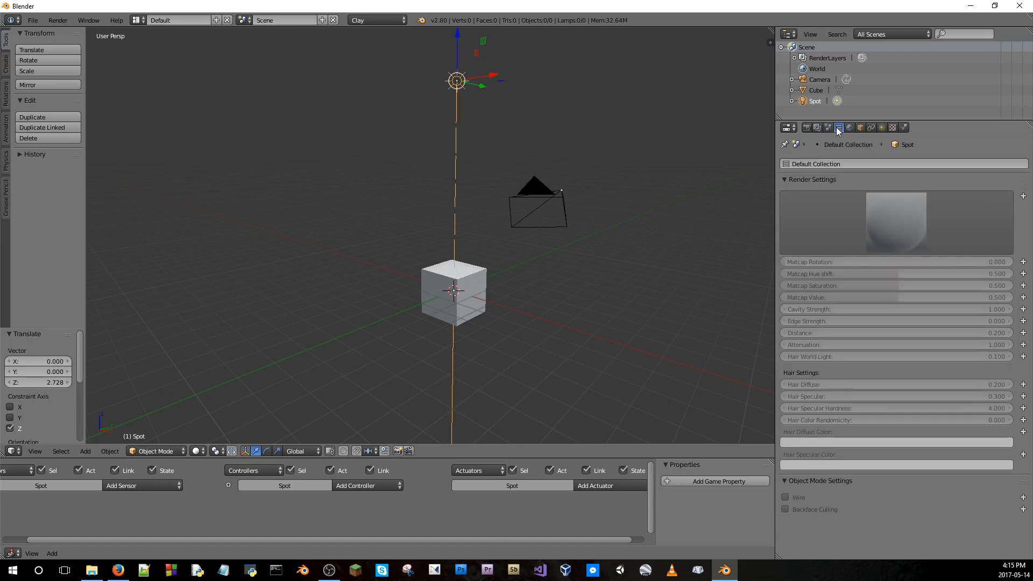
{"action": "left_click", "coordinate": [807, 129]}
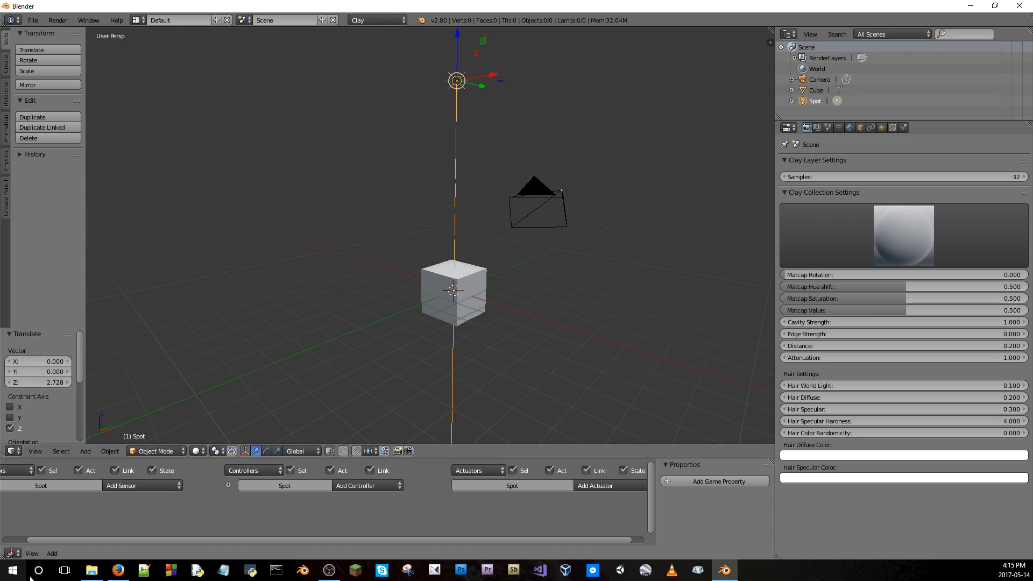
Change the Logic Editor area below the viewport to a Timeline
{"action": "left_click", "coordinate": [12, 553]}
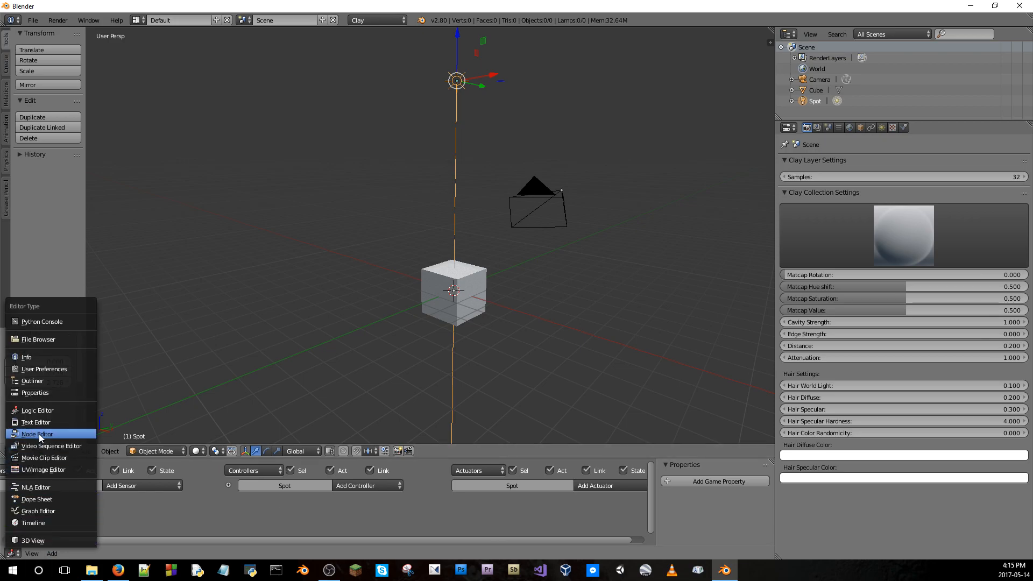
{"action": "left_click", "coordinate": [45, 524]}
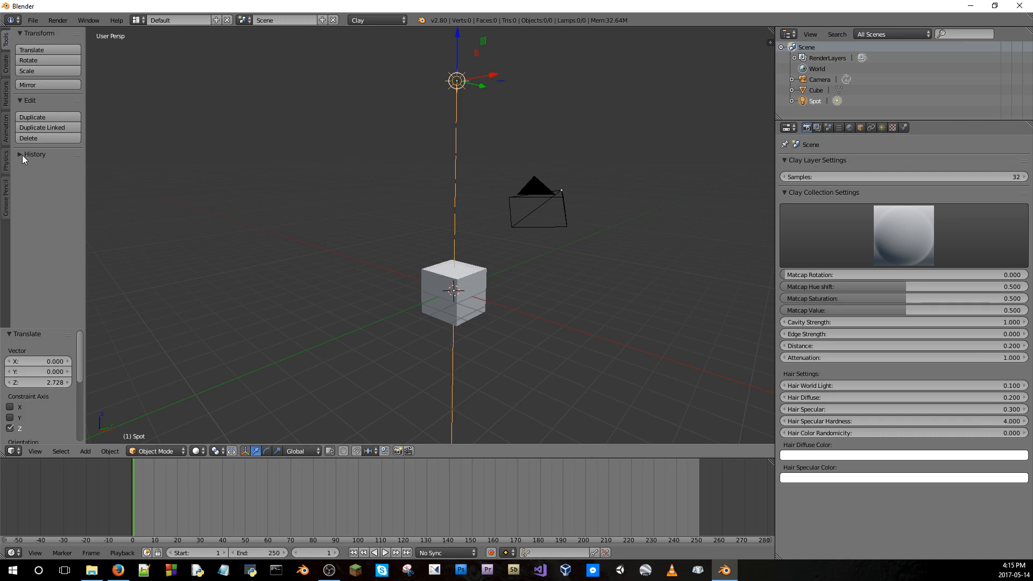
Look through the tool shelf's Create, Relations, Animation, Physics and Grease Pencil tools, ending on the basic transform and edit tools
{"action": "left_click", "coordinate": [6, 63]}
{"action": "scroll", "coordinate": [6, 115], "scroll_direction": "down", "scroll_amount": 3}
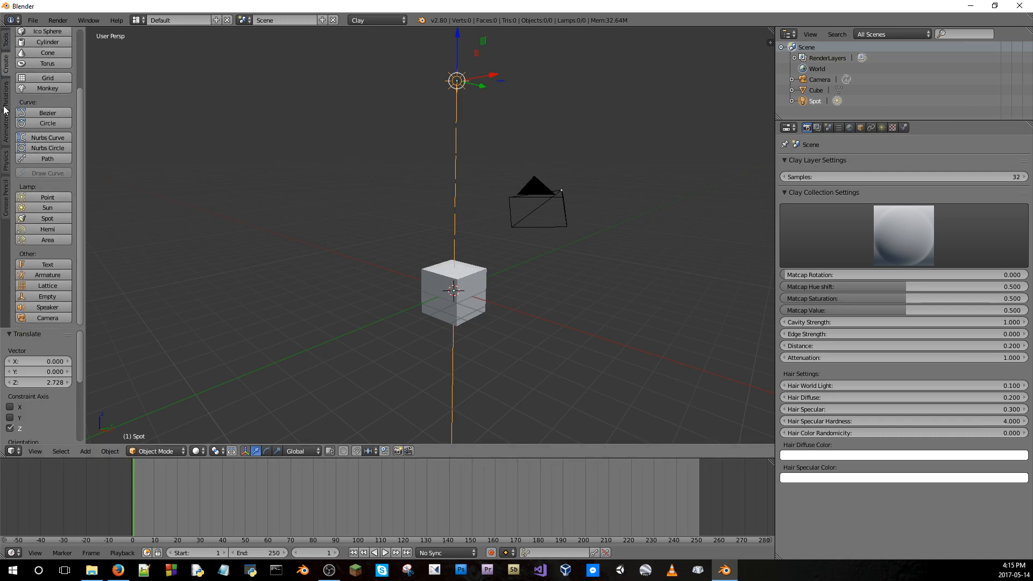
{"action": "left_click", "coordinate": [5, 121]}
{"action": "left_click", "coordinate": [7, 160]}
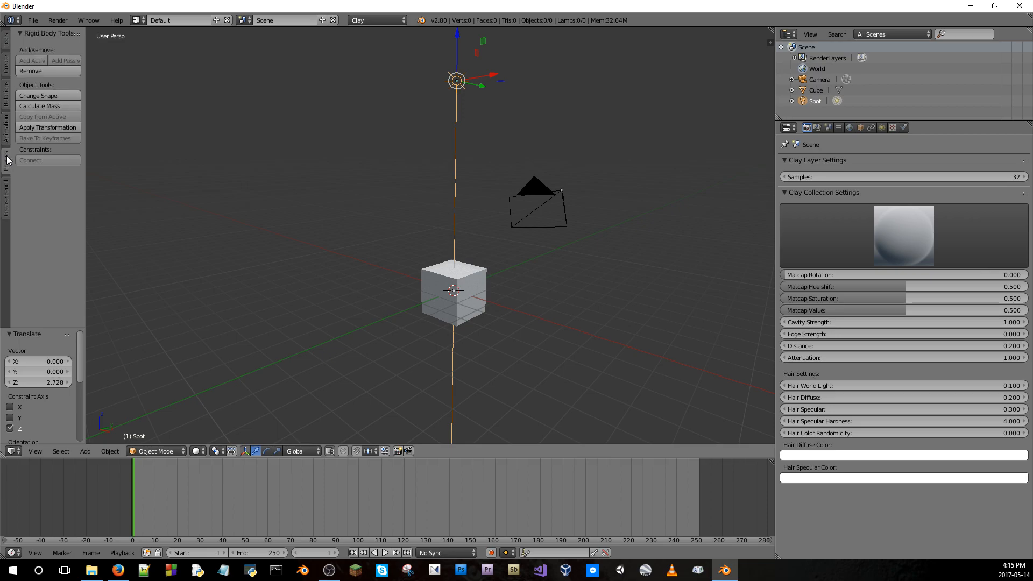
{"action": "left_click", "coordinate": [7, 183]}
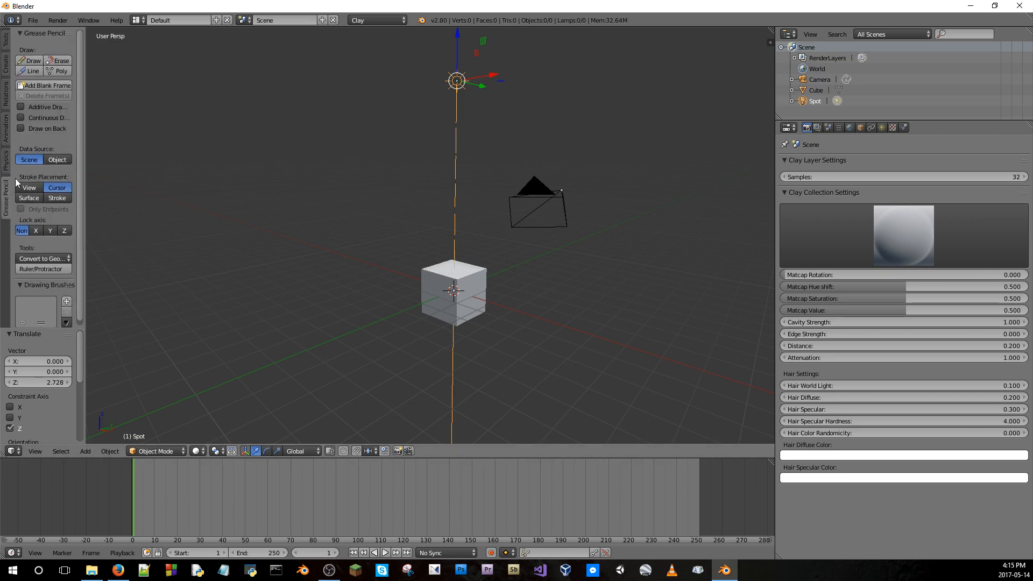
{"action": "left_click", "coordinate": [7, 163]}
{"action": "left_click", "coordinate": [7, 131]}
{"action": "left_click", "coordinate": [7, 92]}
{"action": "left_click", "coordinate": [7, 54]}
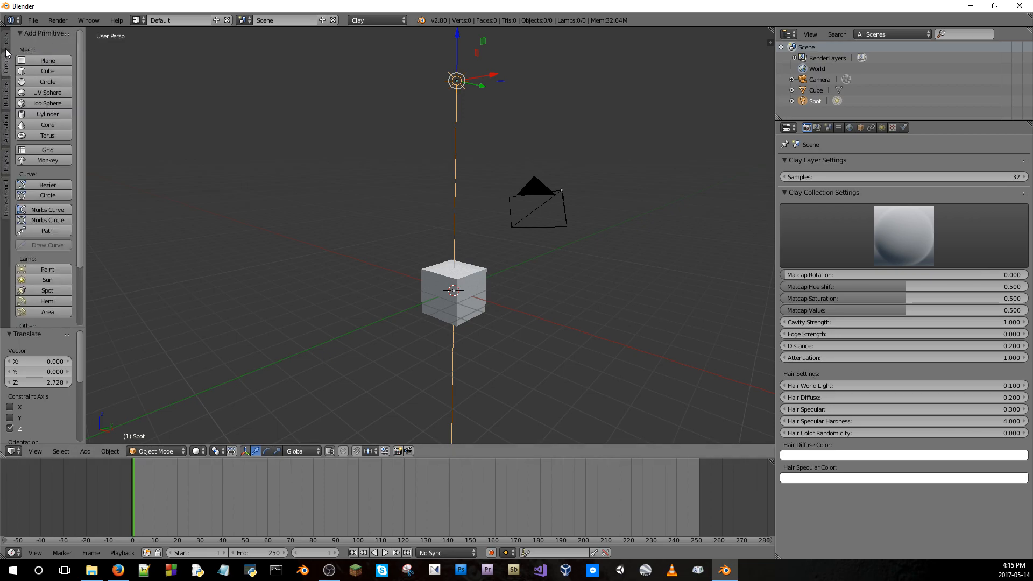
{"action": "left_click", "coordinate": [6, 45]}
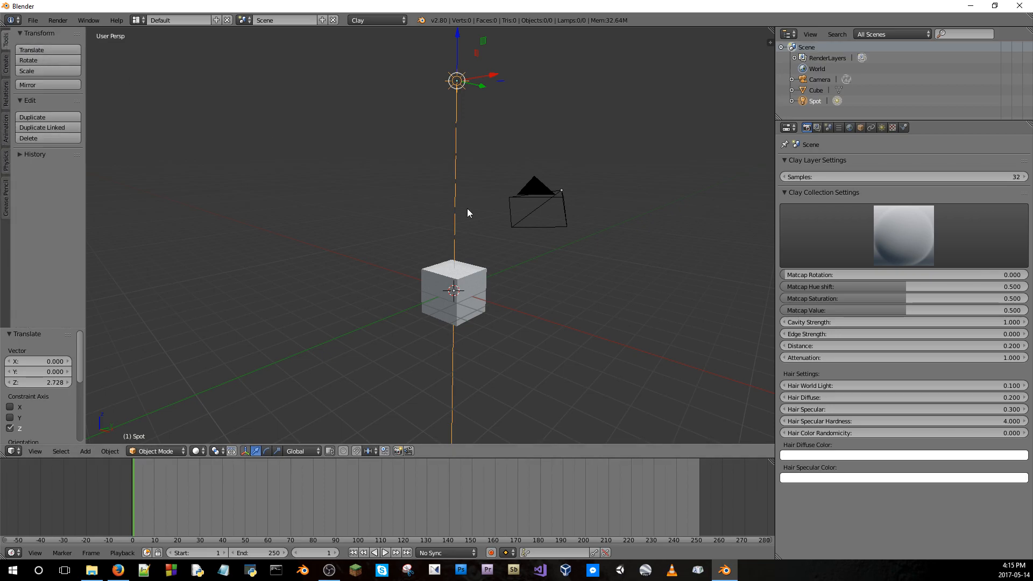
Select the cube and set the Clay layer samples to 313
{"action": "right_click", "coordinate": [471, 275]}
{"action": "middle_click_drag", "start_coordinate": [540, 273], "coordinate": [452, 109]}
{"action": "middle_click_drag", "start_coordinate": [466, 157], "coordinate": [475, 197]}
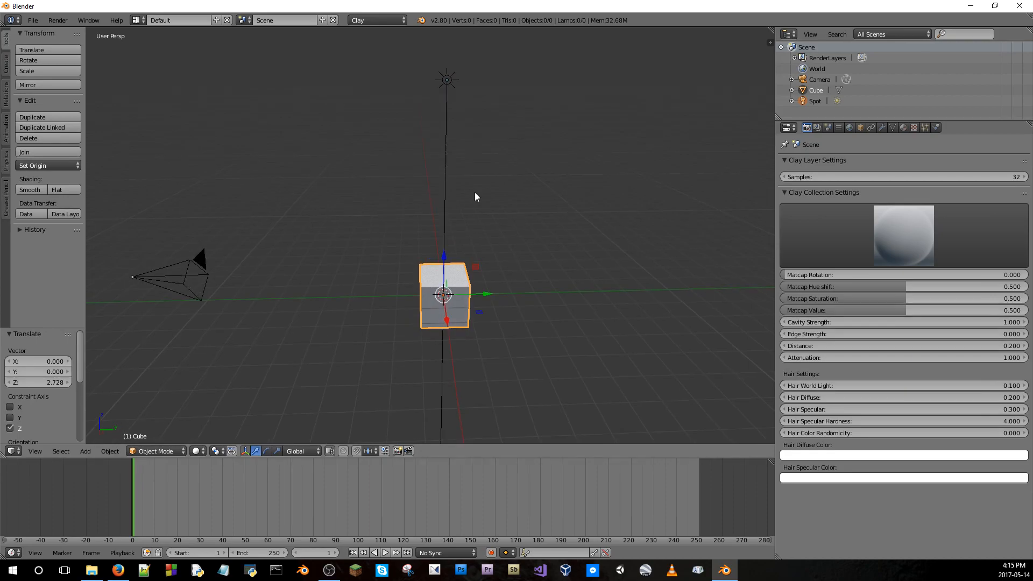
{"action": "left_click_drag", "start_coordinate": [941, 176], "coordinate": [976, 177]}
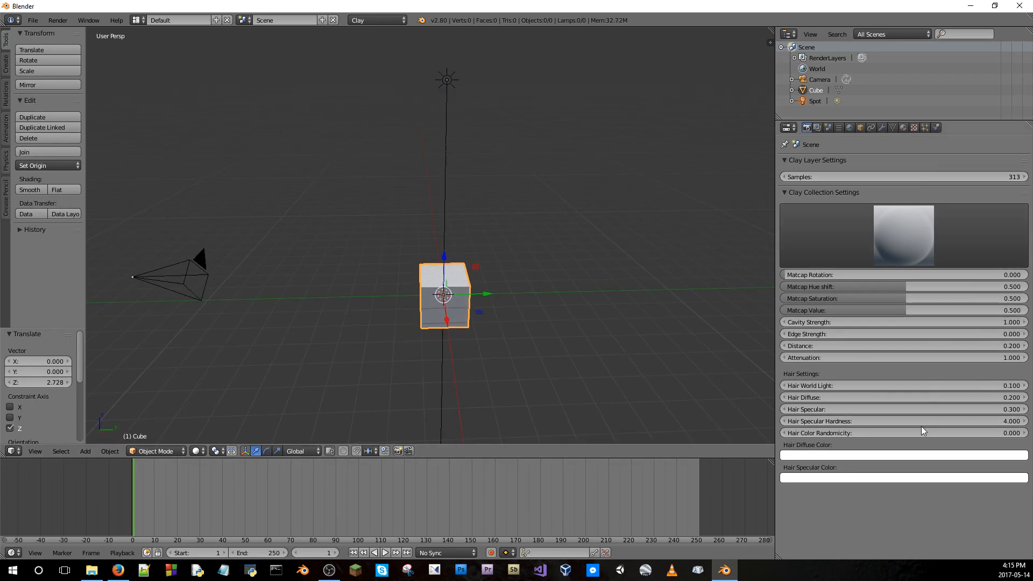
Try adjusting the Clay collection's Distance value and the hair diffuse and specular colours
{"action": "left_click", "coordinate": [900, 456]}
{"action": "left_click_drag", "start_coordinate": [977, 344], "coordinate": [947, 359]}
{"action": "left_click", "coordinate": [846, 477]}
{"action": "left_click", "coordinate": [963, 339]}
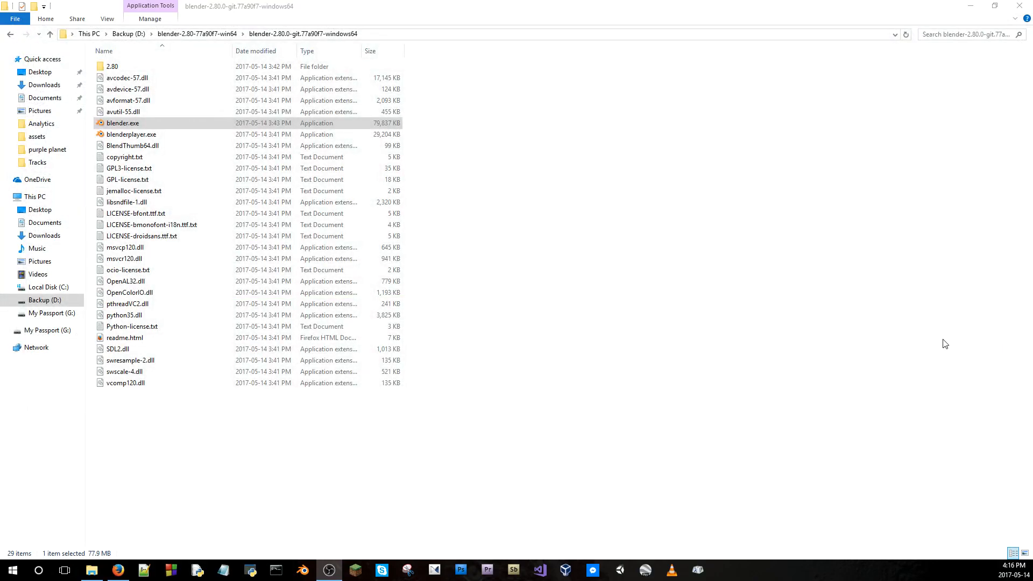
Relaunch Blender from blender.exe and delete all objects from the default scene
{"action": "double_click", "coordinate": [149, 124]}
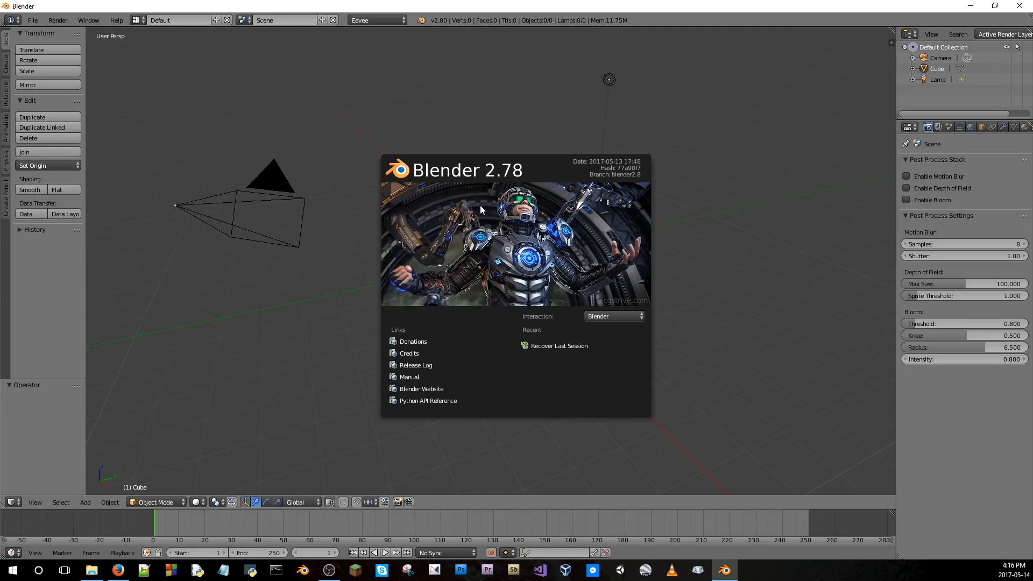
{"action": "left_click", "coordinate": [515, 211]}
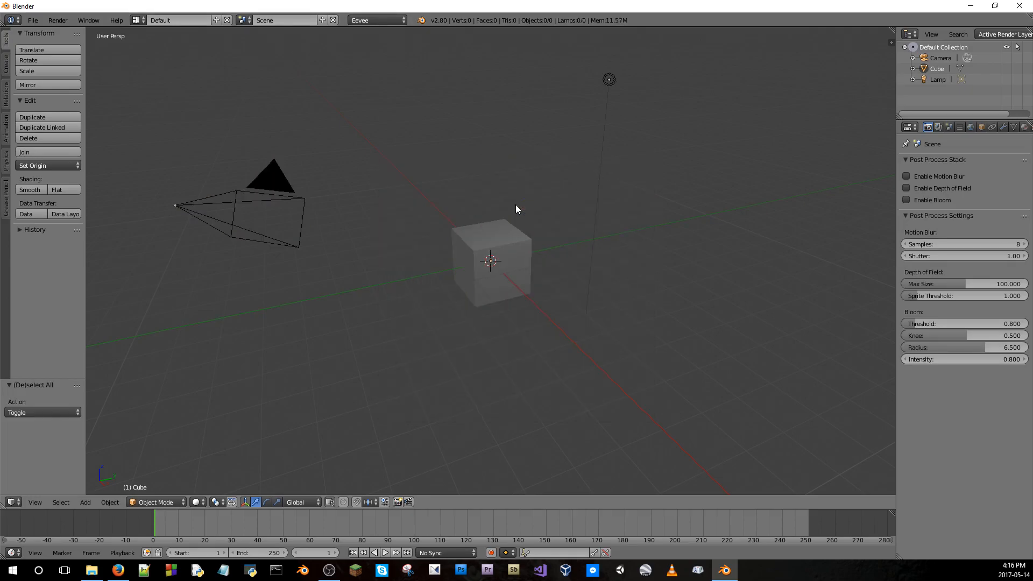
{"action": "key", "text": "a"}
{"action": "key", "text": "x"}
{"action": "left_click", "coordinate": [500, 206]}
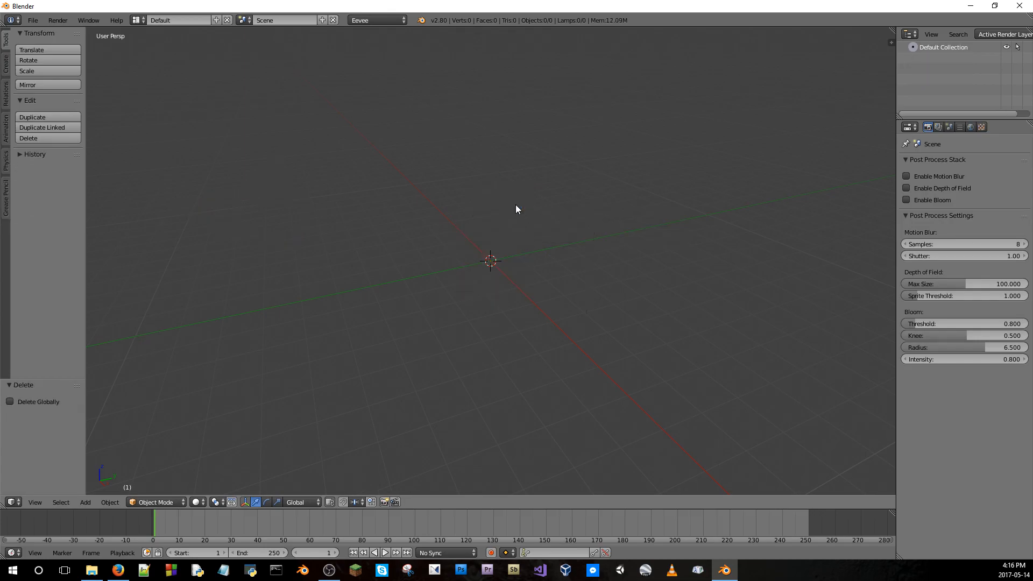
Set the render engine to Clay and add a cube to the empty scene
{"action": "left_click", "coordinate": [396, 21]}
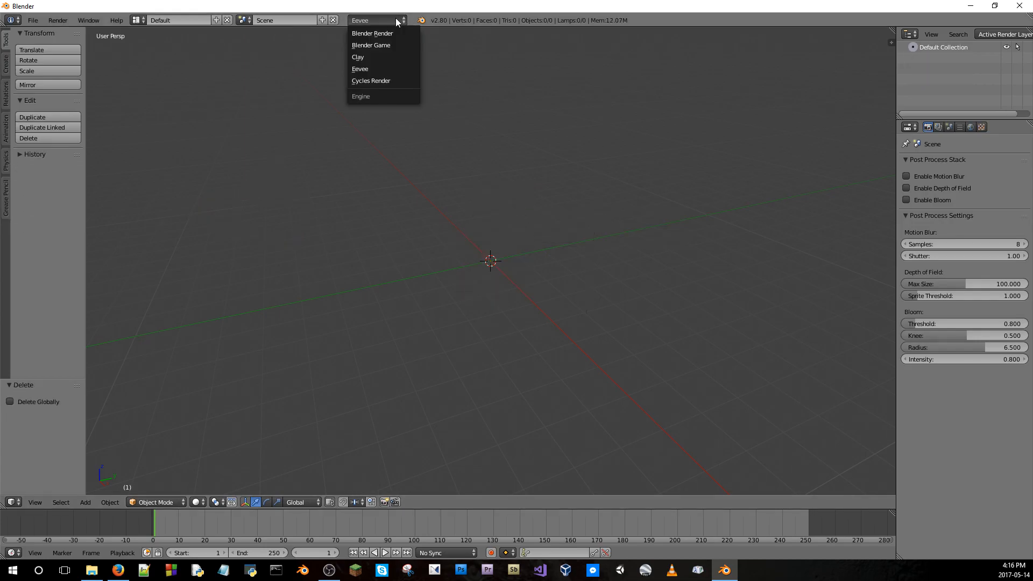
{"action": "left_click", "coordinate": [366, 57]}
{"action": "key", "text": "shift+a"}
{"action": "mouse_move", "coordinate": [633, 217]}
{"action": "left_click", "coordinate": [662, 226]}
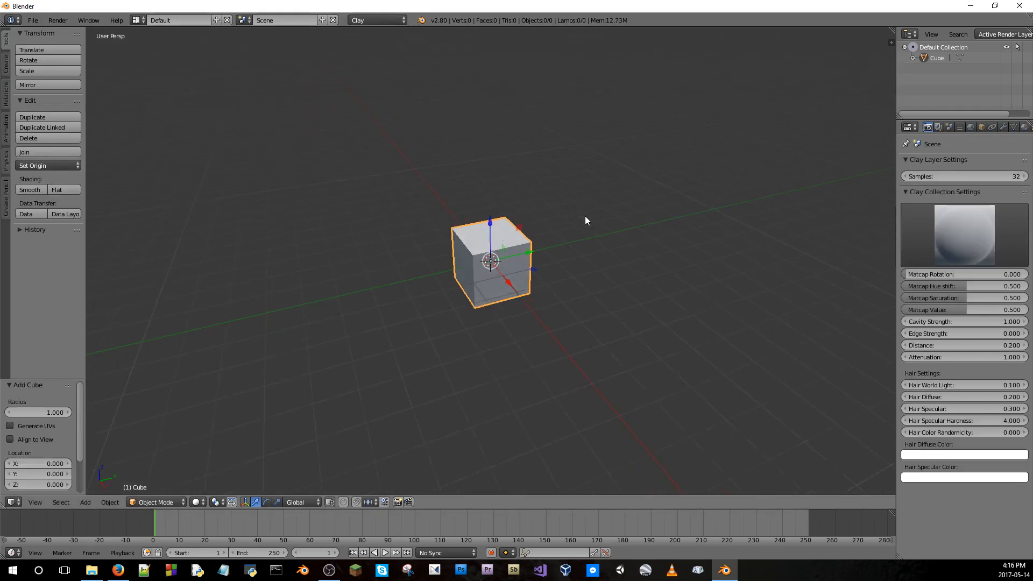
Add a camera and align it to the current view of the cube
{"action": "key", "text": "shift+a"}
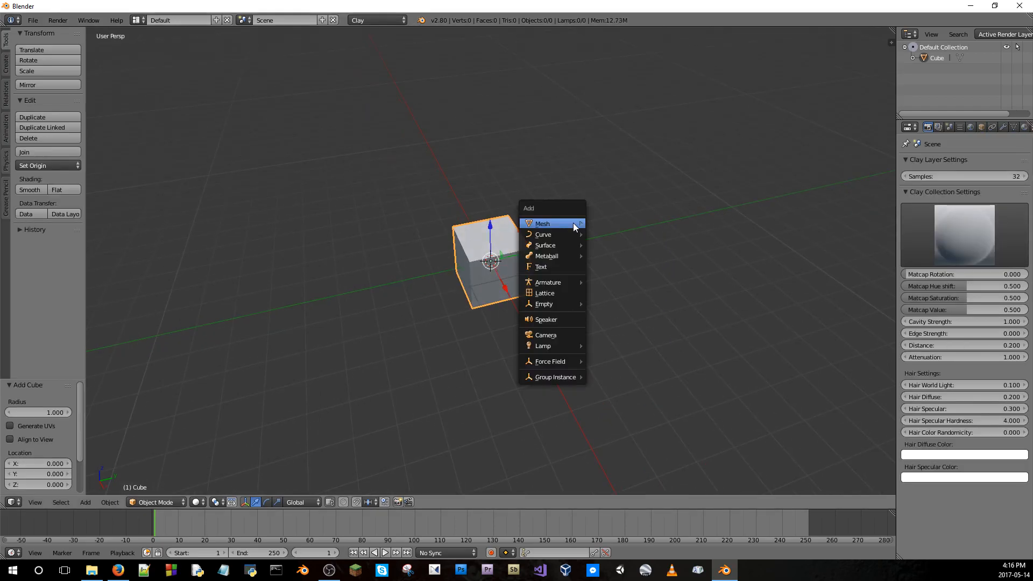
{"action": "left_click", "coordinate": [556, 336]}
{"action": "key", "text": "ctrl+alt+KP_0"}
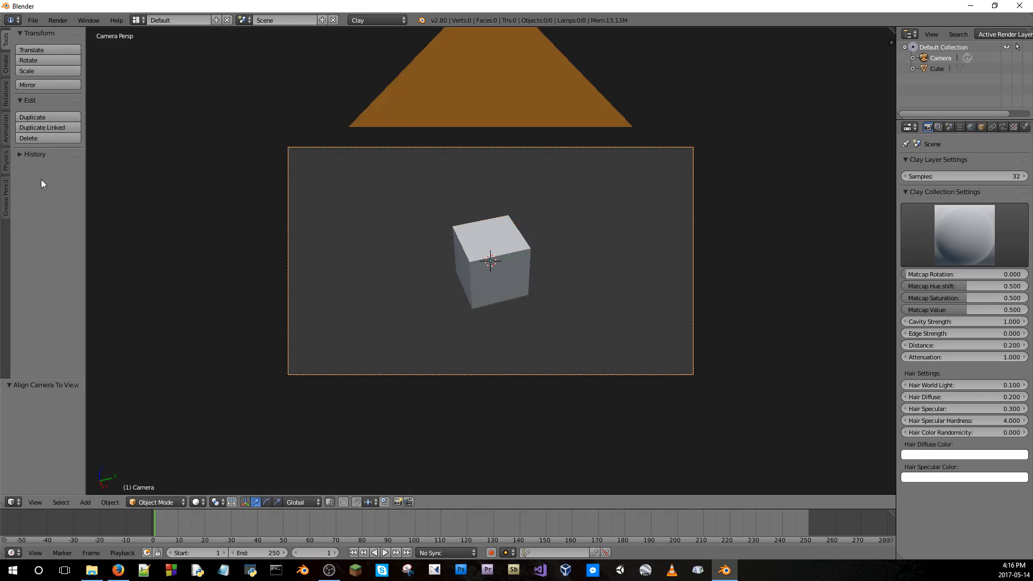
Render the camera view of the cube with Clay and return to the 3D viewport
{"action": "left_click", "coordinate": [33, 20]}
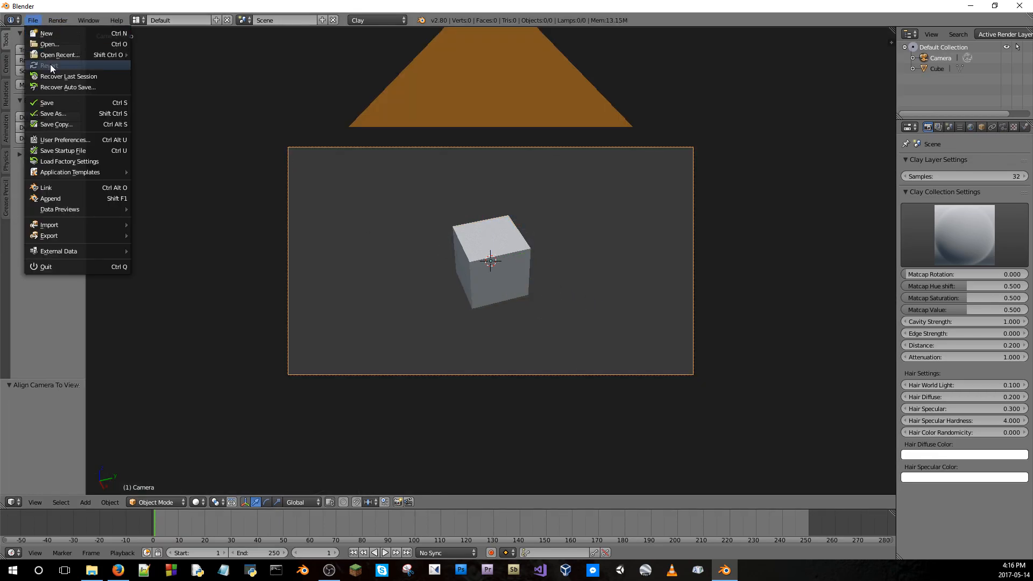
{"action": "left_click", "coordinate": [34, 21]}
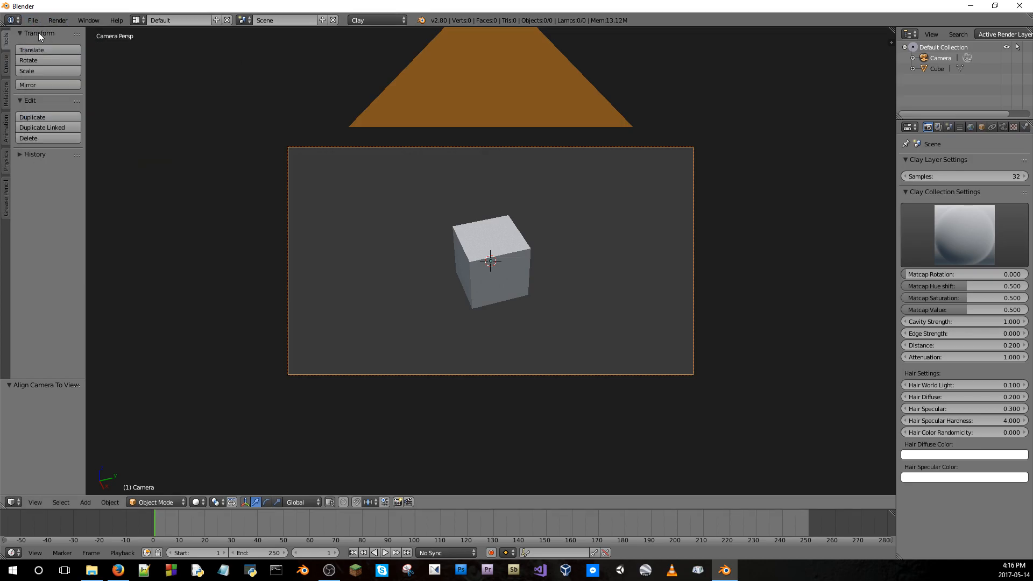
{"action": "left_click", "coordinate": [57, 21]}
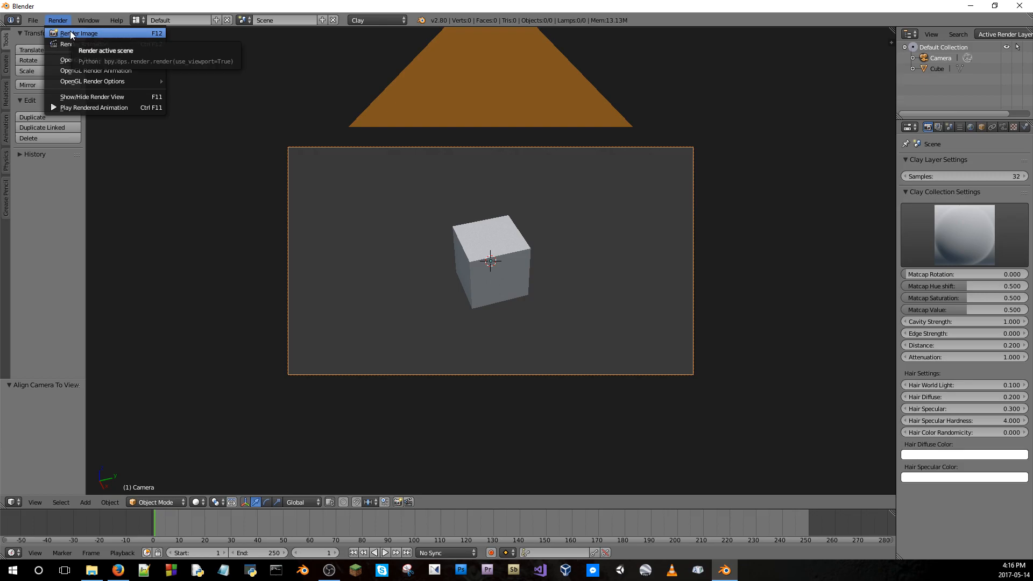
{"action": "left_click", "coordinate": [72, 34]}
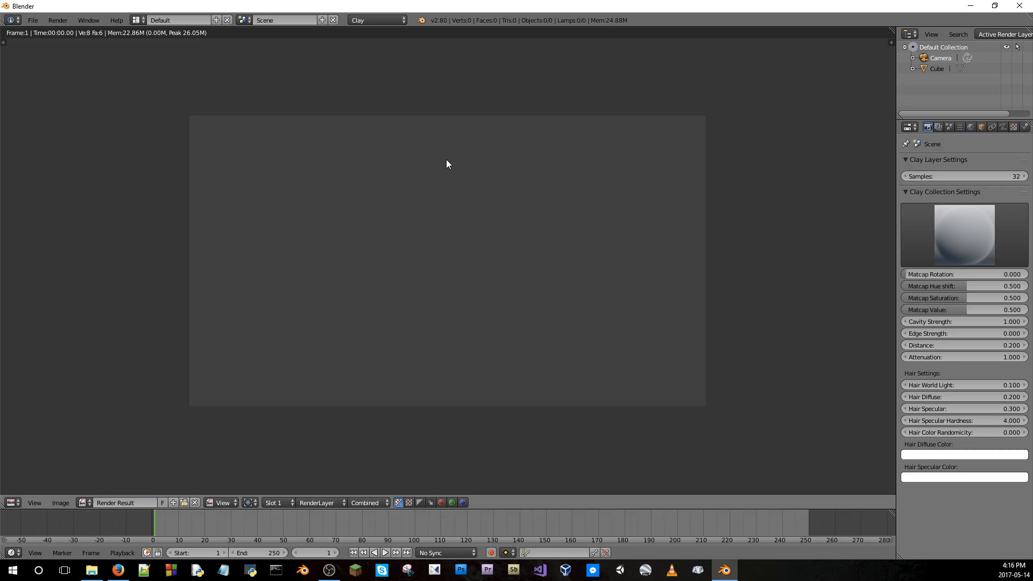
{"action": "left_click", "coordinate": [10, 502]}
{"action": "left_click", "coordinate": [25, 491]}
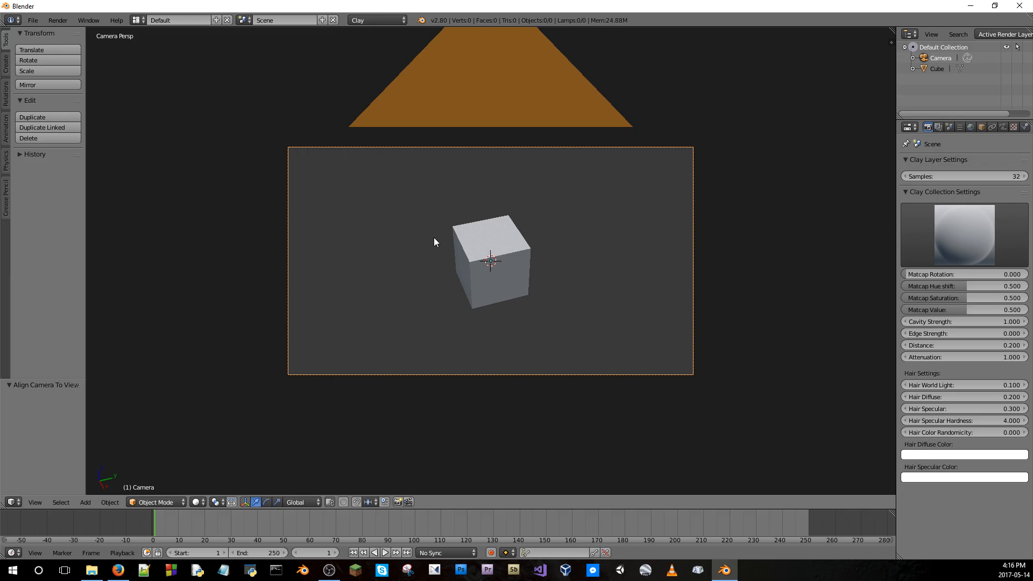
Add a Sun lamp and raise it about 3.394 units along Z above the cube
{"action": "key", "text": "shift+a"}
{"action": "mouse_move", "coordinate": [439, 248]}
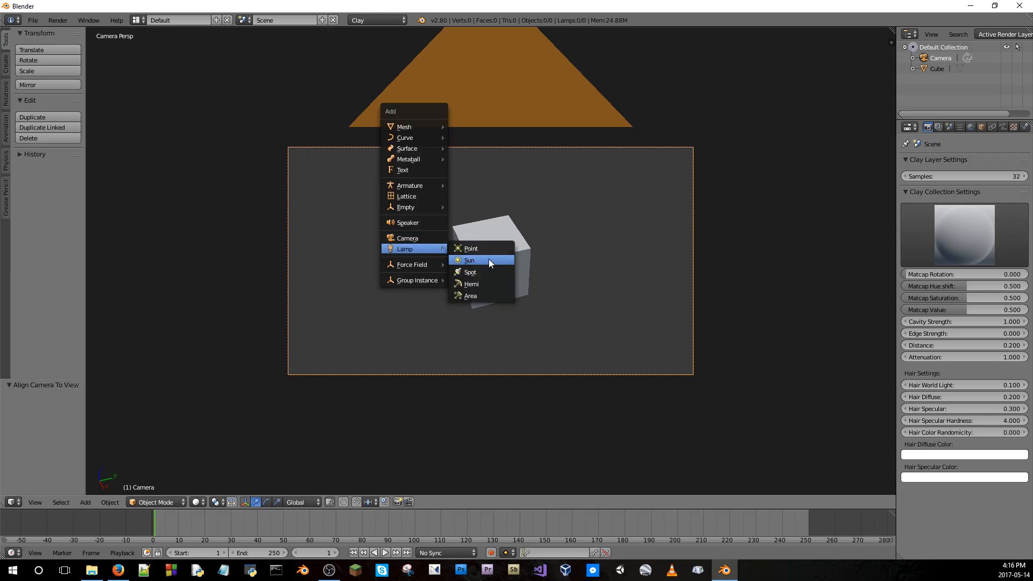
{"action": "left_click", "coordinate": [490, 263]}
{"action": "left_click_drag", "start_coordinate": [488, 232], "coordinate": [487, 171]}
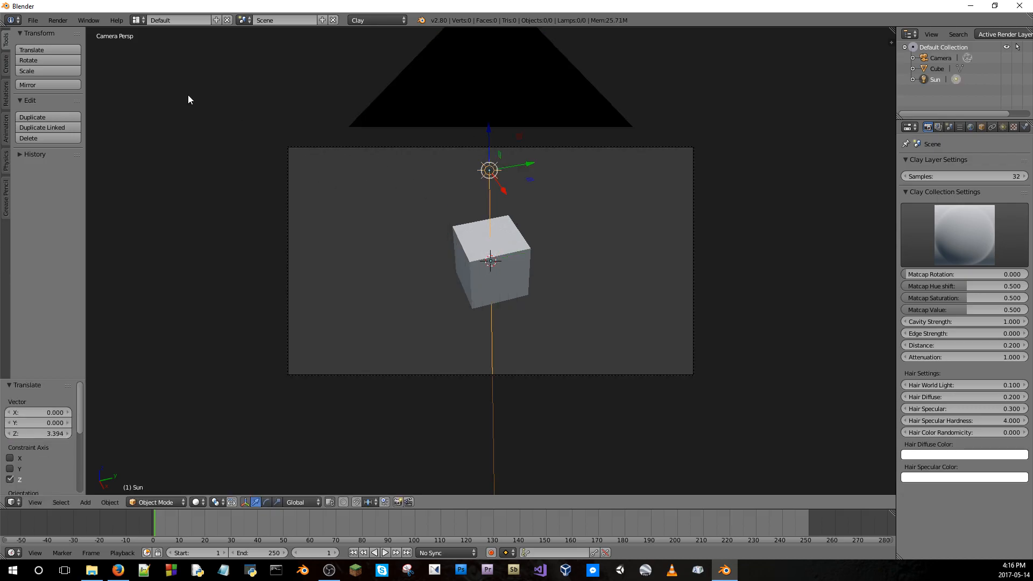
Render the cube again with the sun lamp in the scene and return to the 3D viewport
{"action": "left_click", "coordinate": [32, 20]}
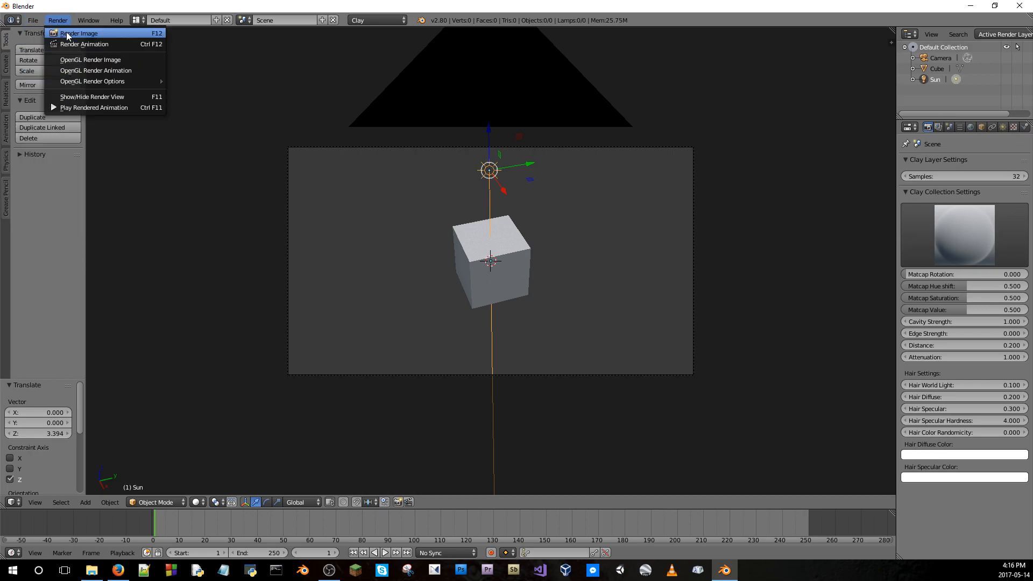
{"action": "left_click", "coordinate": [66, 34]}
{"action": "left_click", "coordinate": [51, 22]}
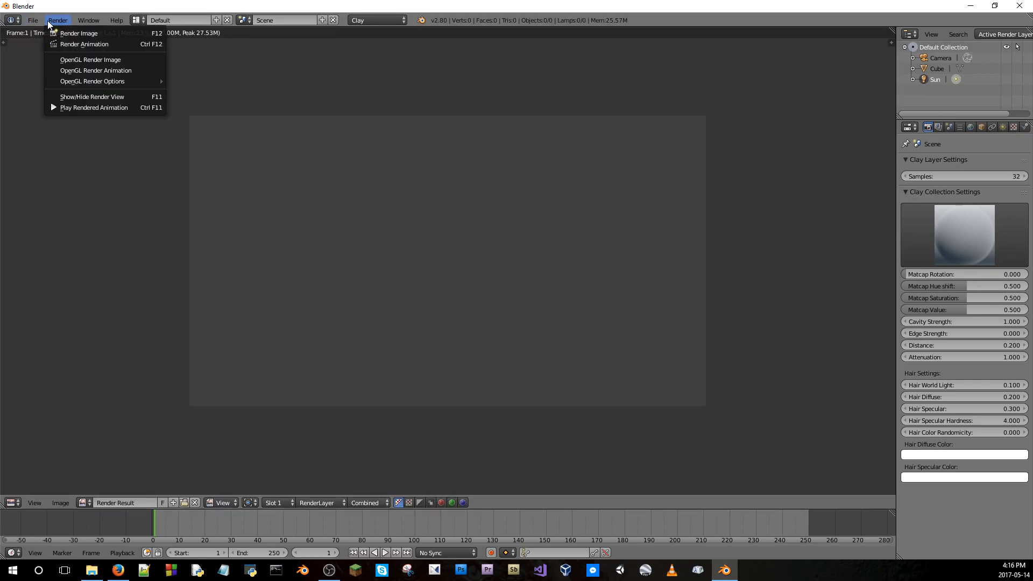
{"action": "mouse_move", "coordinate": [41, 22]}
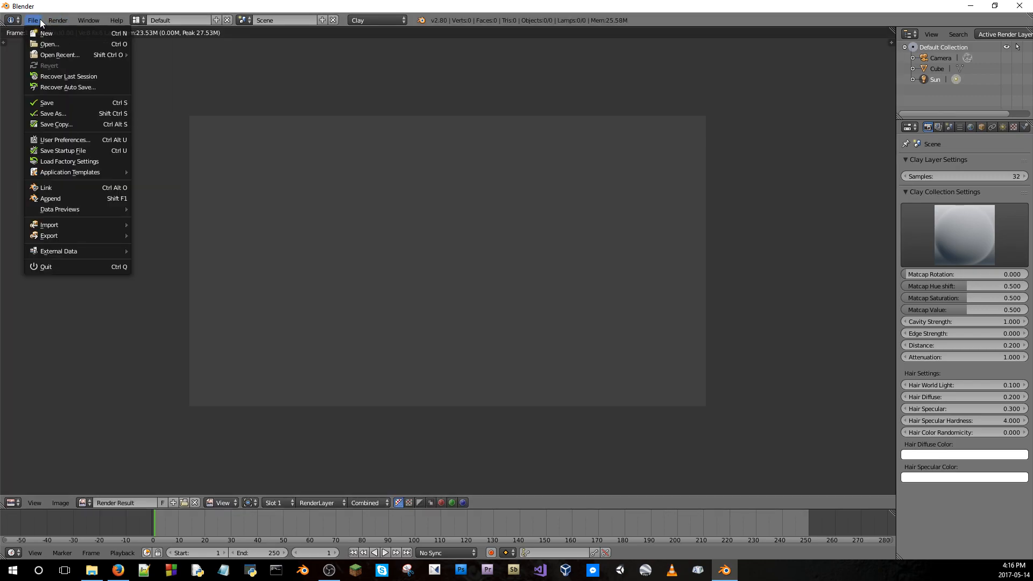
{"action": "left_click", "coordinate": [11, 503]}
{"action": "left_click", "coordinate": [19, 486]}
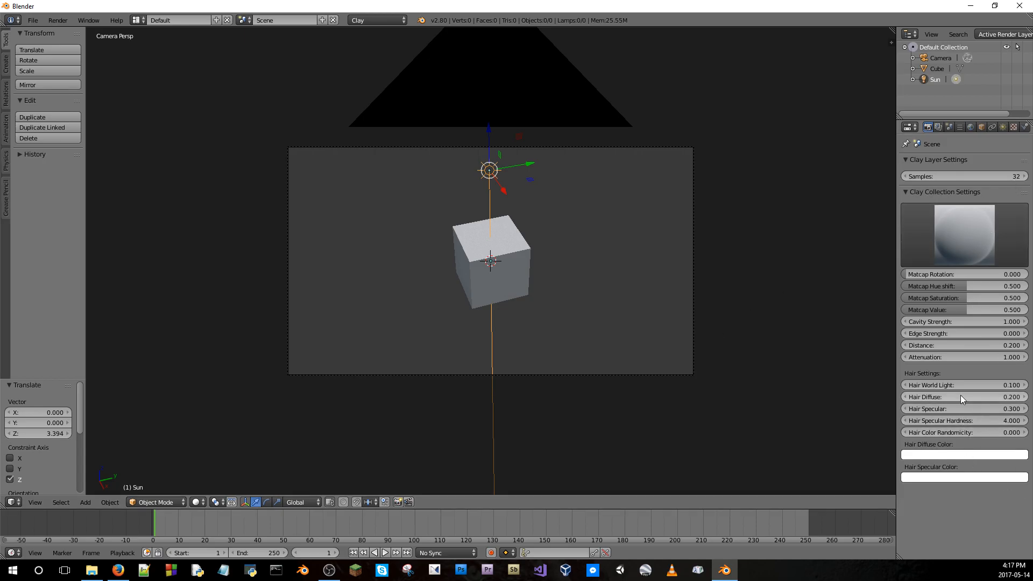
Set the Clay collection's Hair World Light to 1.000, render the image and return to the 3D viewport
{"action": "left_click_drag", "start_coordinate": [961, 386], "coordinate": [1017, 386]}
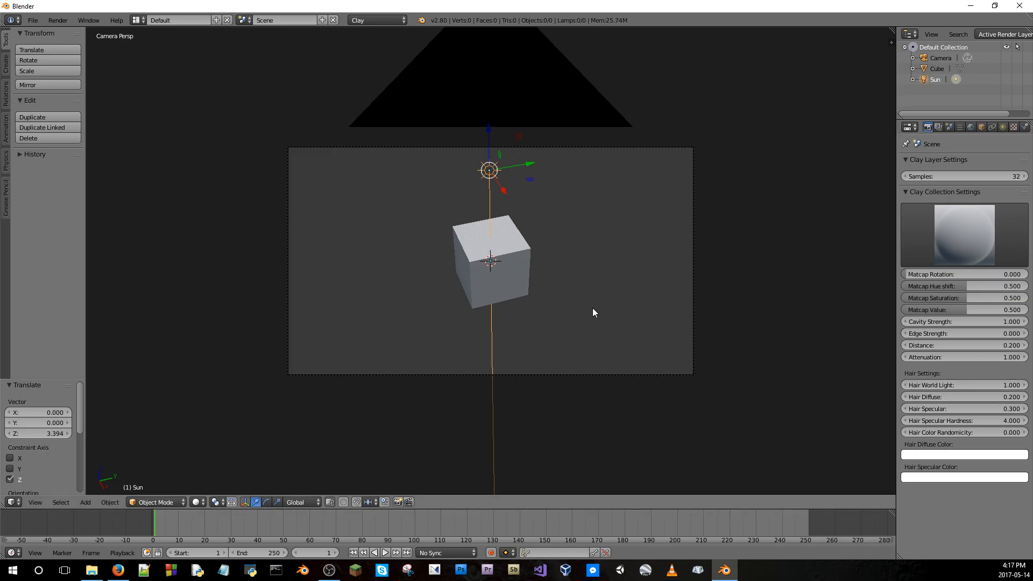
{"action": "left_click", "coordinate": [64, 22]}
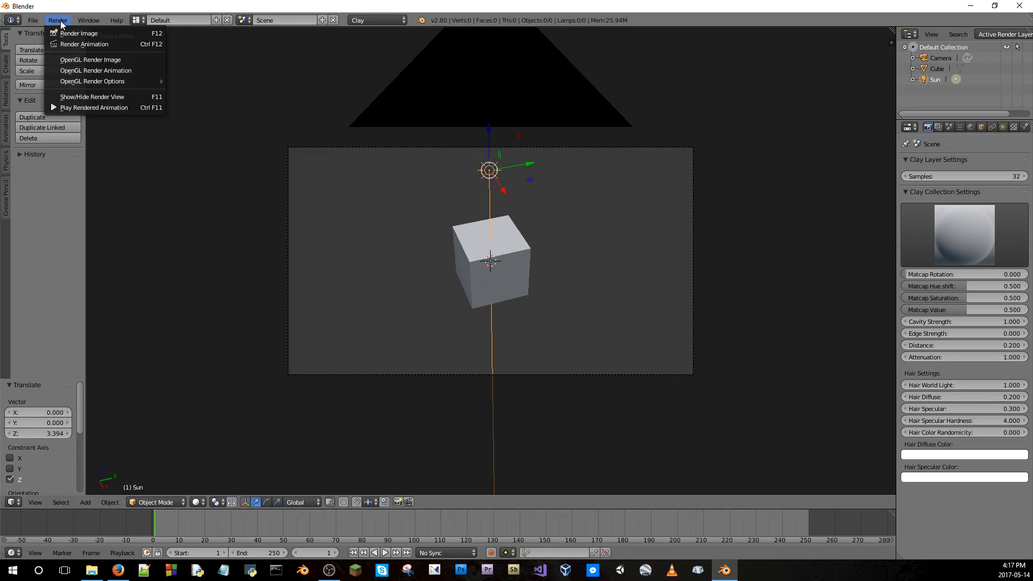
{"action": "left_click", "coordinate": [68, 32]}
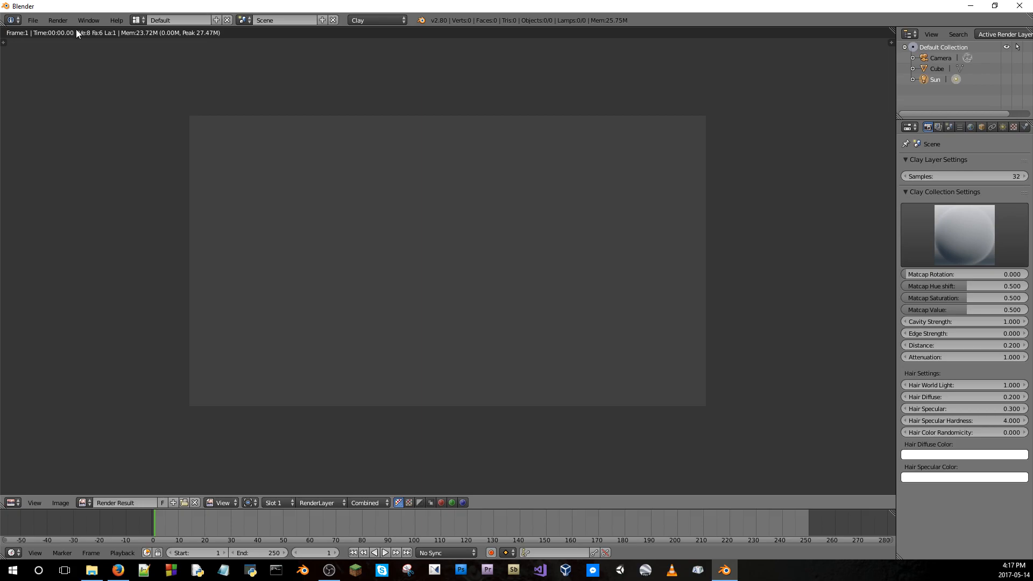
{"action": "left_click", "coordinate": [11, 503]}
{"action": "left_click", "coordinate": [22, 487]}
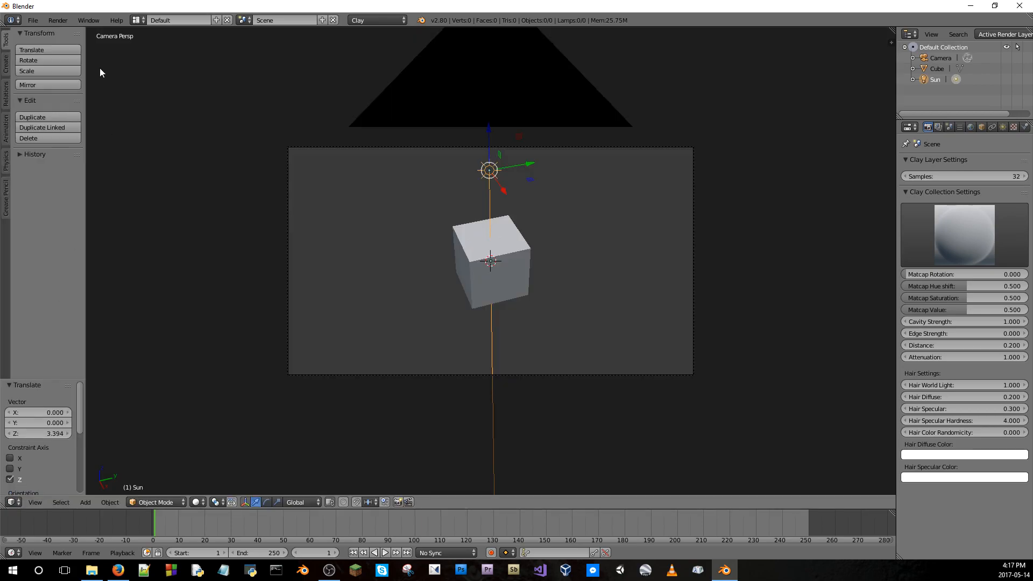
Try adjusting the Clay collection's Matcap Rotation
{"action": "left_click", "coordinate": [60, 22]}
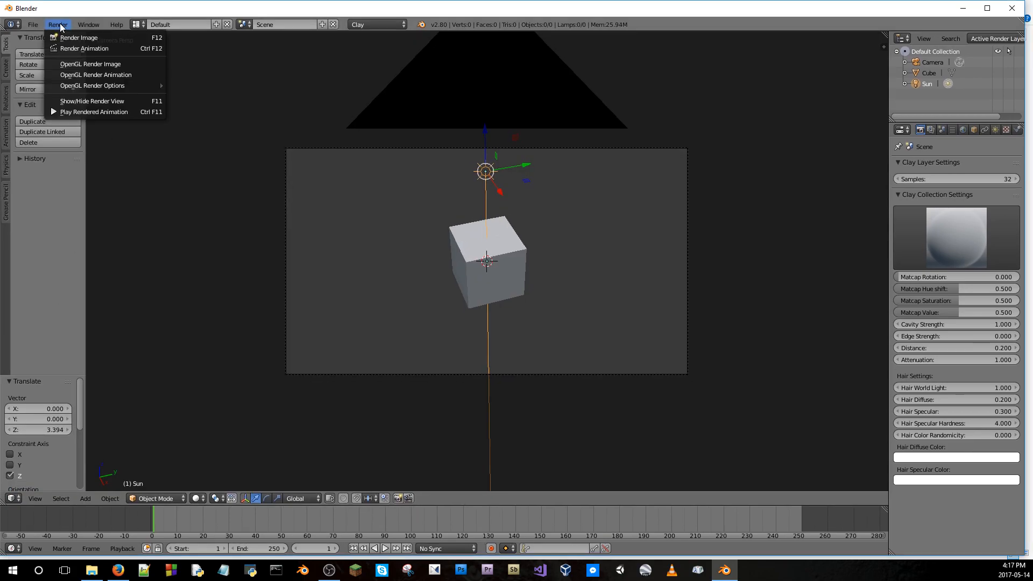
{"action": "left_click", "coordinate": [987, 8]}
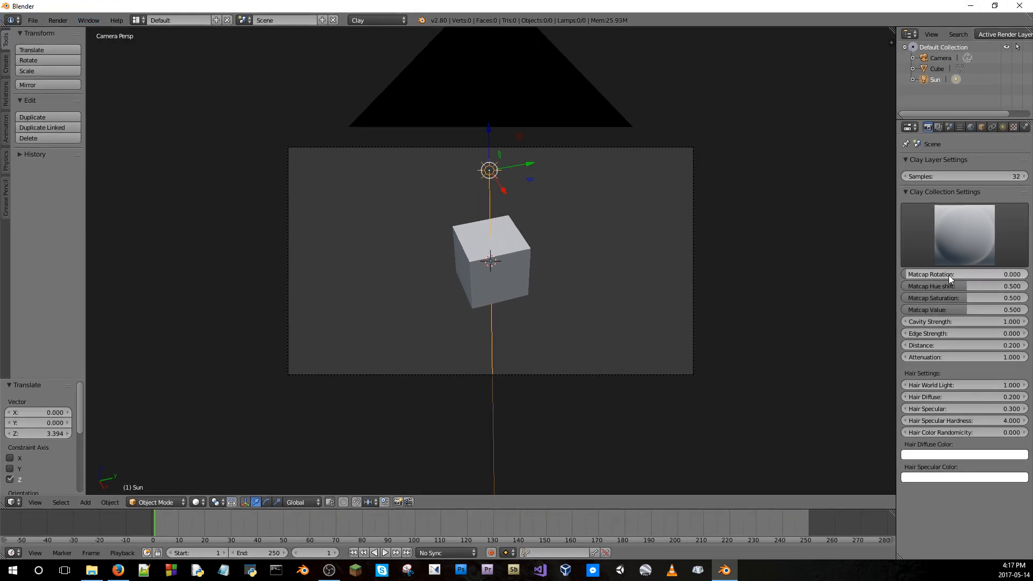
{"action": "left_click_drag", "start_coordinate": [956, 275], "coordinate": [969, 275]}
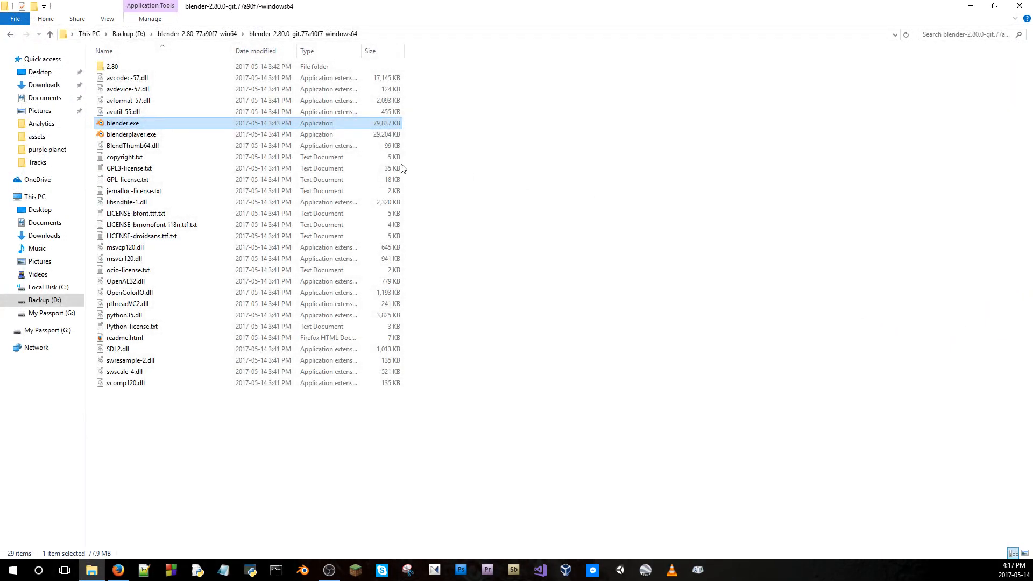
Relaunch Blender from blender.exe, maximize its window and dismiss the splash screen
{"action": "double_click", "coordinate": [243, 125]}
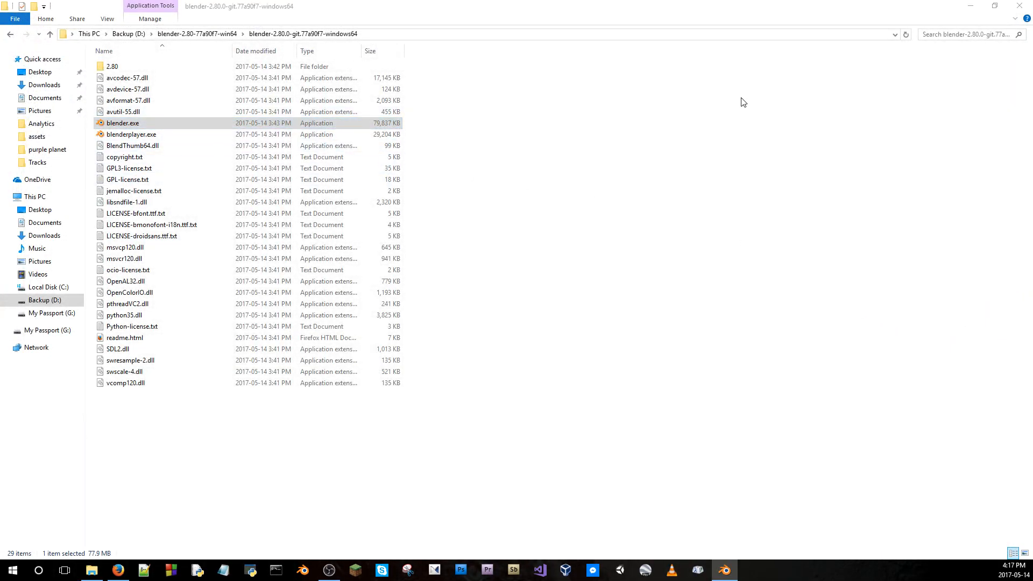
{"action": "left_click_drag", "start_coordinate": [1032, 6], "coordinate": [587, 0]}
{"action": "left_click", "coordinate": [485, 230]}
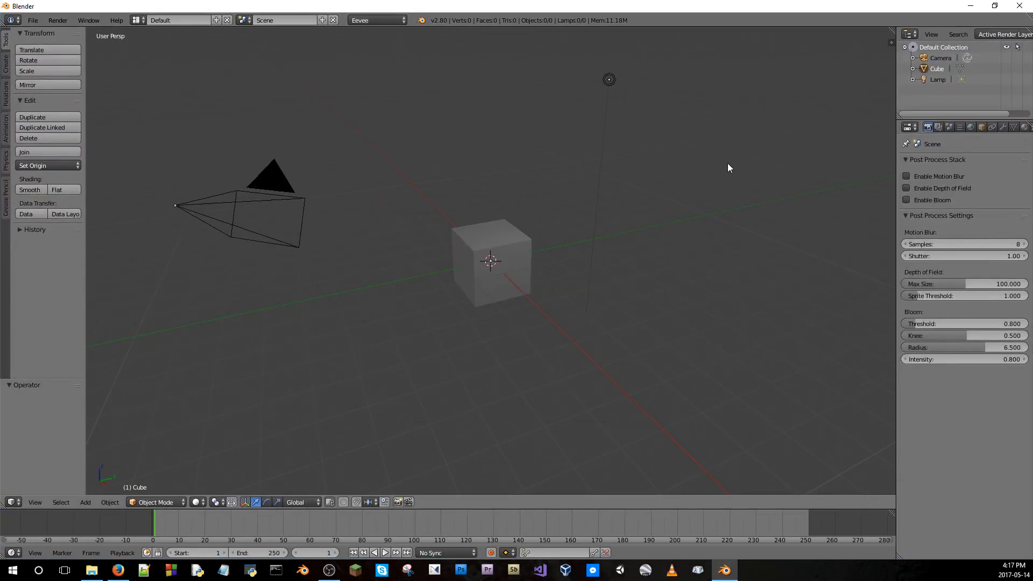
Open the user preferences in a maximized window and limit the add-ons to the Testing support level
{"action": "left_click", "coordinate": [33, 20]}
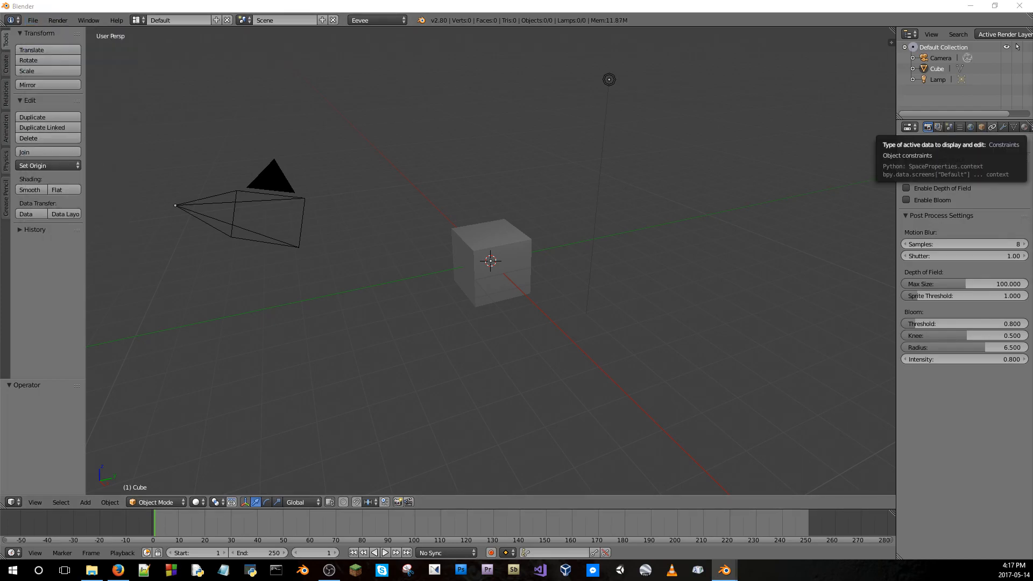
{"action": "left_click_drag", "start_coordinate": [1032, 72], "coordinate": [397, 1]}
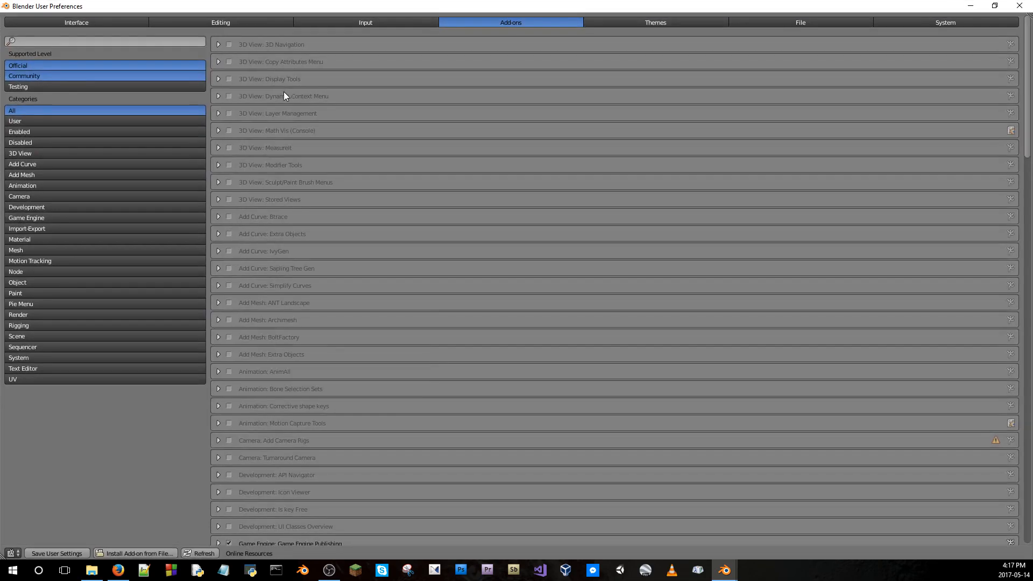
{"action": "left_click", "coordinate": [34, 85]}
{"action": "scroll", "coordinate": [429, 74], "scroll_direction": "down", "scroll_amount": 5}
{"action": "scroll", "coordinate": [345, 100], "scroll_direction": "up", "scroll_amount": 5}
Look through the Testing add-ons in the User, Enabled, Disabled and 3D View categories
{"action": "left_click", "coordinate": [89, 121]}
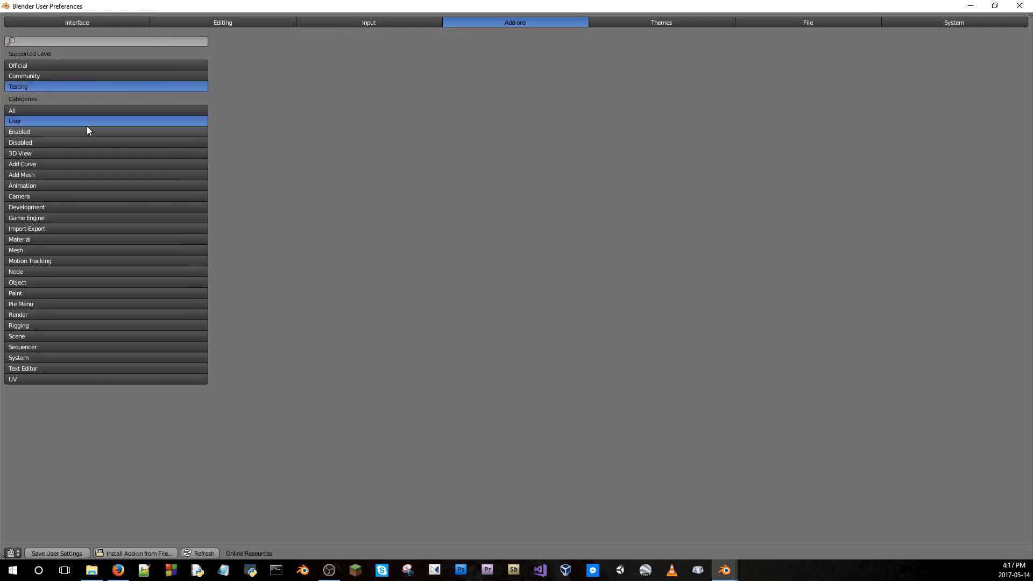
{"action": "left_click", "coordinate": [89, 132]}
{"action": "left_click", "coordinate": [118, 143]}
{"action": "left_click", "coordinate": [100, 154]}
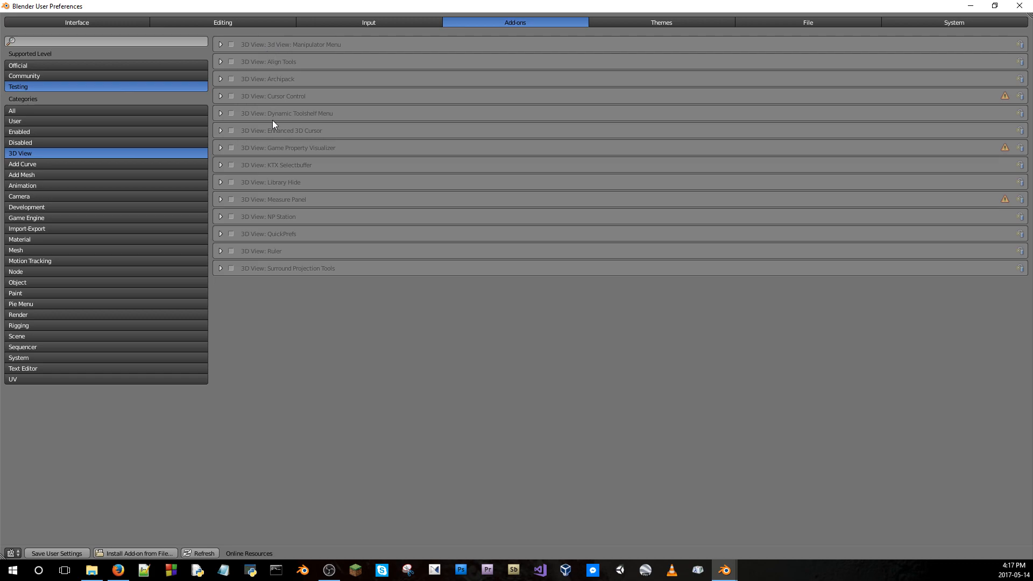
Examine the details of the Align Tools and Enhanced 3D Cursor add-ons
{"action": "left_click", "coordinate": [221, 61]}
{"action": "left_click", "coordinate": [221, 62]}
{"action": "left_click", "coordinate": [220, 131]}
{"action": "left_click", "coordinate": [230, 130]}
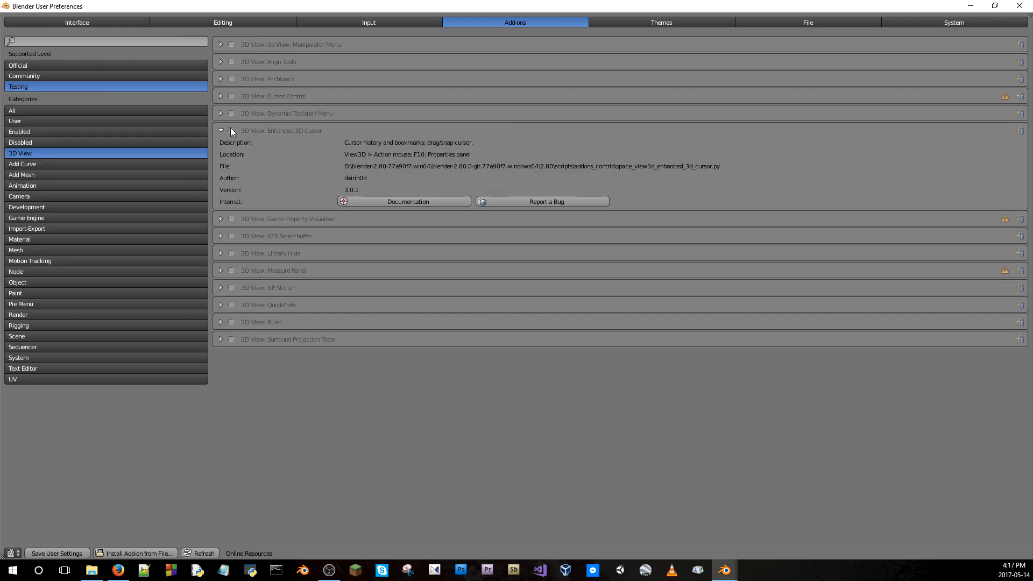
{"action": "left_click", "coordinate": [220, 131]}
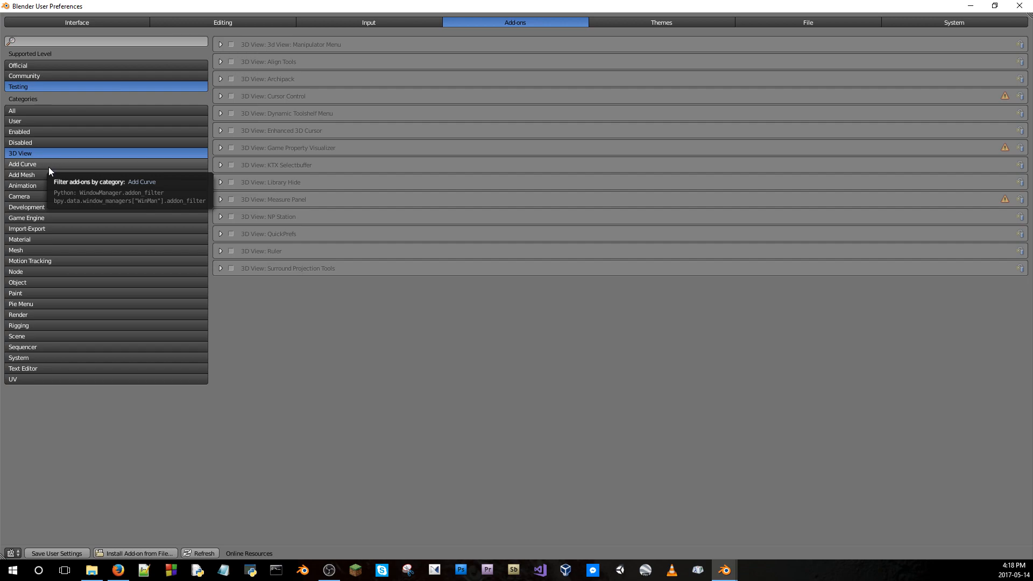
Show the Add Curve add-ons, shrink the preferences window and examine the details of Curve Tools 2
{"action": "left_click", "coordinate": [93, 164]}
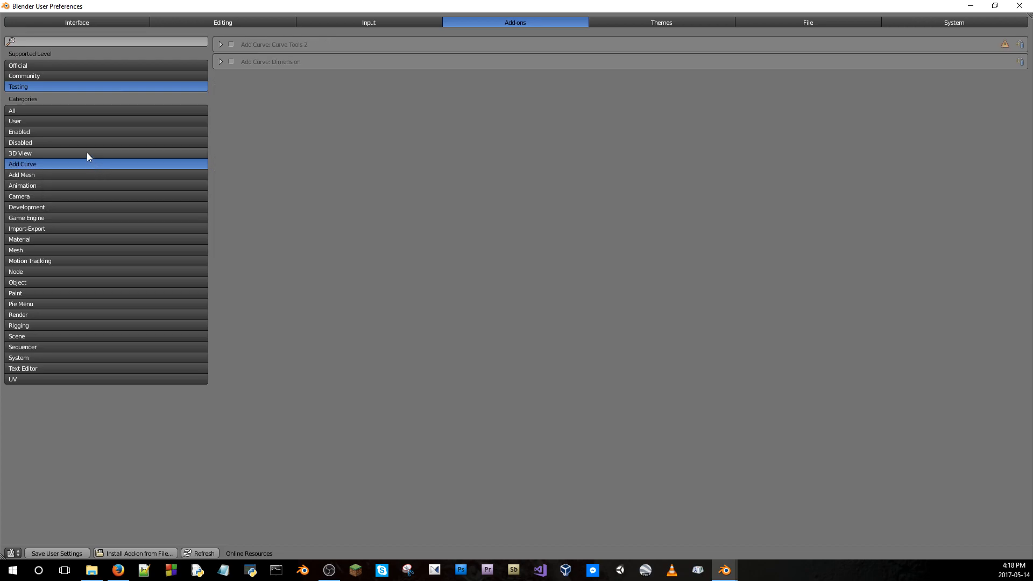
{"action": "left_click_drag", "start_coordinate": [297, 7], "coordinate": [414, 149]}
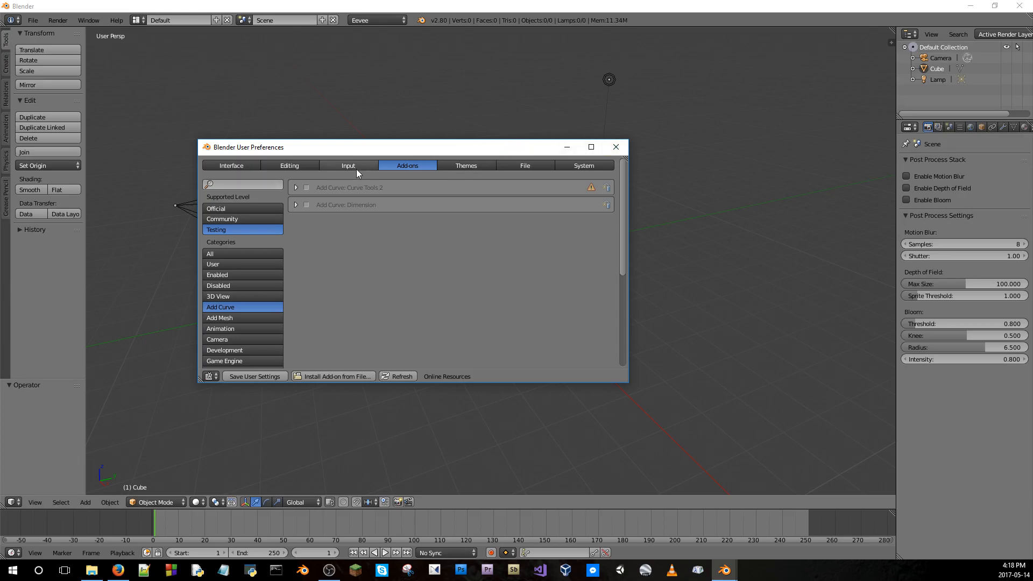
{"action": "left_click", "coordinate": [296, 188]}
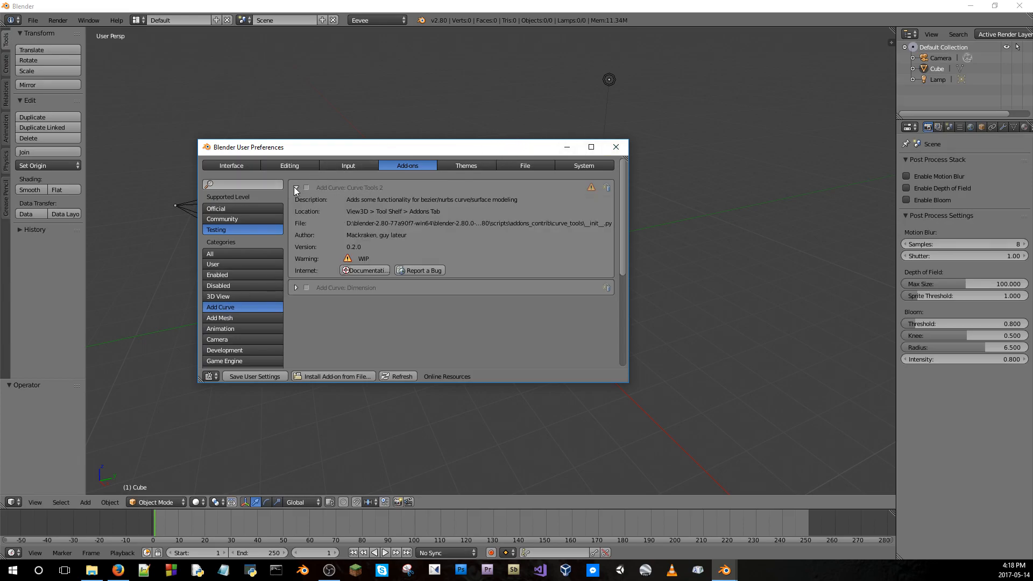
{"action": "left_click", "coordinate": [296, 189]}
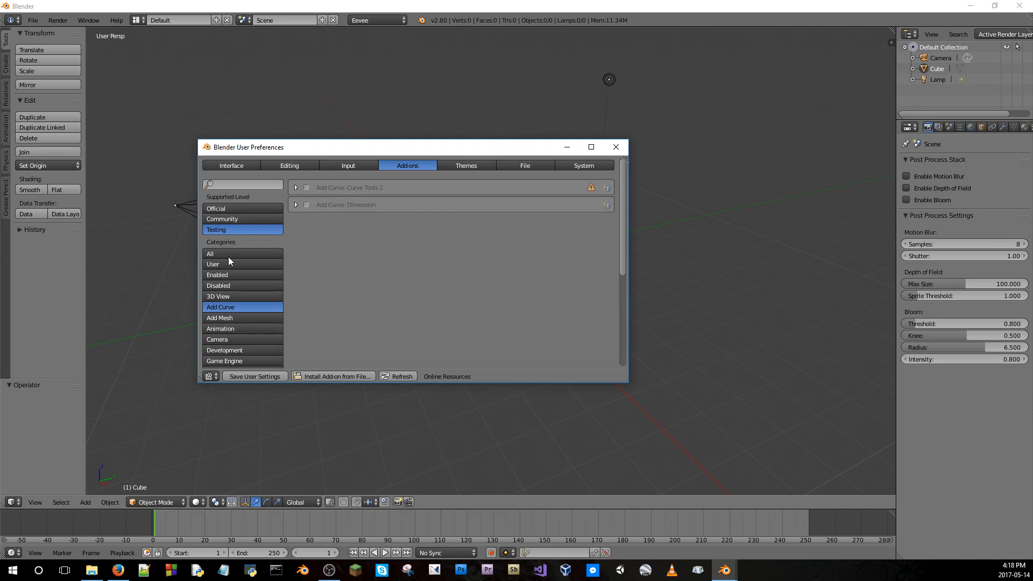
Show the Add Mesh add-ons and examine the details of SCA Tree Generator
{"action": "left_click", "coordinate": [240, 318]}
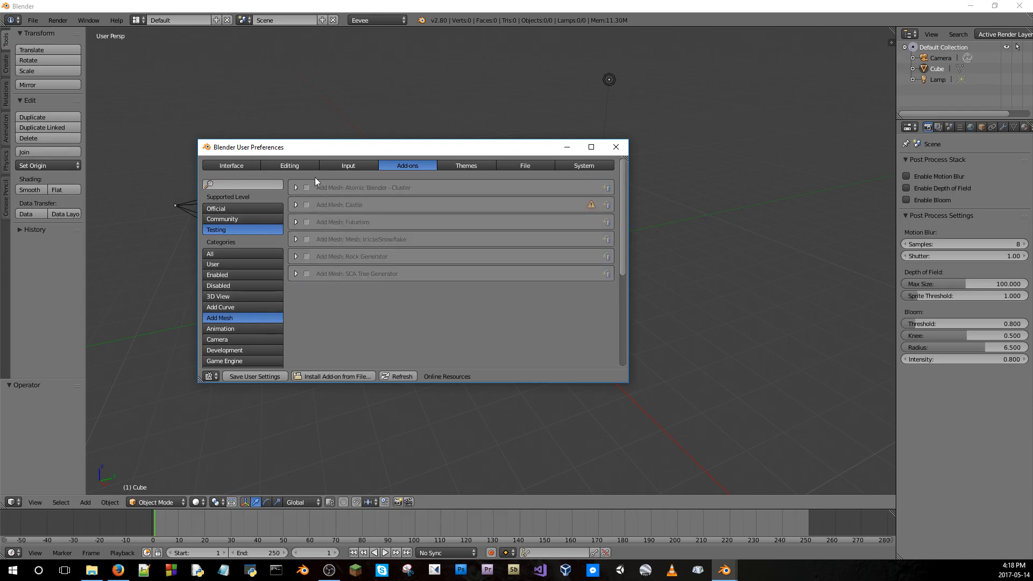
{"action": "left_click", "coordinate": [296, 275]}
{"action": "left_click", "coordinate": [296, 275]}
Enable the Atomic Blender - Cluster, Castle, Futurism, Icicle/Snowflake, SCA Tree Generator and Rock Generator add-ons
{"action": "left_click", "coordinate": [306, 188]}
{"action": "left_click", "coordinate": [306, 204]}
{"action": "left_click", "coordinate": [306, 221]}
{"action": "left_click", "coordinate": [306, 239]}
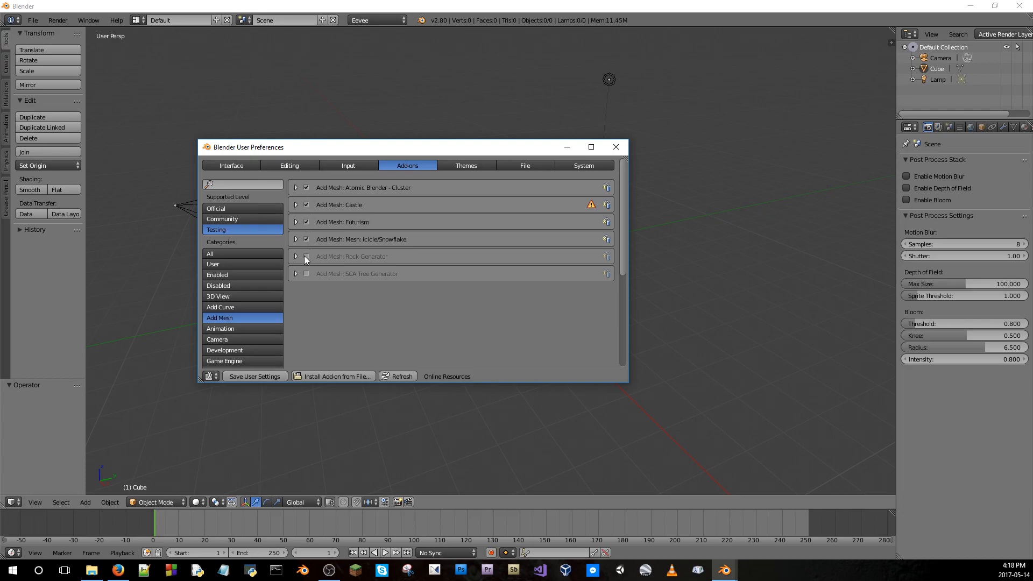
{"action": "left_click", "coordinate": [307, 273]}
{"action": "left_click", "coordinate": [306, 257]}
Look through the Testing add-ons in the Animation and Camera categories
{"action": "left_click", "coordinate": [248, 328]}
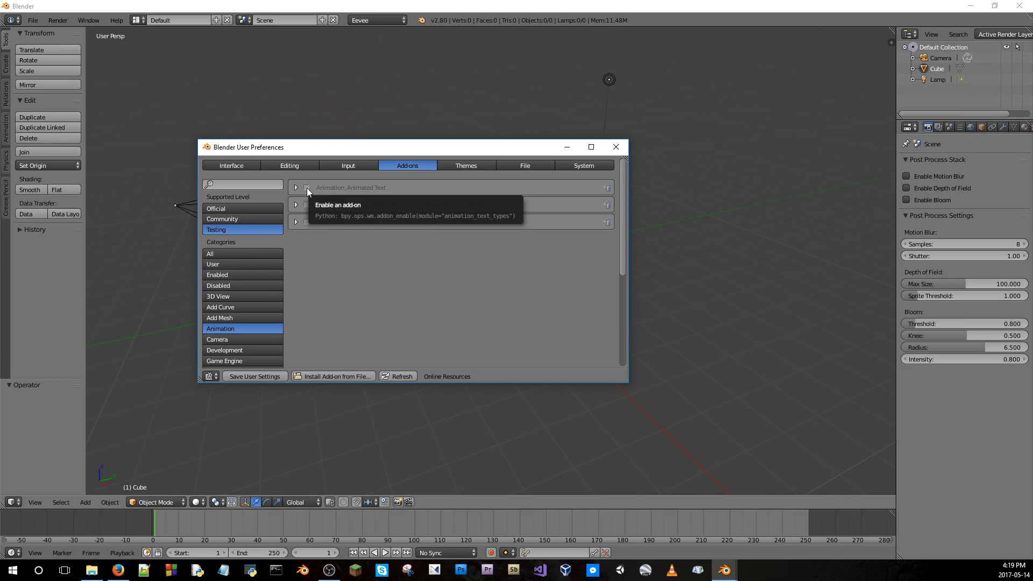
{"action": "scroll", "coordinate": [217, 275], "scroll_direction": "down", "scroll_amount": 3}
{"action": "left_click", "coordinate": [217, 276]}
{"action": "scroll", "coordinate": [230, 312], "scroll_direction": "down", "scroll_amount": 2}
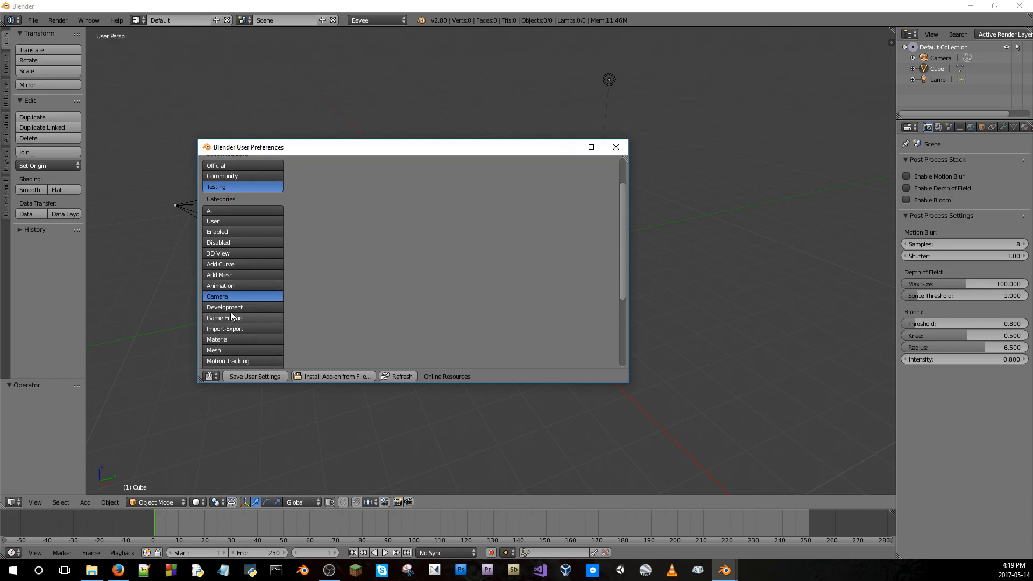
Enable the first two Testing add-ons in the Development category and show the Game Engine category
{"action": "left_click", "coordinate": [230, 311]}
{"action": "left_click", "coordinate": [306, 187]}
{"action": "left_click", "coordinate": [306, 204]}
{"action": "left_click", "coordinate": [244, 361]}
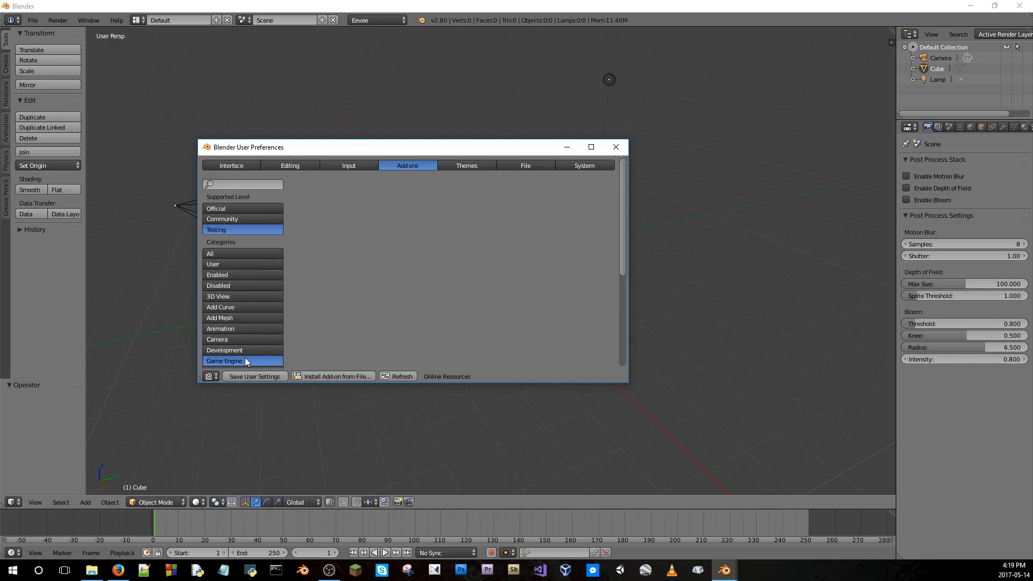
Look through the whole list of Testing add-ons in the Import-Export category
{"action": "scroll", "coordinate": [236, 344], "scroll_direction": "down", "scroll_amount": 2}
{"action": "left_click", "coordinate": [246, 326]}
{"action": "scroll", "coordinate": [318, 230], "scroll_direction": "up", "scroll_amount": 2}
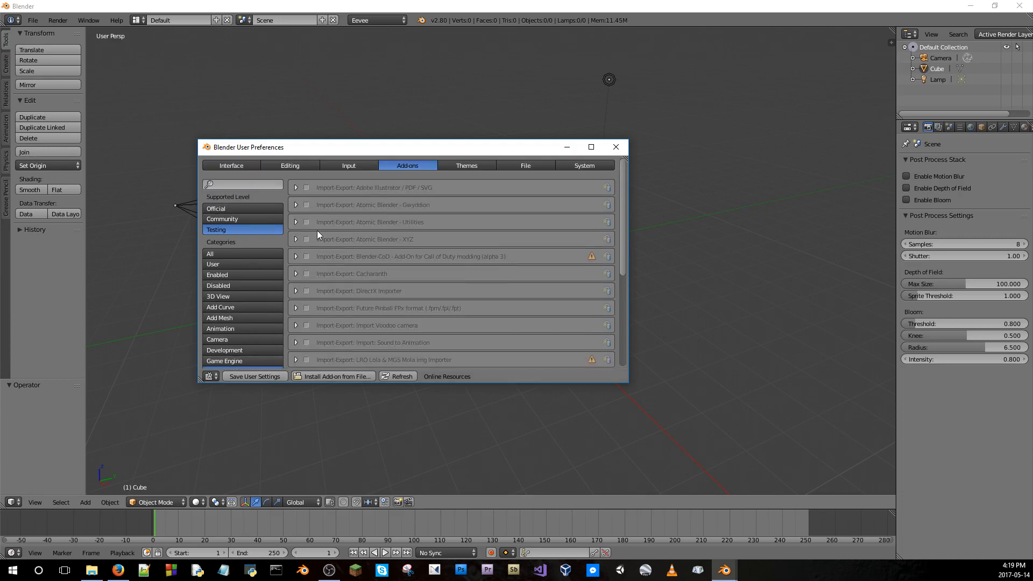
{"action": "scroll", "coordinate": [348, 256], "scroll_direction": "down", "scroll_amount": 5}
{"action": "scroll", "coordinate": [331, 253], "scroll_direction": "down", "scroll_amount": 3}
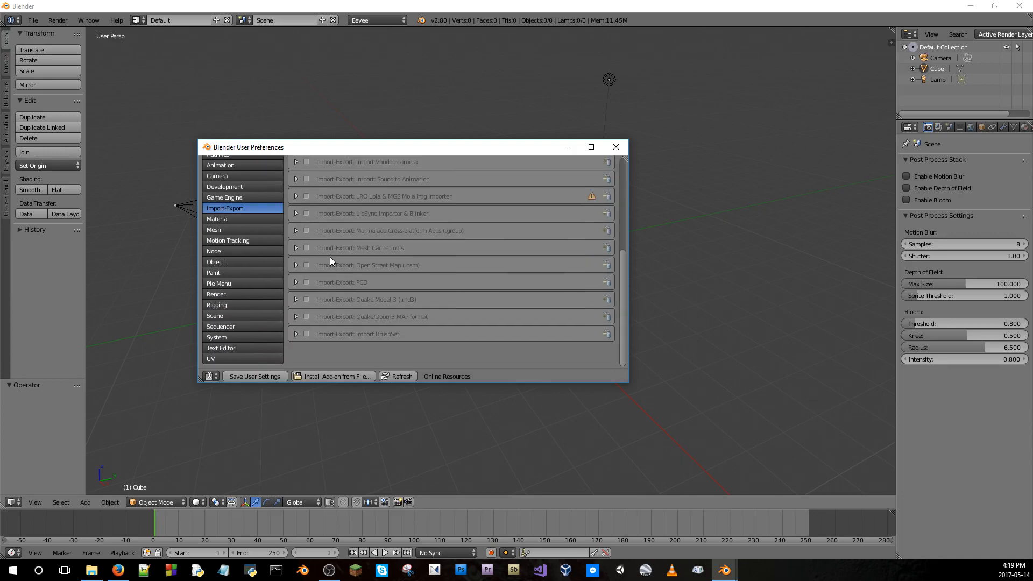
{"action": "scroll", "coordinate": [324, 320], "scroll_direction": "up", "scroll_amount": 5}
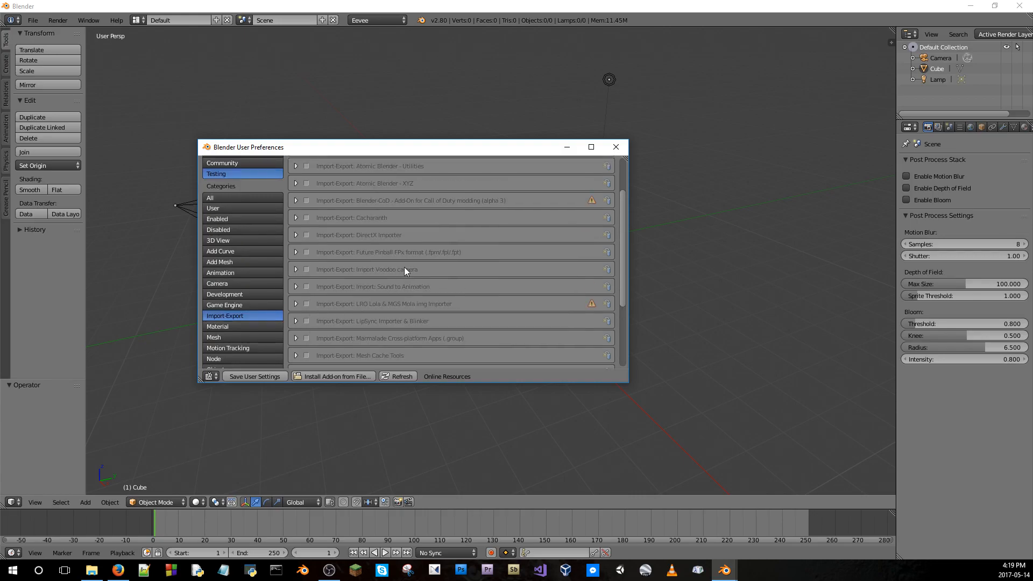
{"action": "scroll", "coordinate": [415, 237], "scroll_direction": "down", "scroll_amount": 2}
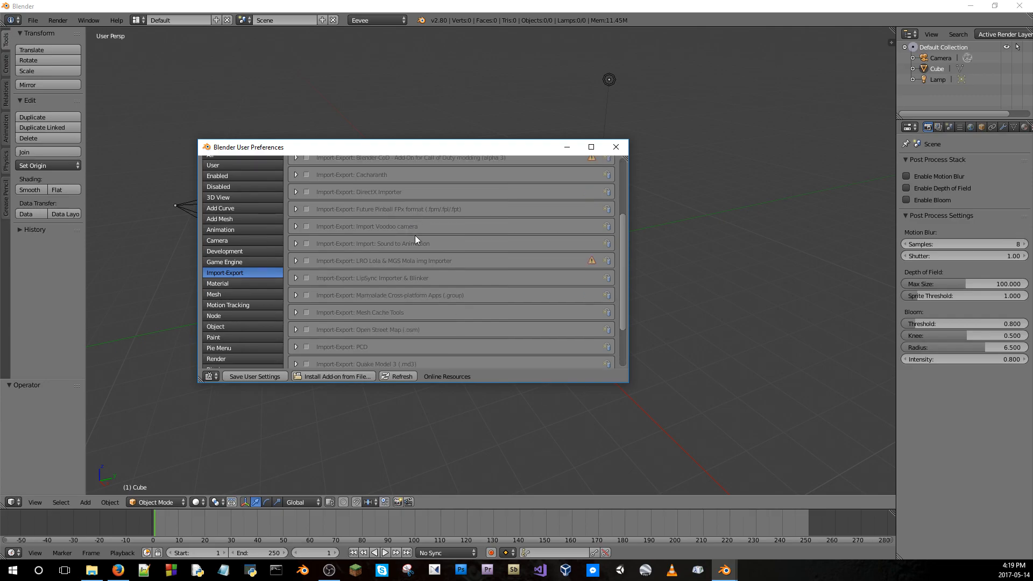
{"action": "scroll", "coordinate": [415, 240], "scroll_direction": "down", "scroll_amount": 3}
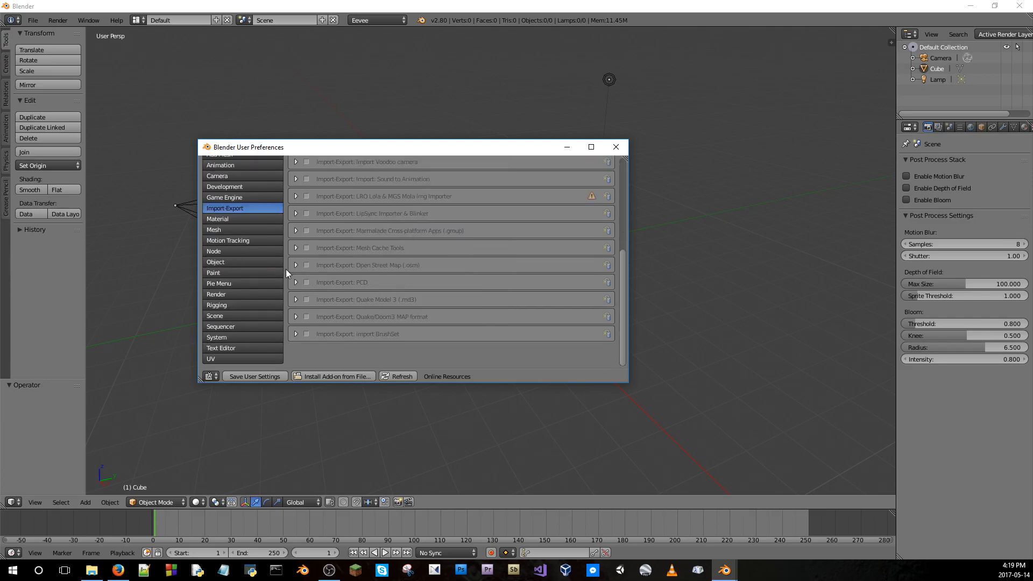
{"action": "scroll", "coordinate": [306, 296], "scroll_direction": "up", "scroll_amount": 3}
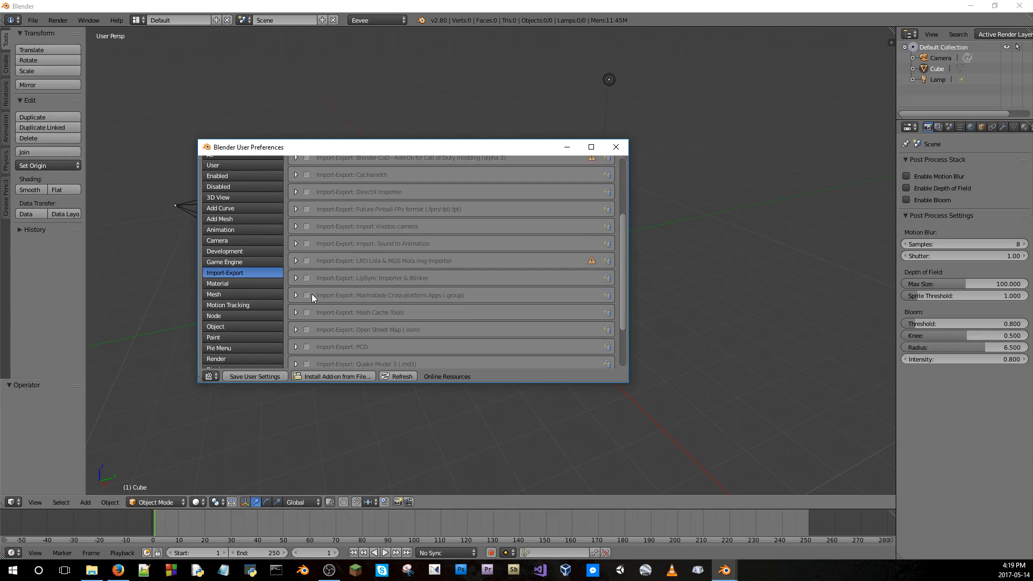
{"action": "scroll", "coordinate": [337, 285], "scroll_direction": "up", "scroll_amount": 5}
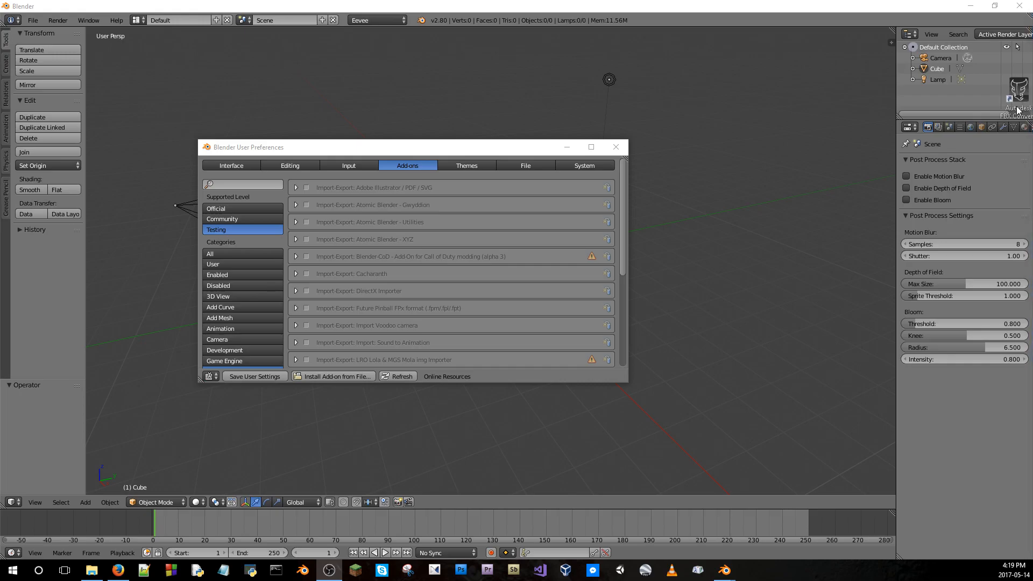
Move both Blender windows aside and minimize File Explorer to show the Autodesk FBX Converter 2013 shortcut on the desktop
{"action": "left_click_drag", "start_coordinate": [773, 3], "coordinate": [1032, 81]}
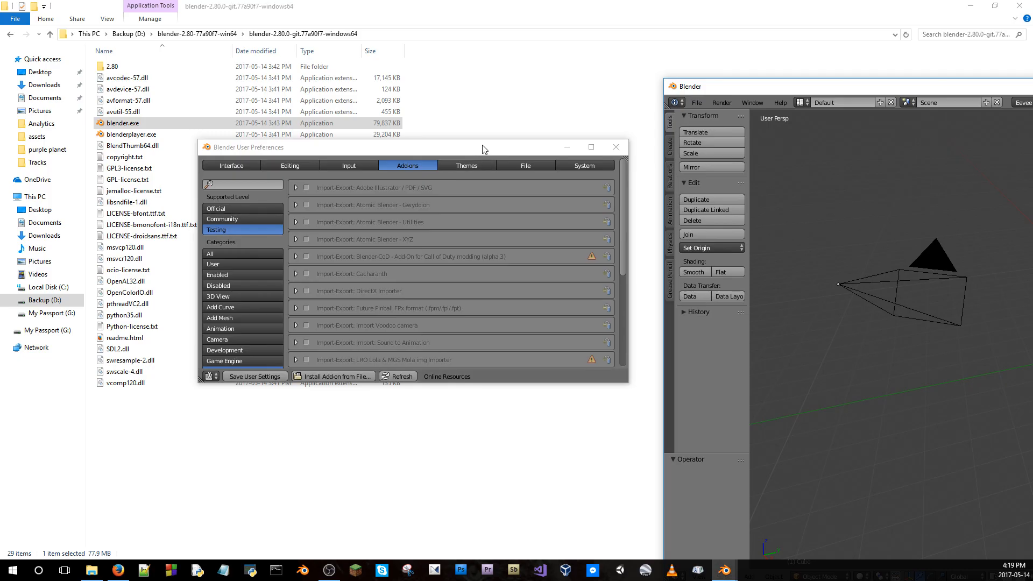
{"action": "left_click_drag", "start_coordinate": [482, 149], "coordinate": [1032, 138]}
{"action": "left_click", "coordinate": [970, 5]}
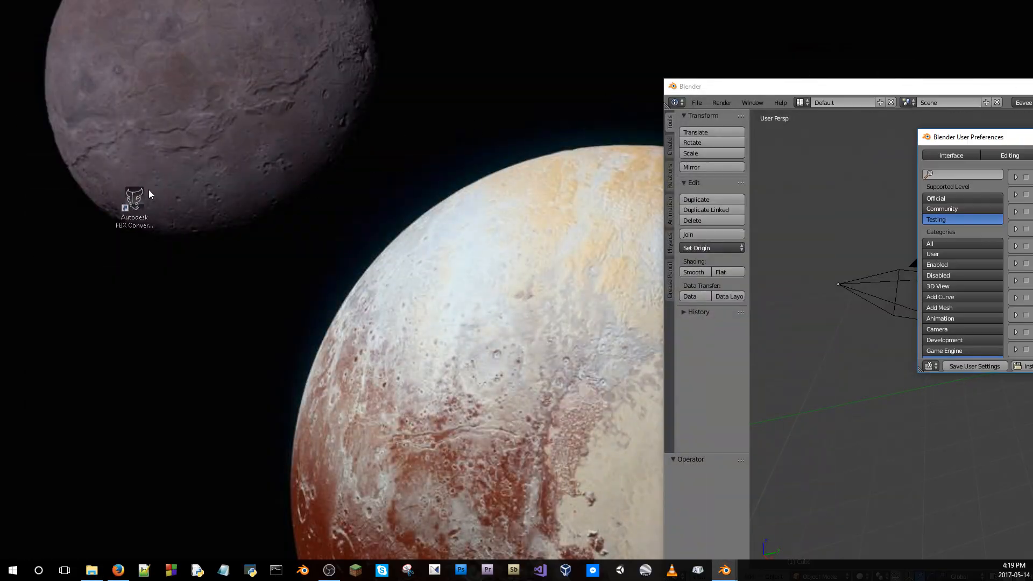
{"action": "left_click_drag", "start_coordinate": [149, 194], "coordinate": [222, 195]}
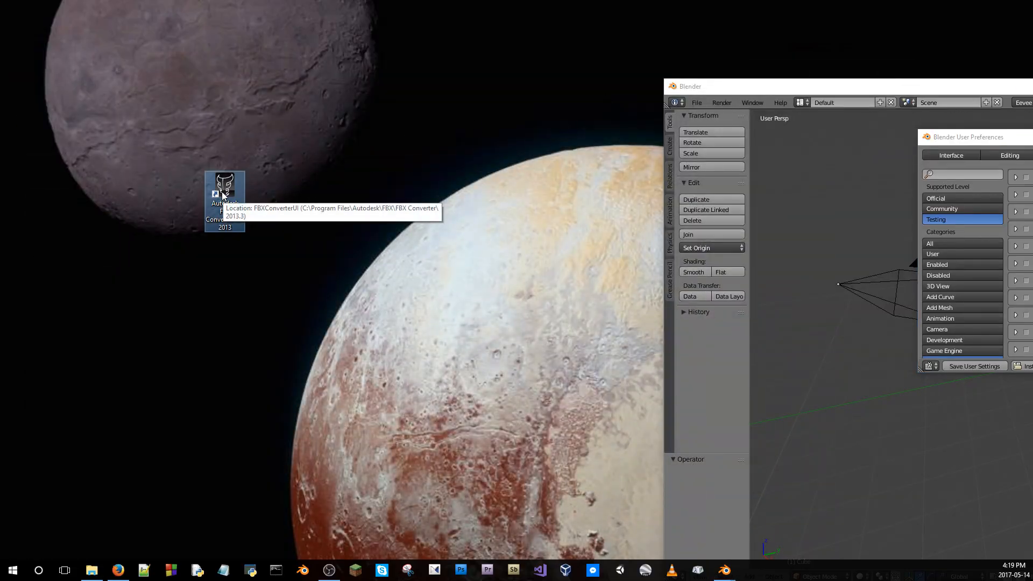
{"action": "left_click_drag", "start_coordinate": [226, 192], "coordinate": [0, 194]}
Bring the main Blender window back to full screen and maximize the User Preferences window over it
{"action": "left_click_drag", "start_coordinate": [1032, 86], "coordinate": [495, 0]}
{"action": "left_click_drag", "start_coordinate": [1032, 137], "coordinate": [601, 156]}
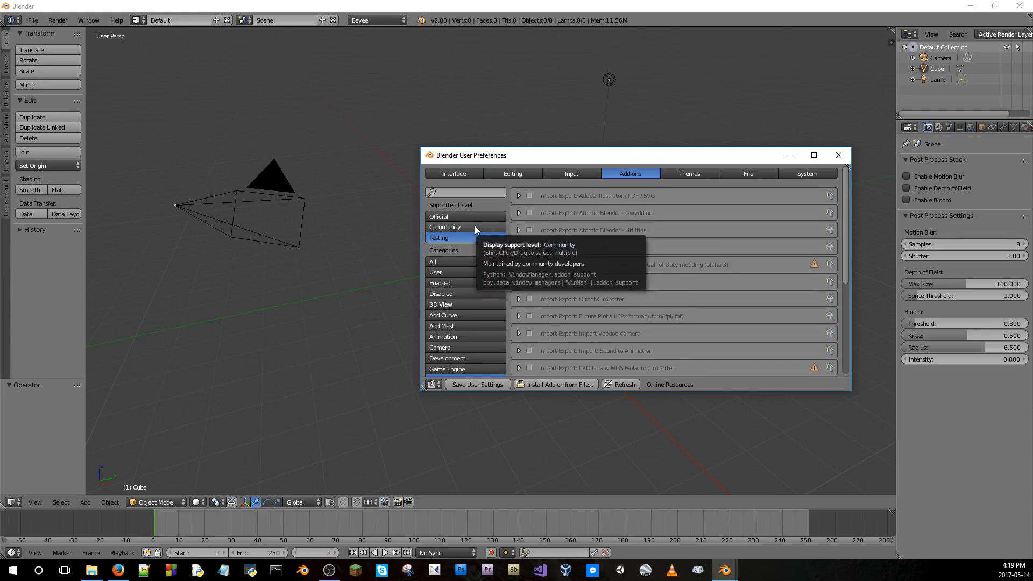
{"action": "left_click_drag", "start_coordinate": [699, 159], "coordinate": [570, 0]}
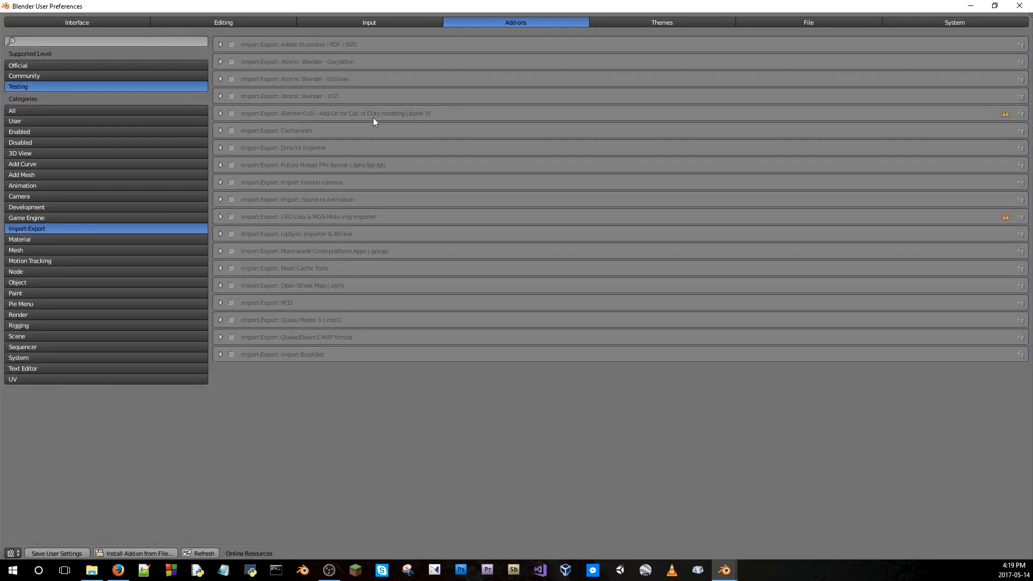
Show the Material and Mesh categories and enable the ANT Displace add-on after checking its details
{"action": "left_click", "coordinate": [102, 238]}
{"action": "left_click", "coordinate": [81, 251]}
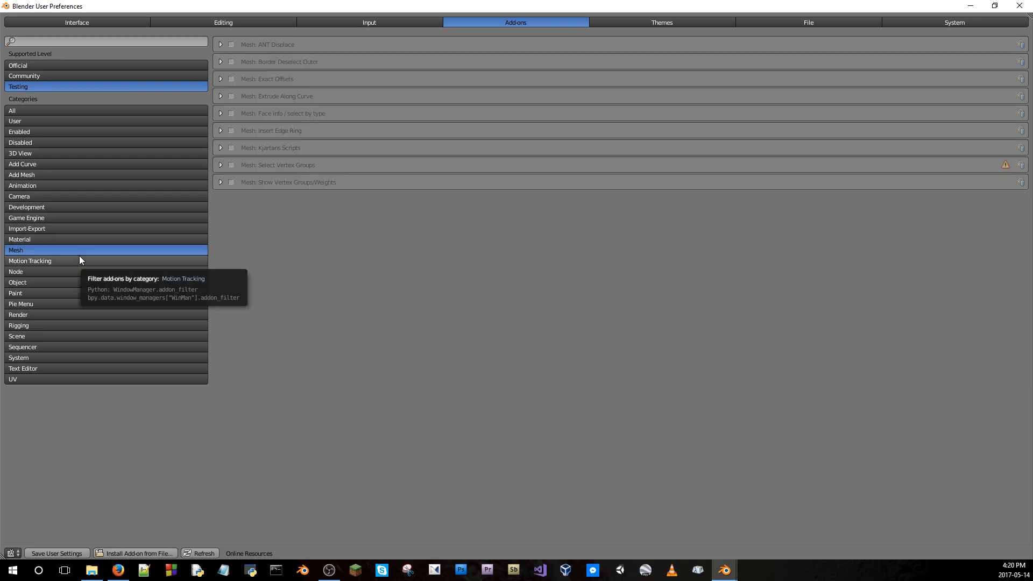
{"action": "left_click", "coordinate": [220, 45]}
{"action": "left_click", "coordinate": [231, 44]}
{"action": "left_click", "coordinate": [221, 44]}
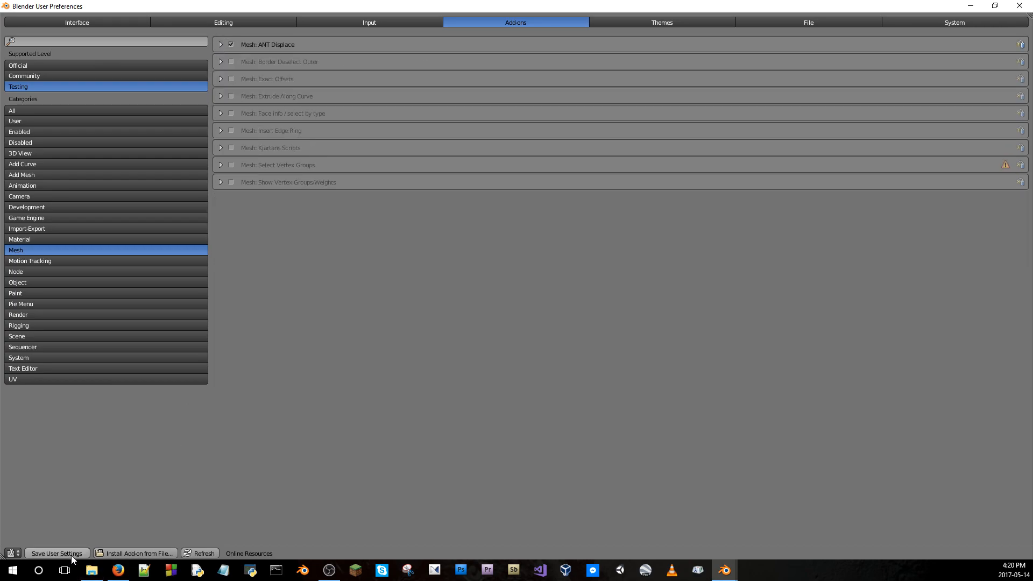
Browse the Motion Tracking, Node and Object categories and check the details of Batch Rename Datablocks
{"action": "left_click", "coordinate": [22, 262]}
{"action": "left_click", "coordinate": [22, 270]}
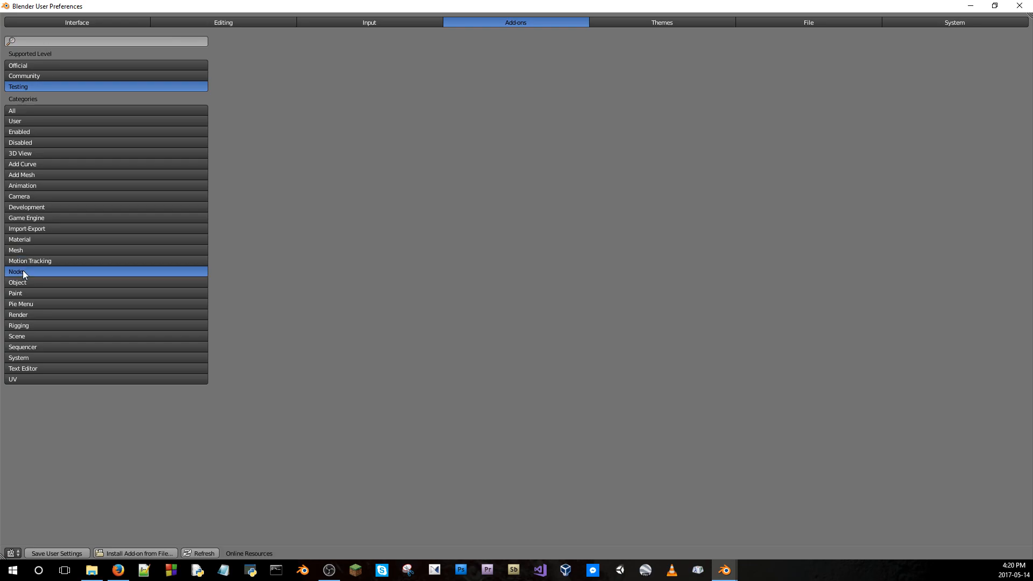
{"action": "left_click", "coordinate": [31, 283]}
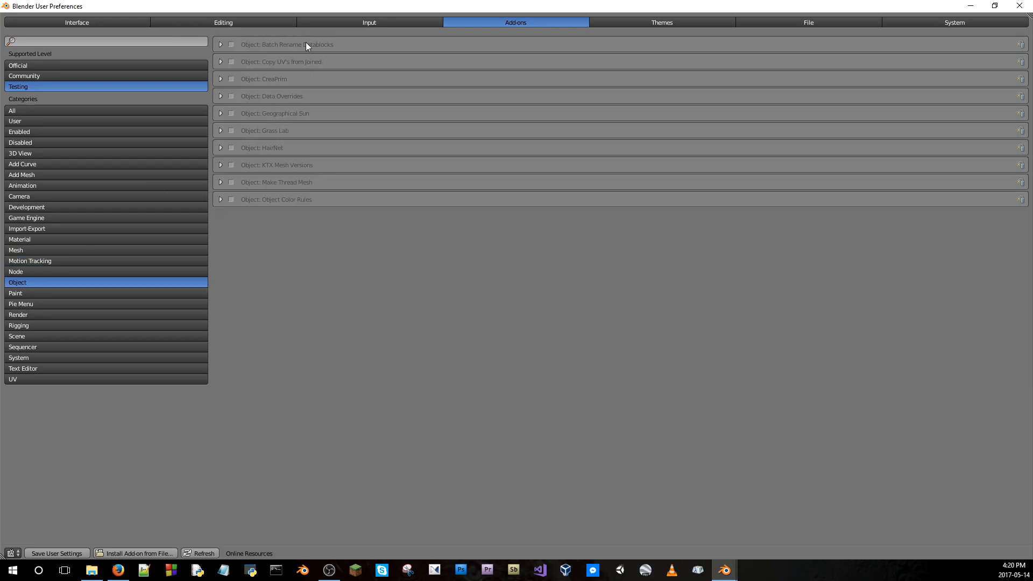
{"action": "left_click", "coordinate": [224, 44]}
{"action": "left_click", "coordinate": [224, 44]}
Examine the details of the Geographical Sun add-on and enable it
{"action": "left_click", "coordinate": [221, 113]}
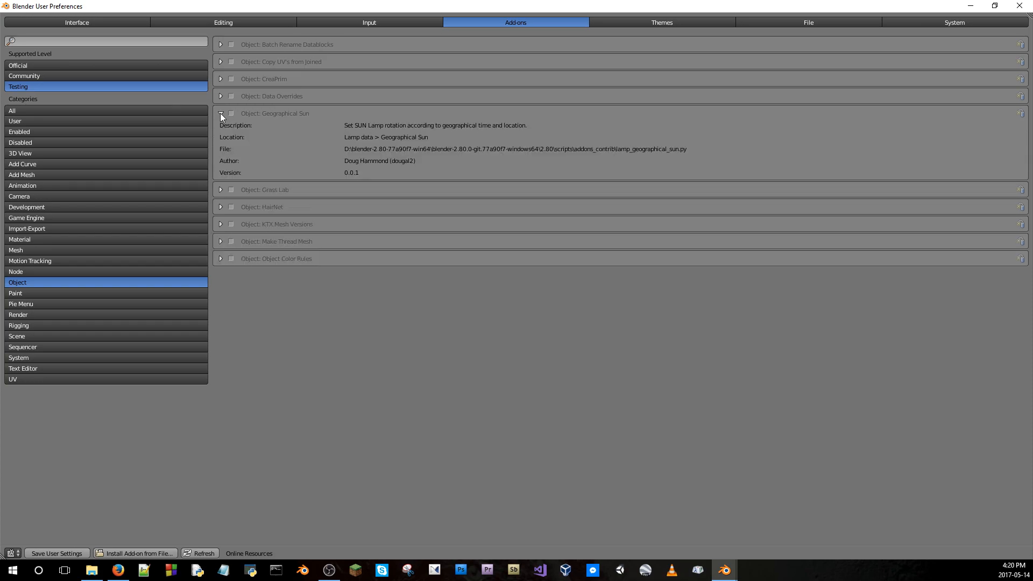
{"action": "right_click", "coordinate": [221, 114]}
{"action": "left_click", "coordinate": [232, 114]}
{"action": "left_click", "coordinate": [220, 114]}
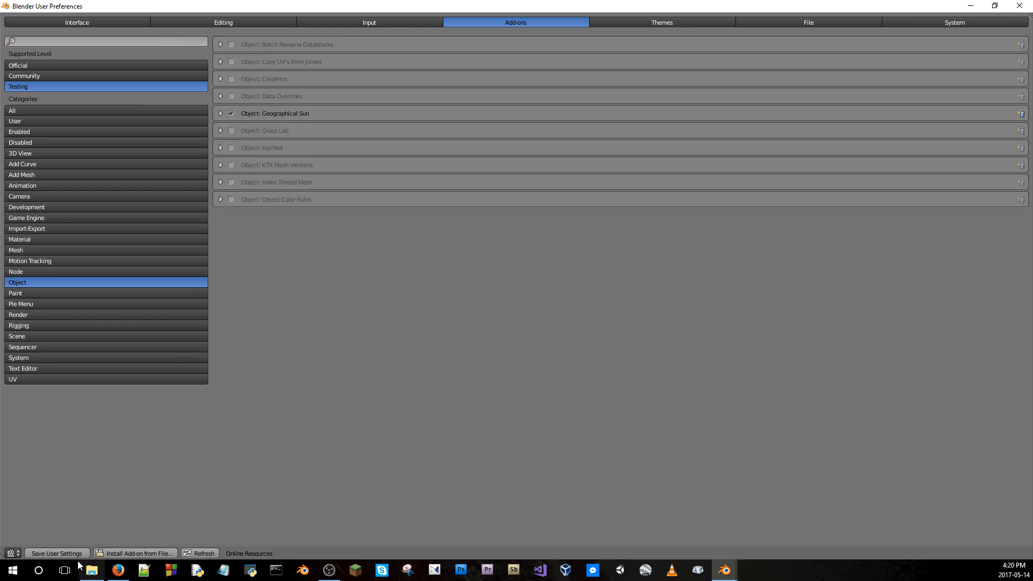
Show the Paint category and read the details of the BProjection and Worn Edges add-ons
{"action": "left_click", "coordinate": [40, 294]}
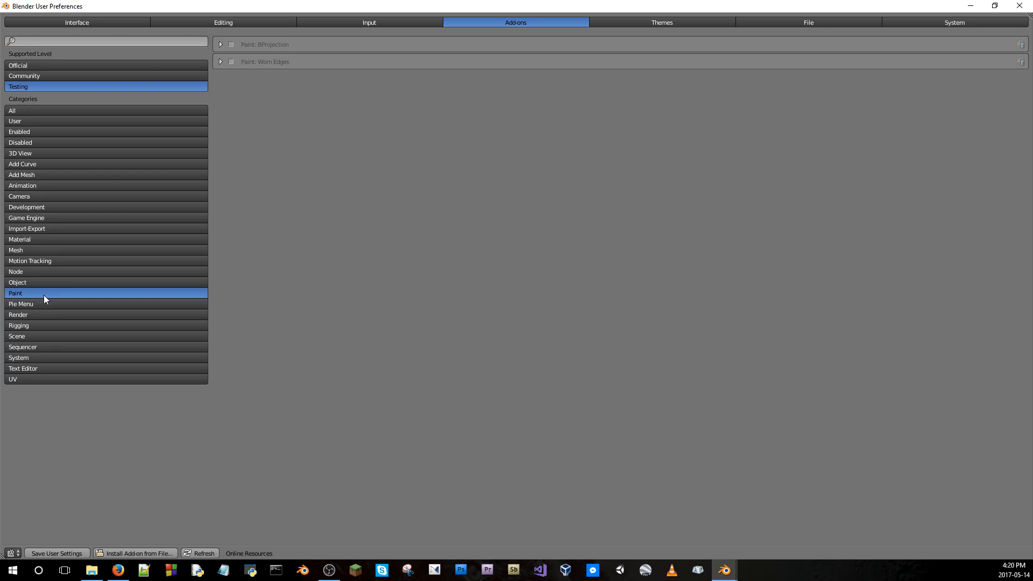
{"action": "left_click", "coordinate": [221, 44]}
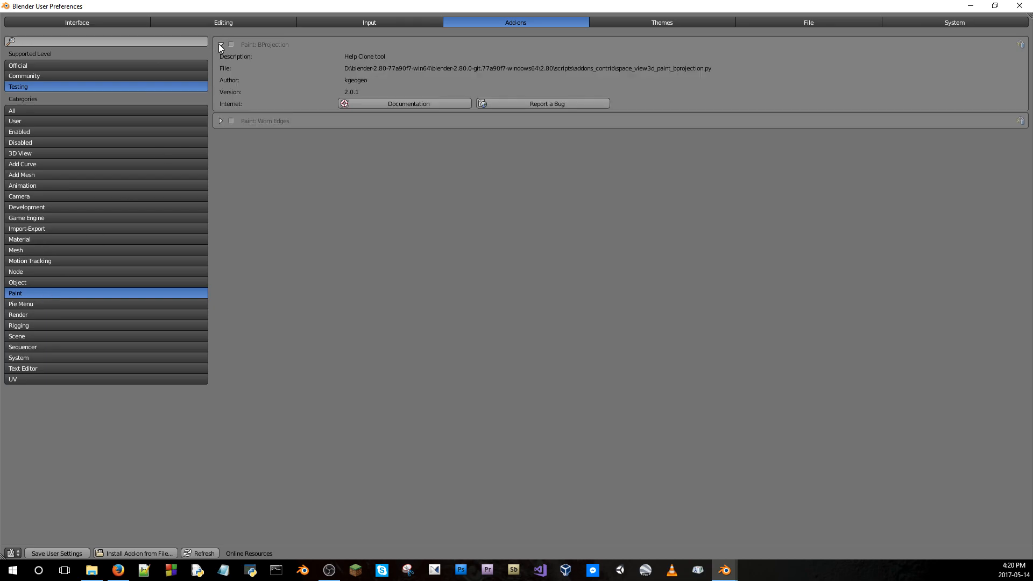
{"action": "left_click", "coordinate": [220, 44]}
{"action": "left_click", "coordinate": [220, 62]}
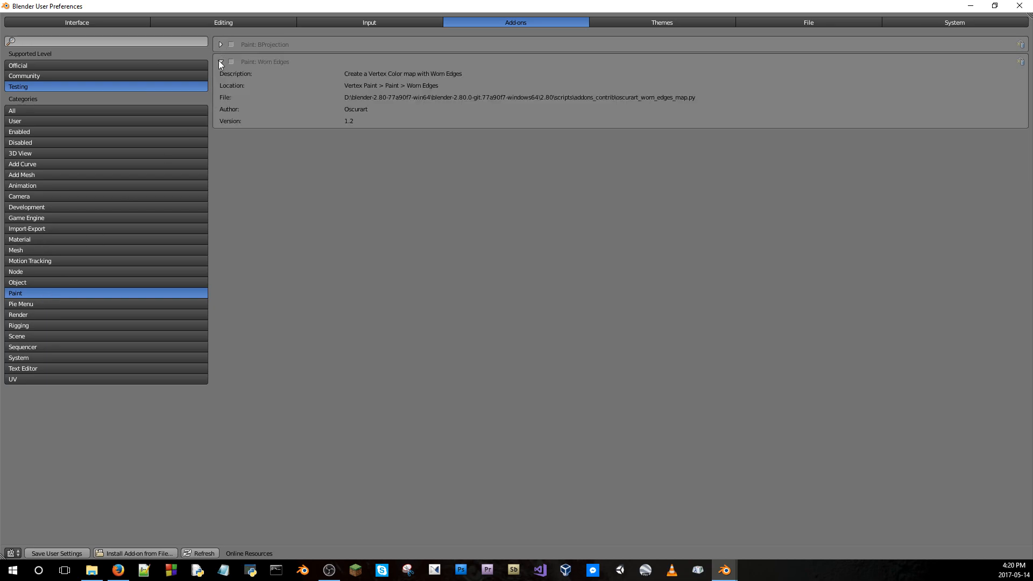
{"action": "left_click", "coordinate": [220, 62]}
Browse the Pie Menu and Render categories and examine the details of Cube Map and Render Settings
{"action": "left_click", "coordinate": [21, 305]}
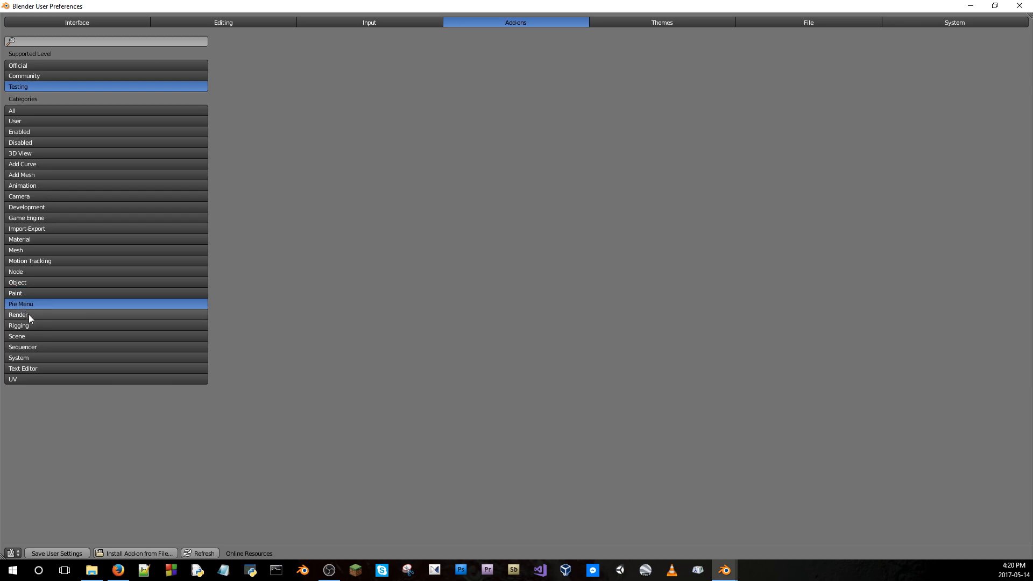
{"action": "left_click", "coordinate": [28, 315]}
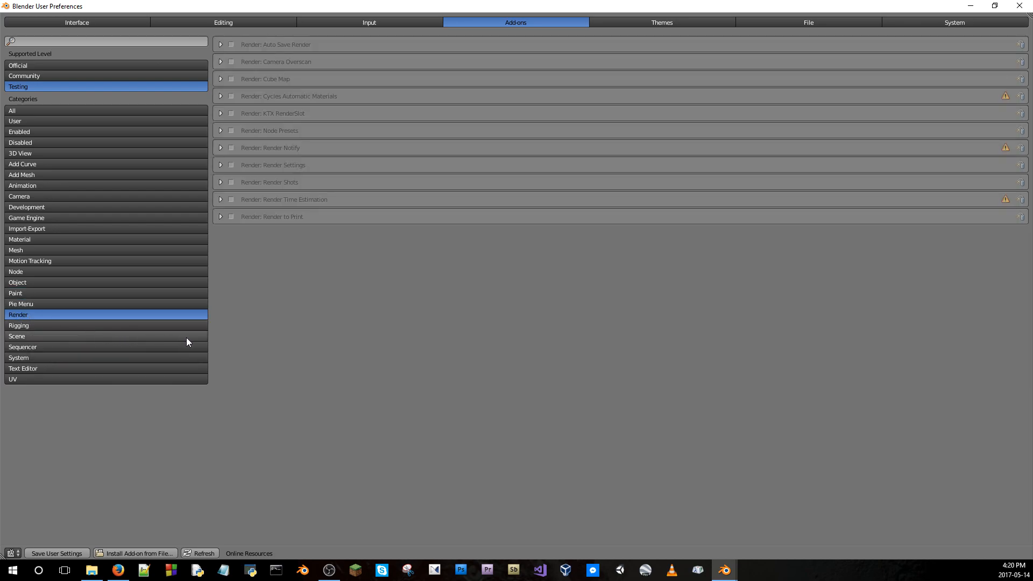
{"action": "left_click", "coordinate": [220, 79]}
{"action": "left_click", "coordinate": [220, 79]}
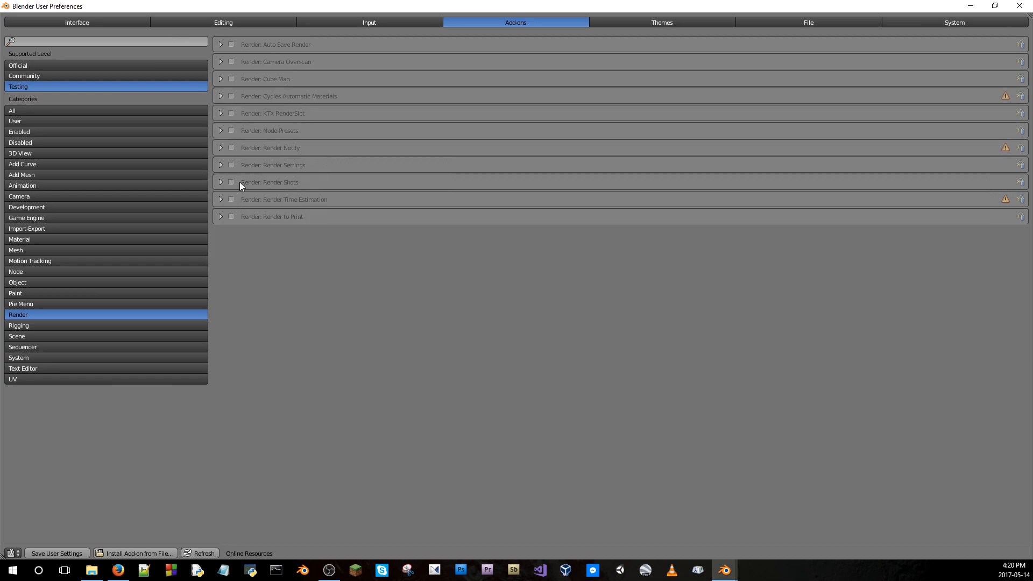
{"action": "left_click", "coordinate": [221, 165]}
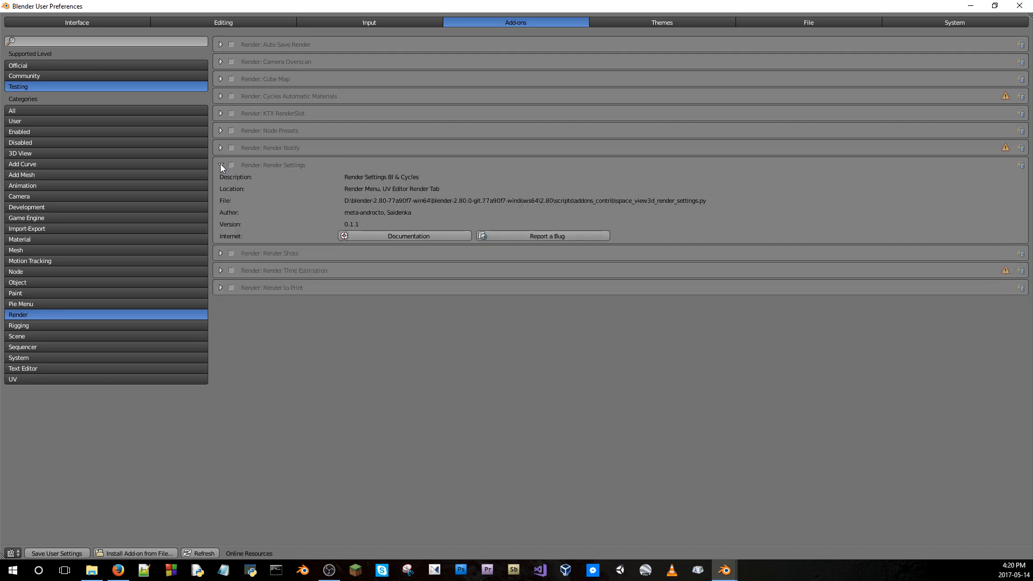
{"action": "left_click", "coordinate": [220, 164]}
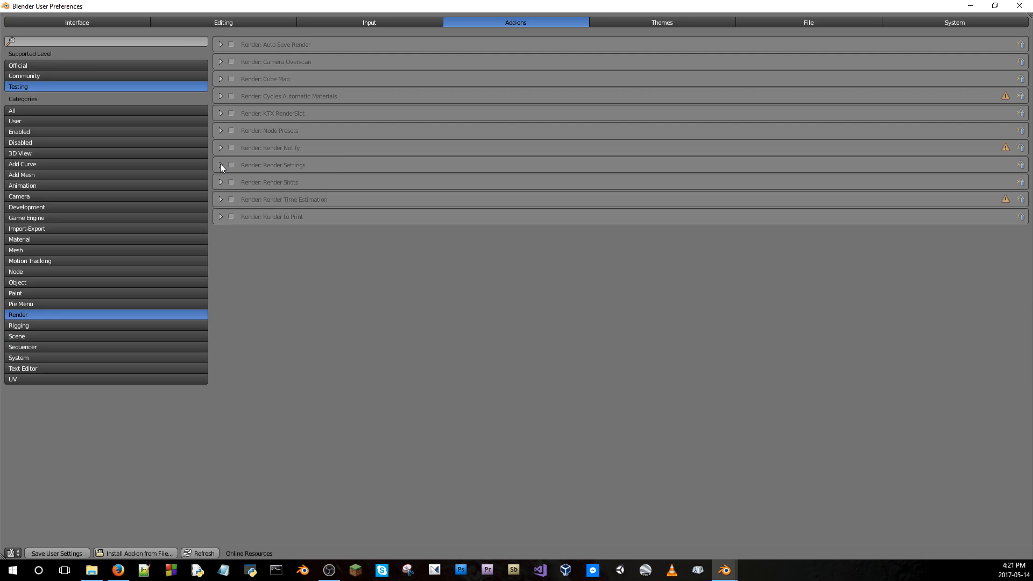
Browse the Rigging and Scene categories and read the details of the Amaranth Toolset add-on
{"action": "left_click", "coordinate": [18, 325]}
{"action": "left_click", "coordinate": [18, 338]}
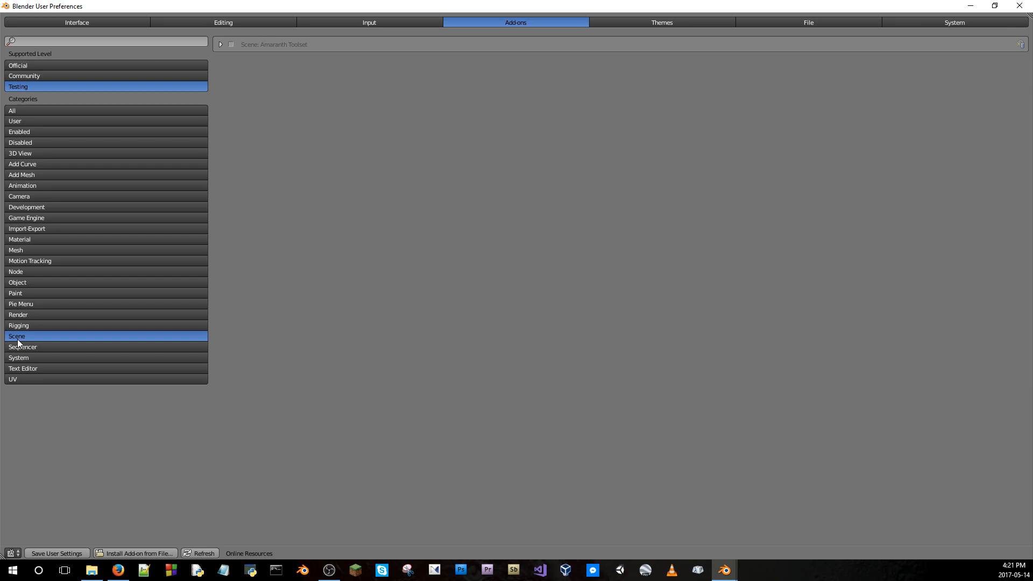
{"action": "left_click", "coordinate": [220, 45]}
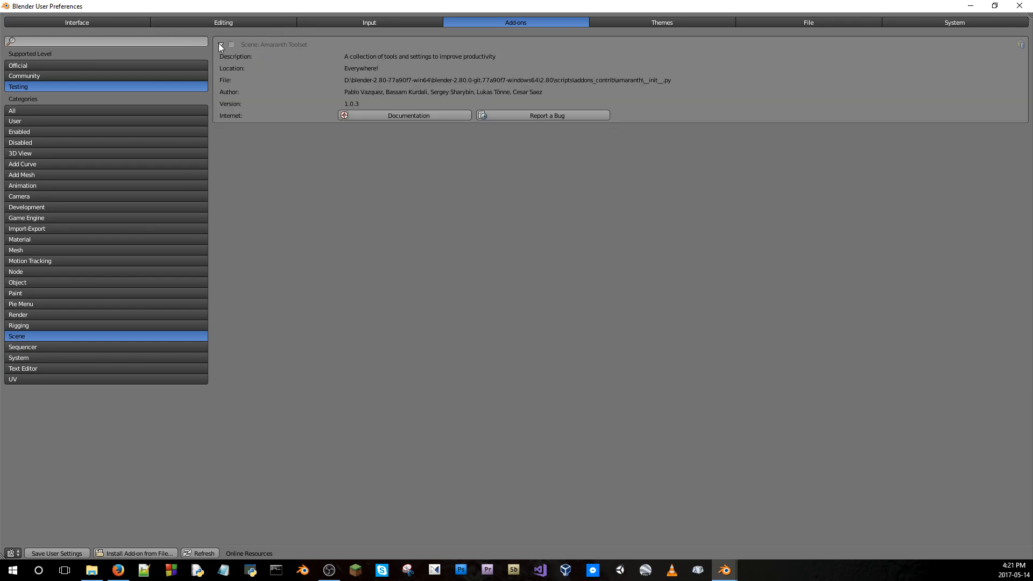
{"action": "left_click", "coordinate": [220, 44]}
{"action": "left_click", "coordinate": [219, 44]}
{"action": "left_click", "coordinate": [220, 44]}
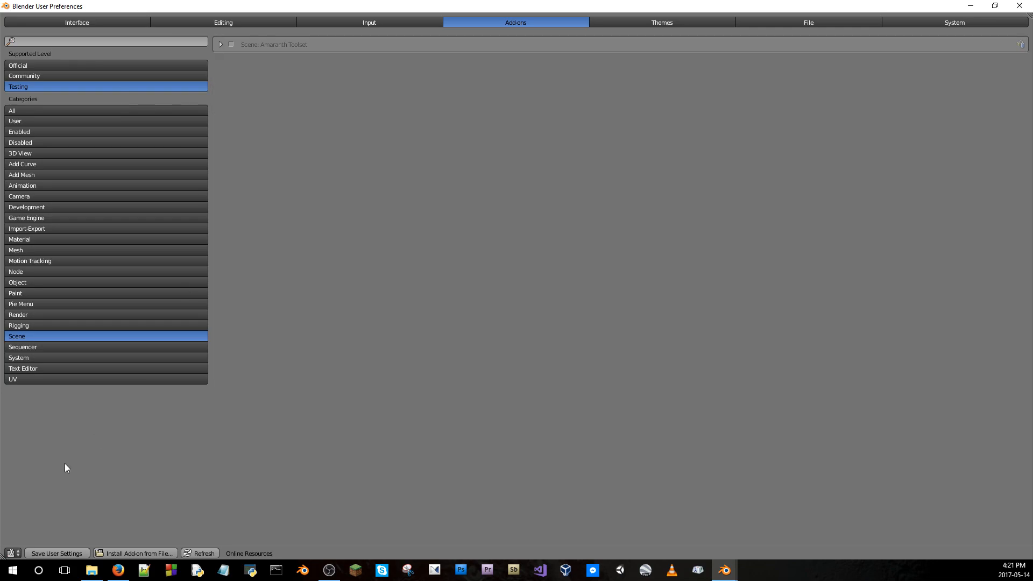
Show the Sequencer category and check the details of the Sequencer Tools add-on
{"action": "left_click", "coordinate": [28, 347]}
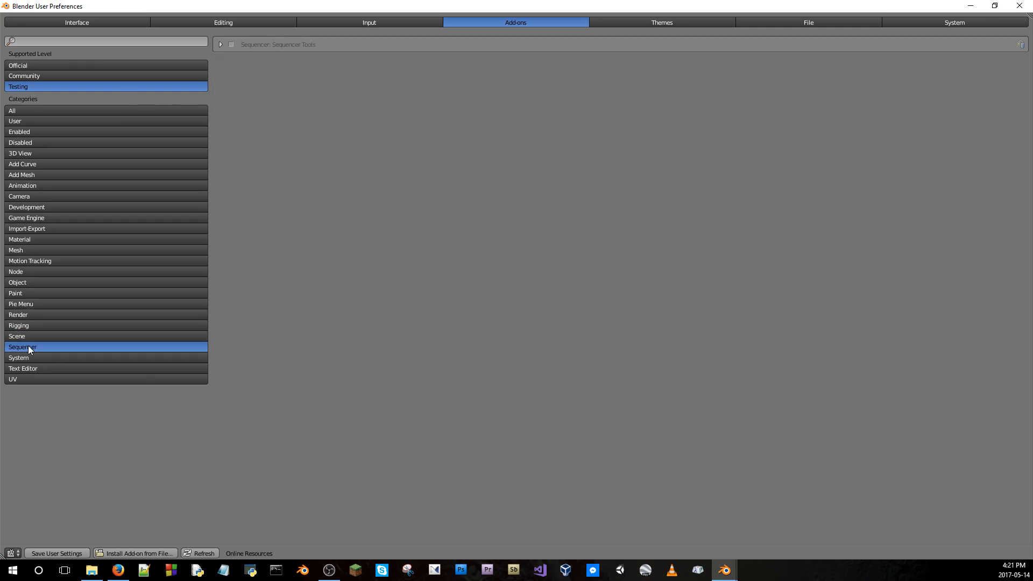
{"action": "left_click", "coordinate": [220, 44]}
{"action": "left_click", "coordinate": [220, 44]}
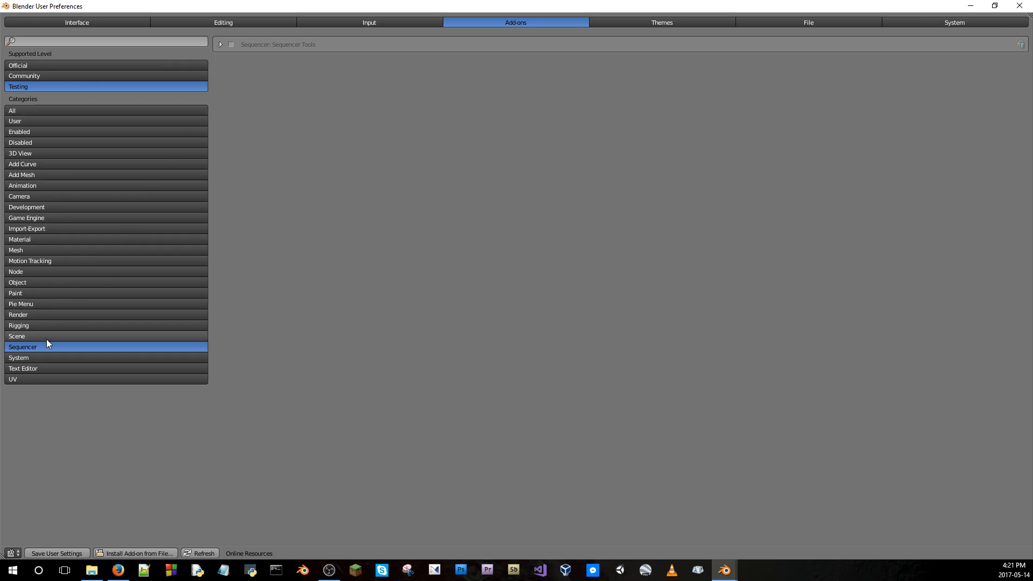
Show the System category and examine the details of the Keyboard Layout (svg) and Project Folder add-ons
{"action": "left_click", "coordinate": [33, 357]}
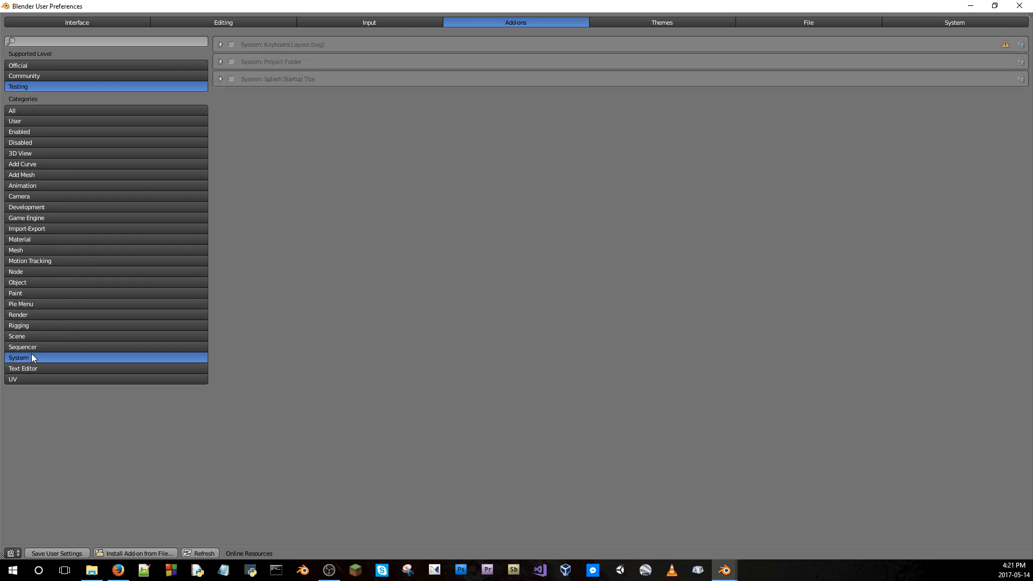
{"action": "left_click", "coordinate": [221, 45]}
{"action": "left_click", "coordinate": [221, 45]}
{"action": "left_click", "coordinate": [221, 62]}
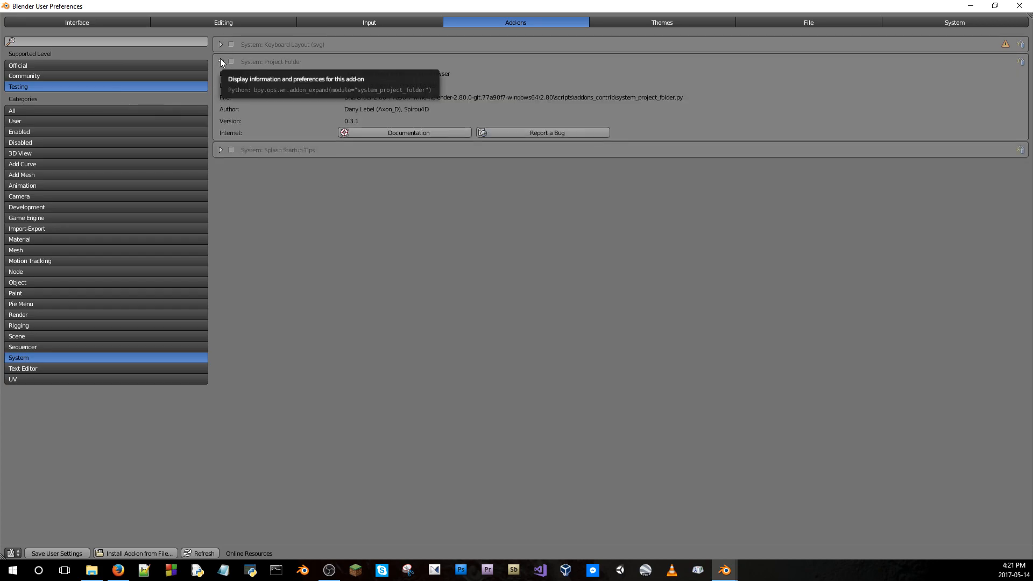
{"action": "left_click", "coordinate": [221, 62]}
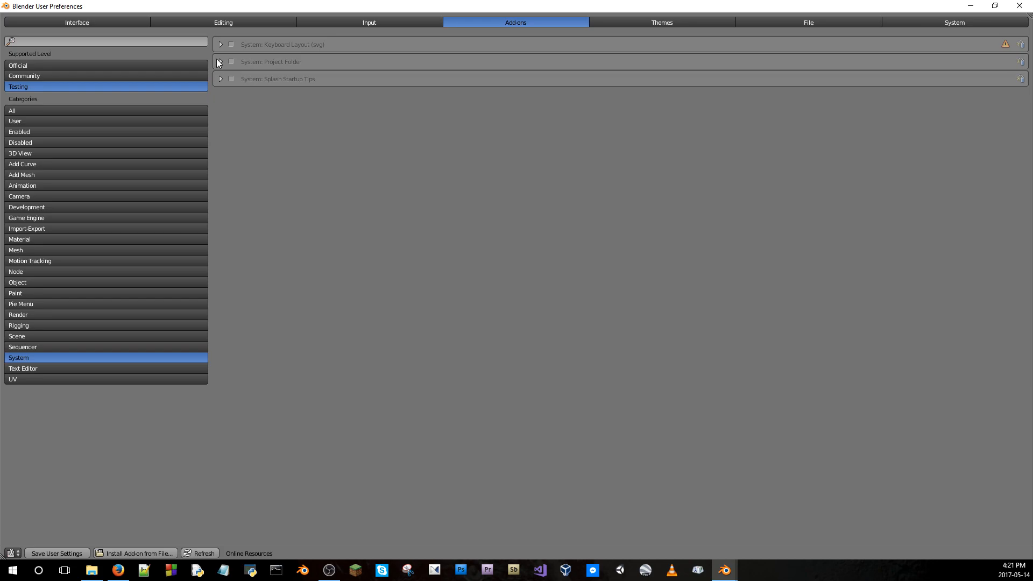
{"action": "left_click", "coordinate": [221, 62]}
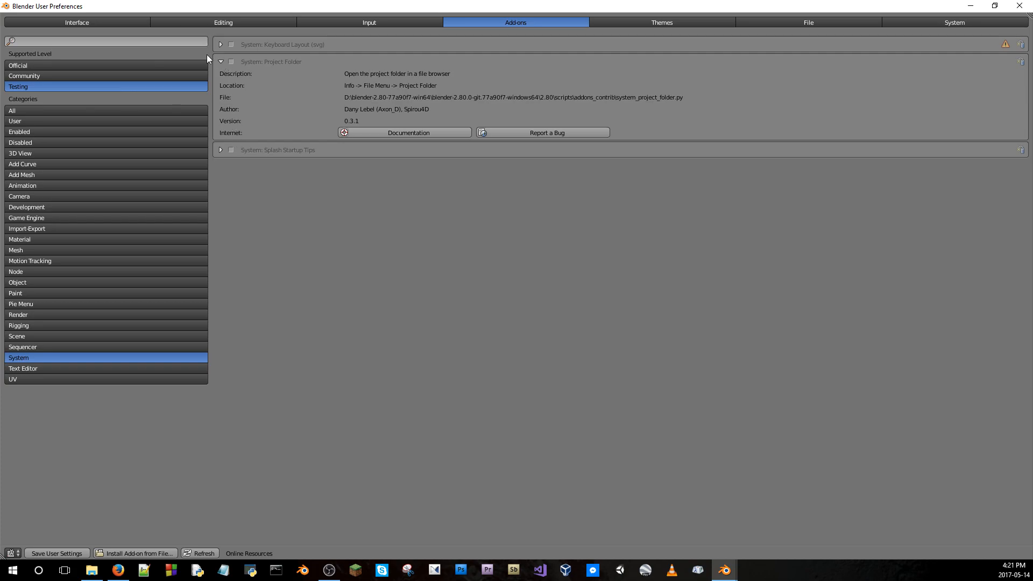
Check the details of the Splash Startup Tips add-on in the System category
{"action": "left_click", "coordinate": [221, 62]}
{"action": "left_click", "coordinate": [220, 79]}
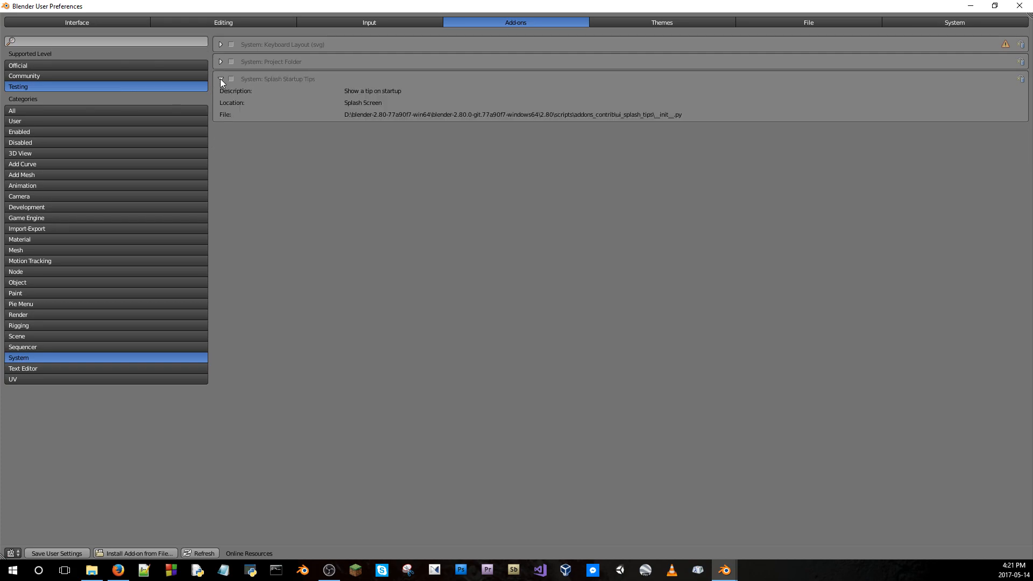
{"action": "left_click", "coordinate": [221, 79]}
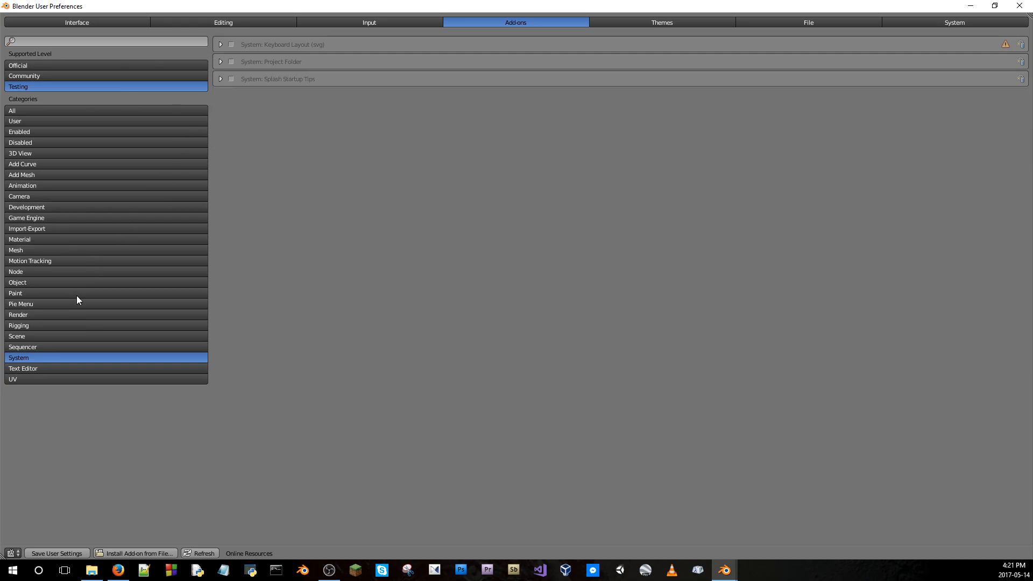
Browse the UV category and the full list of Testing add-ons, and close the user preferences
{"action": "left_click", "coordinate": [20, 379]}
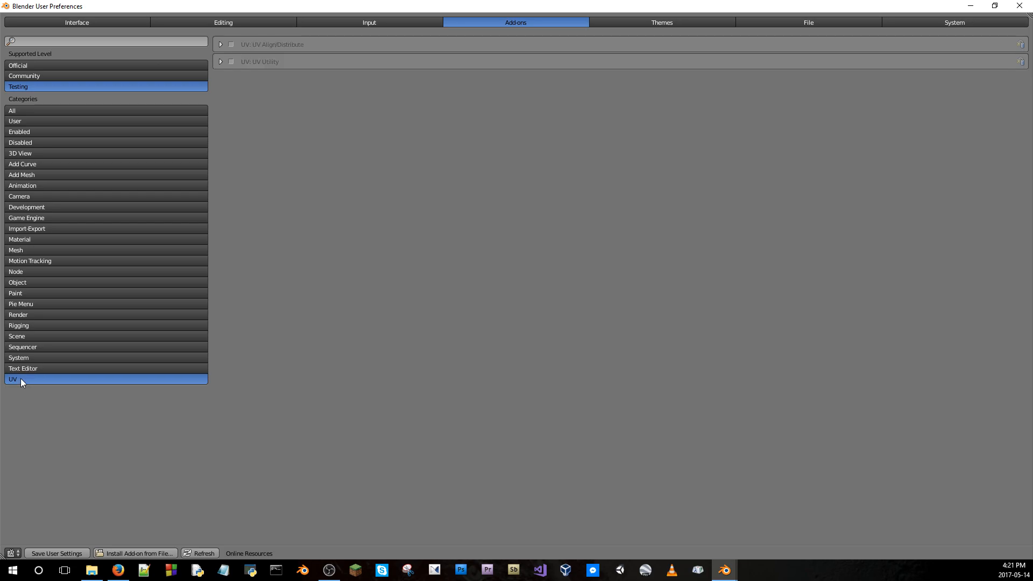
{"action": "left_click", "coordinate": [51, 110]}
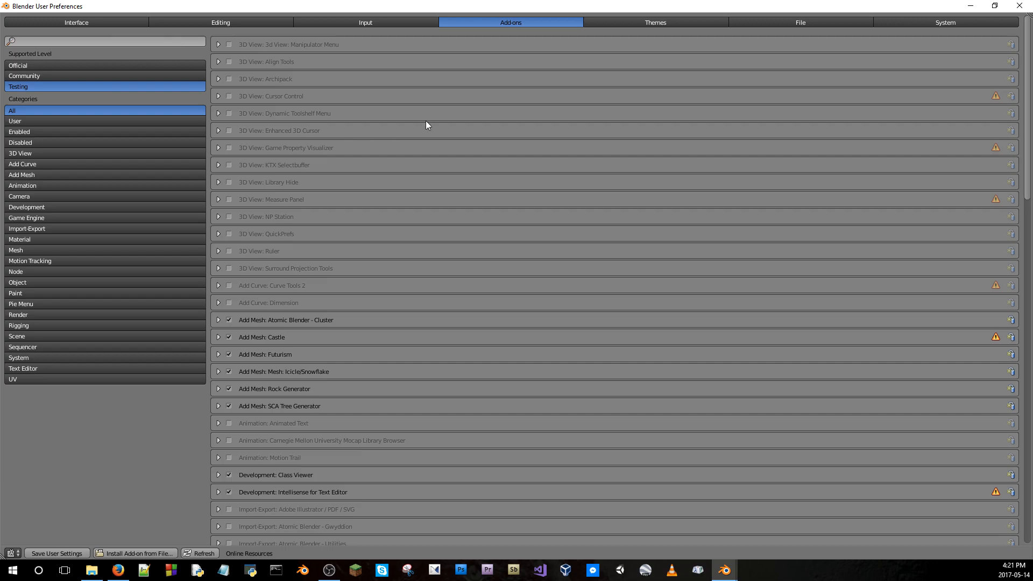
{"action": "left_click", "coordinate": [1020, 6]}
{"action": "middle_click_drag", "start_coordinate": [470, 269], "coordinate": [472, 277]}
{"action": "right_click", "coordinate": [485, 255]}
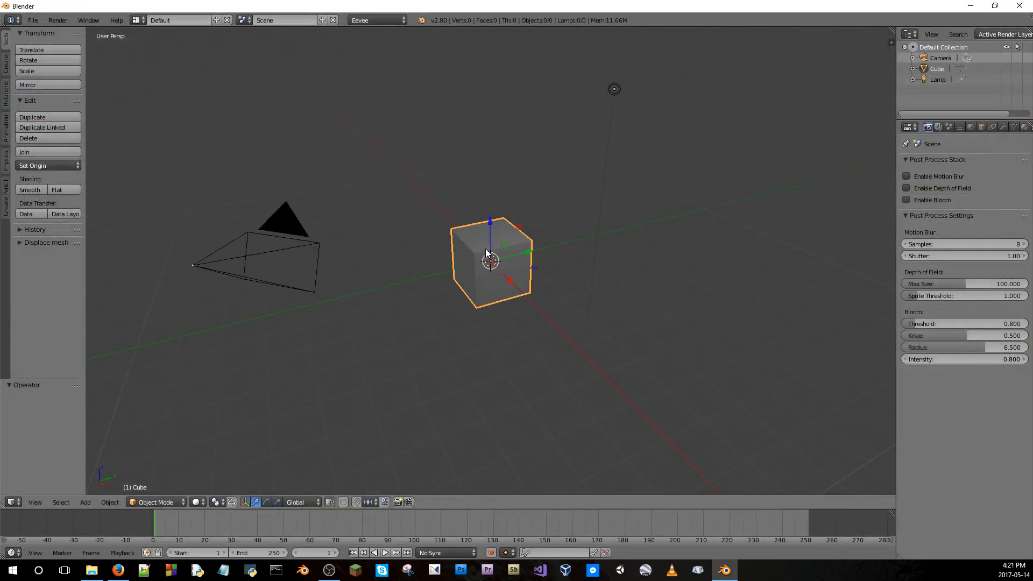
{"action": "left_click_drag", "start_coordinate": [523, 229], "coordinate": [558, 120]}
{"action": "right_click", "coordinate": [558, 120]}
{"action": "left_click", "coordinate": [11, 502]}
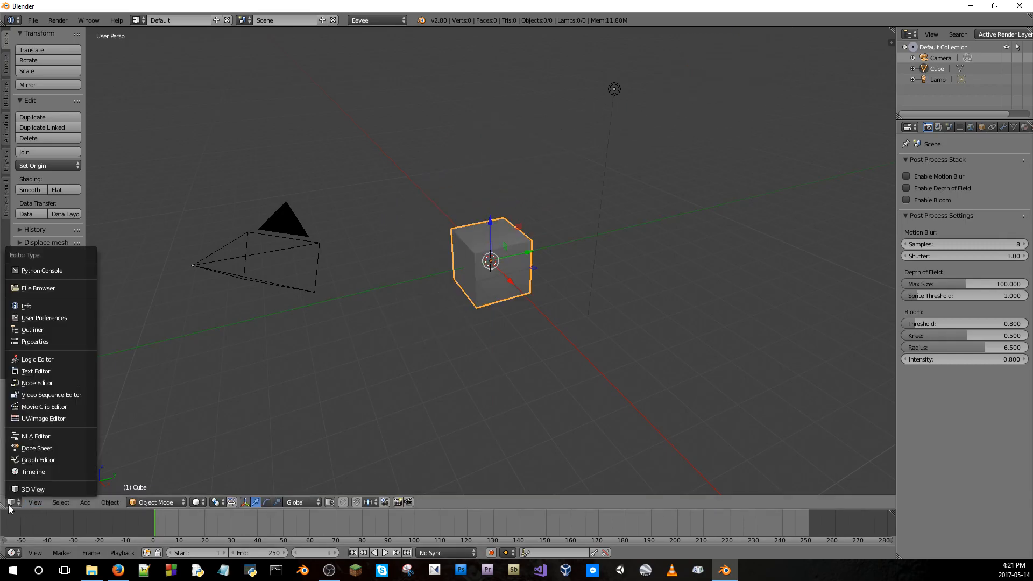
Switch the render engine to Cycles Render, set the device to GPU Compute, and widen the properties area
{"action": "left_click", "coordinate": [377, 19]}
{"action": "left_click", "coordinate": [391, 82]}
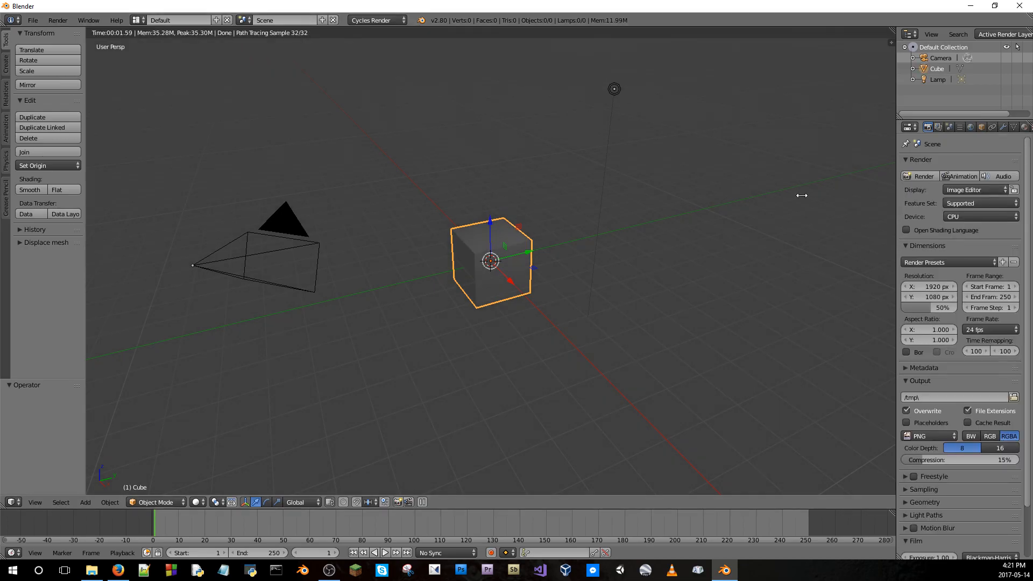
{"action": "left_click", "coordinate": [957, 218]}
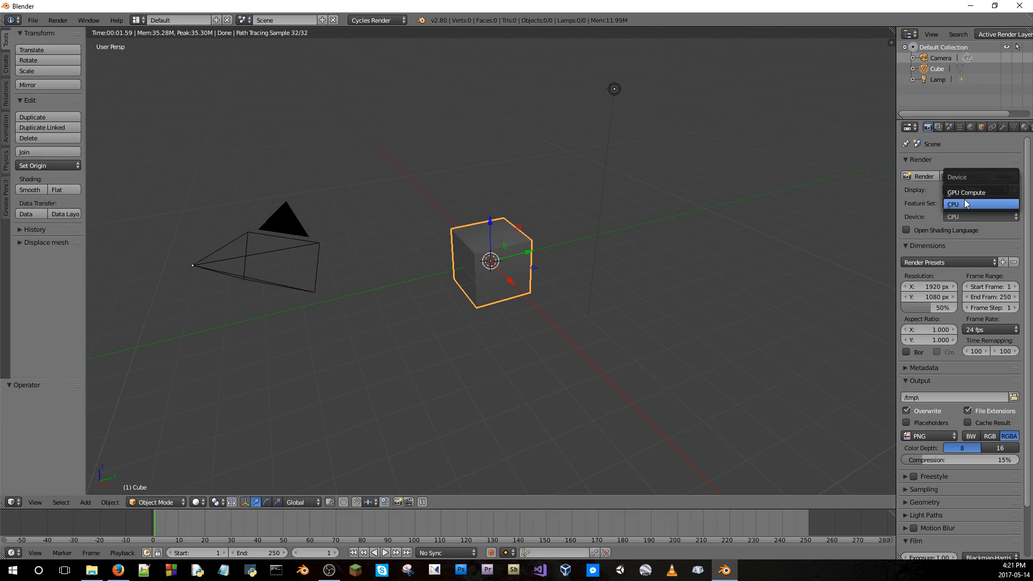
{"action": "left_click", "coordinate": [956, 194]}
{"action": "left_click_drag", "start_coordinate": [897, 194], "coordinate": [821, 194]}
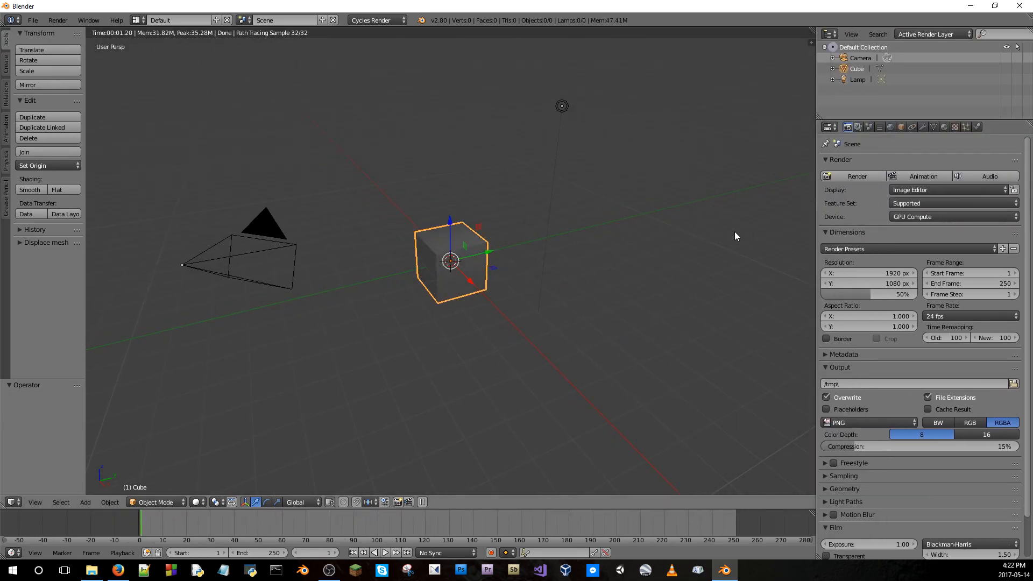
Delete the cube, camera and lamp from the default scene
{"action": "middle_click_drag", "start_coordinate": [731, 235], "coordinate": [661, 250]}
{"action": "key", "text": "a"}
{"action": "key", "text": "a"}
{"action": "key", "text": "x"}
{"action": "left_click", "coordinate": [536, 249]}
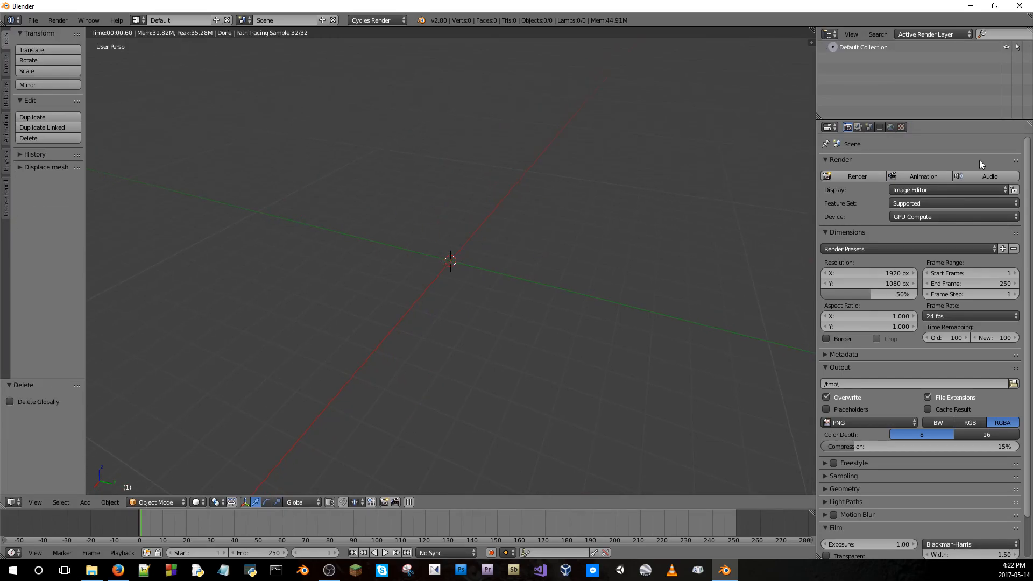
Try to import demon.fbx from the fbx conver folder in Documents
{"action": "left_click", "coordinate": [33, 20]}
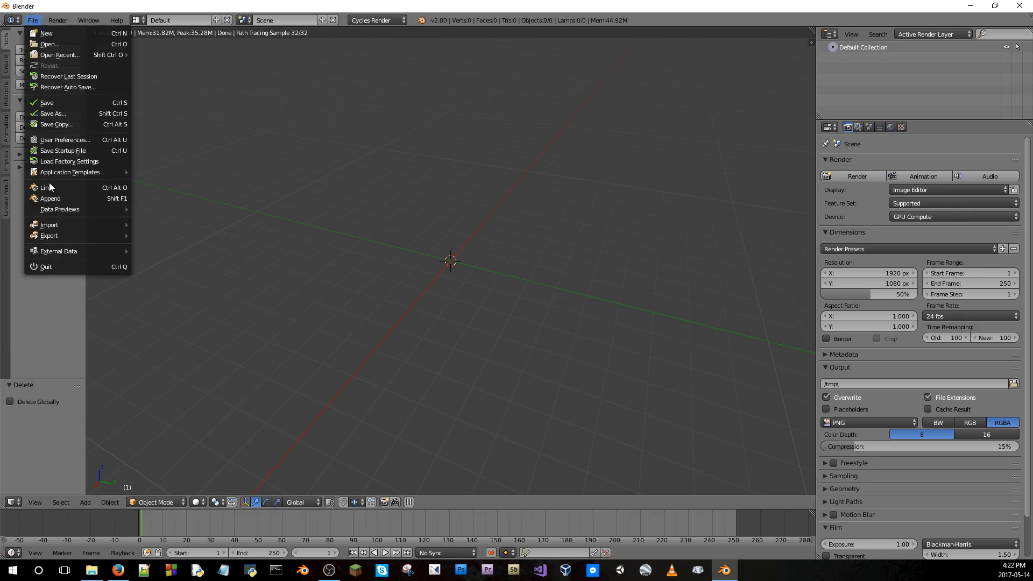
{"action": "mouse_move", "coordinate": [57, 226]}
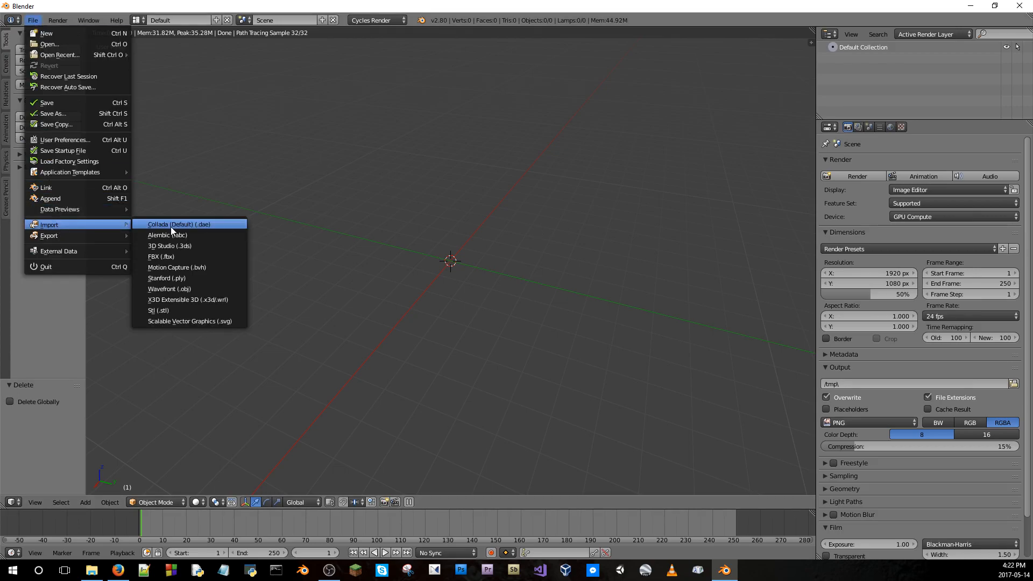
{"action": "left_click", "coordinate": [183, 255]}
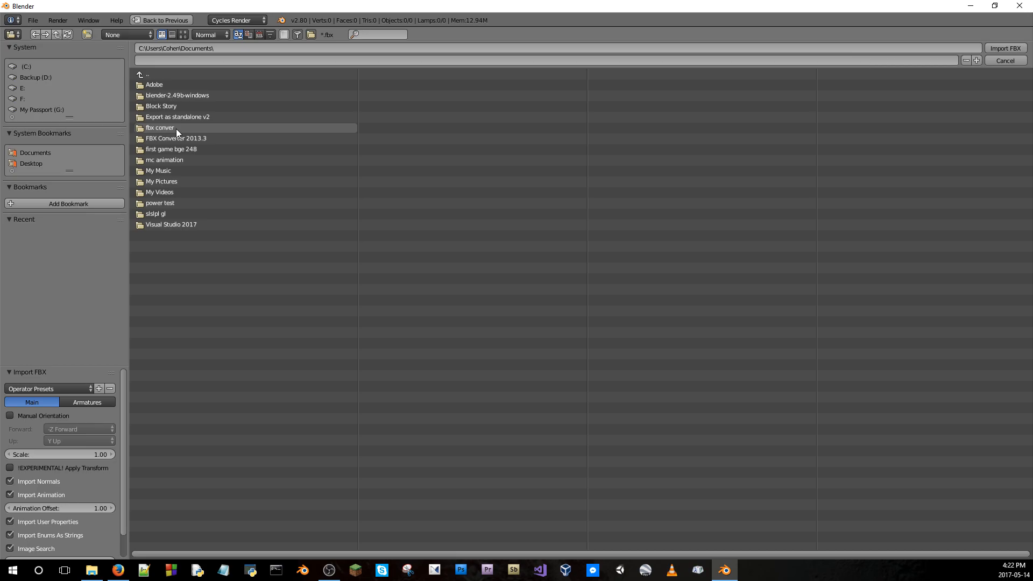
{"action": "left_click", "coordinate": [173, 128]}
{"action": "left_click", "coordinate": [159, 85]}
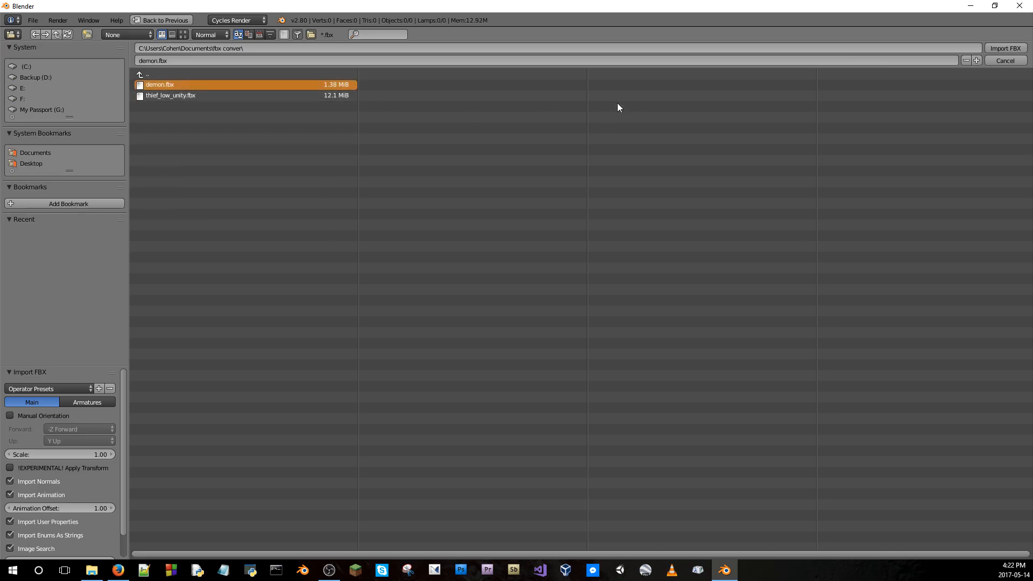
{"action": "left_click", "coordinate": [1005, 48]}
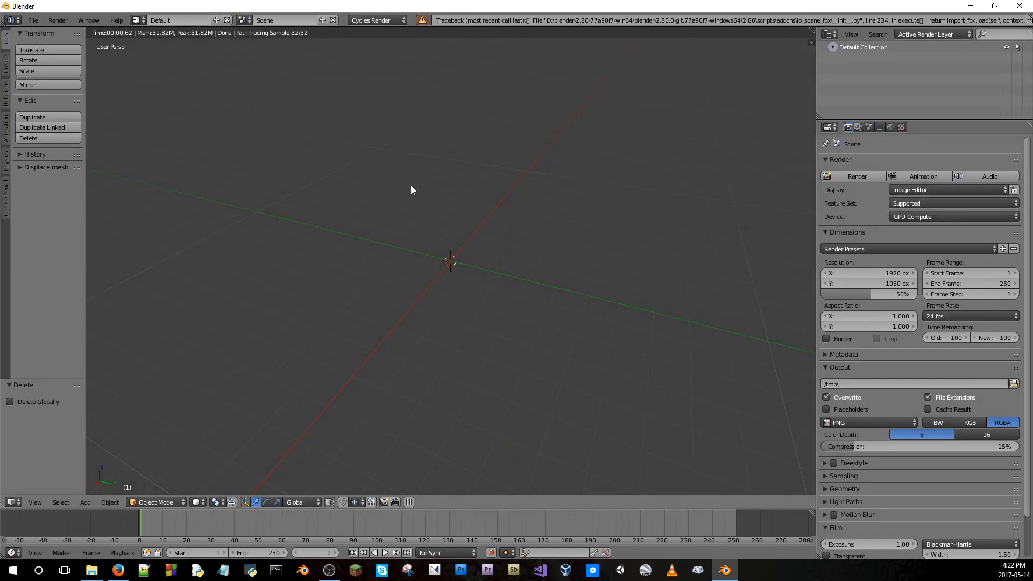
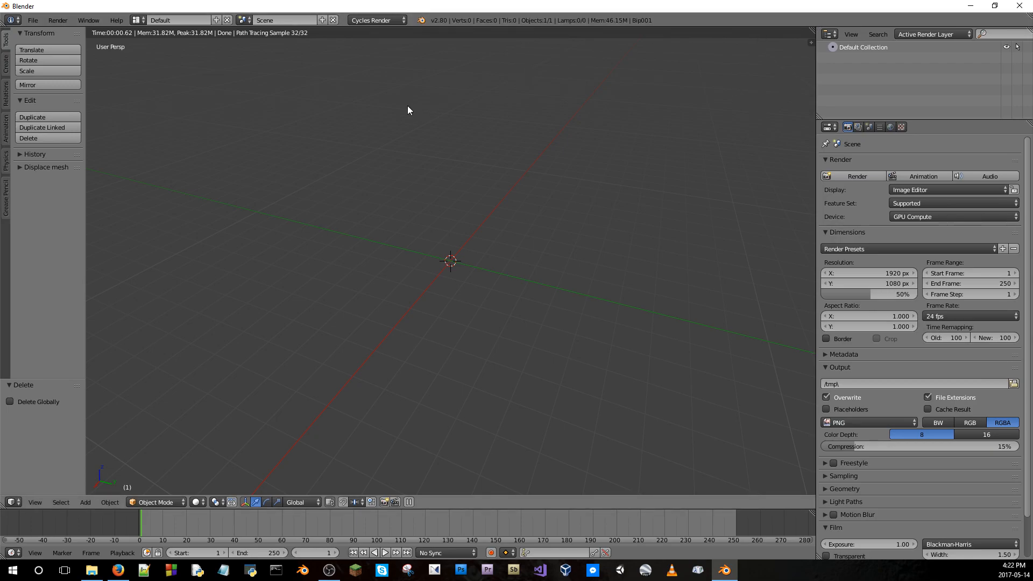
Examine the FBX import log and its traceback in the system console, and close the console window
{"action": "left_click", "coordinate": [88, 20]}
{"action": "left_click", "coordinate": [115, 90]}
{"action": "scroll", "coordinate": [159, 186], "scroll_direction": "up", "scroll_amount": 8}
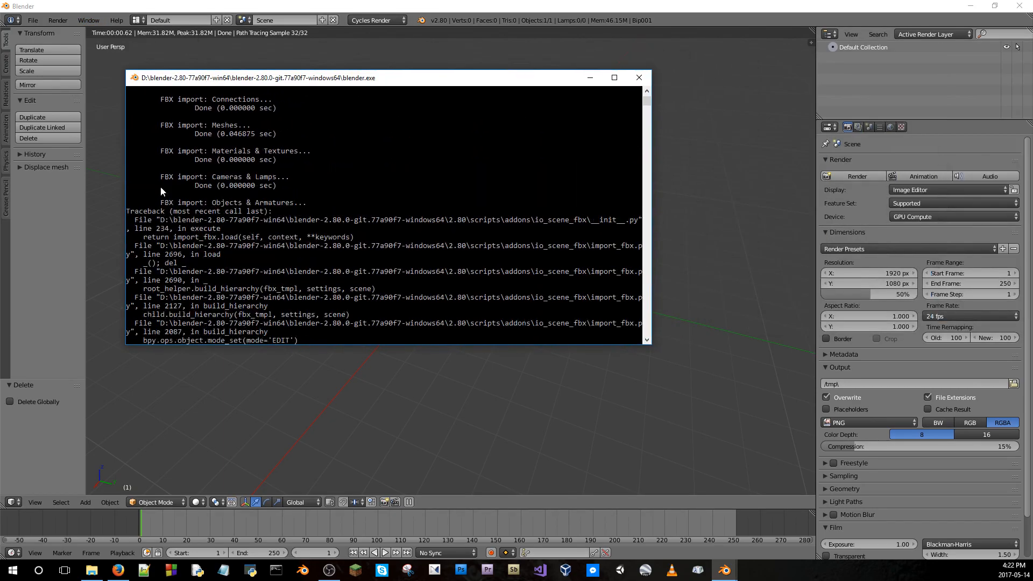
{"action": "scroll", "coordinate": [190, 219], "scroll_direction": "up", "scroll_amount": 8}
{"action": "scroll", "coordinate": [191, 220], "scroll_direction": "down", "scroll_amount": 9}
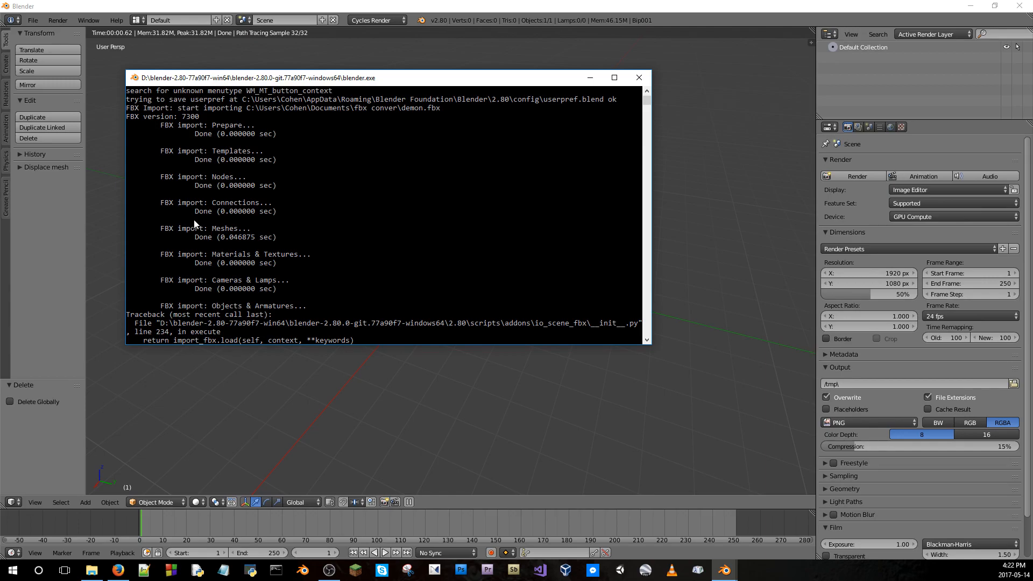
{"action": "scroll", "coordinate": [196, 230], "scroll_direction": "down", "scroll_amount": 9}
{"action": "scroll", "coordinate": [194, 240], "scroll_direction": "up", "scroll_amount": 1}
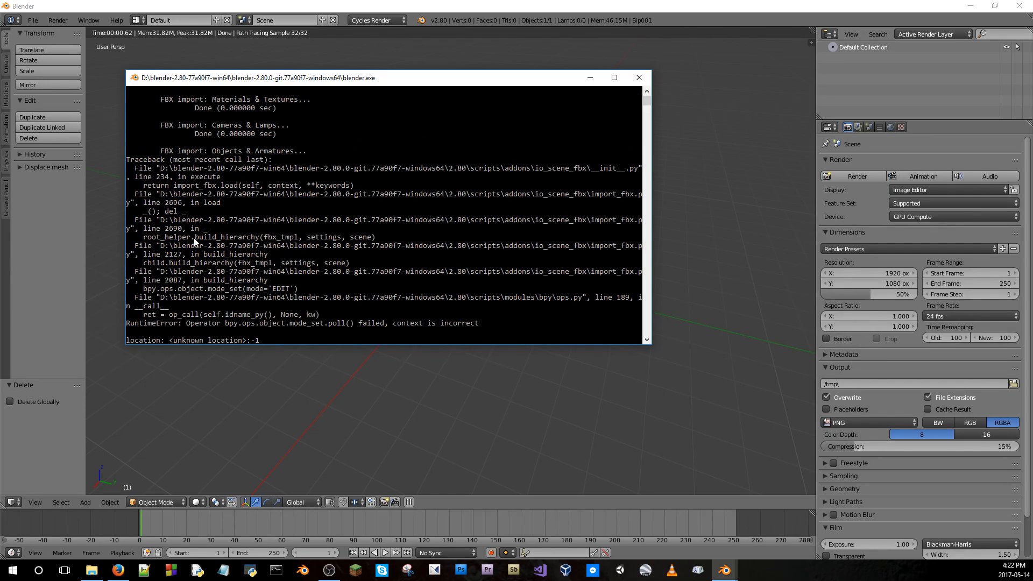
{"action": "scroll", "coordinate": [196, 240], "scroll_direction": "down", "scroll_amount": 1}
{"action": "scroll", "coordinate": [199, 240], "scroll_direction": "up", "scroll_amount": 3}
{"action": "left_click", "coordinate": [645, 79]}
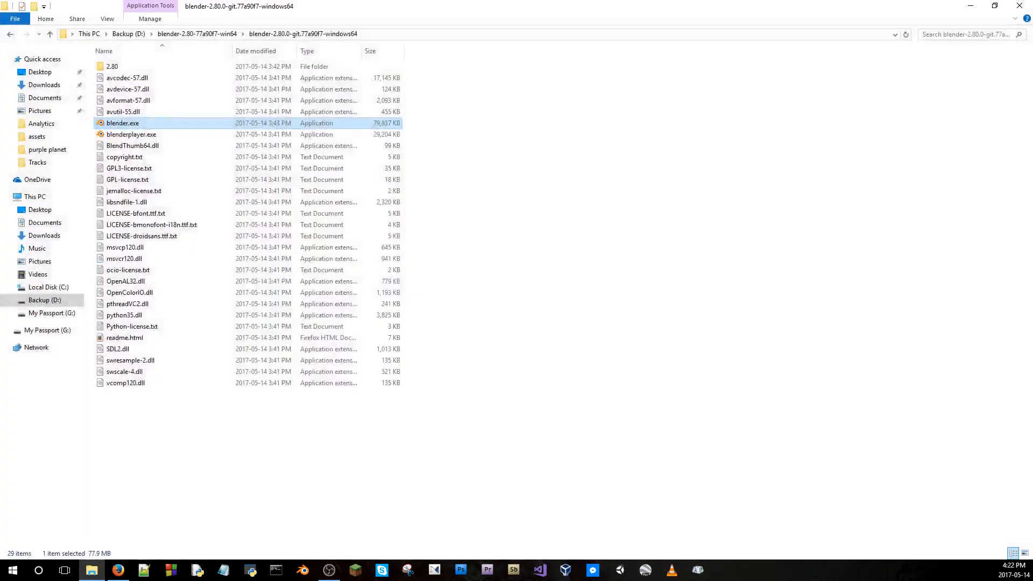
Relaunch blender.exe from the 2.80 build folder, dismiss the splash screen, and delete all objects of the default scene
{"action": "double_click", "coordinate": [174, 119]}
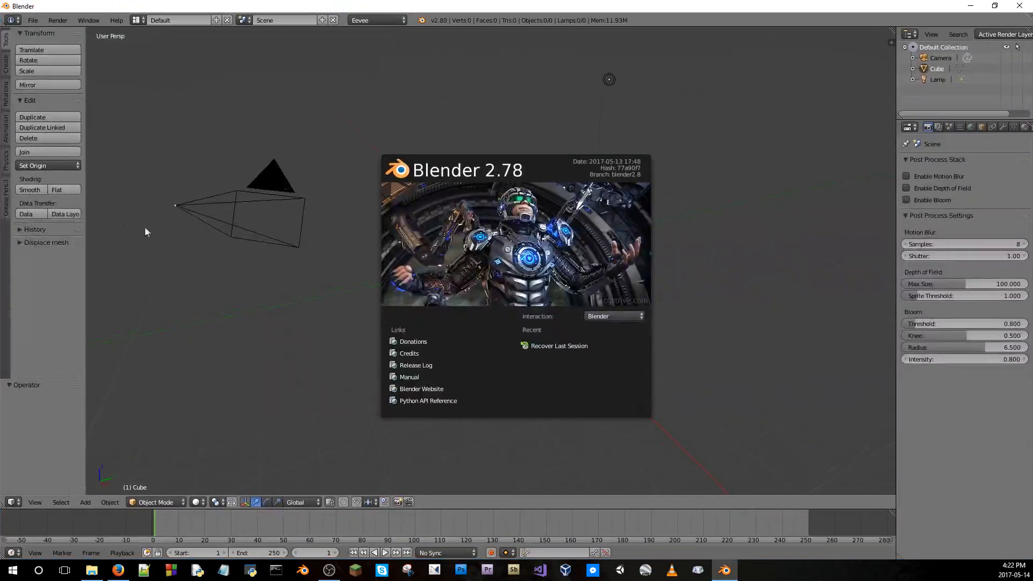
{"action": "left_click", "coordinate": [479, 232]}
{"action": "key", "text": "a"}
{"action": "key", "text": "a"}
{"action": "key", "text": "x"}
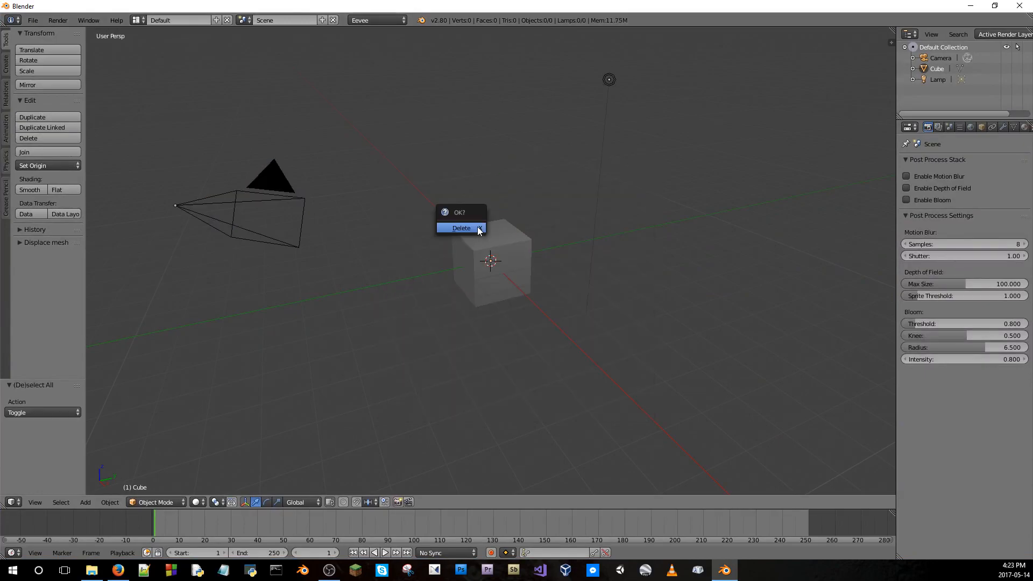
{"action": "key", "text": "a"}
{"action": "key", "text": "x"}
{"action": "left_click", "coordinate": [638, 231]}
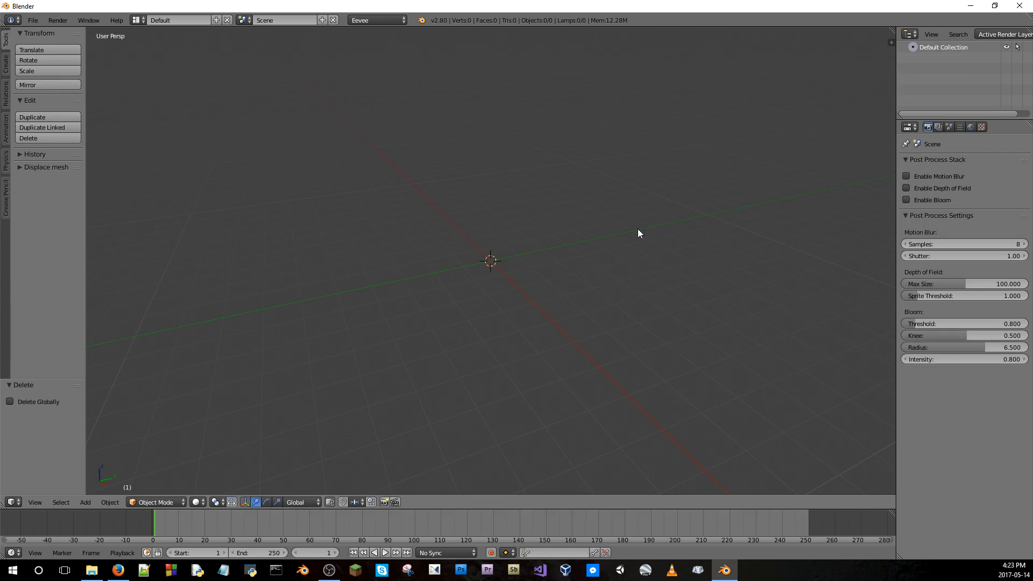
Close the File Explorer window of the Blender build folder
{"action": "left_click", "coordinate": [33, 20]}
{"action": "mouse_move", "coordinate": [68, 229]}
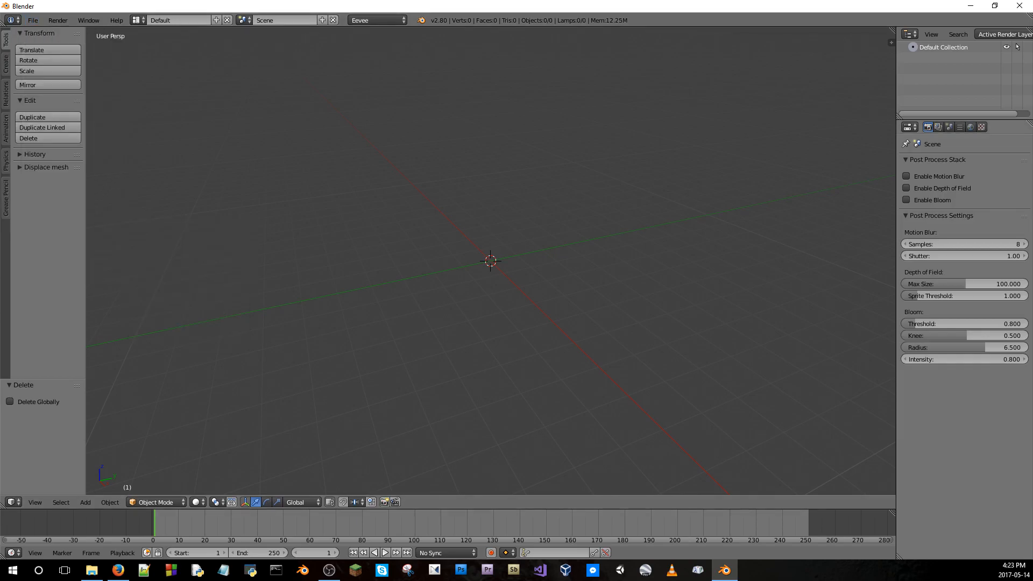
{"action": "left_click", "coordinate": [91, 570]}
{"action": "left_click", "coordinate": [1021, 4]}
Open 2.blend from the block story dragon folder inside Documents\mc animation
{"action": "left_click", "coordinate": [32, 20]}
{"action": "left_click", "coordinate": [46, 42]}
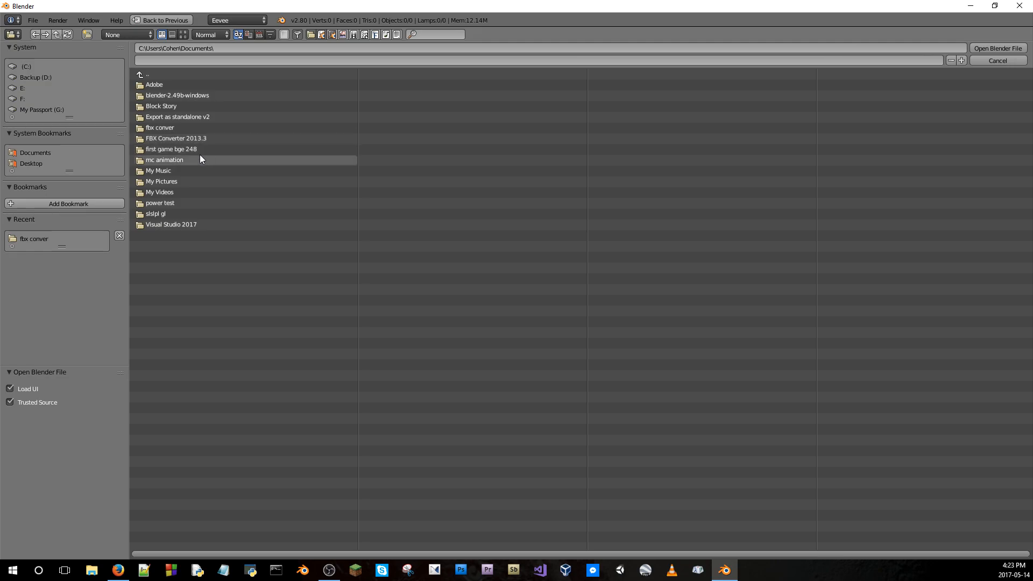
{"action": "left_click", "coordinate": [185, 160]}
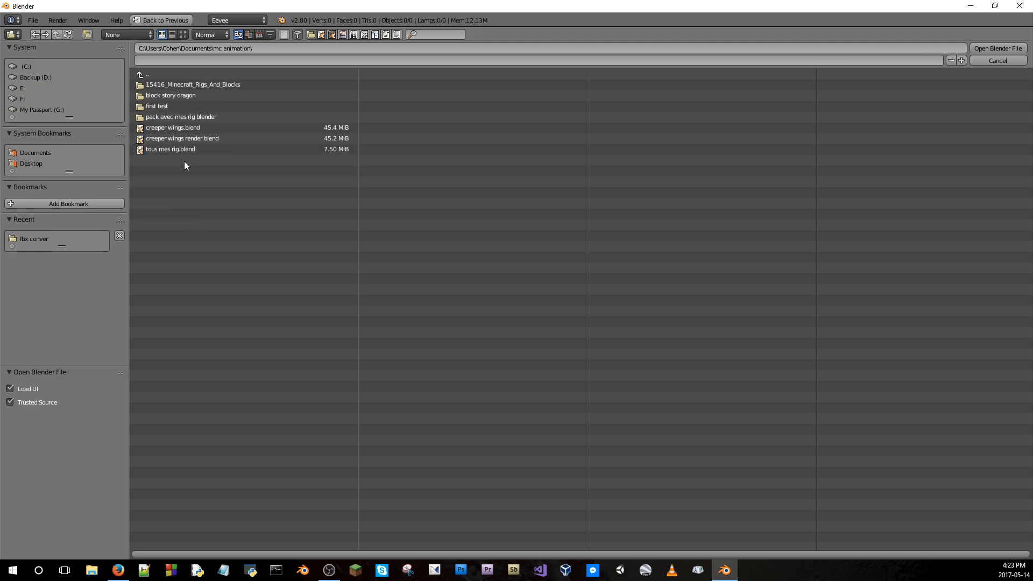
{"action": "left_click", "coordinate": [189, 96]}
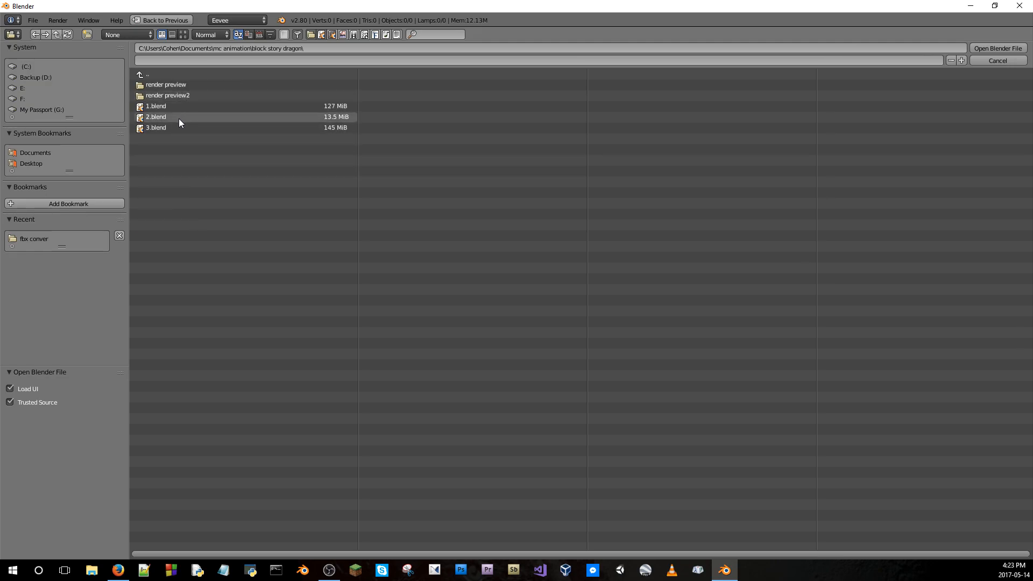
{"action": "left_click", "coordinate": [179, 118]}
{"action": "left_click", "coordinate": [973, 51]}
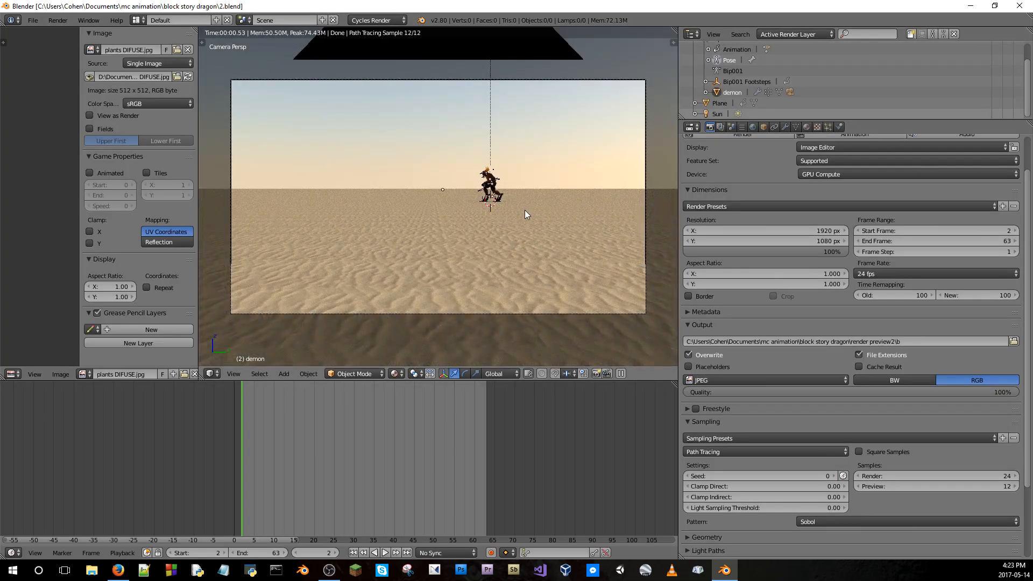
Inspect the demon on the desert plane from several angles and preview its animation in the rendered viewport
{"action": "scroll", "coordinate": [544, 186], "scroll_direction": "up", "scroll_amount": 7}
{"action": "scroll", "coordinate": [551, 189], "scroll_direction": "down", "scroll_amount": 6}
{"action": "scroll", "coordinate": [556, 193], "scroll_direction": "down", "scroll_amount": 1}
{"action": "scroll", "coordinate": [557, 192], "scroll_direction": "up", "scroll_amount": 1}
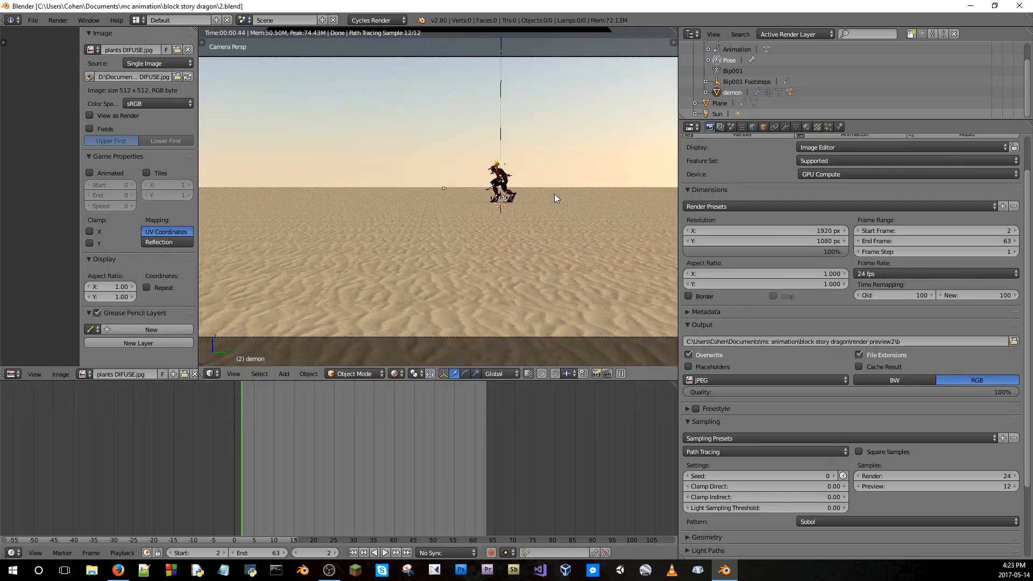
{"action": "scroll", "coordinate": [555, 193], "scroll_direction": "down", "scroll_amount": 1}
{"action": "middle_click_drag", "start_coordinate": [553, 195], "coordinate": [487, 227]}
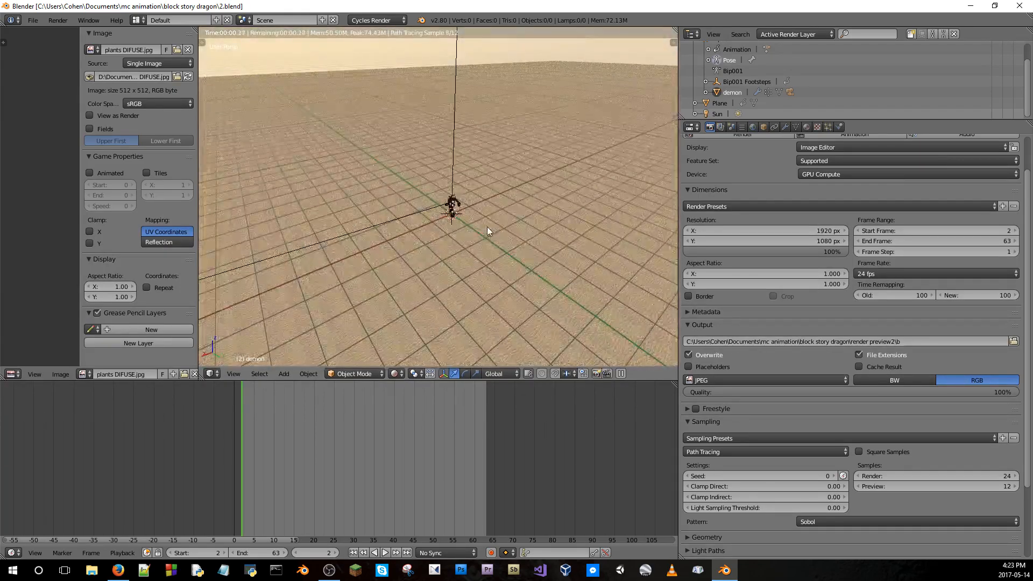
{"action": "scroll", "coordinate": [488, 229], "scroll_direction": "up", "scroll_amount": 12}
{"action": "scroll", "coordinate": [522, 239], "scroll_direction": "down", "scroll_amount": 5}
{"action": "key", "text": "alt+a"}
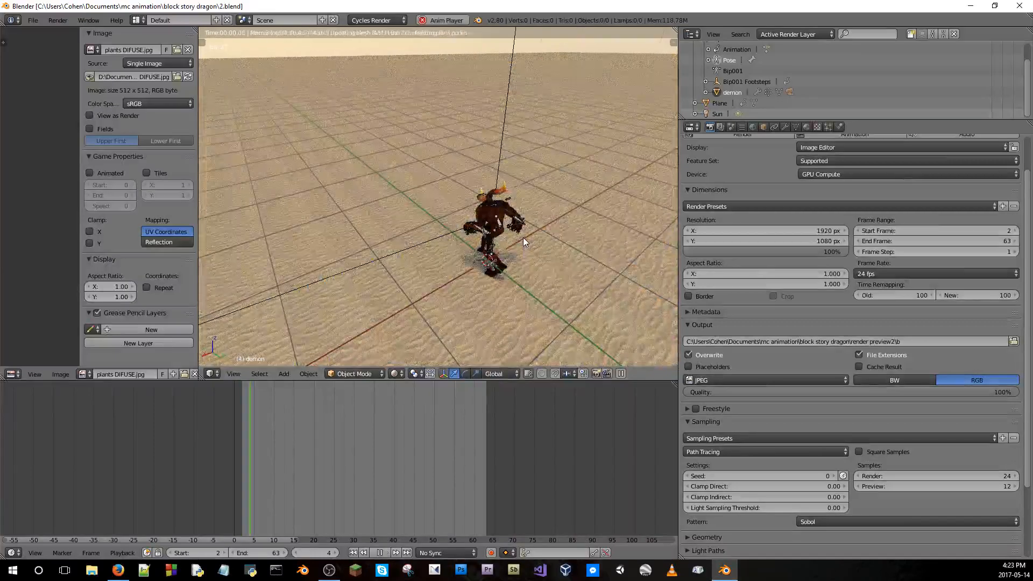
{"action": "key", "text": "alt+a"}
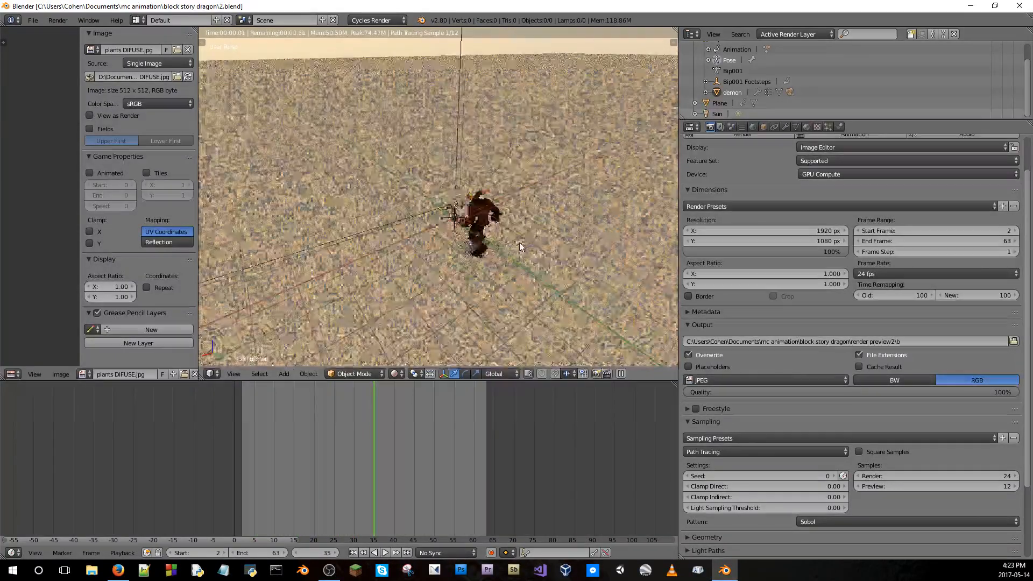
{"action": "scroll", "coordinate": [518, 246], "scroll_direction": "down", "scroll_amount": 5}
Set the viewport shading to Solid and view the scene through its camera
{"action": "left_click", "coordinate": [396, 373]}
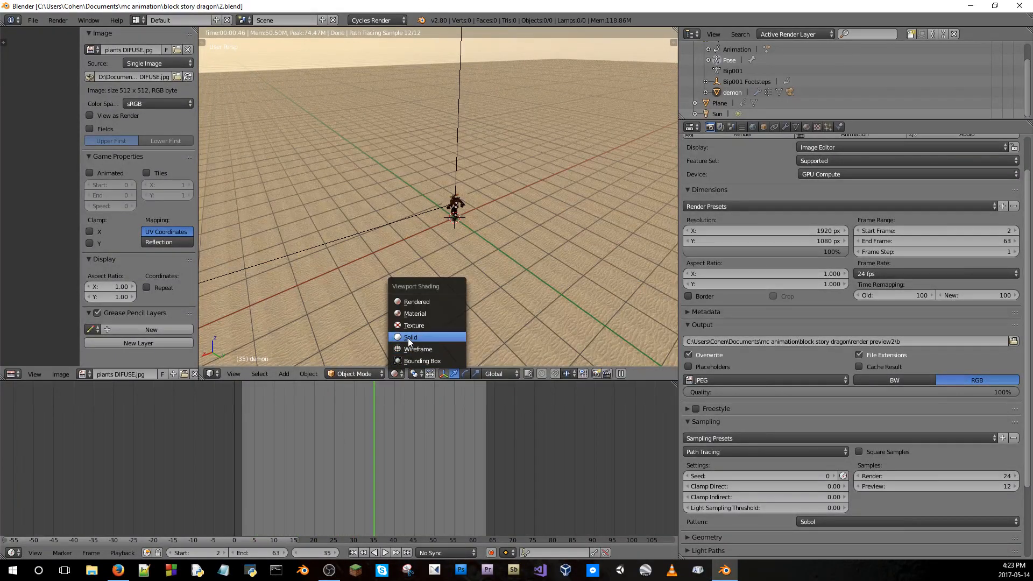
{"action": "mouse_move", "coordinate": [396, 278]}
{"action": "middle_mouse_down"}
{"action": "mouse_move", "coordinate": [473, 261]}
{"action": "mouse_move", "coordinate": [473, 250]}
{"action": "middle_mouse_up"}
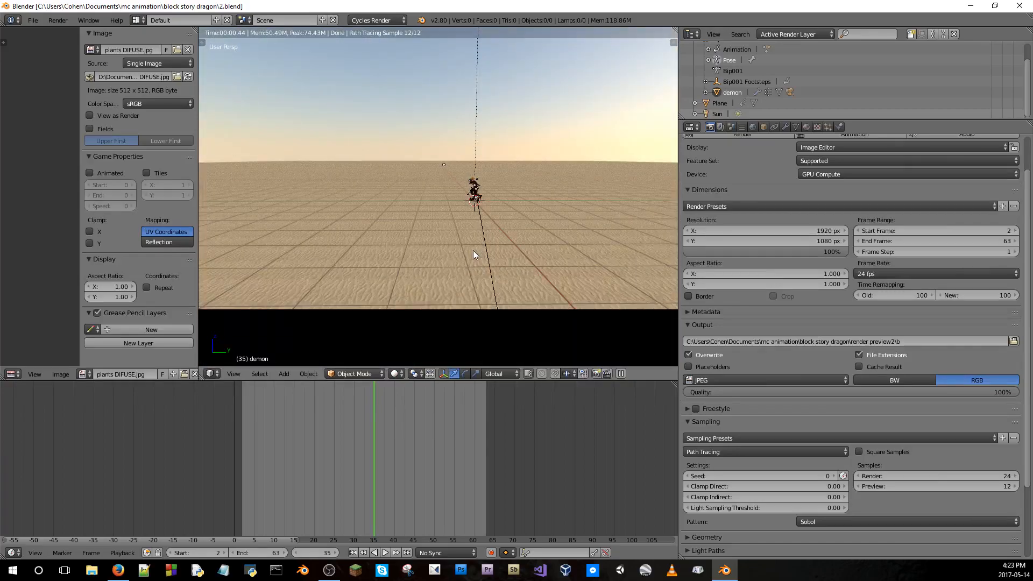
{"action": "key", "text": "KP_0"}
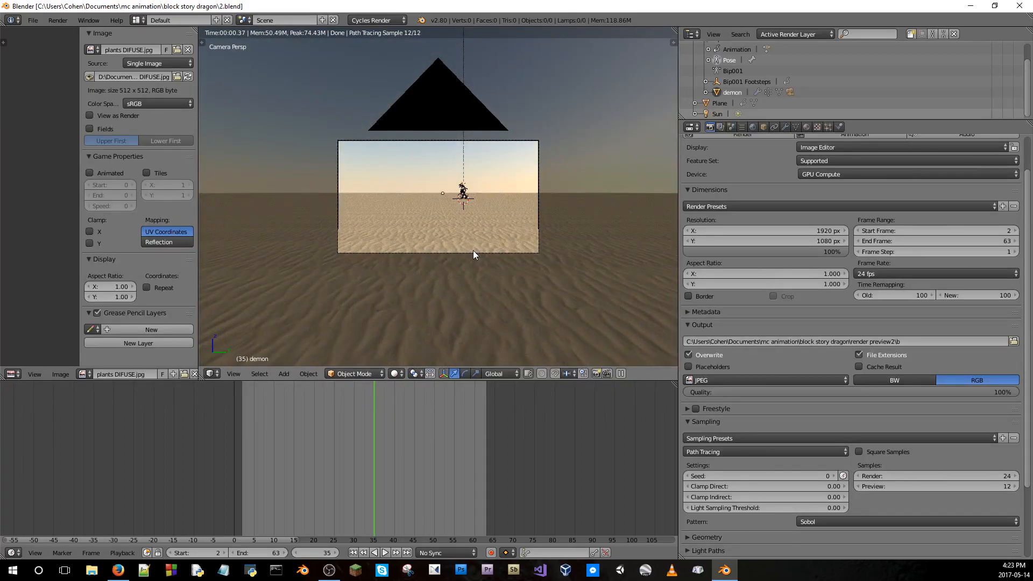
Inspect the demon up close from several angles and play its animation in the rendered viewport
{"action": "middle_click_drag", "start_coordinate": [473, 250], "coordinate": [536, 256]}
{"action": "scroll", "coordinate": [537, 257], "scroll_direction": "up", "scroll_amount": 9}
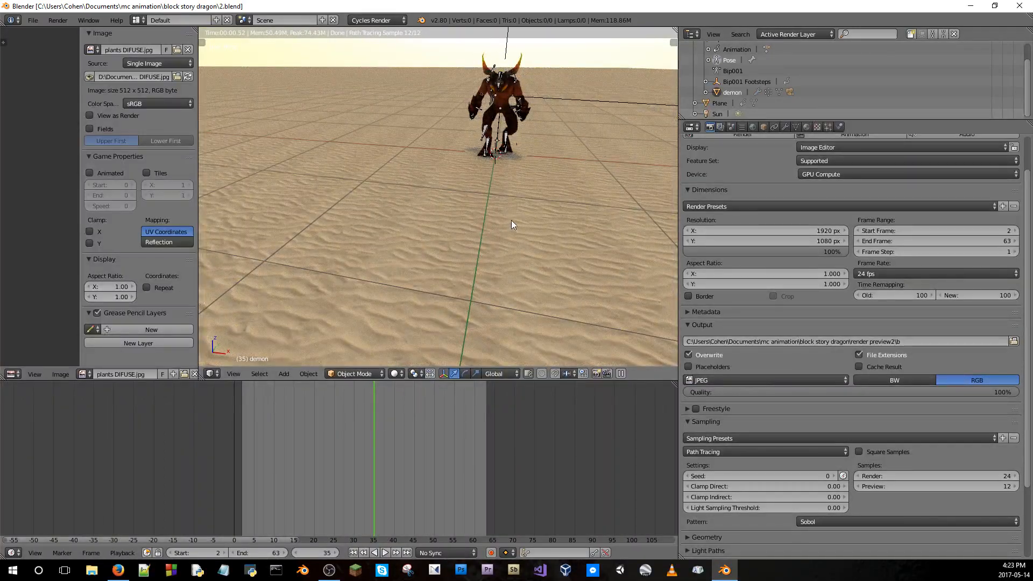
{"action": "middle_click_drag", "start_coordinate": [536, 177], "coordinate": [461, 295]}
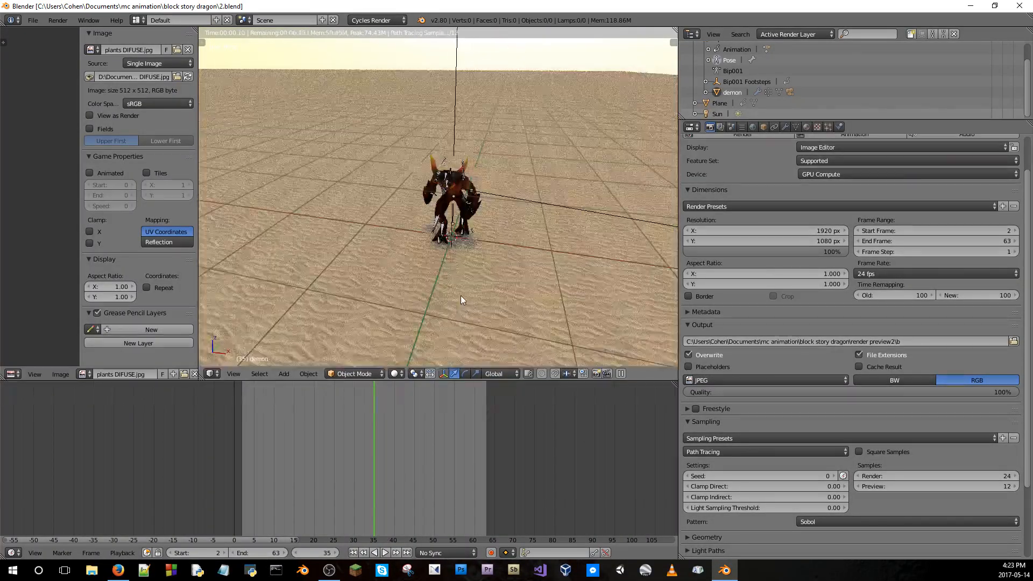
{"action": "key", "text": "alt+a"}
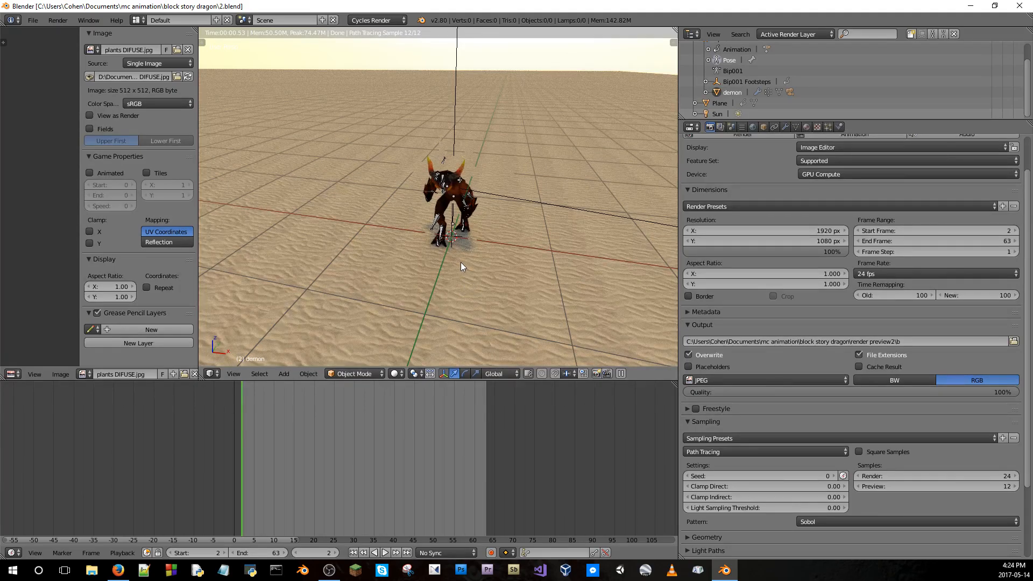
{"action": "middle_click_drag", "start_coordinate": [538, 221], "coordinate": [500, 214]}
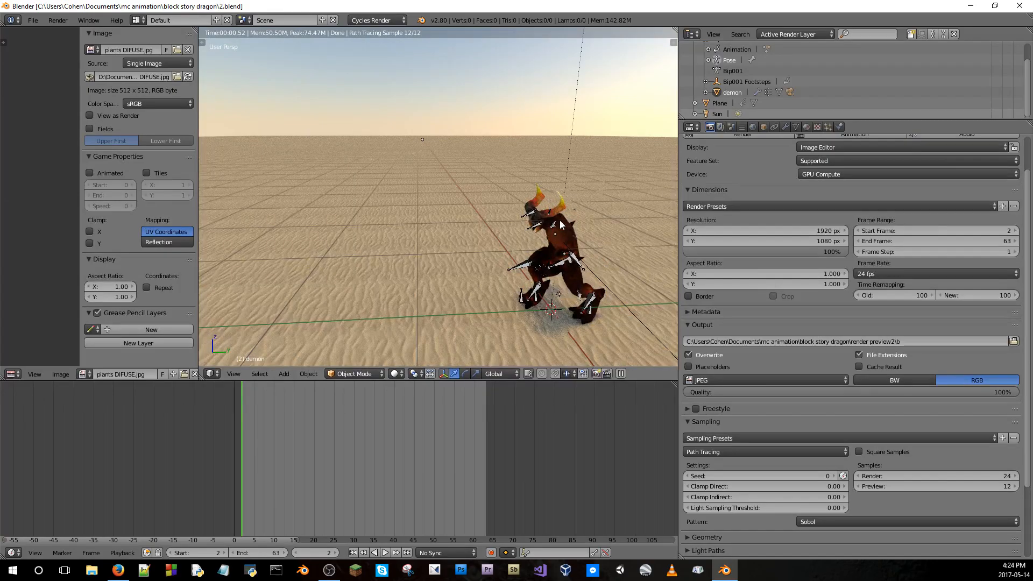
{"action": "middle_click_drag", "start_coordinate": [505, 182], "coordinate": [467, 168]}
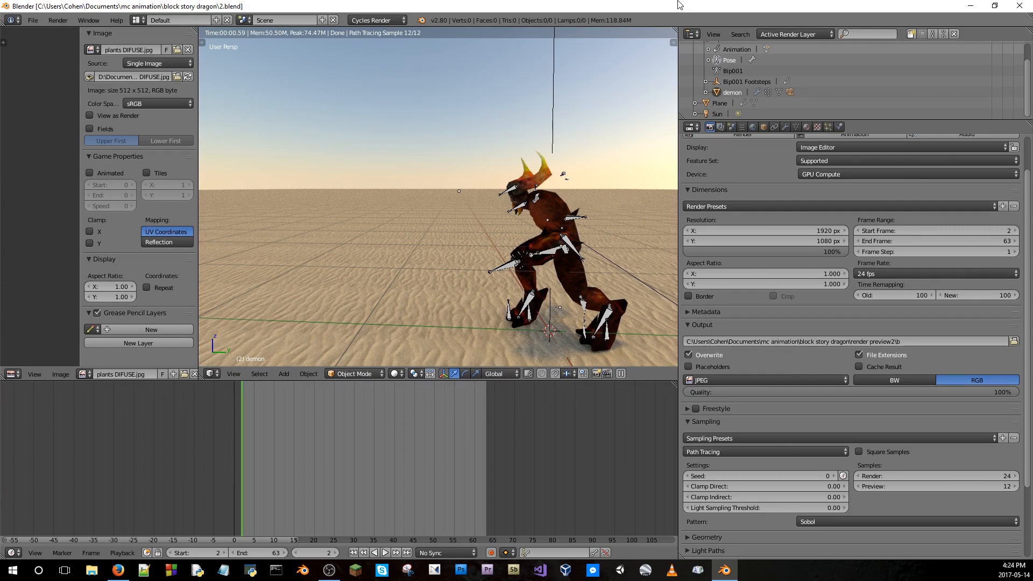
{"action": "left_click_drag", "start_coordinate": [676, 8], "coordinate": [678, 179]}
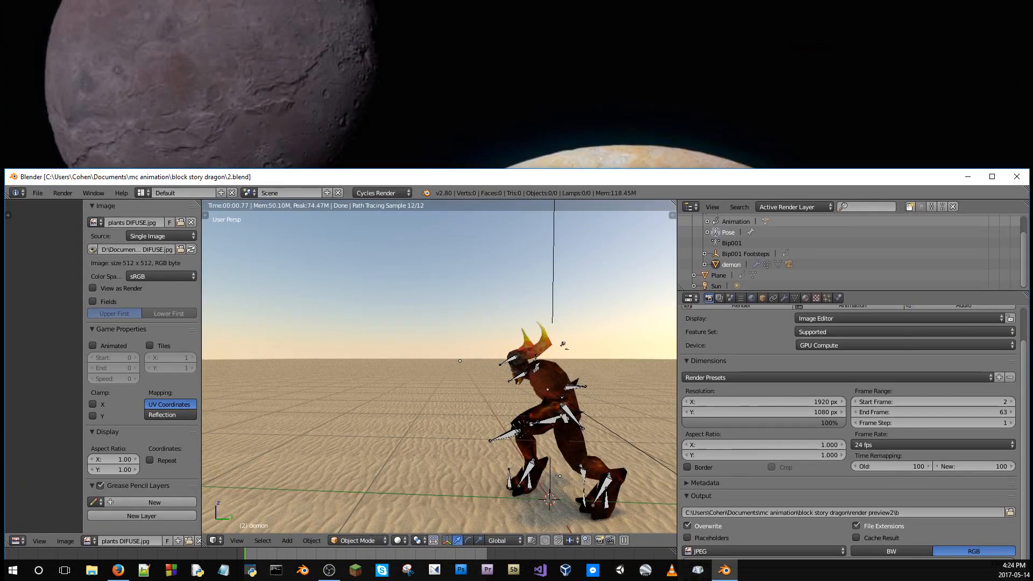
{"action": "left_click_drag", "start_coordinate": [623, 73], "coordinate": [1032, 102]}
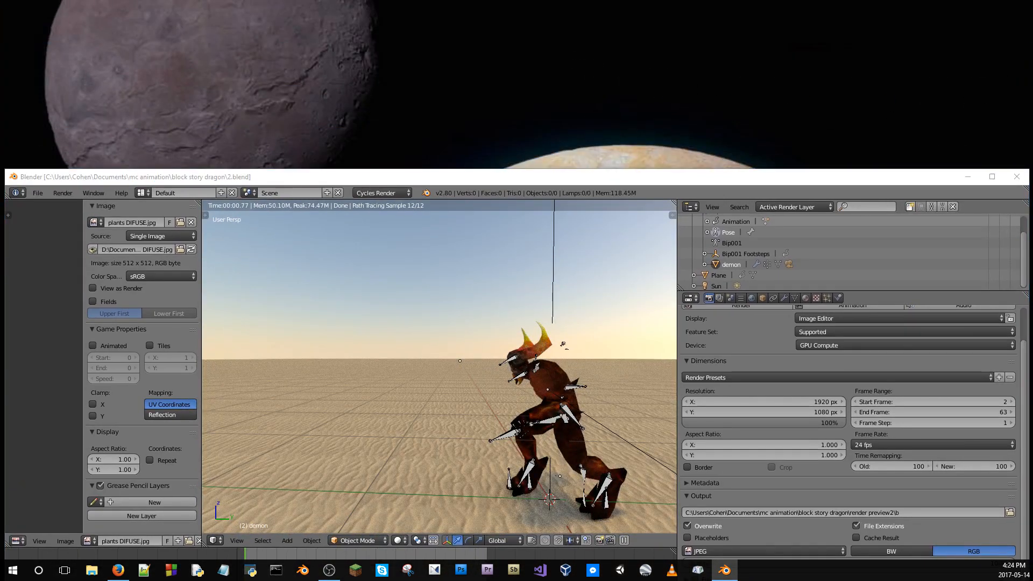
{"action": "left_click_drag", "start_coordinate": [728, 182], "coordinate": [737, 0]}
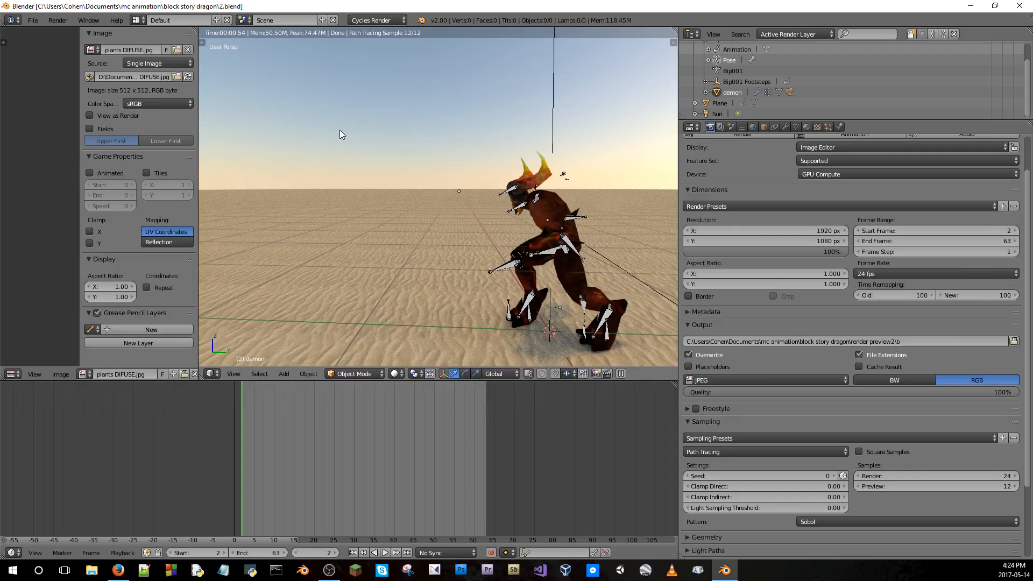
View the demon from another side and toggle the viewport shading, ending with Rendered
{"action": "middle_click_drag", "start_coordinate": [362, 147], "coordinate": [464, 173]}
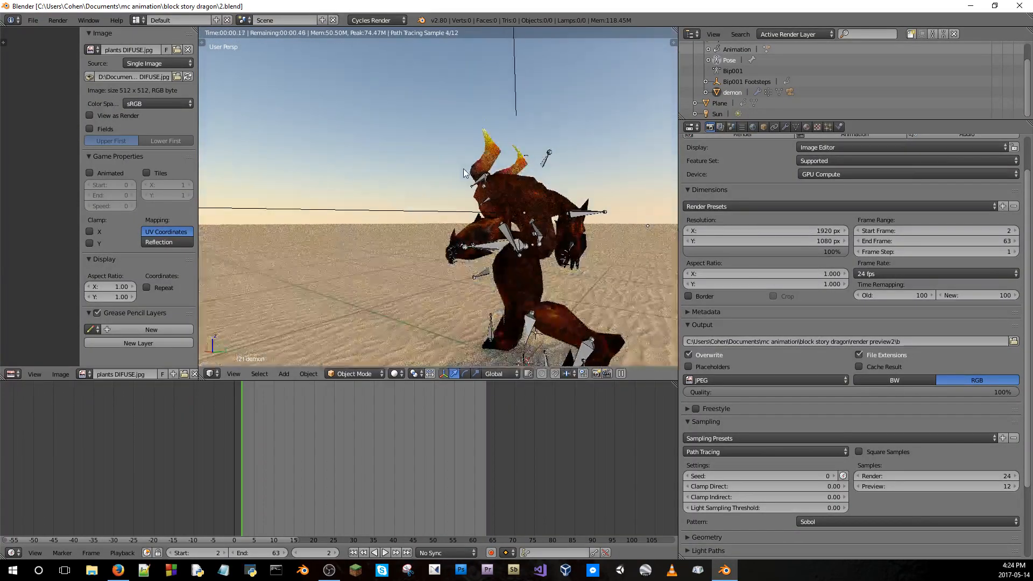
{"action": "left_click", "coordinate": [396, 374]}
{"action": "left_click", "coordinate": [396, 374]}
{"action": "left_click", "coordinate": [404, 349]}
{"action": "key", "text": "shift+z"}
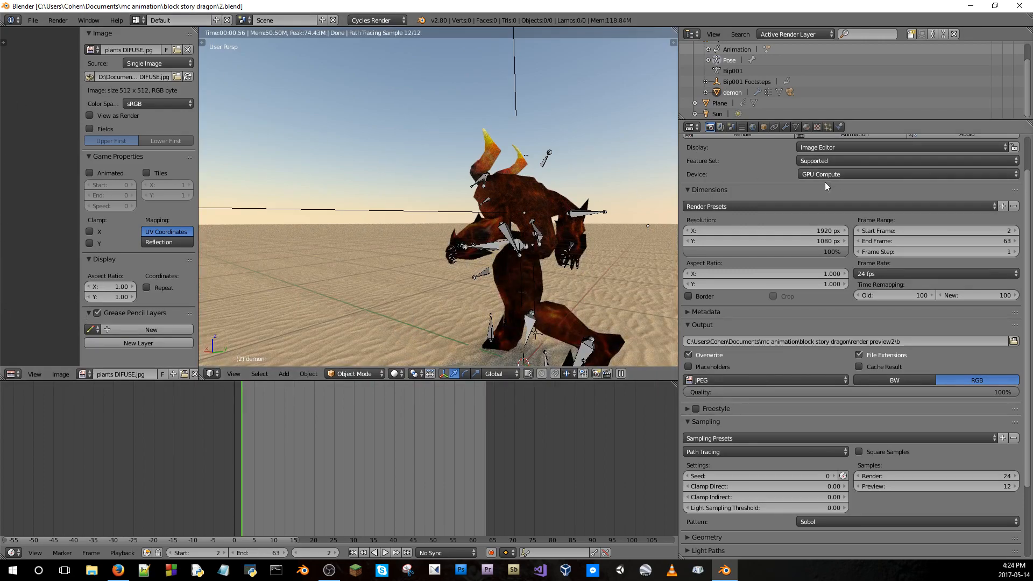
Render a still image of the current frame with Cycles
{"action": "scroll", "coordinate": [871, 333], "scroll_direction": "down", "scroll_amount": 4}
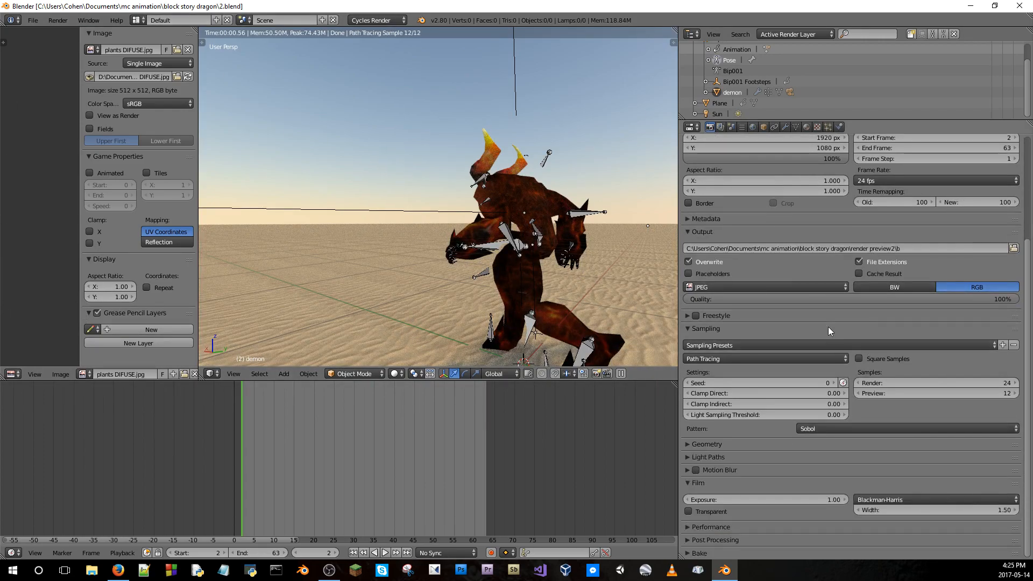
{"action": "scroll", "coordinate": [850, 323], "scroll_direction": "up", "scroll_amount": 6}
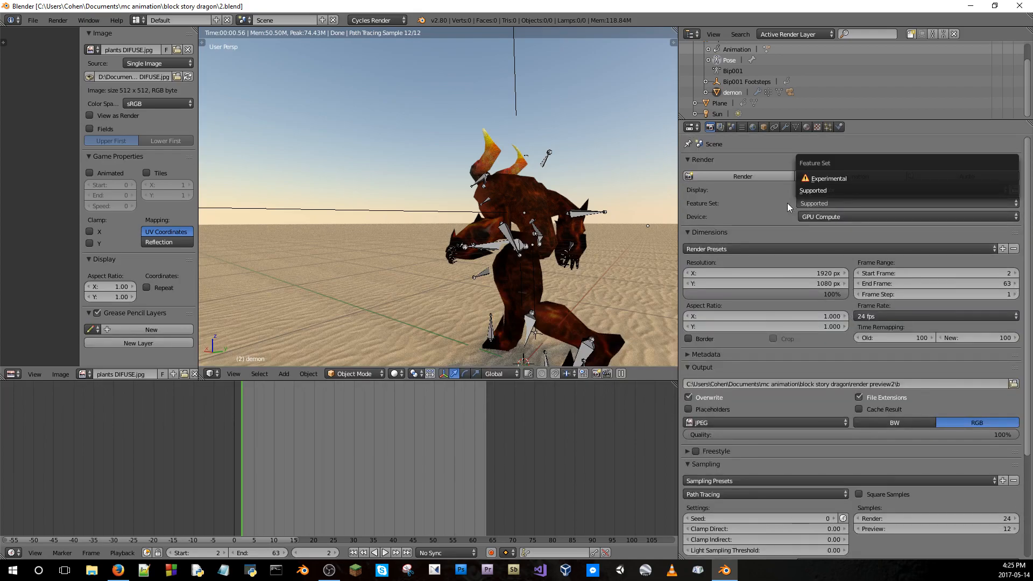
{"action": "scroll", "coordinate": [765, 192], "scroll_direction": "down", "scroll_amount": 2}
{"action": "scroll", "coordinate": [774, 205], "scroll_direction": "up", "scroll_amount": 2}
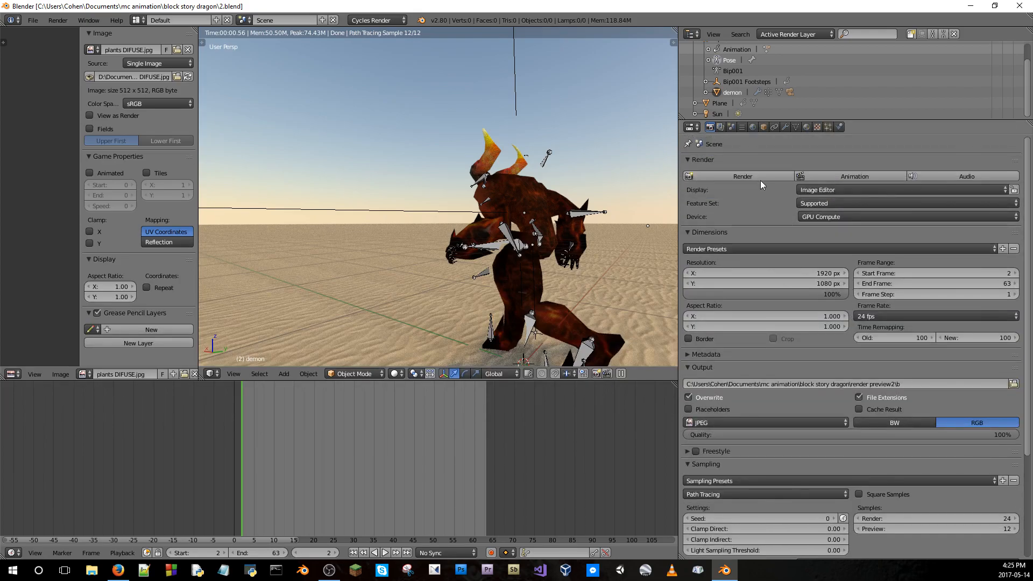
{"action": "left_click", "coordinate": [753, 177]}
{"action": "scroll", "coordinate": [468, 208], "scroll_direction": "down", "scroll_amount": 5}
{"action": "scroll", "coordinate": [484, 211], "scroll_direction": "up", "scroll_amount": 5}
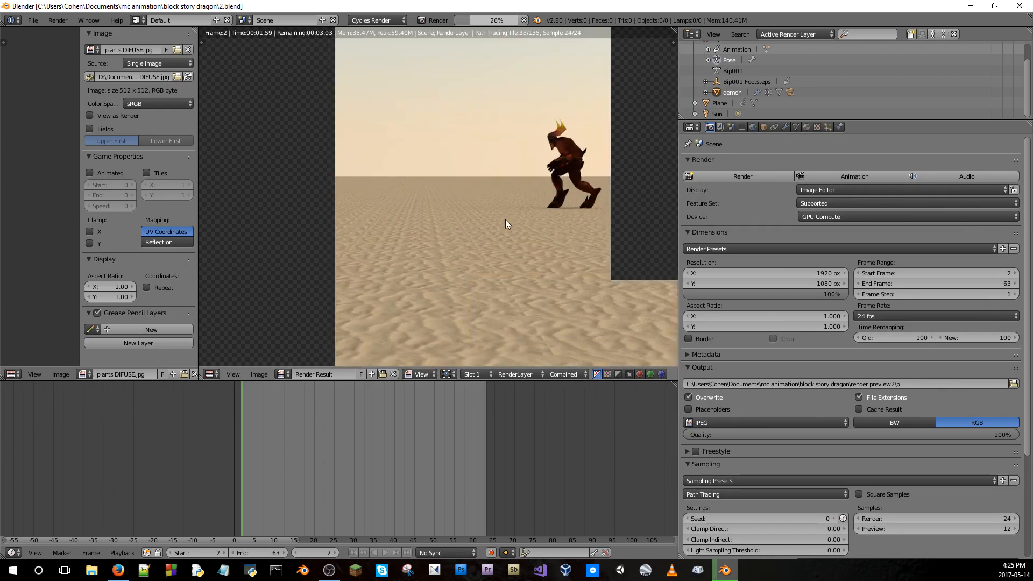
Examine the demon and the desert floor in the rendered image
{"action": "middle_click_drag", "start_coordinate": [510, 204], "coordinate": [298, 238]}
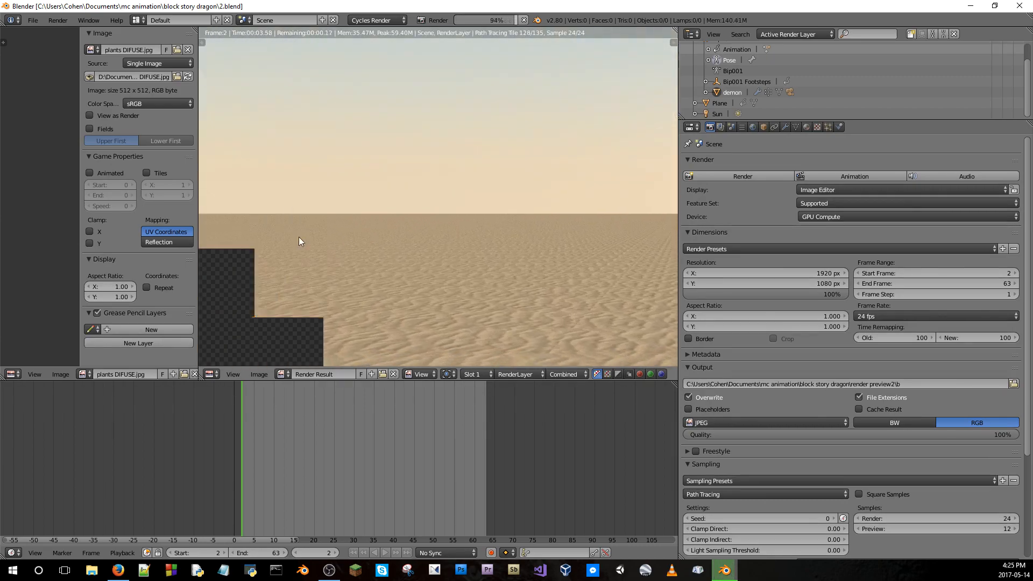
{"action": "scroll", "coordinate": [353, 254], "scroll_direction": "down", "scroll_amount": 6}
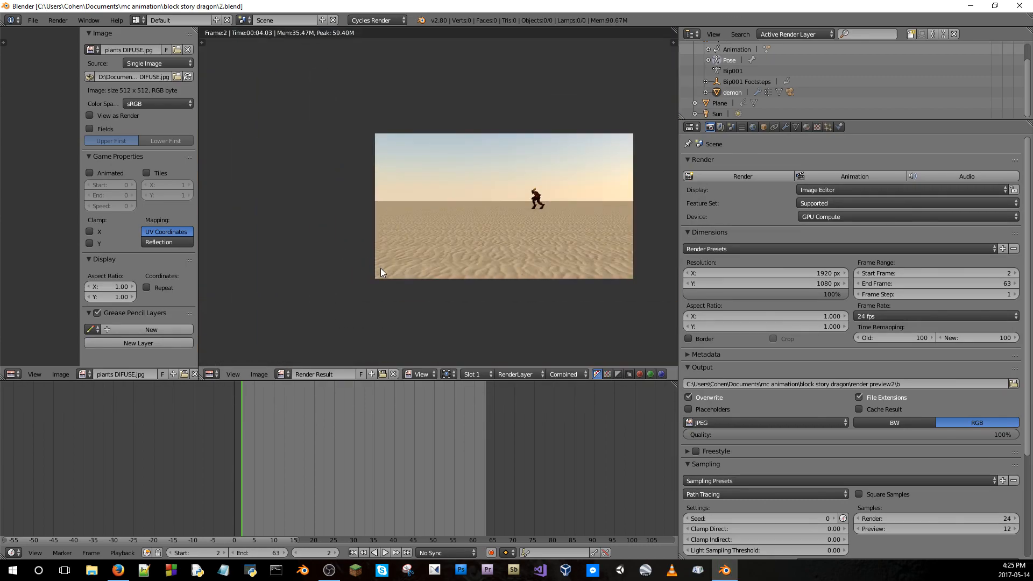
{"action": "middle_click_drag", "start_coordinate": [576, 185], "coordinate": [365, 141]}
{"action": "scroll", "coordinate": [528, 221], "scroll_direction": "up", "scroll_amount": 3}
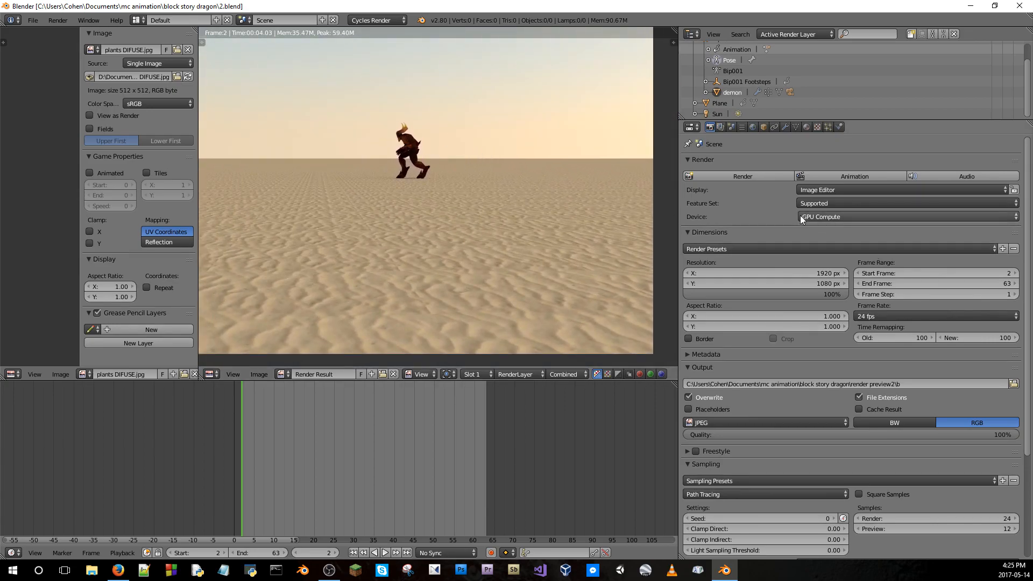
Look through the Geometry, Light Paths and Motion Blur render settings and expand the Performance settings
{"action": "scroll", "coordinate": [816, 291], "scroll_direction": "down", "scroll_amount": 5}
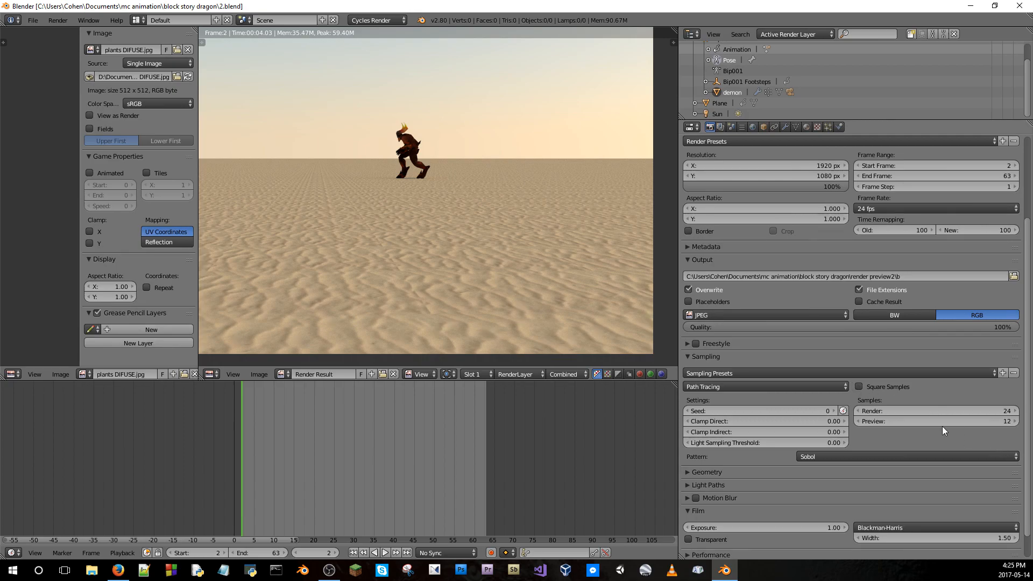
{"action": "scroll", "coordinate": [805, 409], "scroll_direction": "down", "scroll_amount": 1}
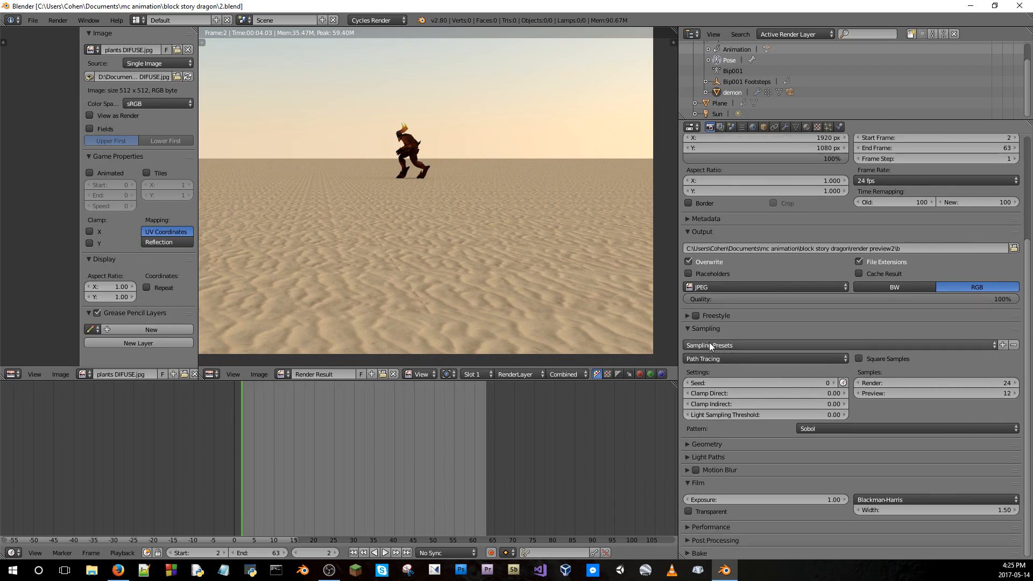
{"action": "left_click", "coordinate": [721, 445]}
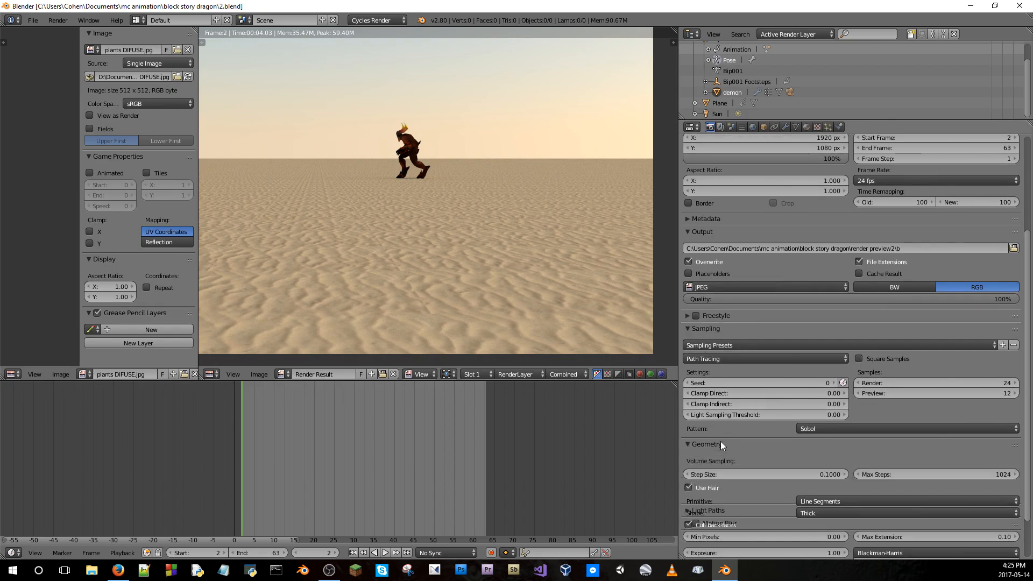
{"action": "scroll", "coordinate": [722, 443], "scroll_direction": "down", "scroll_amount": 3}
{"action": "left_click", "coordinate": [705, 358]}
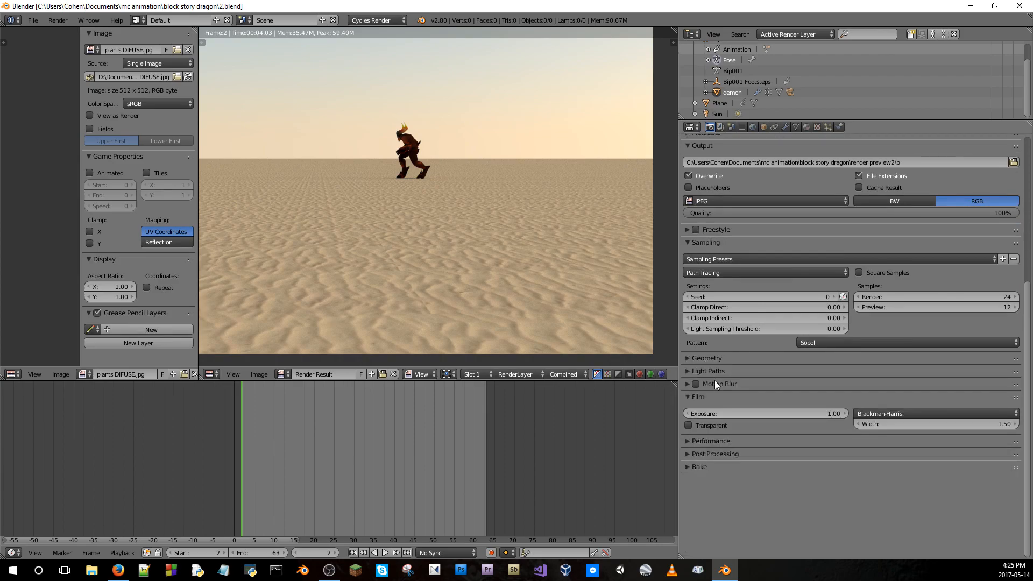
{"action": "left_click", "coordinate": [712, 371]}
{"action": "left_click", "coordinate": [714, 370]}
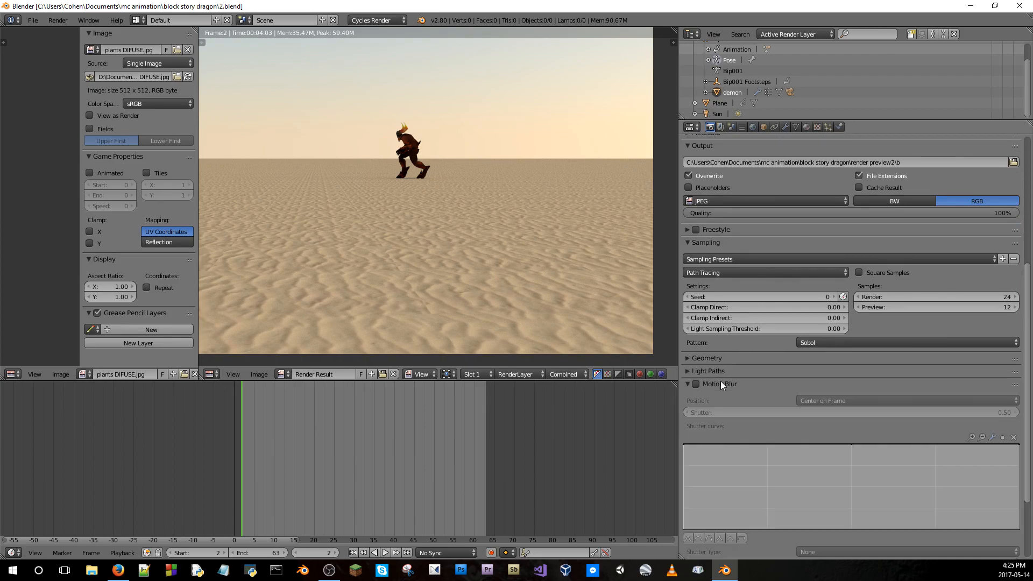
{"action": "left_click", "coordinate": [733, 441]}
{"action": "scroll", "coordinate": [732, 444], "scroll_direction": "down", "scroll_amount": 1}
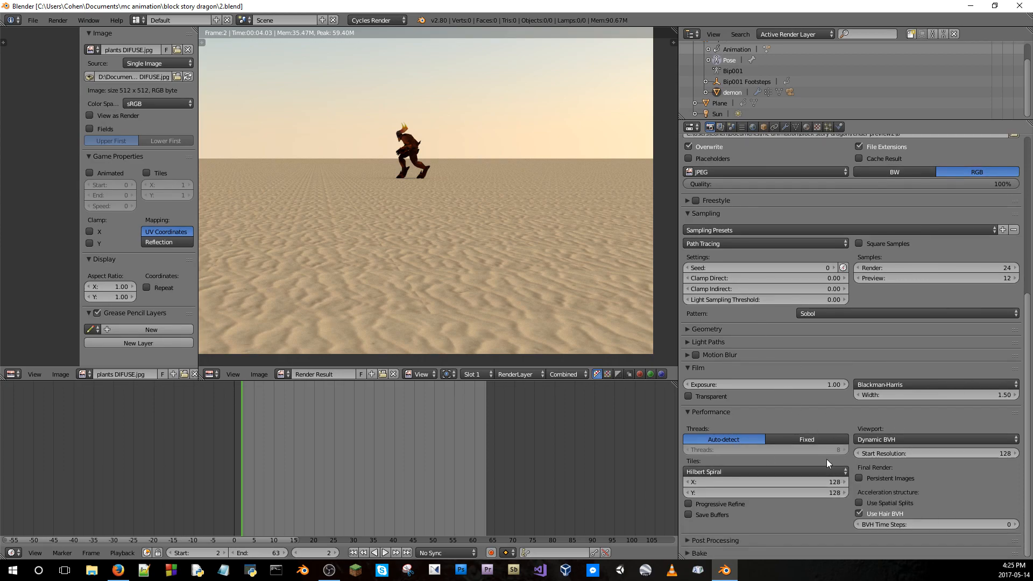
Set the render tile size to 256 by 256 and the viewport start resolution to 256
{"action": "left_click", "coordinate": [813, 482]}
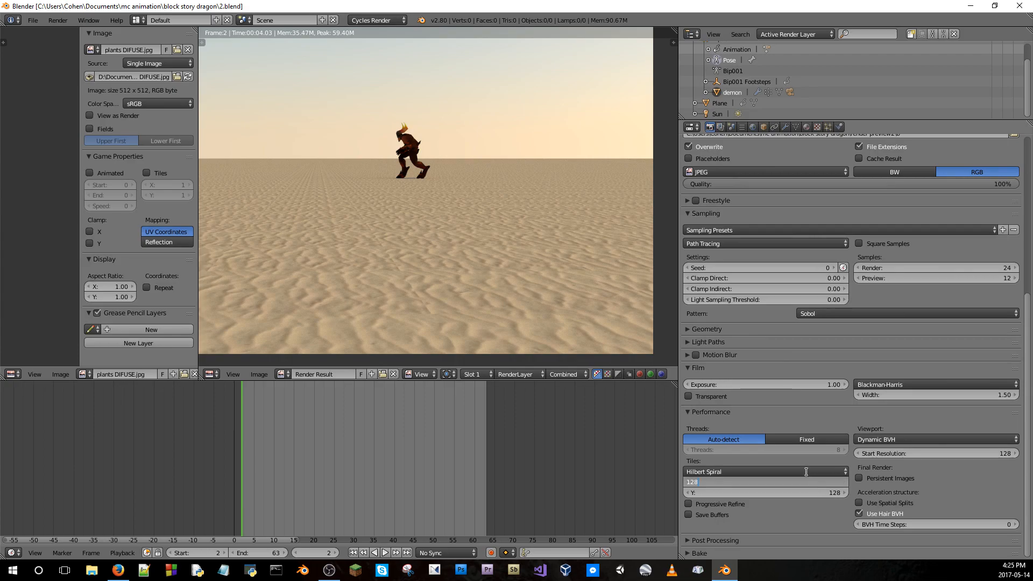
{"action": "key", "text": "Return"}
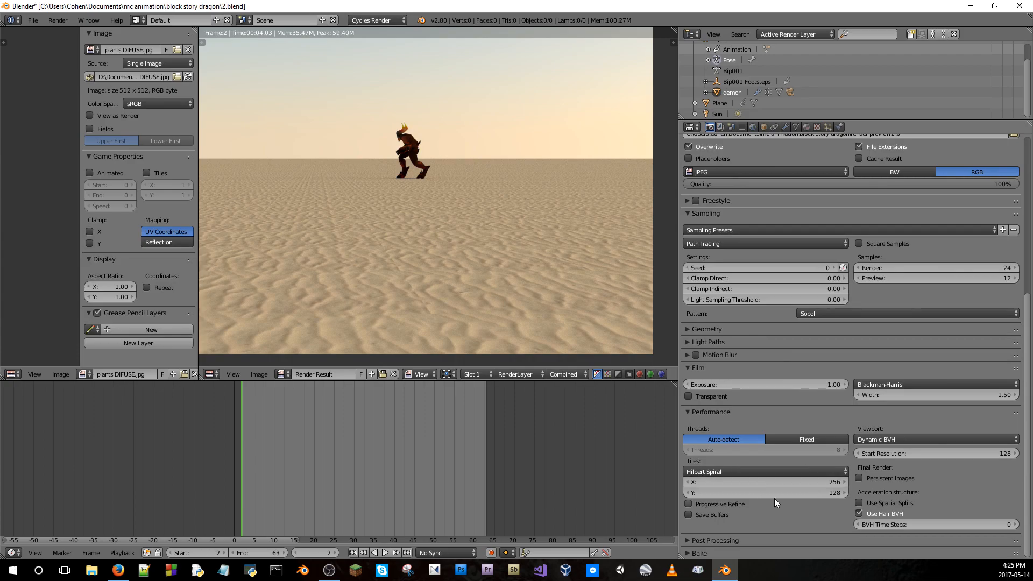
{"action": "left_click", "coordinate": [775, 493]}
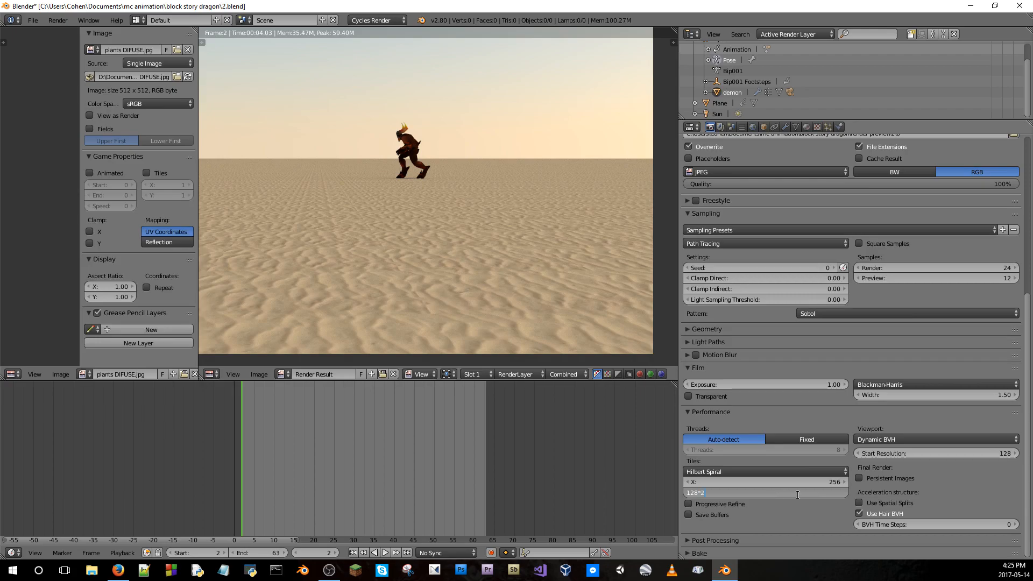
{"action": "type", "text": "*2"}
{"action": "key", "text": "Return"}
{"action": "left_click", "coordinate": [931, 453]}
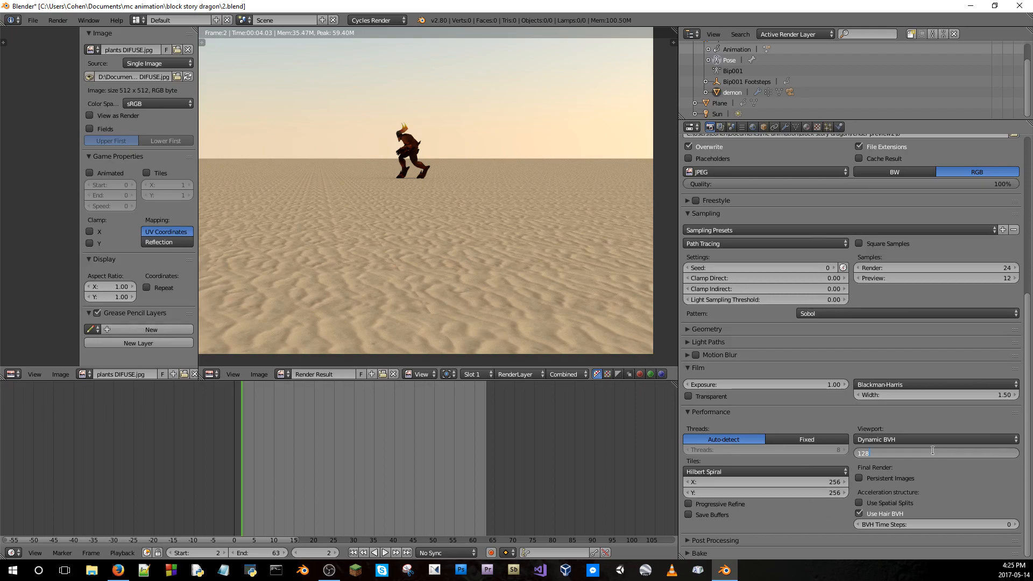
{"action": "key", "text": "Return"}
Render the frame again with the larger tiles and view the whole resulting image
{"action": "scroll", "coordinate": [784, 183], "scroll_direction": "up", "scroll_amount": 10}
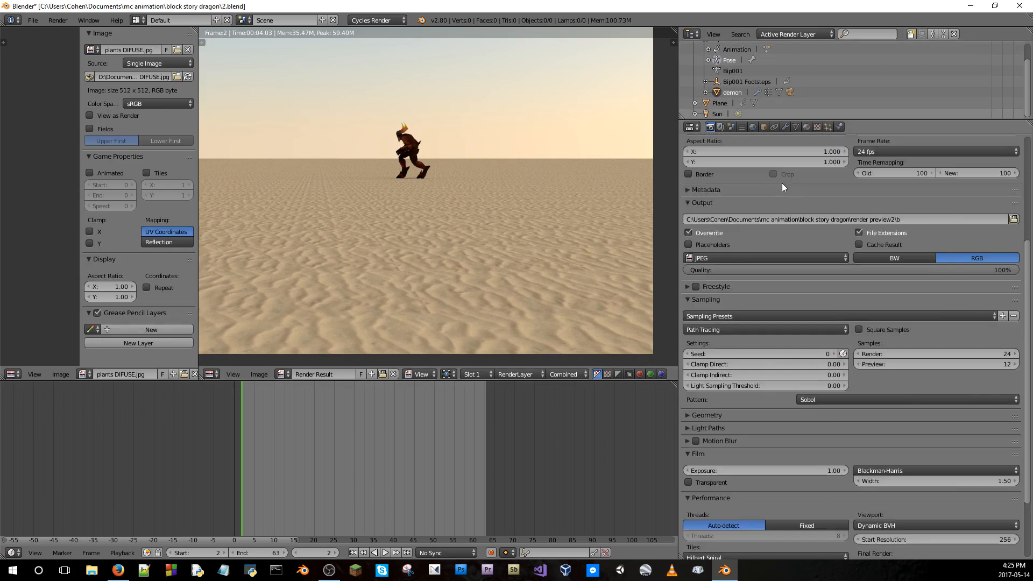
{"action": "left_click", "coordinate": [783, 176]}
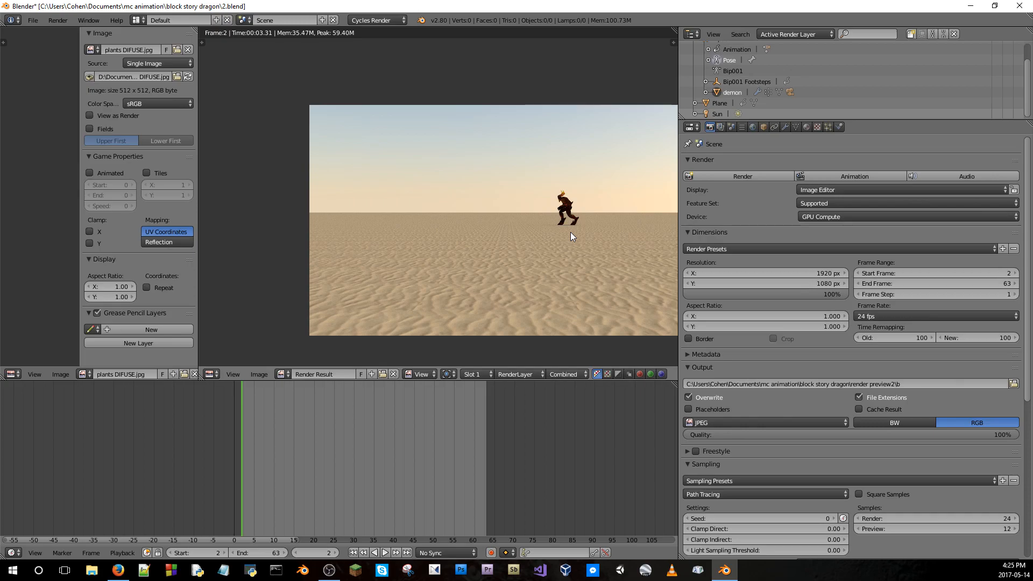
{"action": "scroll", "coordinate": [597, 202], "scroll_direction": "up", "scroll_amount": 1}
{"action": "scroll", "coordinate": [600, 194], "scroll_direction": "down", "scroll_amount": 2}
{"action": "middle_click_drag", "start_coordinate": [579, 192], "coordinate": [519, 198]}
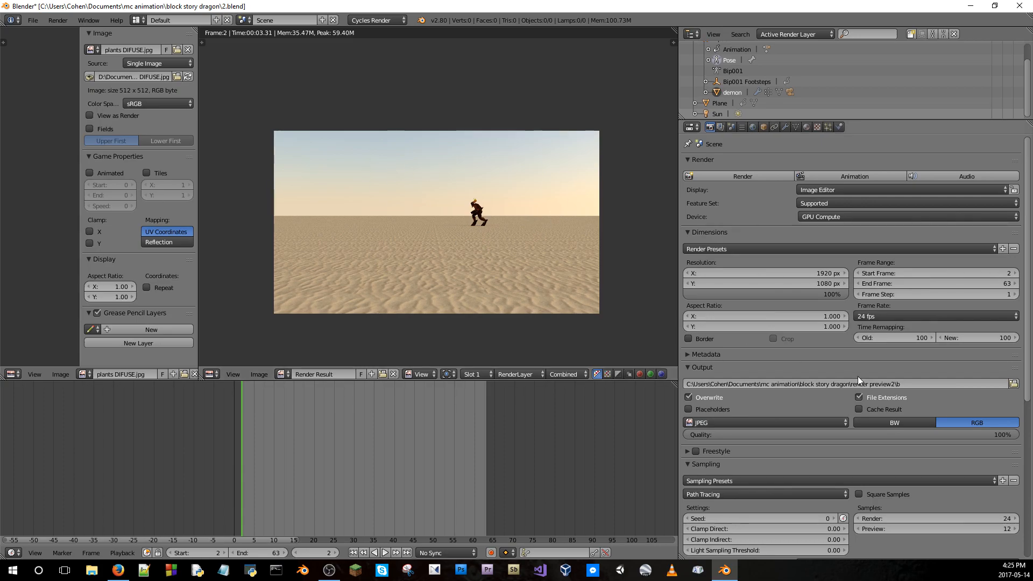
Look through the render settings and check the files in the current render output folder
{"action": "scroll", "coordinate": [820, 412], "scroll_direction": "down", "scroll_amount": 10}
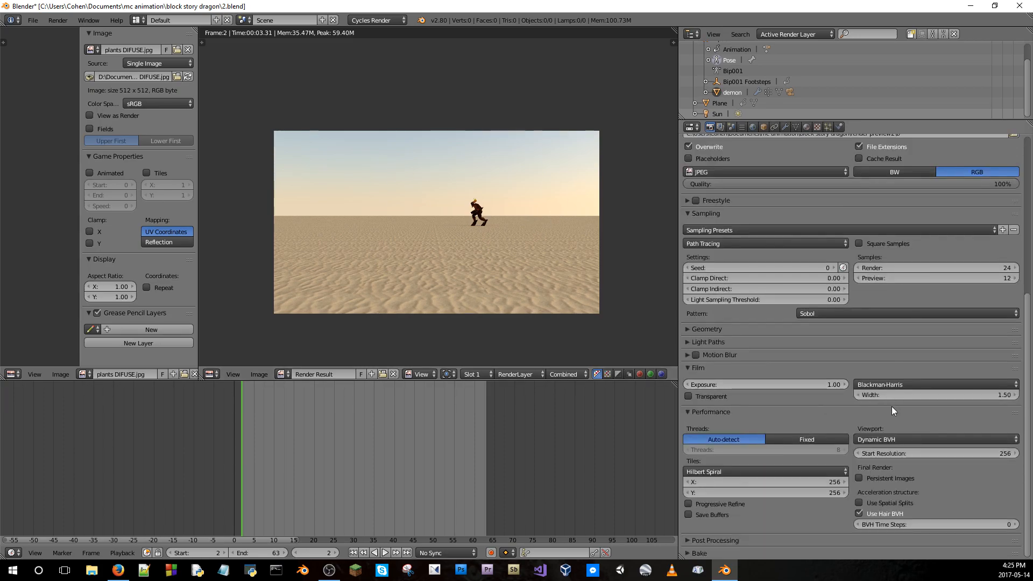
{"action": "scroll", "coordinate": [889, 424], "scroll_direction": "up", "scroll_amount": 10}
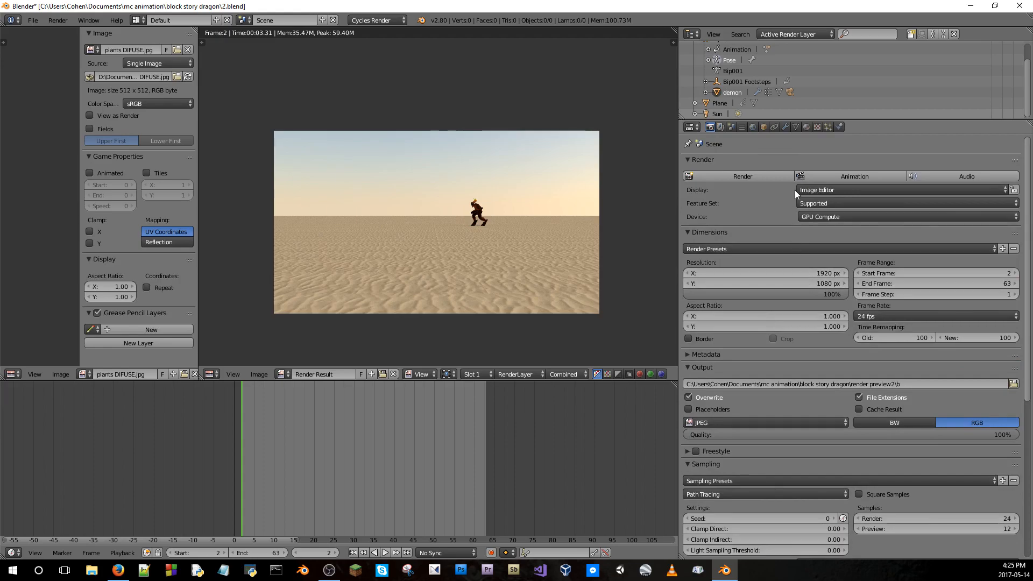
{"action": "scroll", "coordinate": [850, 254], "scroll_direction": "down", "scroll_amount": 8}
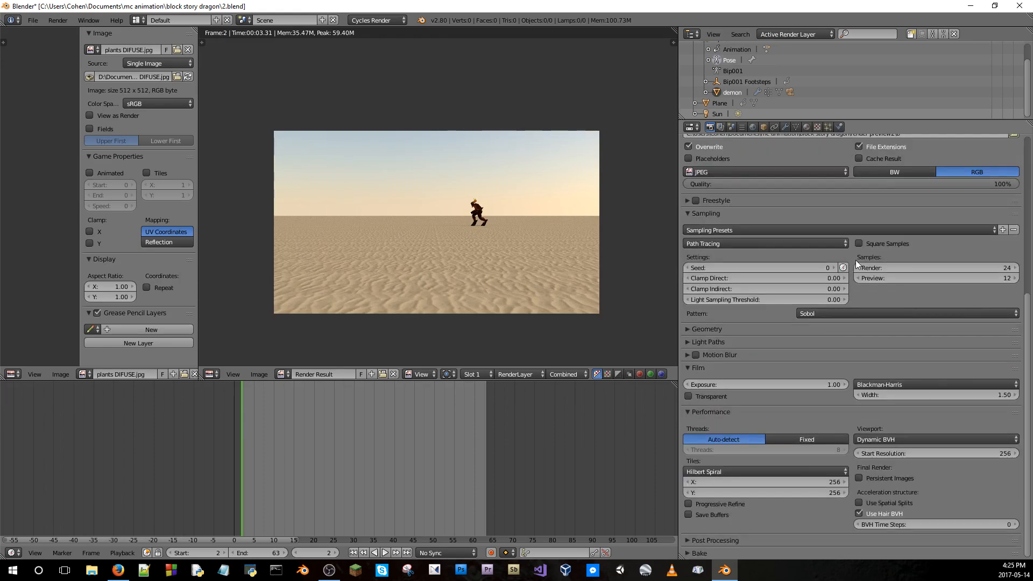
{"action": "scroll", "coordinate": [855, 258], "scroll_direction": "up", "scroll_amount": 4}
{"action": "scroll", "coordinate": [858, 261], "scroll_direction": "up", "scroll_amount": 4}
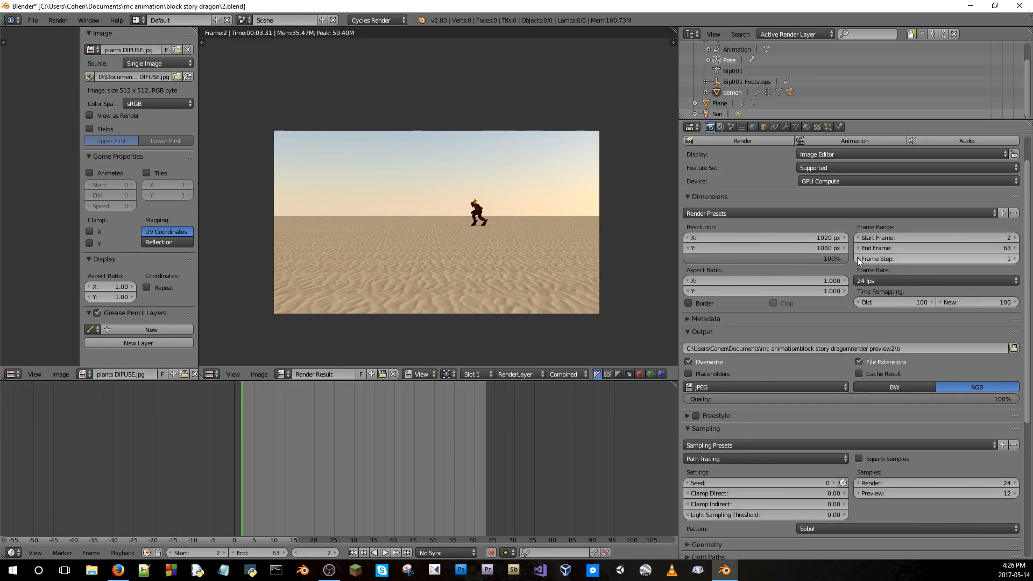
{"action": "left_click", "coordinate": [1015, 348]}
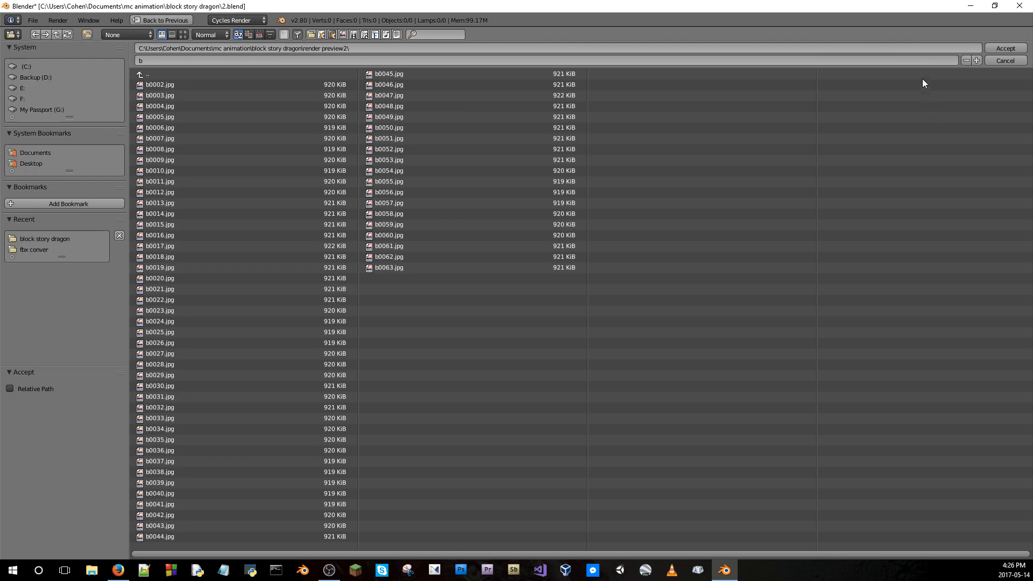
{"action": "left_click", "coordinate": [992, 49]}
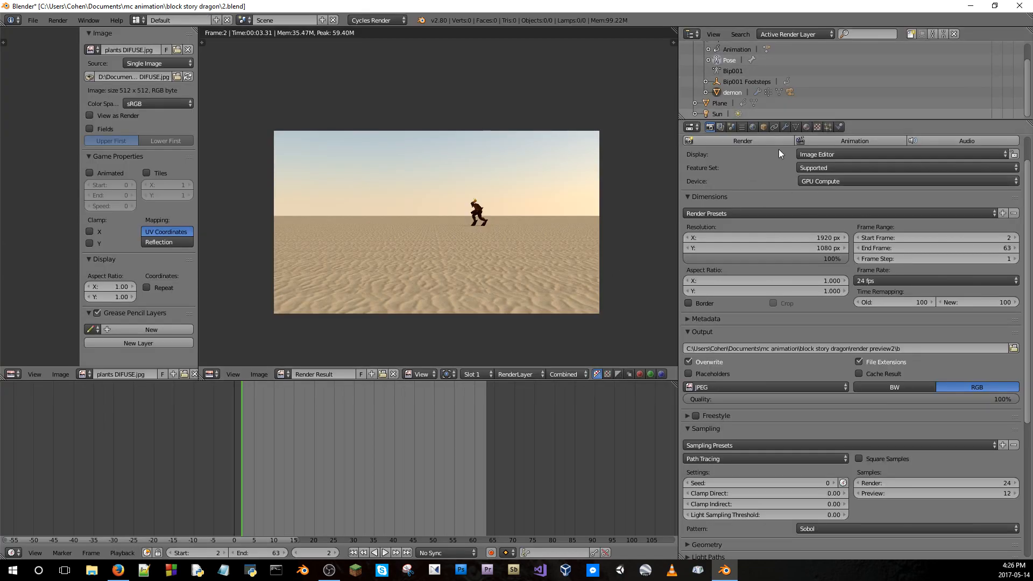
Create a new folder named render 3 inside the block story dragon folder for the render output
{"action": "left_click", "coordinate": [1014, 350]}
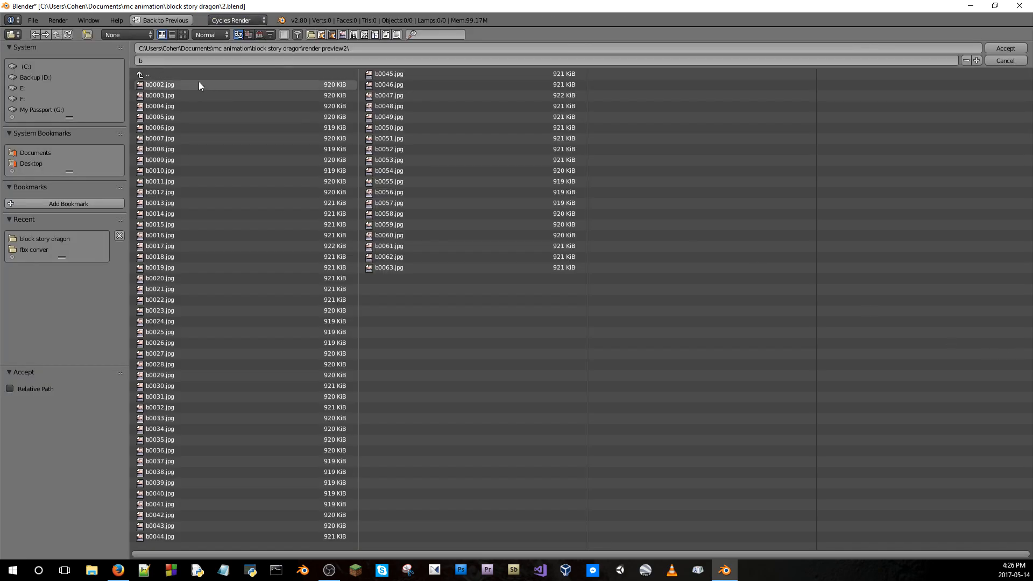
{"action": "left_click", "coordinate": [157, 74]}
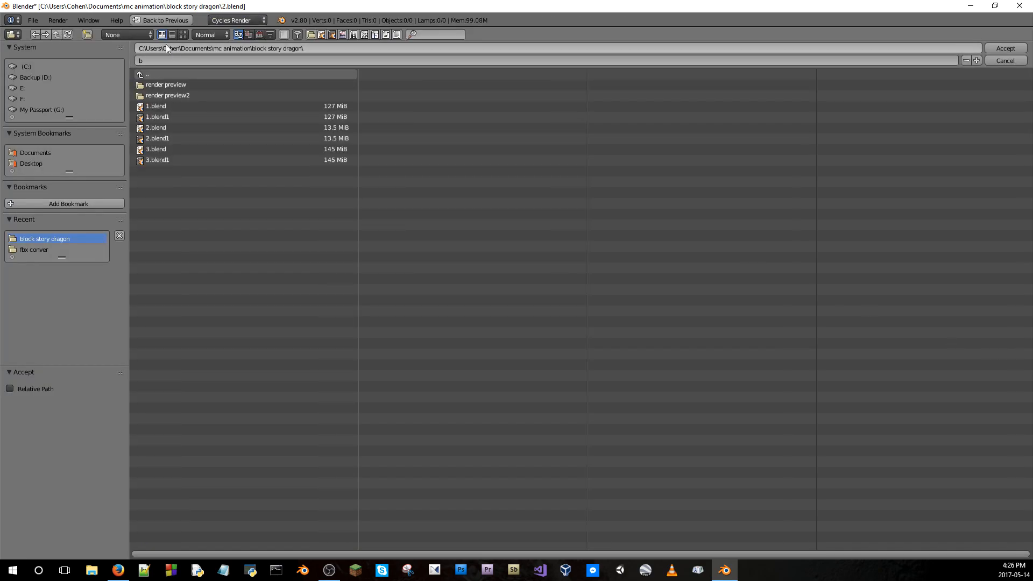
{"action": "left_click", "coordinate": [88, 35]}
{"action": "type", "text": "render 3"}
{"action": "key", "text": "Return"}
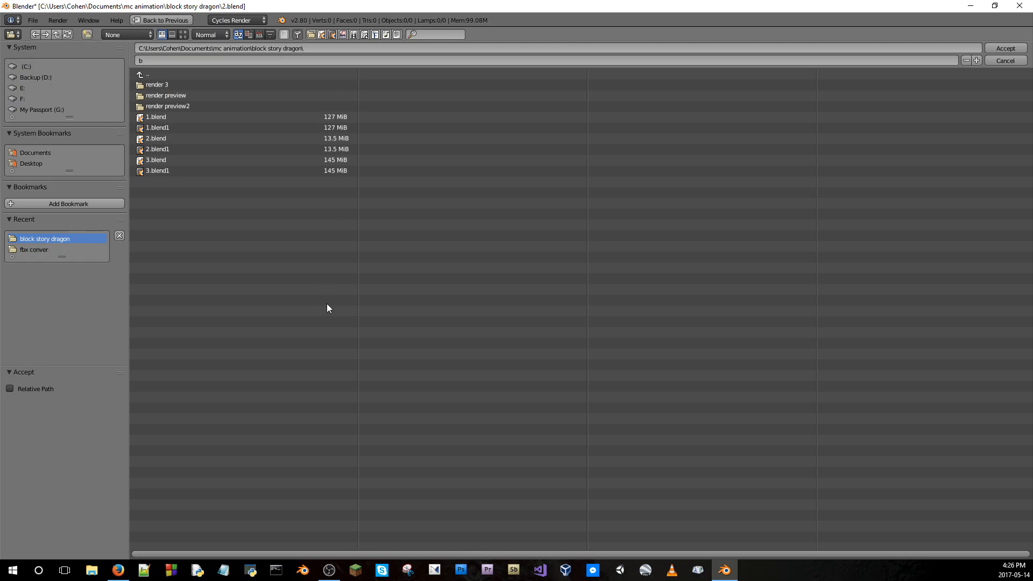
Set the render output path to the render 3 folder with h as the file name
{"action": "left_click", "coordinate": [148, 86]}
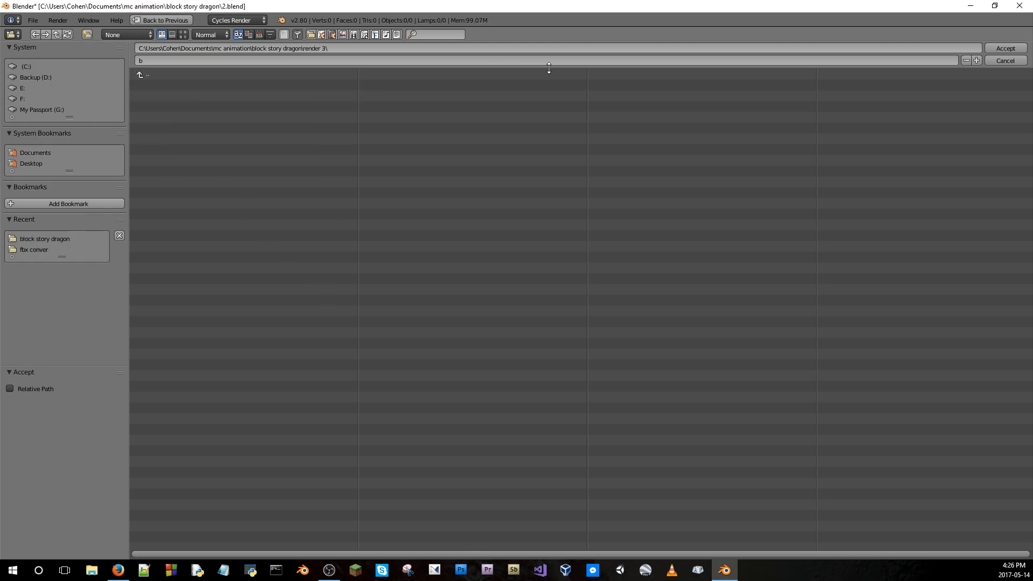
{"action": "left_click", "coordinate": [828, 57]}
{"action": "left_click", "coordinate": [1006, 49]}
Render the animation to the new output folder and stop the render after the first few frames
{"action": "scroll", "coordinate": [788, 231], "scroll_direction": "up", "scroll_amount": 2}
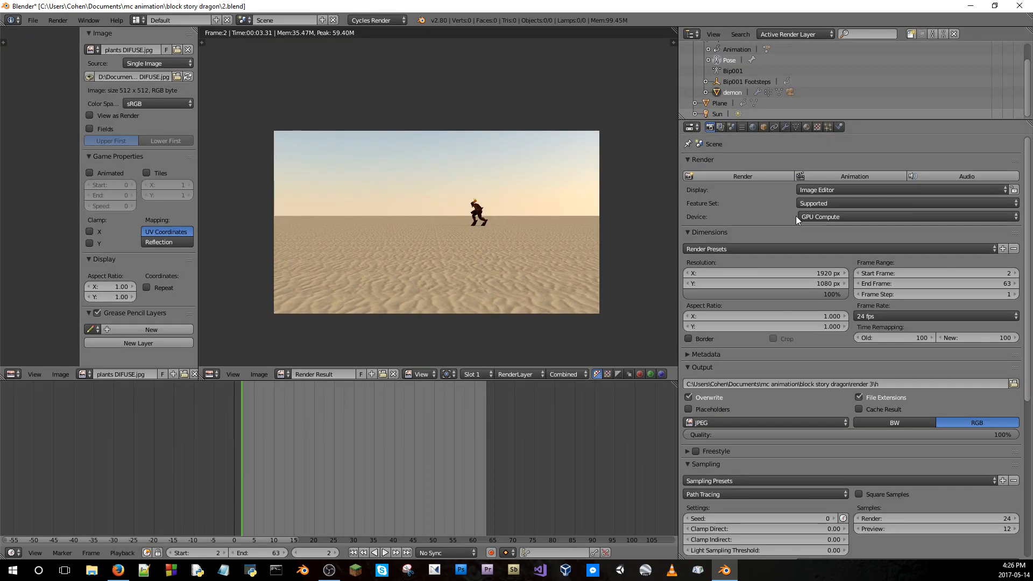
{"action": "left_click", "coordinate": [844, 176]}
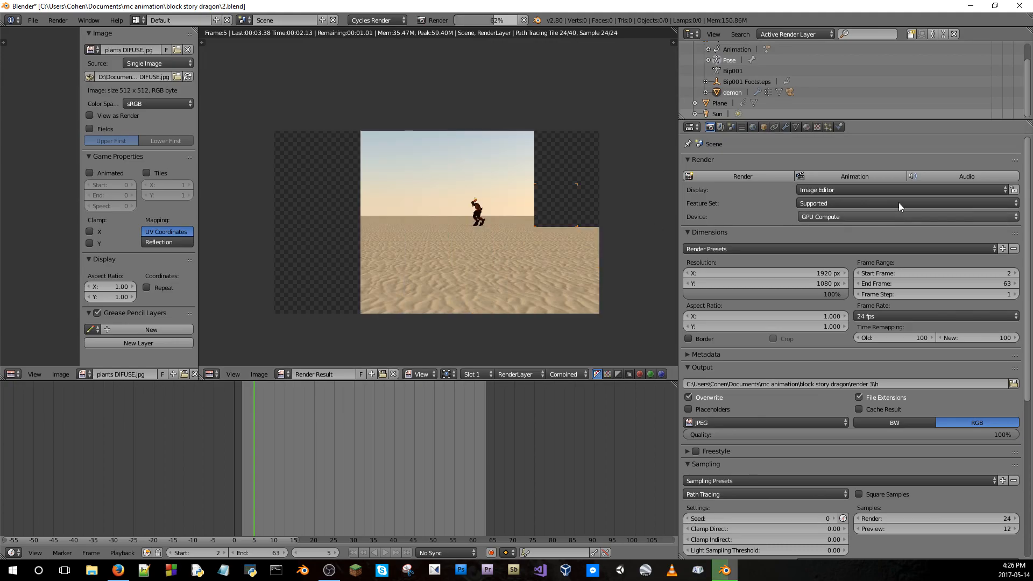
{"action": "key", "text": "Escape"}
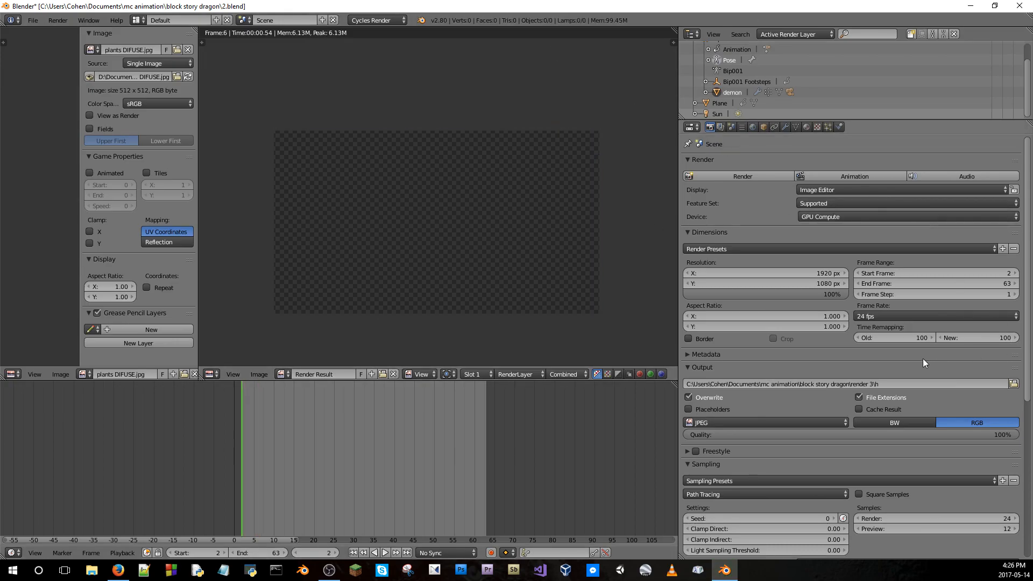
Set the Cycles render samples to 128 and the preview samples to 233
{"action": "scroll", "coordinate": [925, 363], "scroll_direction": "down", "scroll_amount": 4}
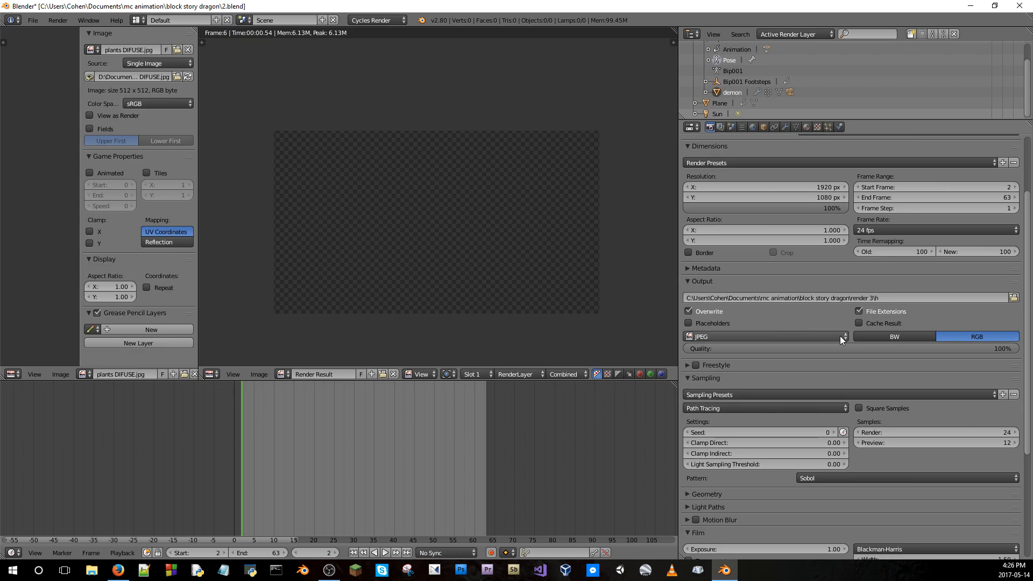
{"action": "scroll", "coordinate": [815, 459], "scroll_direction": "down", "scroll_amount": 8}
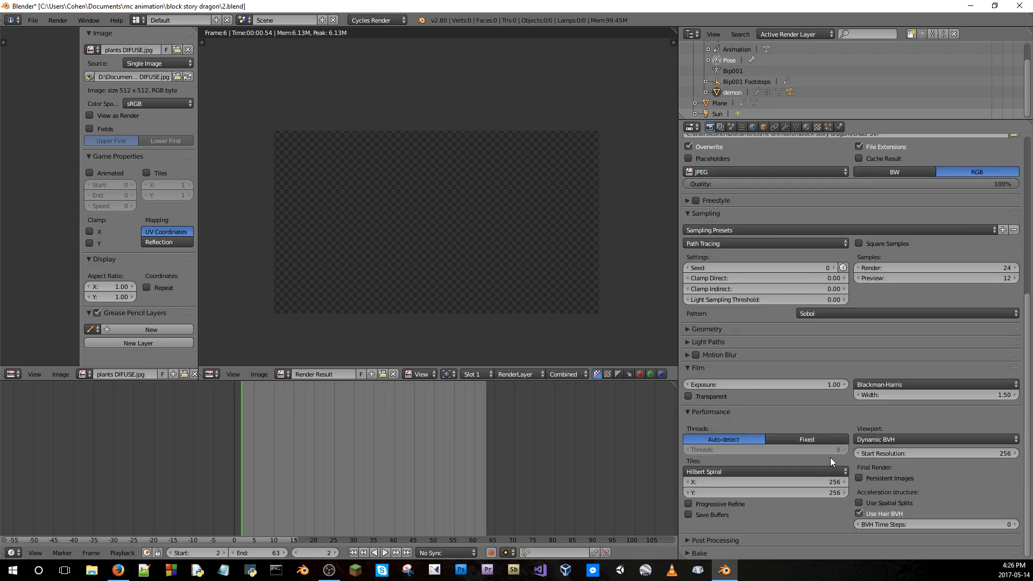
{"action": "left_click_drag", "start_coordinate": [893, 267], "coordinate": [927, 278]}
{"action": "left_click", "coordinate": [917, 269]}
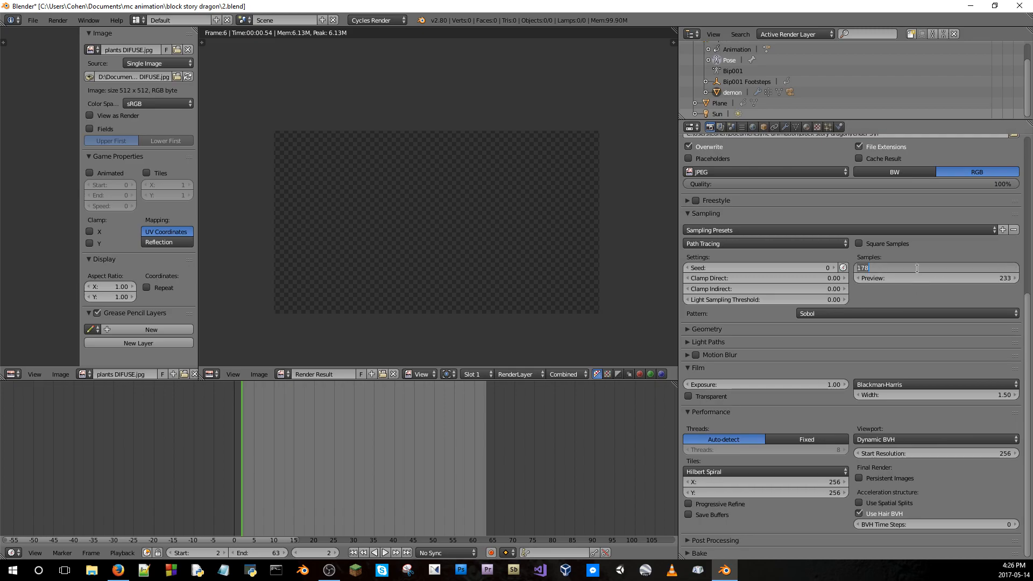
{"action": "type", "text": "128"}
{"action": "key", "text": "Return"}
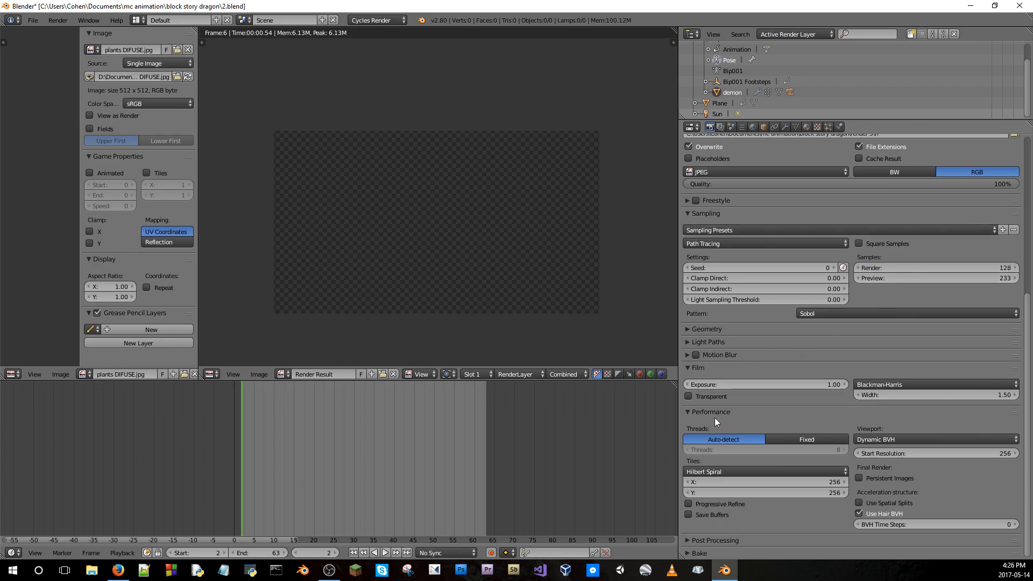
{"action": "left_click", "coordinate": [795, 483]}
Render frame 2 with the higher sample count and examine the demon close up while it renders
{"action": "scroll", "coordinate": [828, 189], "scroll_direction": "up", "scroll_amount": 10}
{"action": "left_click", "coordinate": [823, 176]}
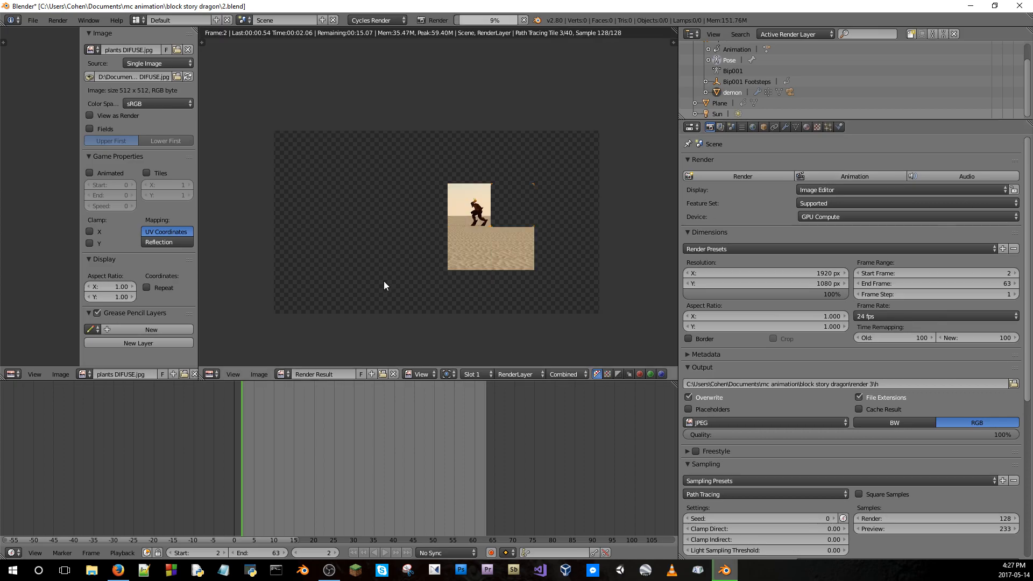
{"action": "scroll", "coordinate": [474, 251], "scroll_direction": "up", "scroll_amount": 5}
{"action": "middle_click_drag", "start_coordinate": [555, 245], "coordinate": [494, 327]}
{"action": "scroll", "coordinate": [434, 148], "scroll_direction": "down", "scroll_amount": 2}
{"action": "scroll", "coordinate": [425, 162], "scroll_direction": "down", "scroll_amount": 3}
{"action": "scroll", "coordinate": [450, 173], "scroll_direction": "up", "scroll_amount": 6}
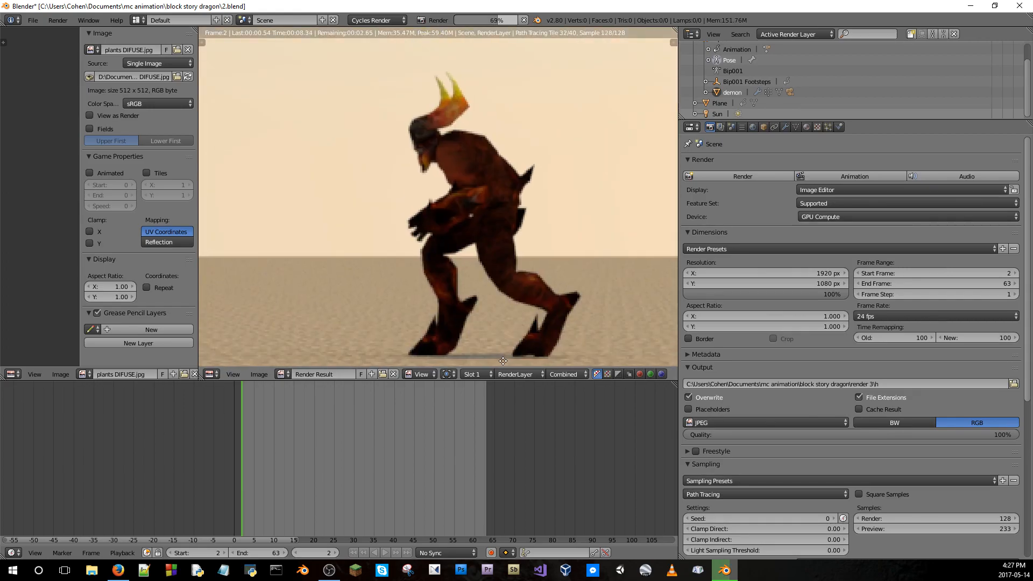
{"action": "scroll", "coordinate": [496, 232], "scroll_direction": "down", "scroll_amount": 7}
{"action": "scroll", "coordinate": [770, 169], "scroll_direction": "down", "scroll_amount": 1}
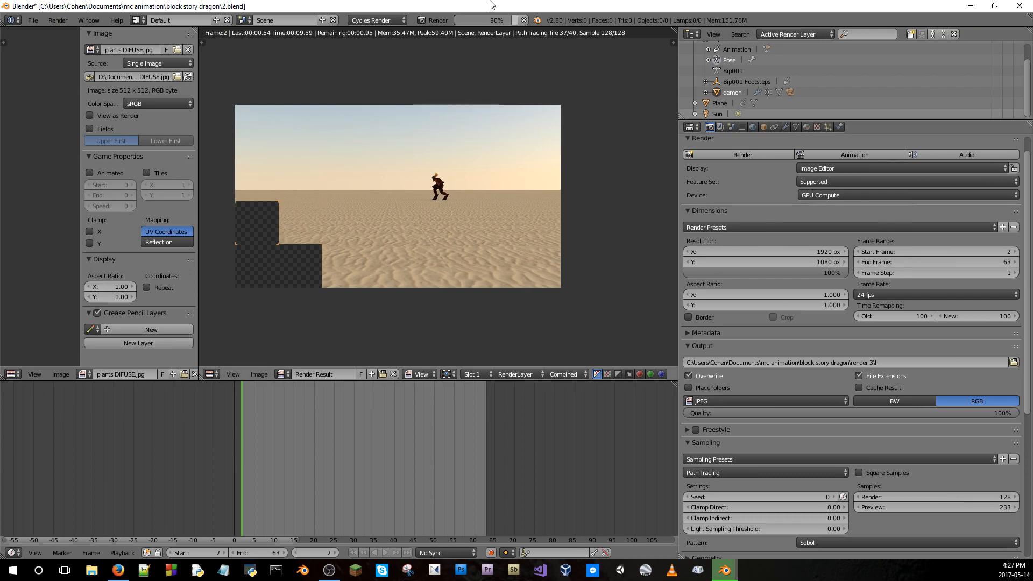
Double the render resolution to 3840 by 2160 px
{"action": "left_click", "coordinate": [785, 251]}
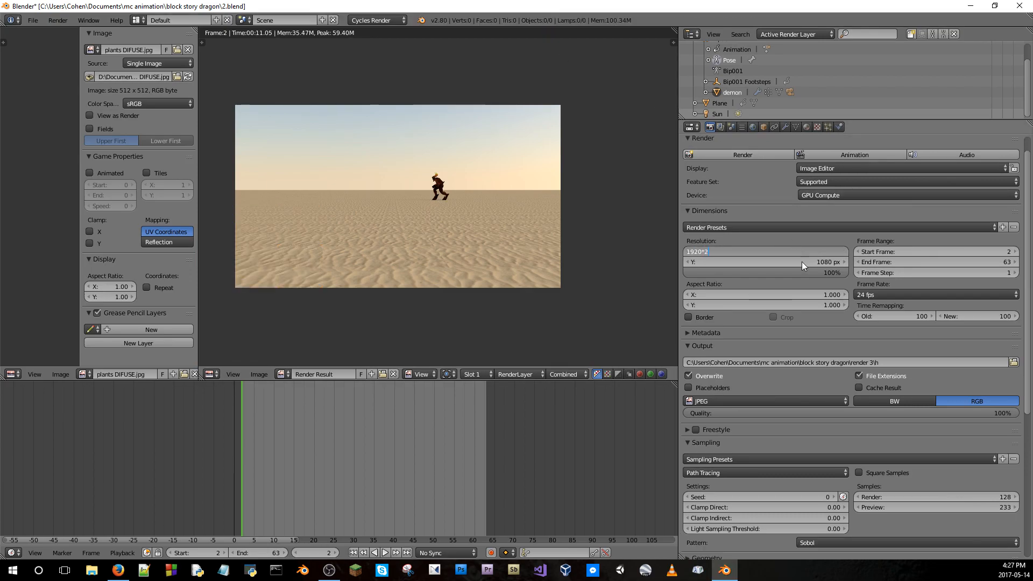
{"action": "type", "text": "*2"}
{"action": "key", "text": "Return"}
{"action": "left_click", "coordinate": [801, 262]}
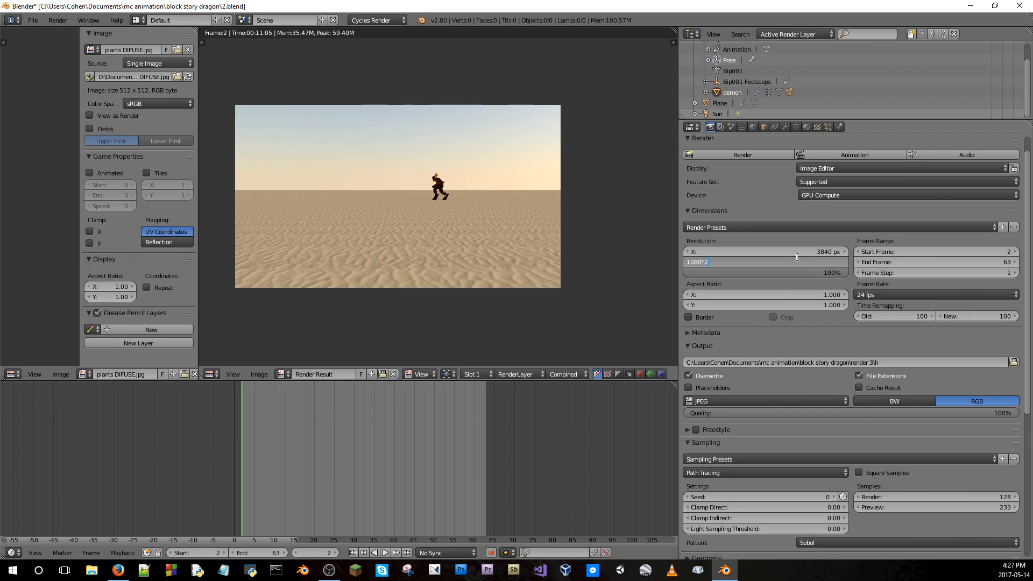
{"action": "key", "text": "Return"}
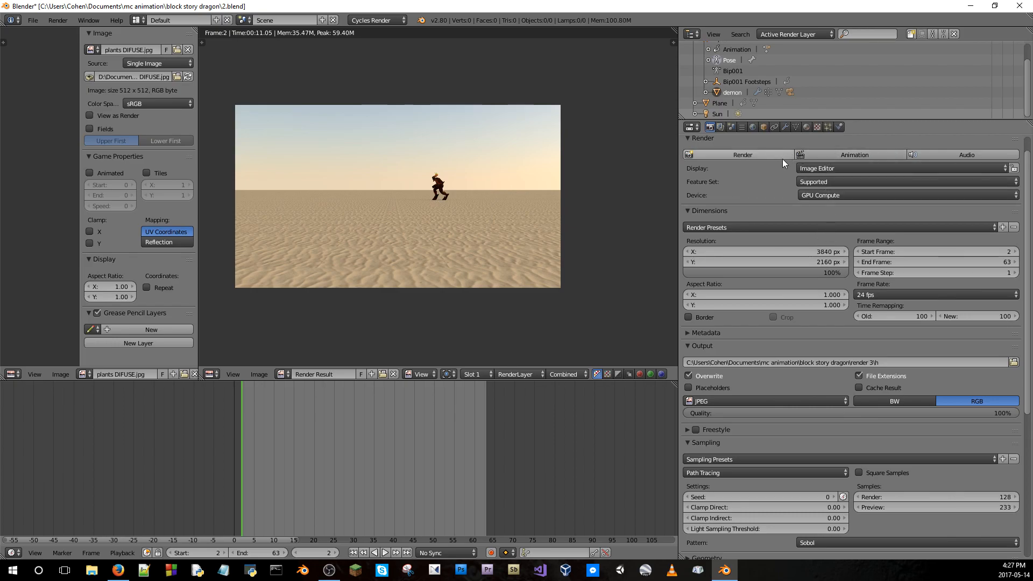
Render the frame at the doubled resolution and examine the desert floor while it renders
{"action": "left_click", "coordinate": [753, 154]}
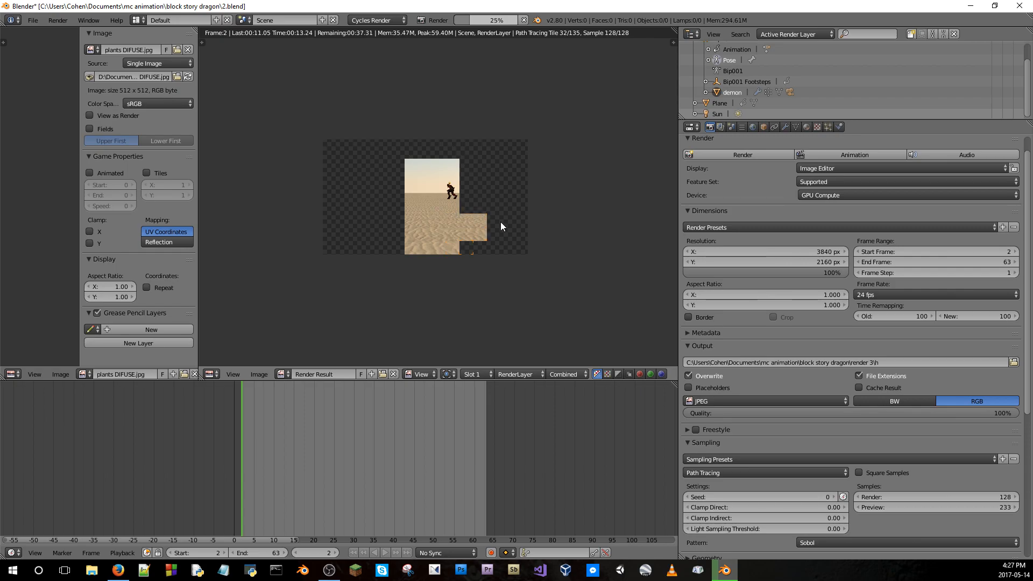
{"action": "scroll", "coordinate": [500, 223], "scroll_direction": "up", "scroll_amount": 6}
{"action": "scroll", "coordinate": [501, 224], "scroll_direction": "up", "scroll_amount": 4}
{"action": "middle_click_drag", "start_coordinate": [607, 150], "coordinate": [265, 44]}
{"action": "scroll", "coordinate": [512, 248], "scroll_direction": "up", "scroll_amount": 6}
{"action": "scroll", "coordinate": [512, 249], "scroll_direction": "down", "scroll_amount": 6}
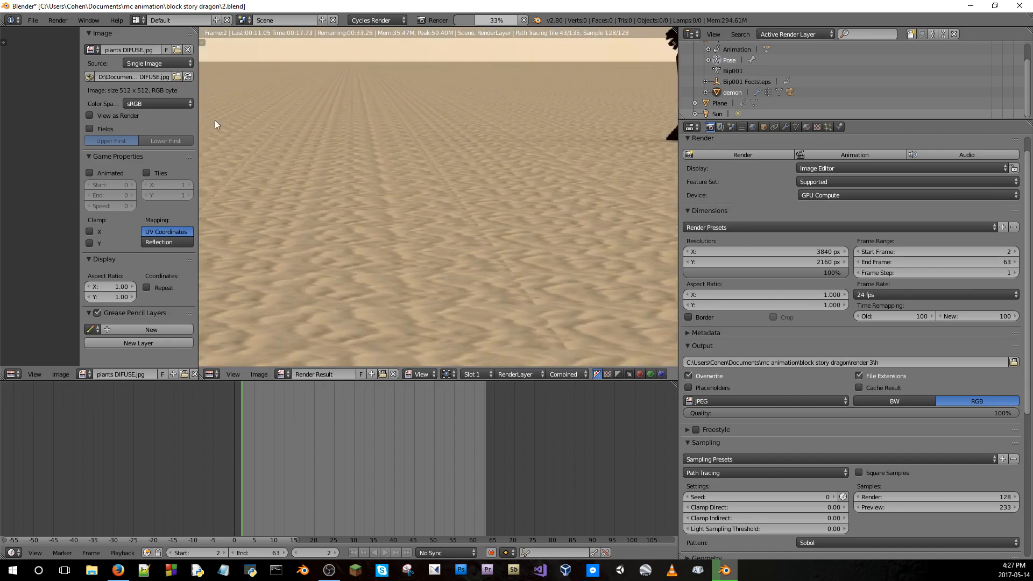
Examine the demon's head and horns close up in the high-resolution render
{"action": "middle_click_drag", "start_coordinate": [311, 162], "coordinate": [640, 347]}
{"action": "scroll", "coordinate": [592, 280], "scroll_direction": "down", "scroll_amount": 6}
{"action": "middle_click_drag", "start_coordinate": [584, 215], "coordinate": [422, 349]}
{"action": "scroll", "coordinate": [454, 276], "scroll_direction": "up", "scroll_amount": 6}
{"action": "middle_click_drag", "start_coordinate": [530, 130], "coordinate": [549, 85]}
{"action": "scroll", "coordinate": [440, 333], "scroll_direction": "up", "scroll_amount": 4}
{"action": "middle_click_drag", "start_coordinate": [440, 331], "coordinate": [507, 136]}
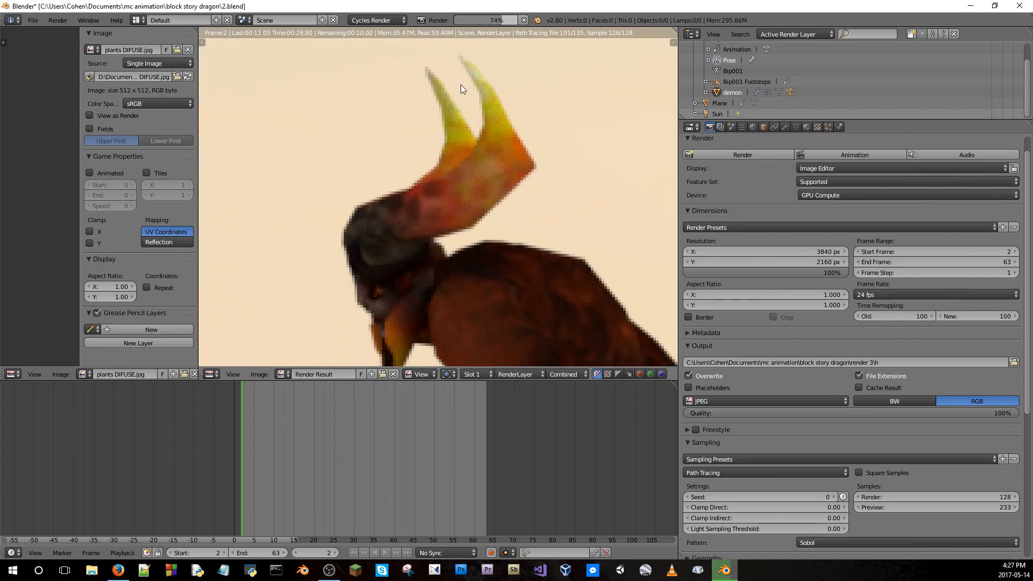
View the demon within the desert scene and inspect the sand ripples in the foreground
{"action": "scroll", "coordinate": [459, 90], "scroll_direction": "down", "scroll_amount": 3}
{"action": "scroll", "coordinate": [453, 102], "scroll_direction": "down", "scroll_amount": 7}
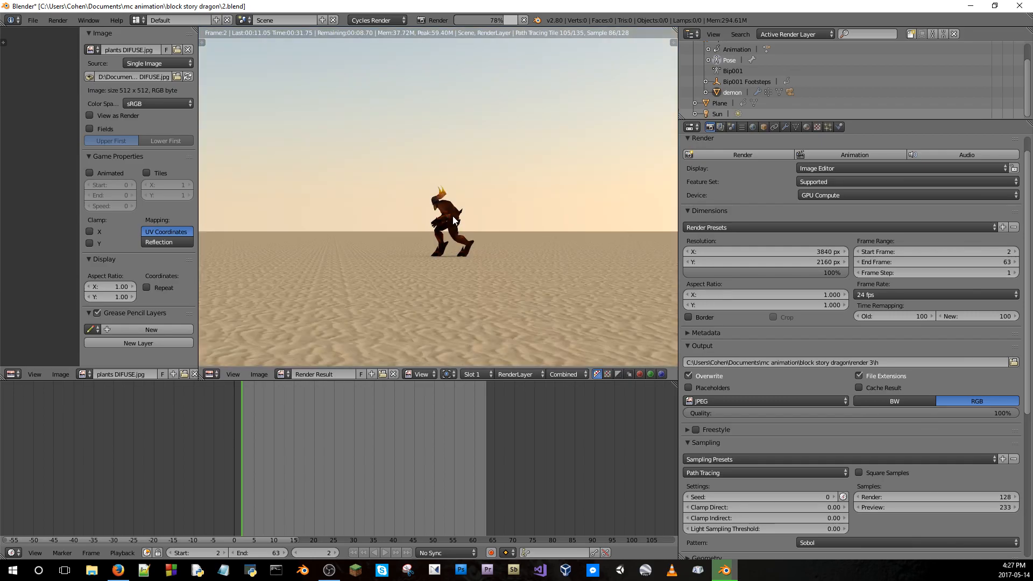
{"action": "scroll", "coordinate": [453, 220], "scroll_direction": "down", "scroll_amount": 3}
{"action": "scroll", "coordinate": [468, 320], "scroll_direction": "up", "scroll_amount": 1}
{"action": "scroll", "coordinate": [470, 321], "scroll_direction": "up", "scroll_amount": 4}
{"action": "middle_click_drag", "start_coordinate": [470, 322], "coordinate": [548, 83]}
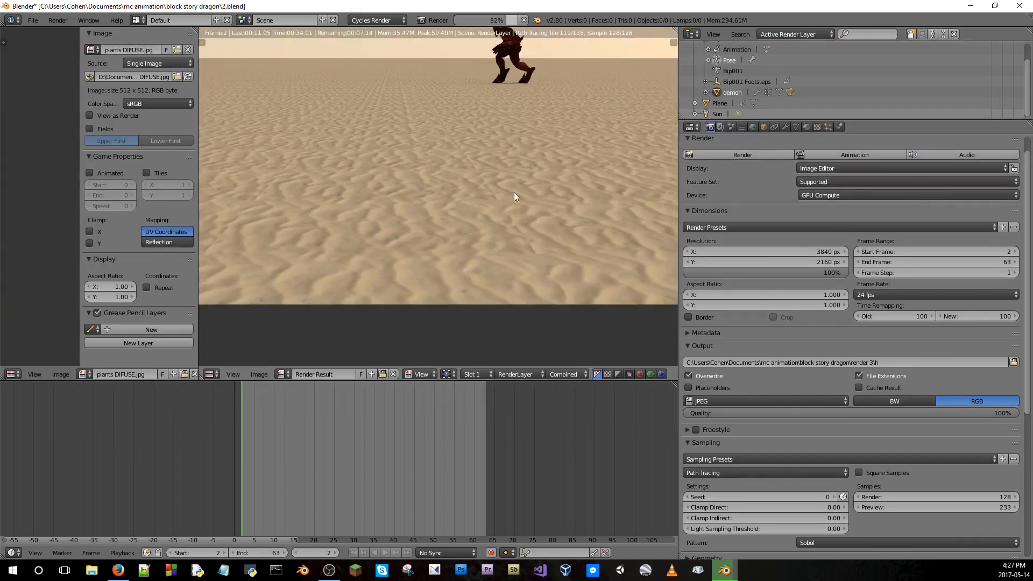
Look through the Interface, Input, System, File, Themes and Add-ons user preferences and close them
{"action": "left_click", "coordinate": [33, 20]}
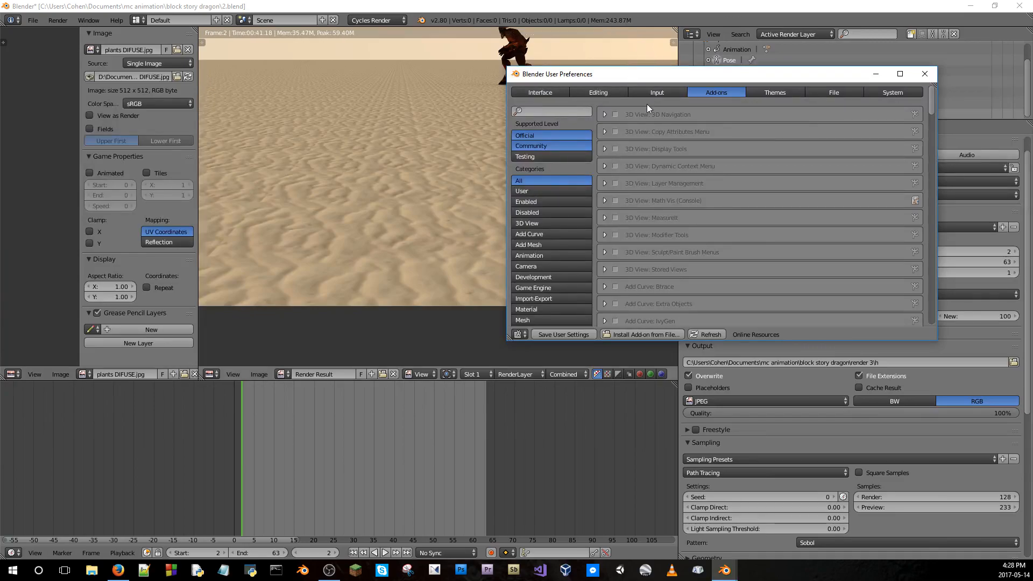
{"action": "left_click", "coordinate": [557, 91]}
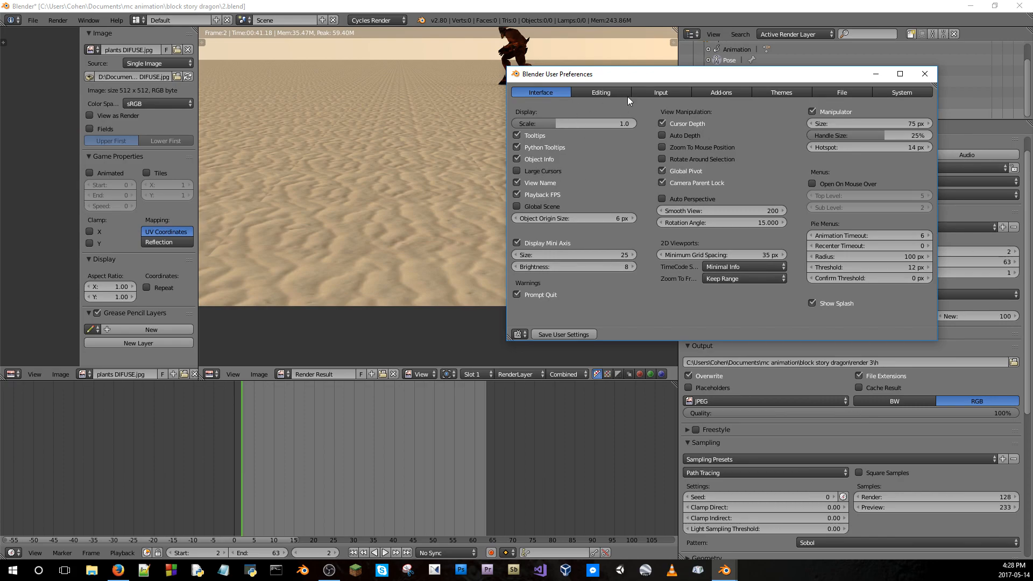
{"action": "left_click", "coordinate": [675, 93]}
{"action": "left_click", "coordinate": [906, 92]}
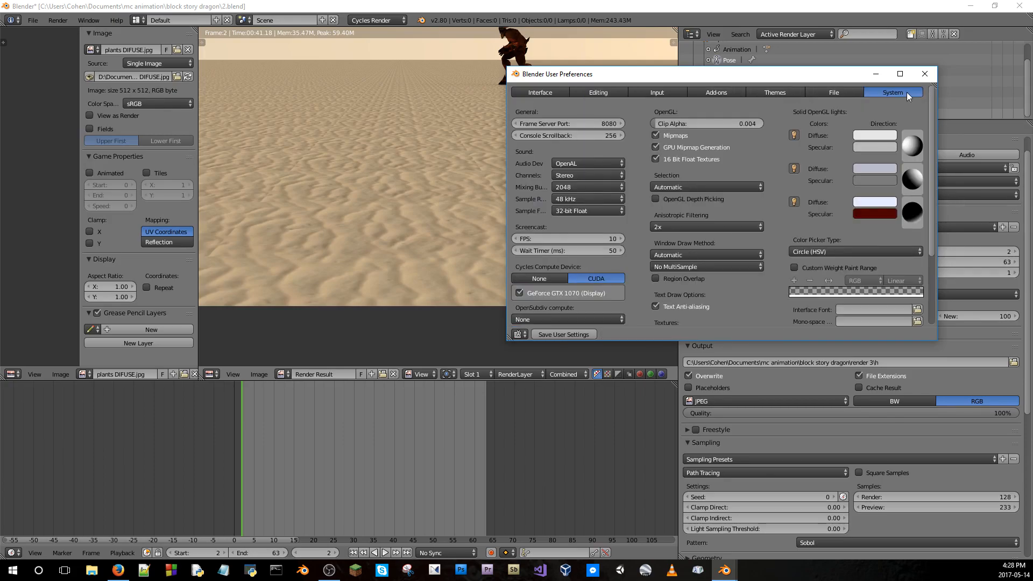
{"action": "left_click", "coordinate": [838, 90]}
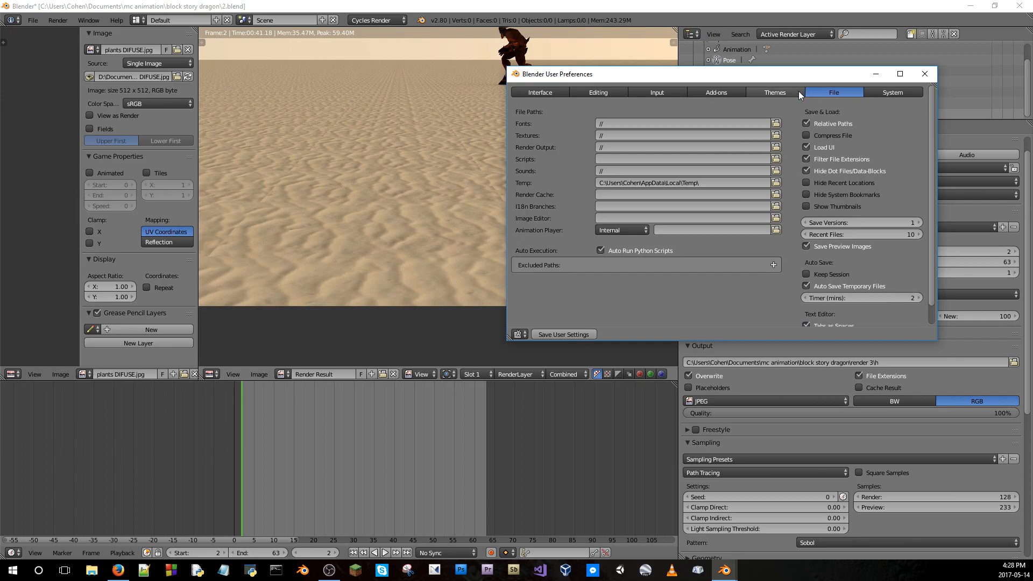
{"action": "left_click", "coordinate": [778, 91]}
{"action": "left_click", "coordinate": [713, 92]}
{"action": "left_click", "coordinate": [671, 95]}
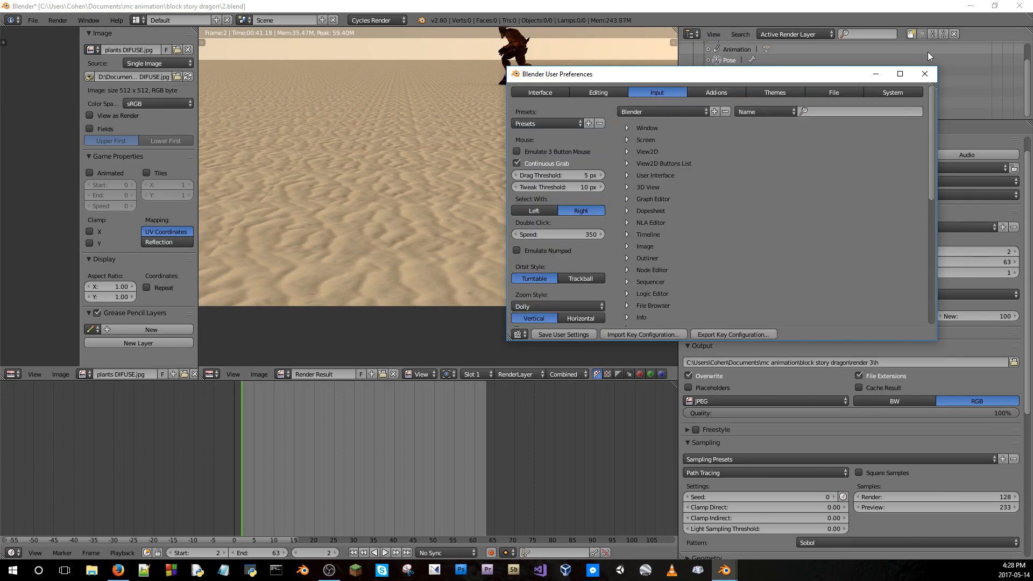
{"action": "left_click", "coordinate": [923, 75]}
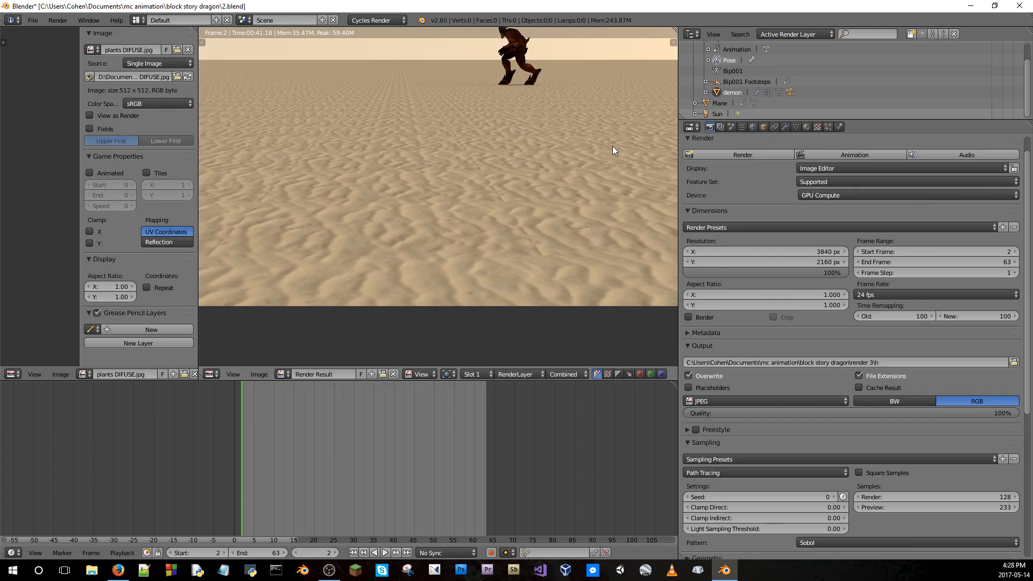
Examine the finished high-resolution render up close and as a whole image
{"action": "scroll", "coordinate": [418, 194], "scroll_direction": "down", "scroll_amount": 4}
{"action": "scroll", "coordinate": [425, 184], "scroll_direction": "up", "scroll_amount": 4}
{"action": "middle_click_drag", "start_coordinate": [425, 184], "coordinate": [468, 269]}
{"action": "scroll", "coordinate": [457, 282], "scroll_direction": "down", "scroll_amount": 4}
{"action": "scroll", "coordinate": [455, 280], "scroll_direction": "up", "scroll_amount": 4}
{"action": "scroll", "coordinate": [474, 256], "scroll_direction": "up", "scroll_amount": 4}
{"action": "scroll", "coordinate": [473, 255], "scroll_direction": "down", "scroll_amount": 6}
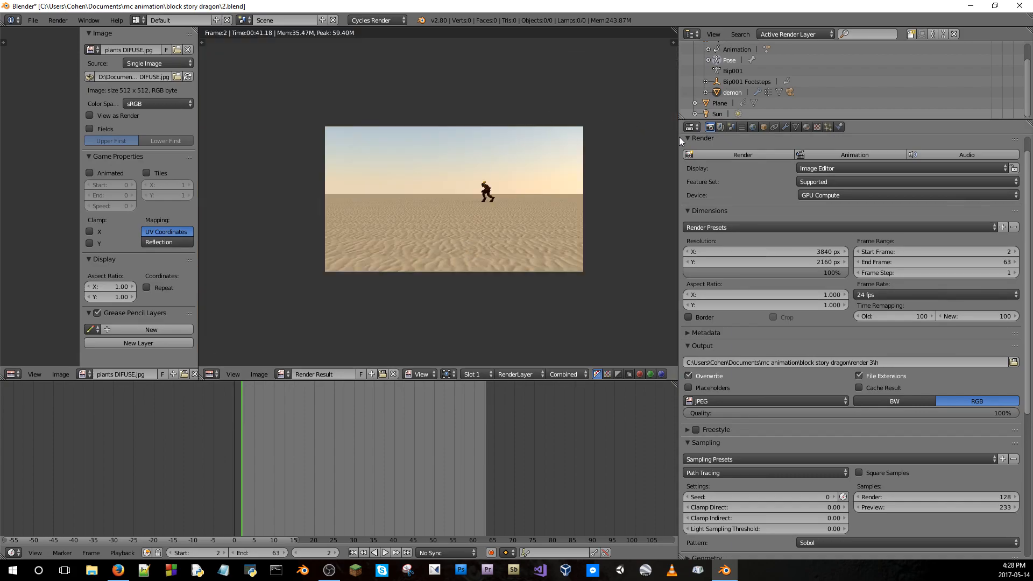
Widen the properties area and the plants DIFUSE.jpg image area, and change the render result area to a 3D View
{"action": "left_click_drag", "start_coordinate": [679, 137], "coordinate": [651, 137]}
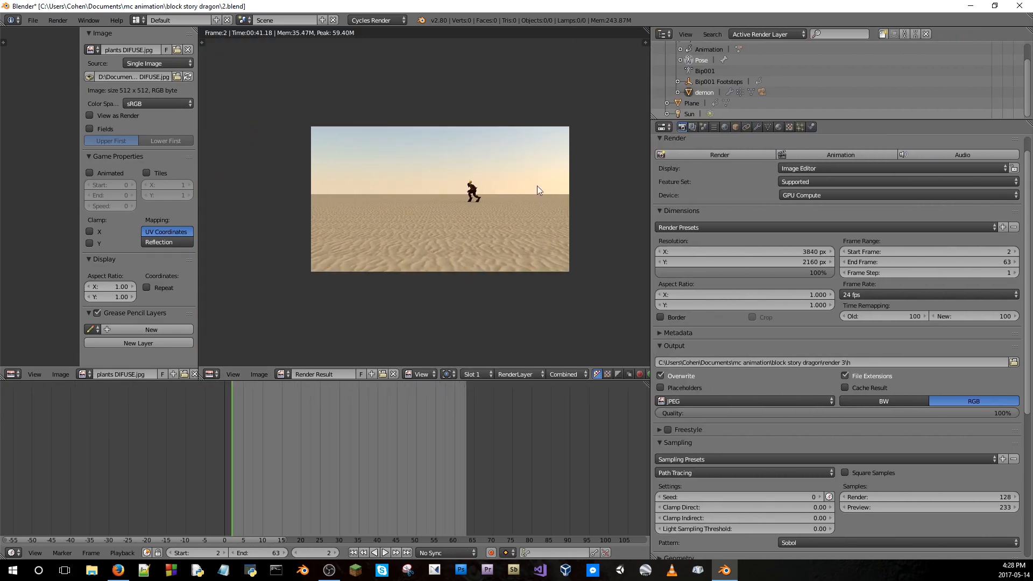
{"action": "left_click_drag", "start_coordinate": [199, 234], "coordinate": [232, 234]}
{"action": "scroll", "coordinate": [488, 231], "scroll_direction": "down", "scroll_amount": 2}
{"action": "scroll", "coordinate": [525, 235], "scroll_direction": "up", "scroll_amount": 4}
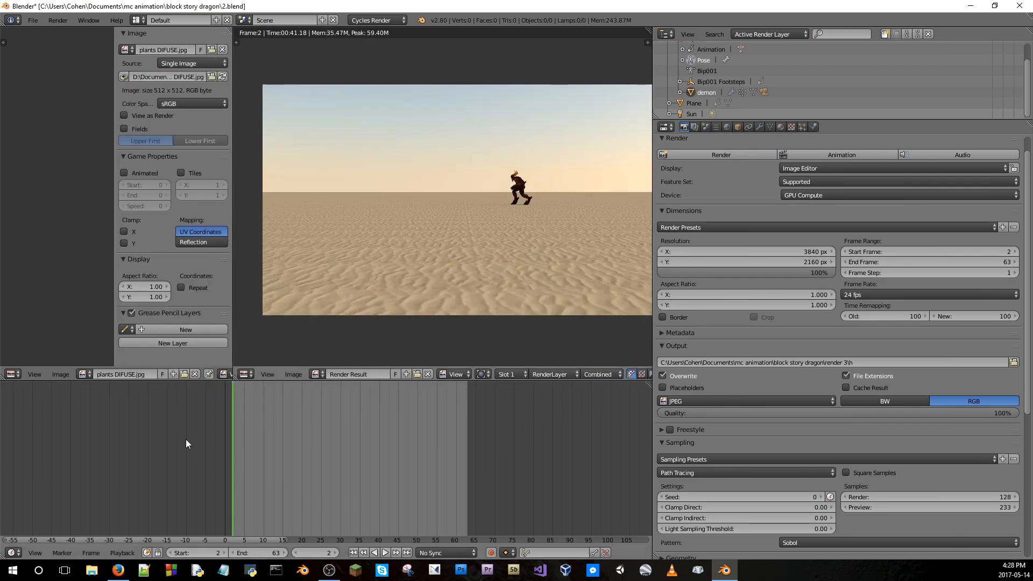
{"action": "left_click", "coordinate": [246, 374]}
{"action": "left_click", "coordinate": [261, 358]}
View the Cycles-rendered demon and its shadow on the sand from several sides in the 3D View
{"action": "middle_click_drag", "start_coordinate": [467, 241], "coordinate": [520, 243]}
{"action": "scroll", "coordinate": [861, 352], "scroll_direction": "down", "scroll_amount": 6}
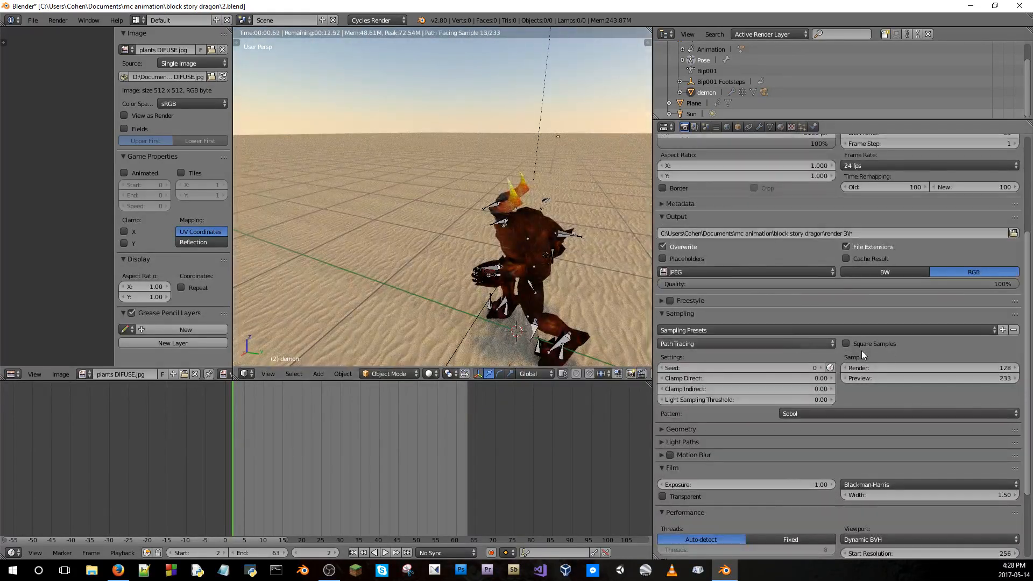
{"action": "middle_click_drag", "start_coordinate": [517, 279], "coordinate": [477, 288]}
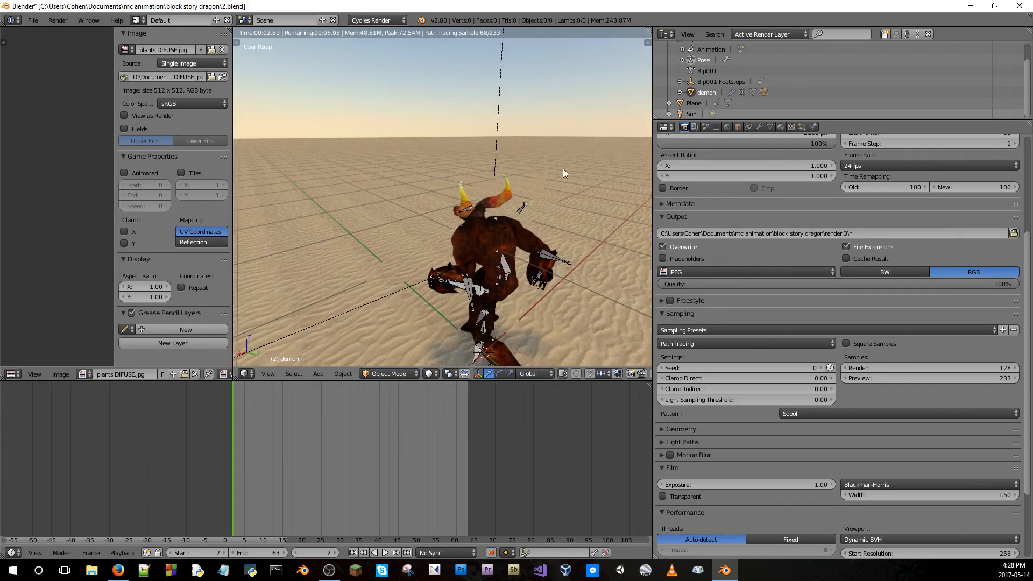
{"action": "middle_click_drag", "start_coordinate": [547, 173], "coordinate": [563, 203]}
{"action": "middle_click_drag", "start_coordinate": [492, 207], "coordinate": [450, 271]}
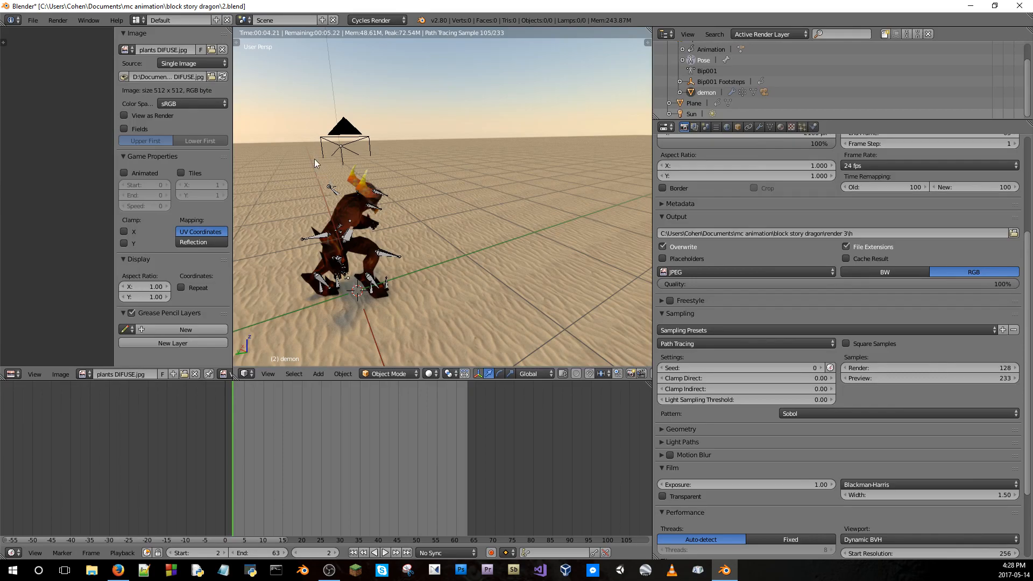
{"action": "middle_click_drag", "start_coordinate": [393, 253], "coordinate": [394, 178]}
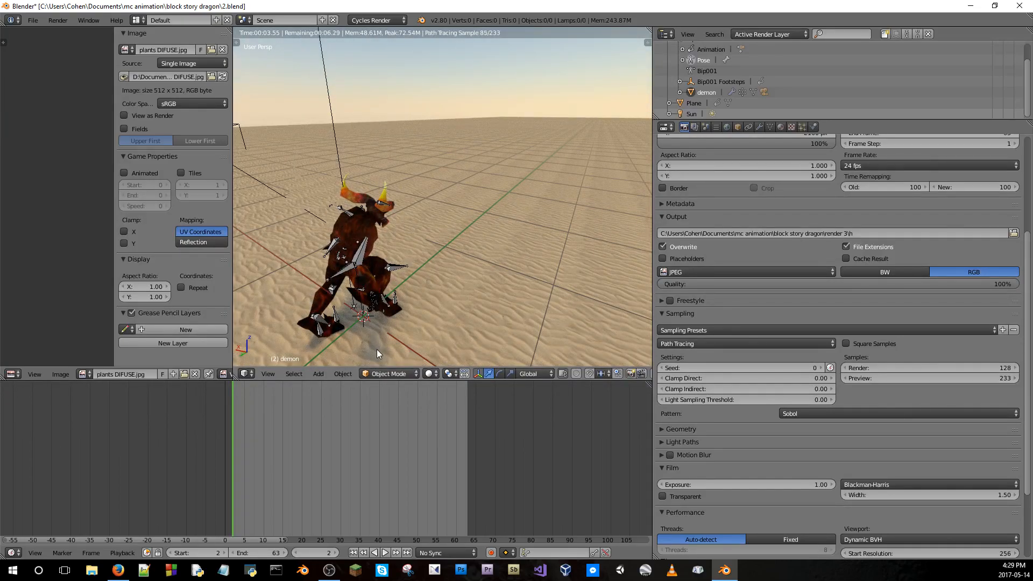
{"action": "middle_click_drag", "start_coordinate": [380, 321], "coordinate": [372, 295]}
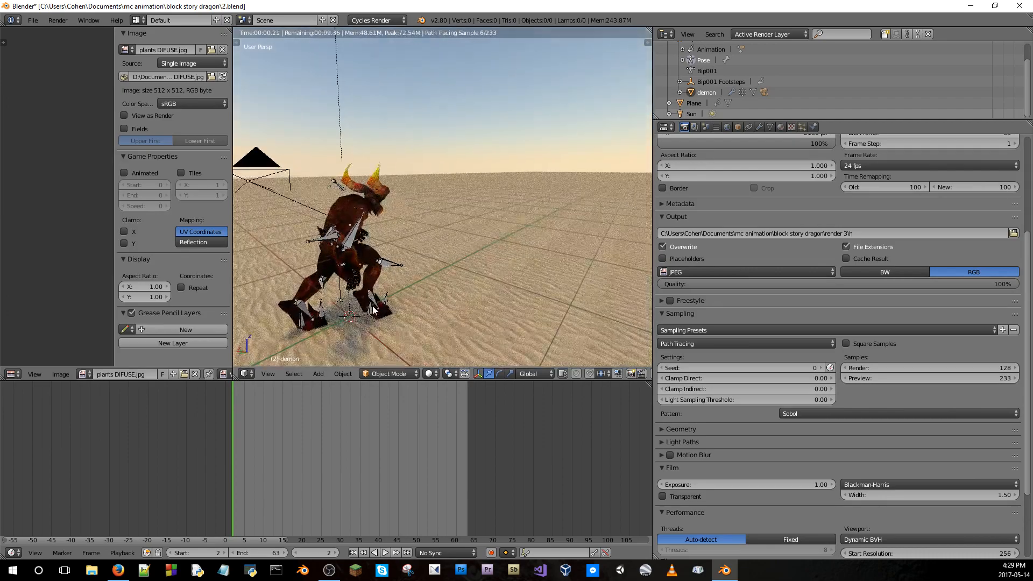
{"action": "middle_click_drag", "start_coordinate": [351, 179], "coordinate": [338, 200]}
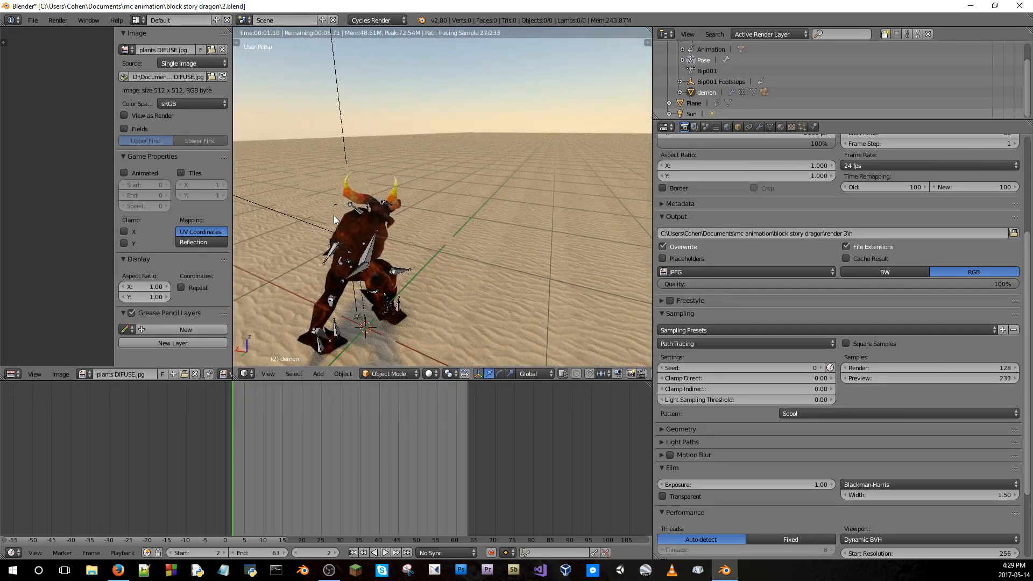
Select the demon's left upper arm bone and toggle the viewport between solid and rendered shading
{"action": "right_click", "coordinate": [338, 204]}
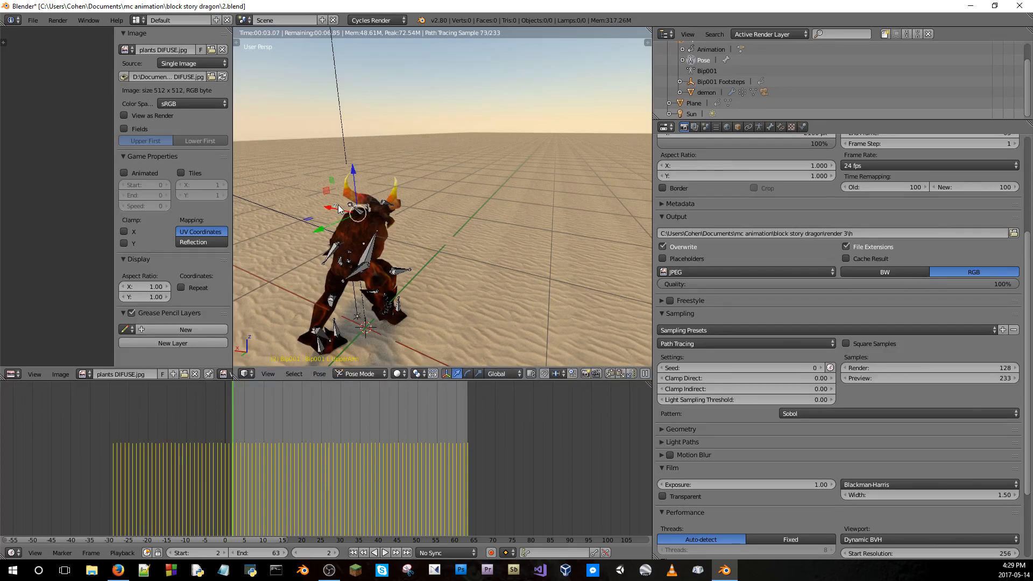
{"action": "middle_click_drag", "start_coordinate": [359, 210], "coordinate": [560, 225]}
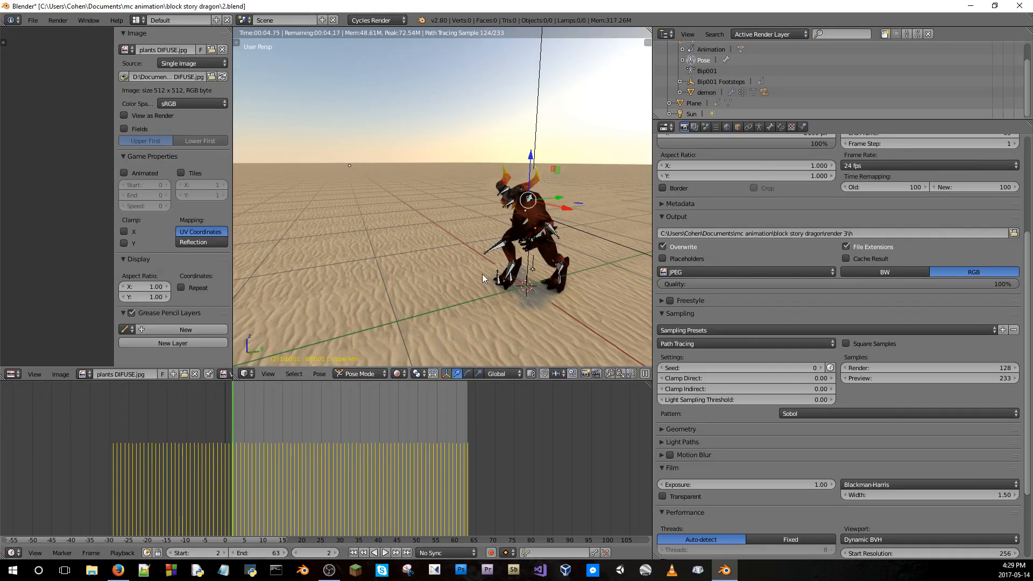
{"action": "key", "text": "shift+z"}
{"action": "key", "text": "shift+z"}
{"action": "key", "text": "shift+z"}
{"action": "key", "text": "shift+z"}
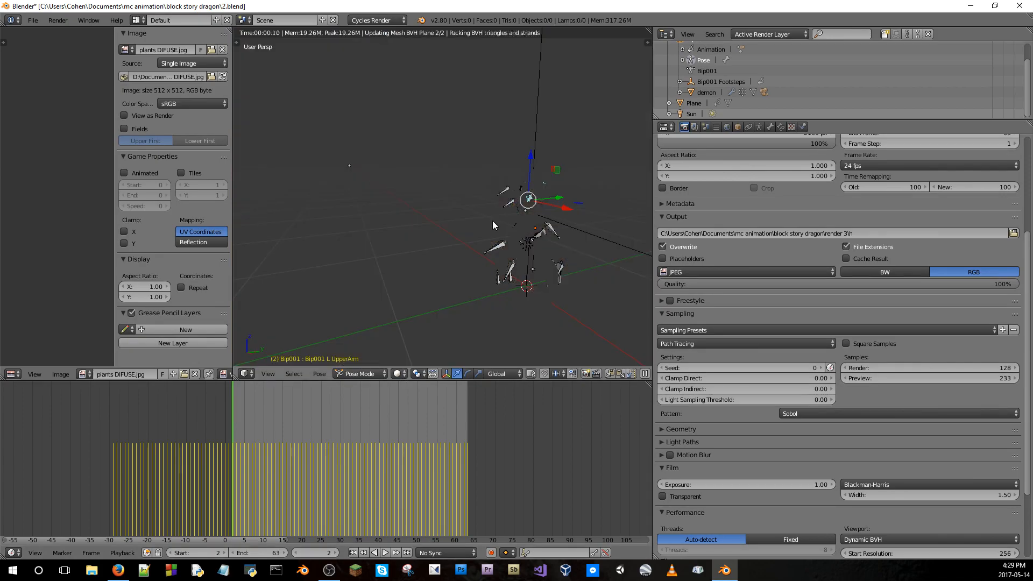
Switch the render engine to Blender Render, preview the scene in rendered shading and return to solid shading
{"action": "left_click", "coordinate": [362, 21]}
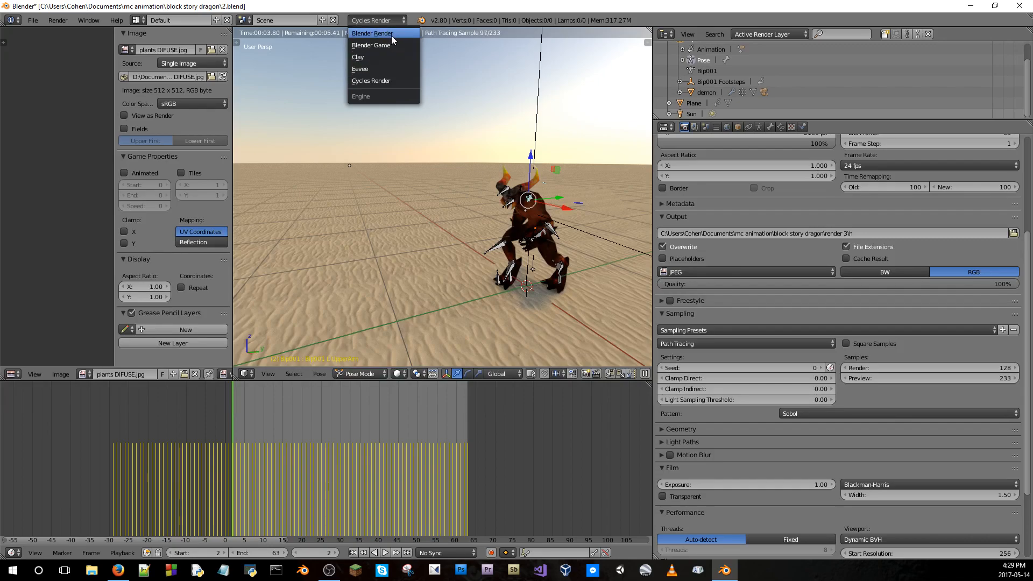
{"action": "left_click", "coordinate": [391, 34]}
{"action": "middle_click_drag", "start_coordinate": [318, 204], "coordinate": [440, 232]}
{"action": "key", "text": "shift+z"}
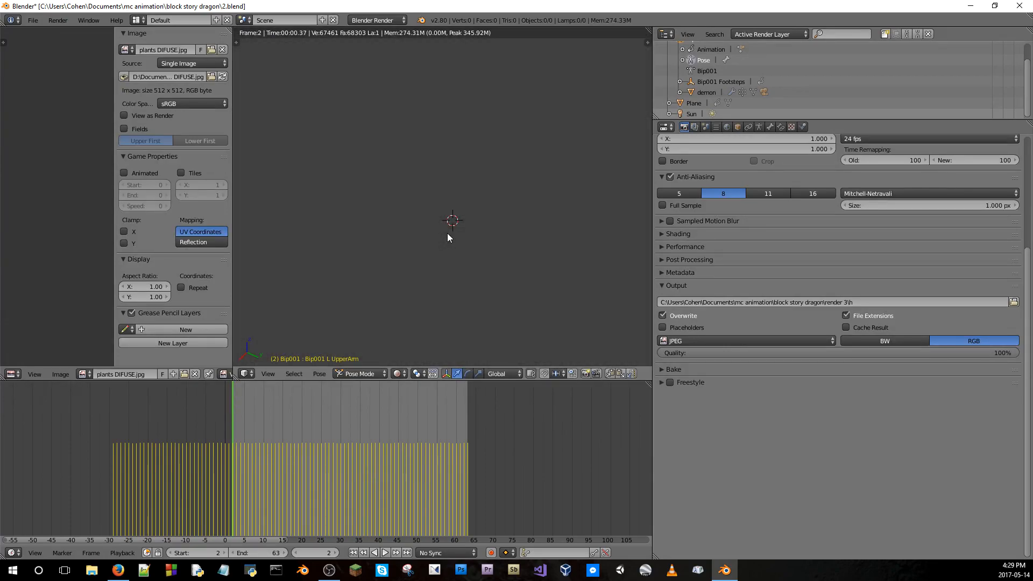
{"action": "key", "text": "shift+z"}
{"action": "middle_click_drag", "start_coordinate": [450, 239], "coordinate": [422, 204]}
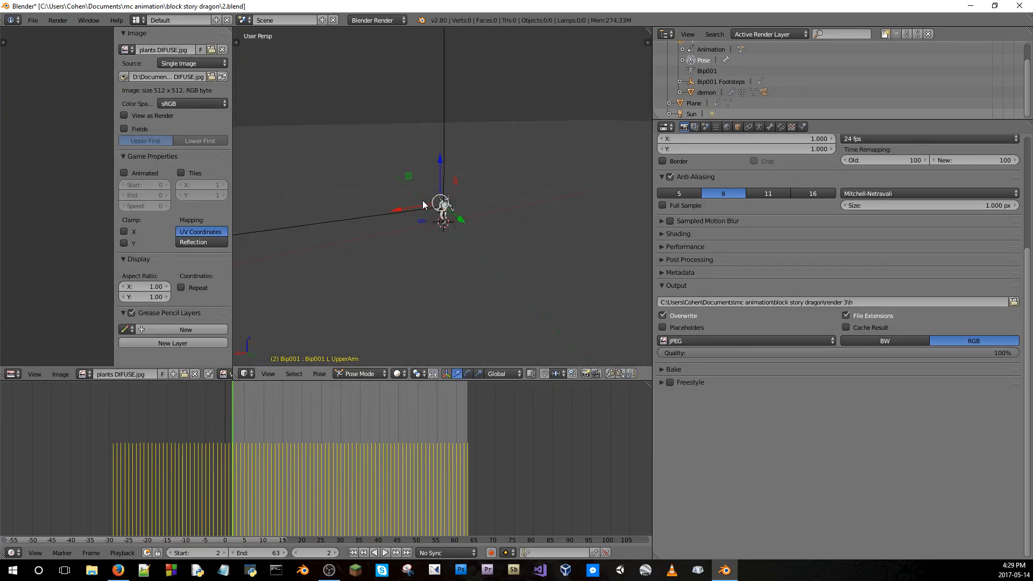
Set the outliner to display All Scenes
{"action": "scroll", "coordinate": [766, 166], "scroll_direction": "up", "scroll_amount": 7}
{"action": "scroll", "coordinate": [764, 92], "scroll_direction": "up", "scroll_amount": 2}
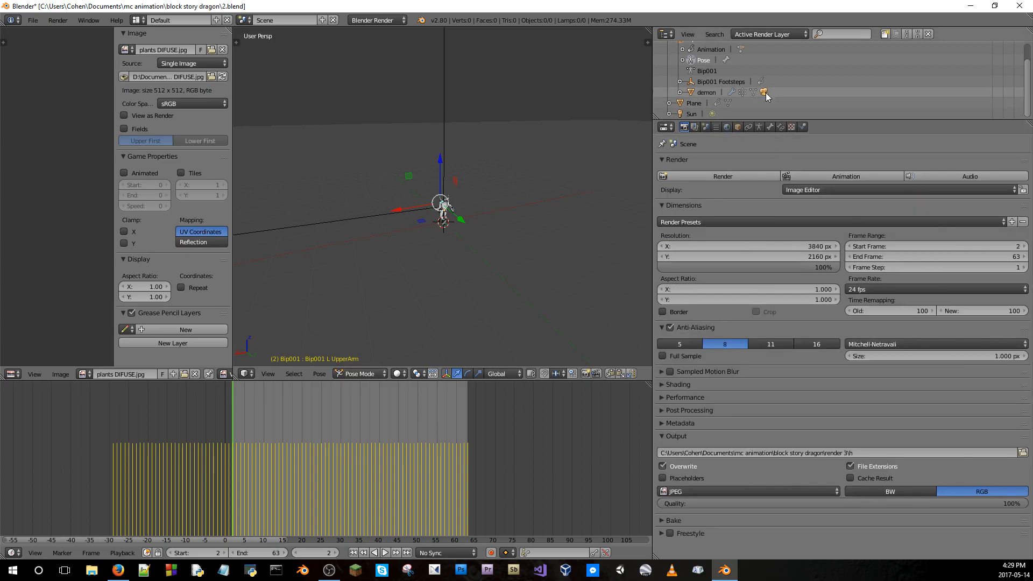
{"action": "left_click", "coordinate": [765, 42]}
{"action": "left_click", "coordinate": [758, 44]}
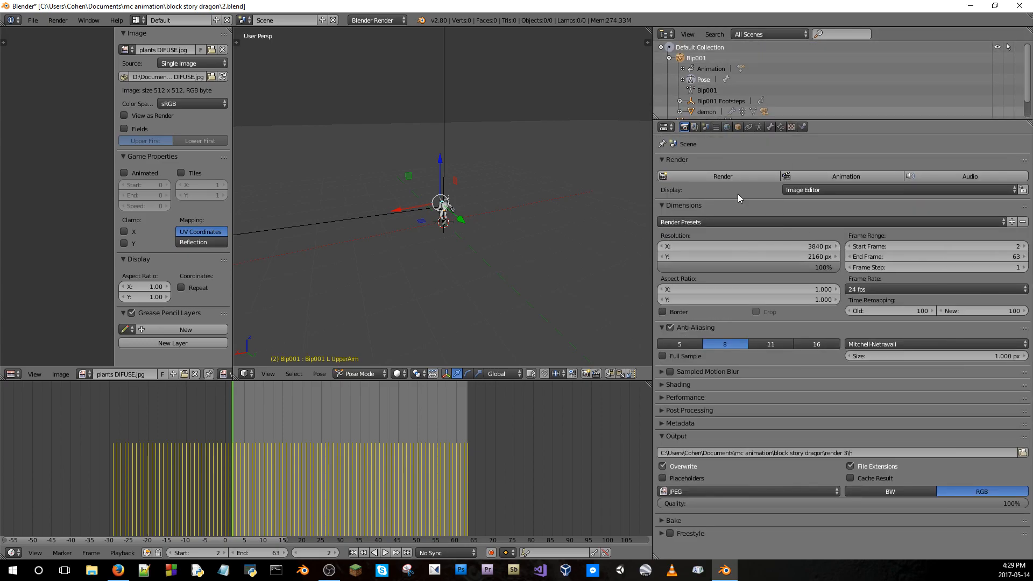
Look through the armature, bone and constraint properties and return to the render settings
{"action": "left_click", "coordinate": [781, 127]}
{"action": "left_click", "coordinate": [770, 128]}
{"action": "left_click", "coordinate": [749, 128]}
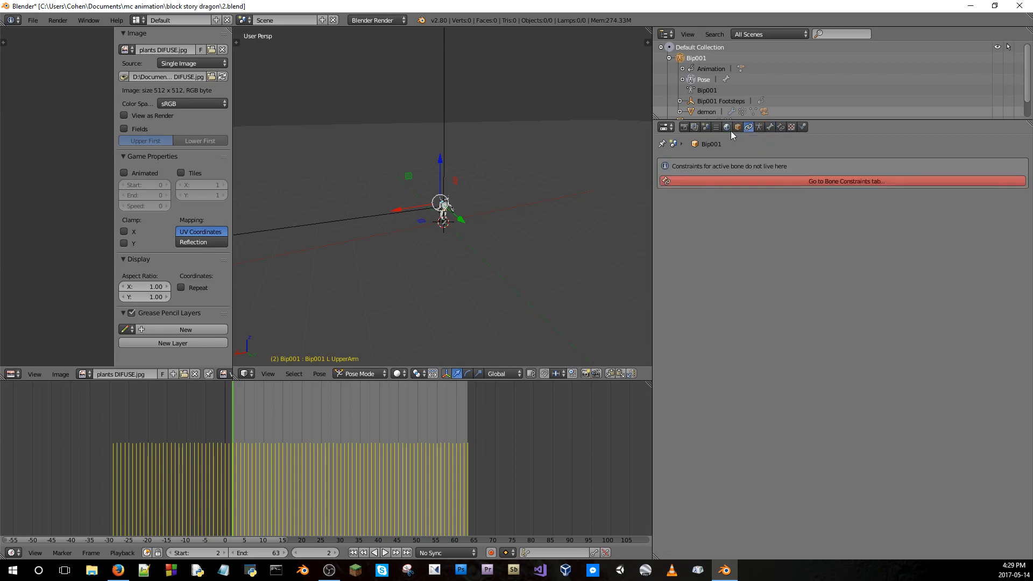
{"action": "left_click", "coordinate": [684, 128]}
{"action": "left_click", "coordinate": [758, 128]}
{"action": "left_click", "coordinate": [748, 128]}
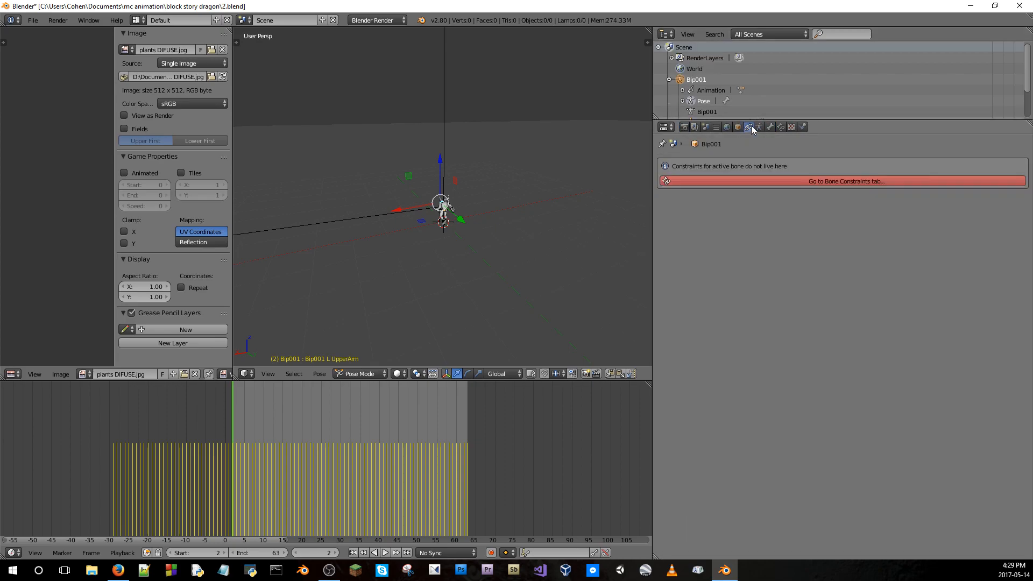
{"action": "left_click", "coordinate": [687, 127]}
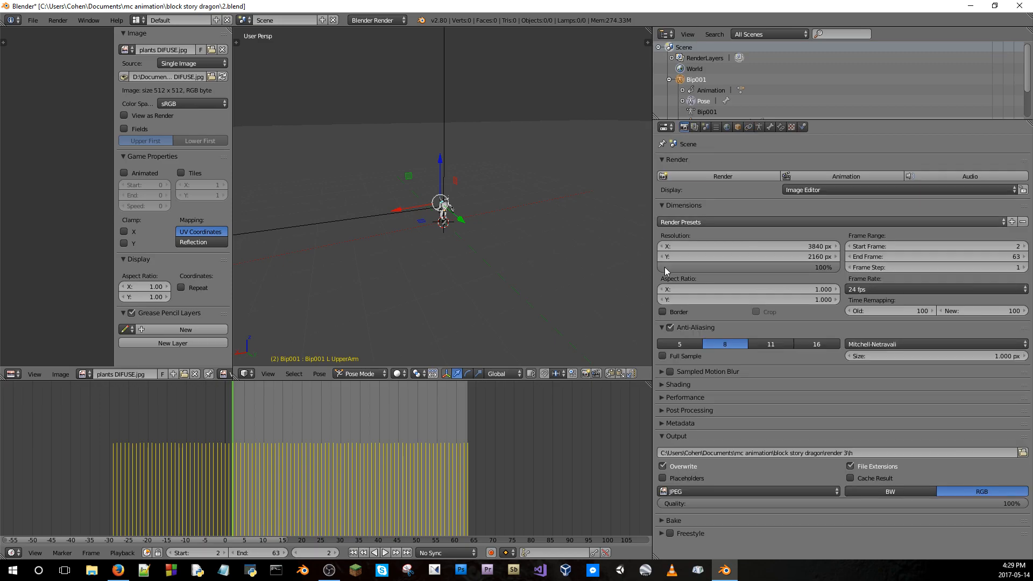
Switch the render engine to Blender Game, view the scene from another angle and advance the animation to frame 3
{"action": "left_click", "coordinate": [376, 20]}
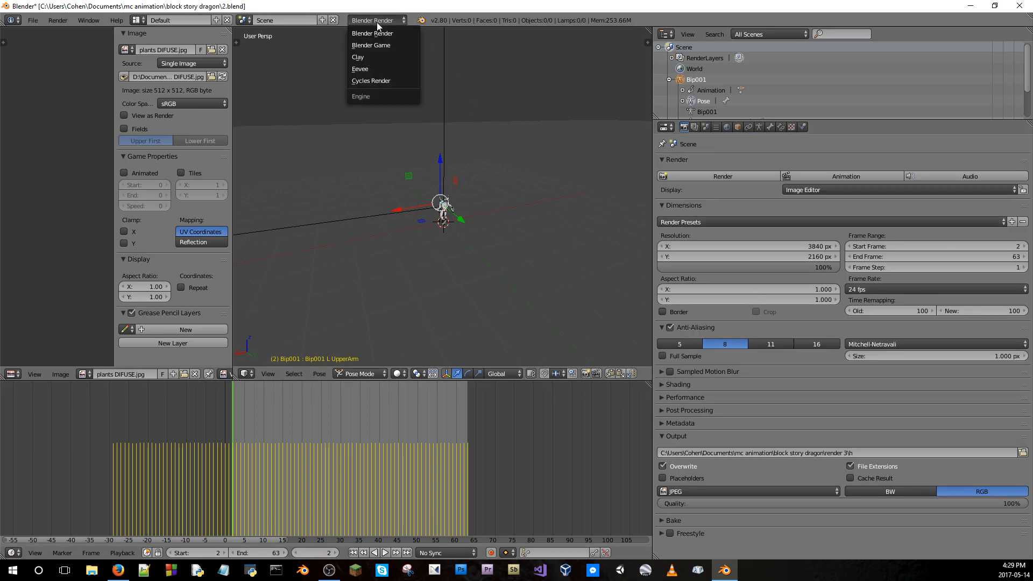
{"action": "left_click", "coordinate": [379, 45]}
{"action": "middle_click_drag", "start_coordinate": [450, 150], "coordinate": [537, 176]}
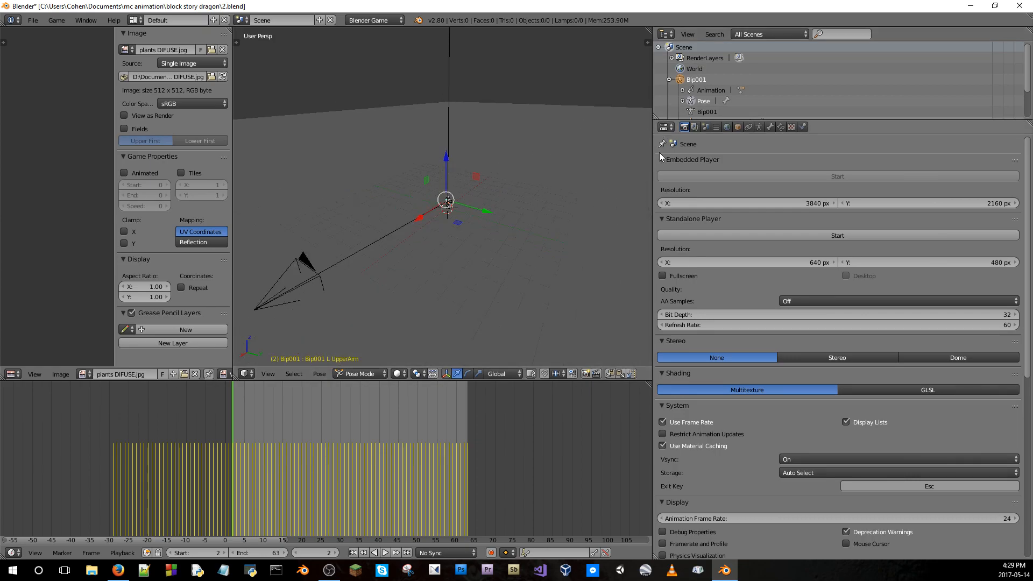
{"action": "key", "text": "Right"}
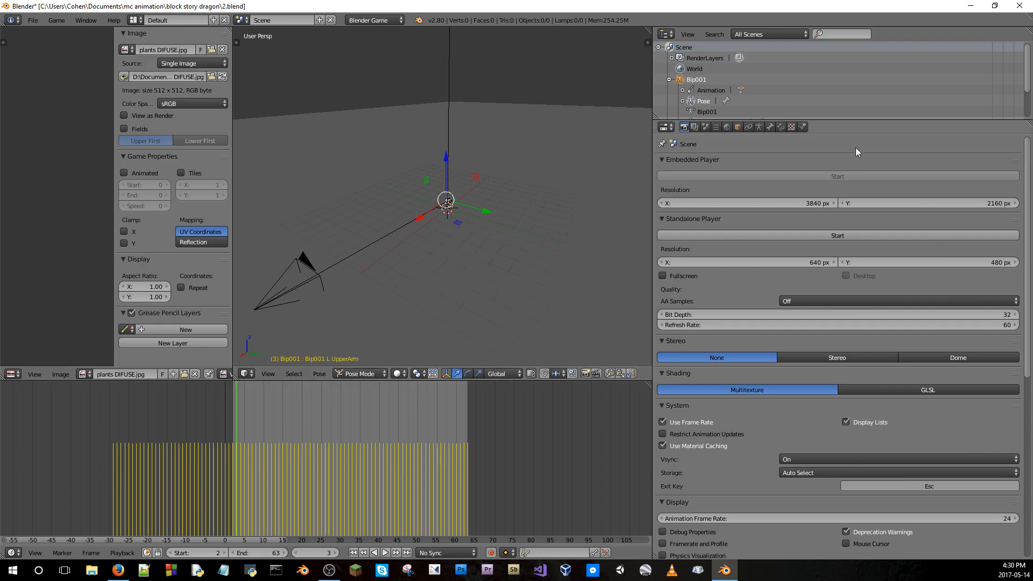
Quit without saving, relaunch Blender from the blender-2.80-77a90f7-win64 folder on the Backup (D:) drive and dismiss the splash screen
{"action": "left_click", "coordinate": [1020, 5]}
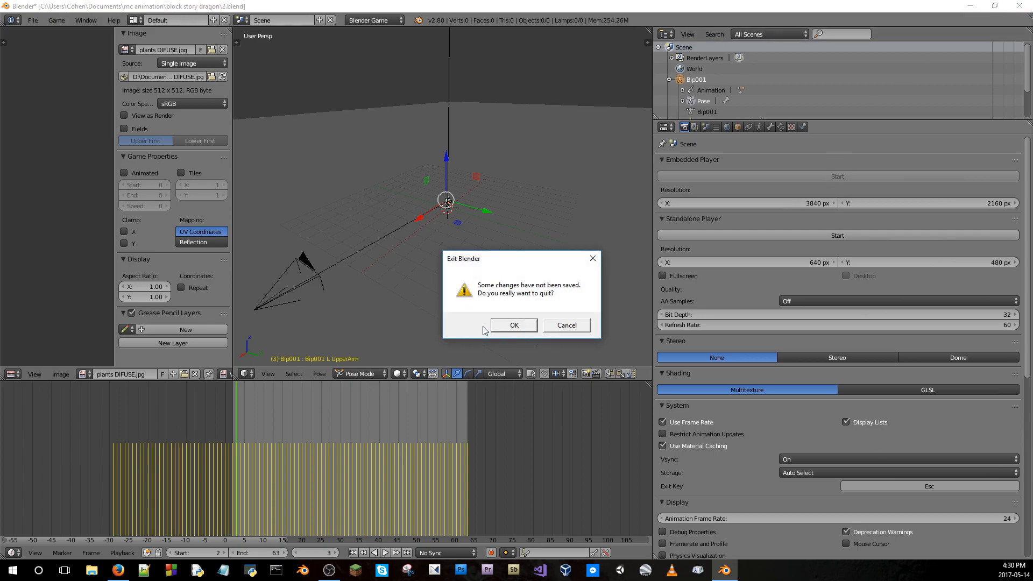
{"action": "left_click", "coordinate": [514, 325]}
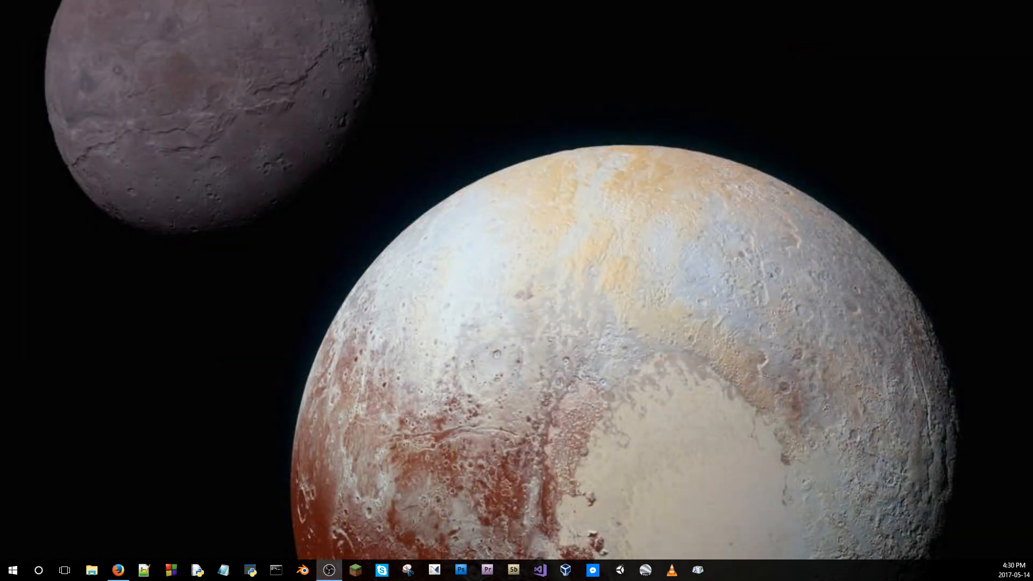
{"action": "key", "text": "super+e"}
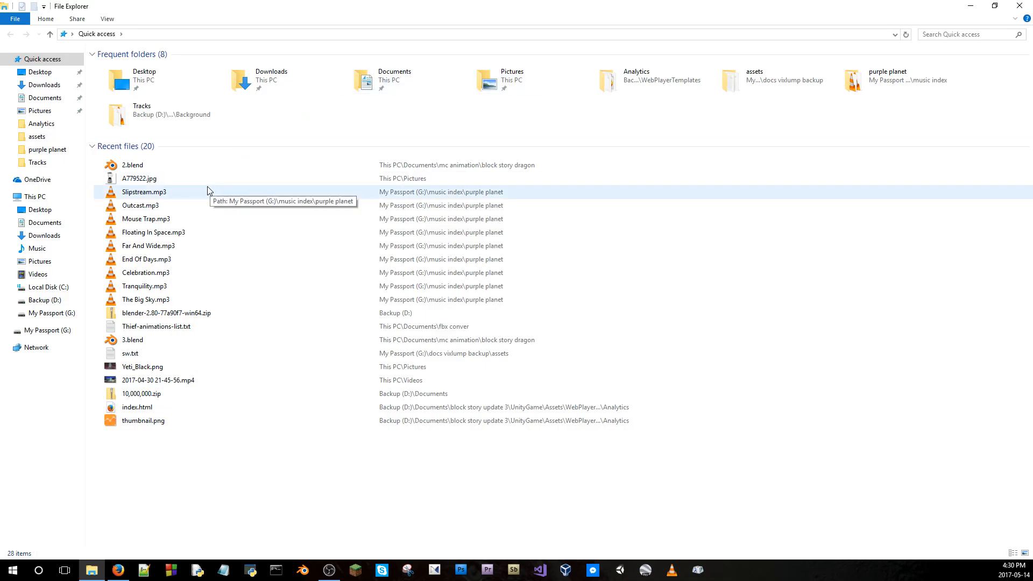
{"action": "left_click", "coordinate": [58, 300]}
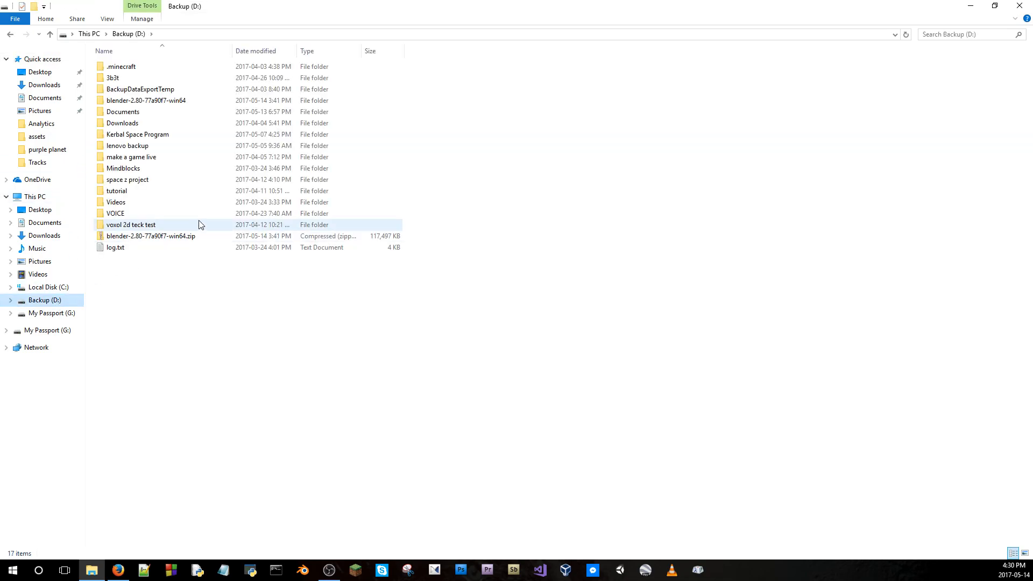
{"action": "double_click", "coordinate": [136, 103]}
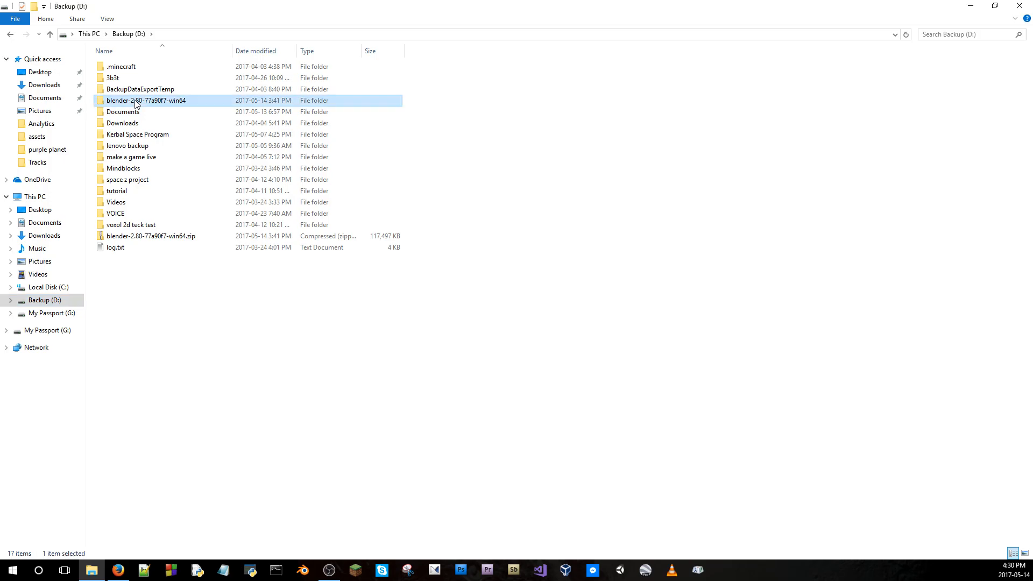
{"action": "double_click", "coordinate": [136, 68]}
{"action": "double_click", "coordinate": [148, 124]}
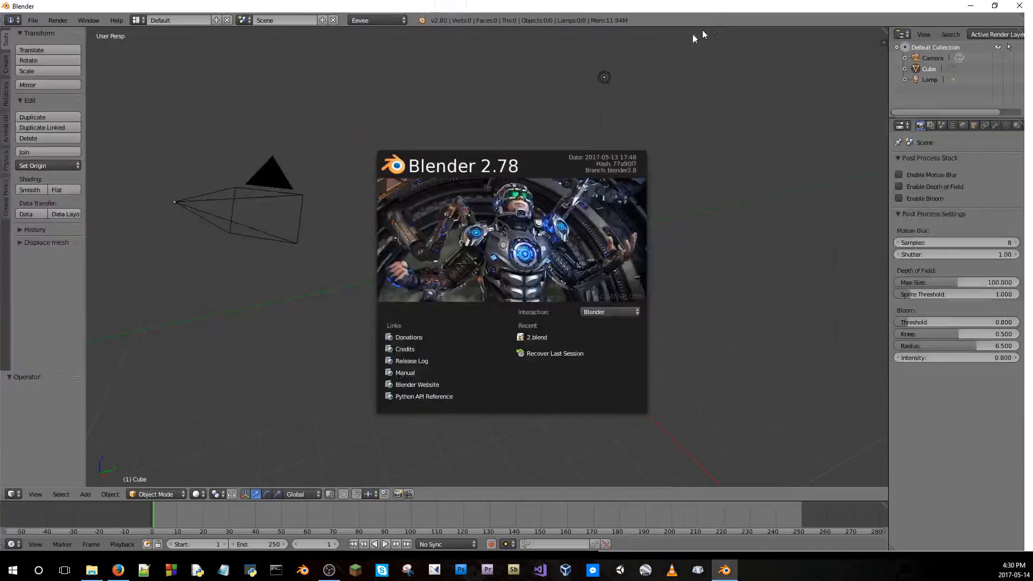
{"action": "left_click", "coordinate": [766, 178]}
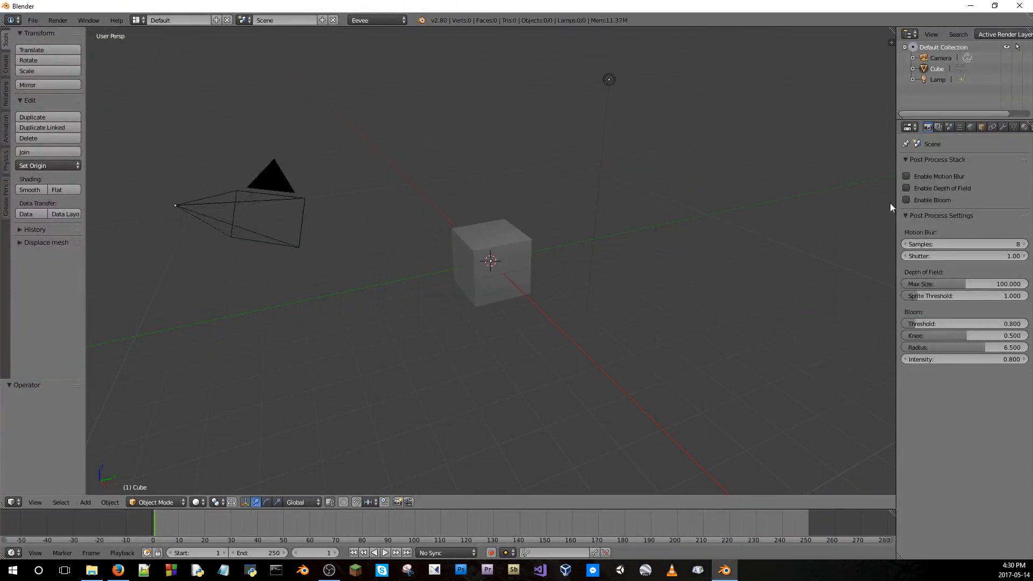
Widen the properties area and switch the default cube scene's render engine to Blender Game
{"action": "left_click_drag", "start_coordinate": [895, 211], "coordinate": [844, 262]}
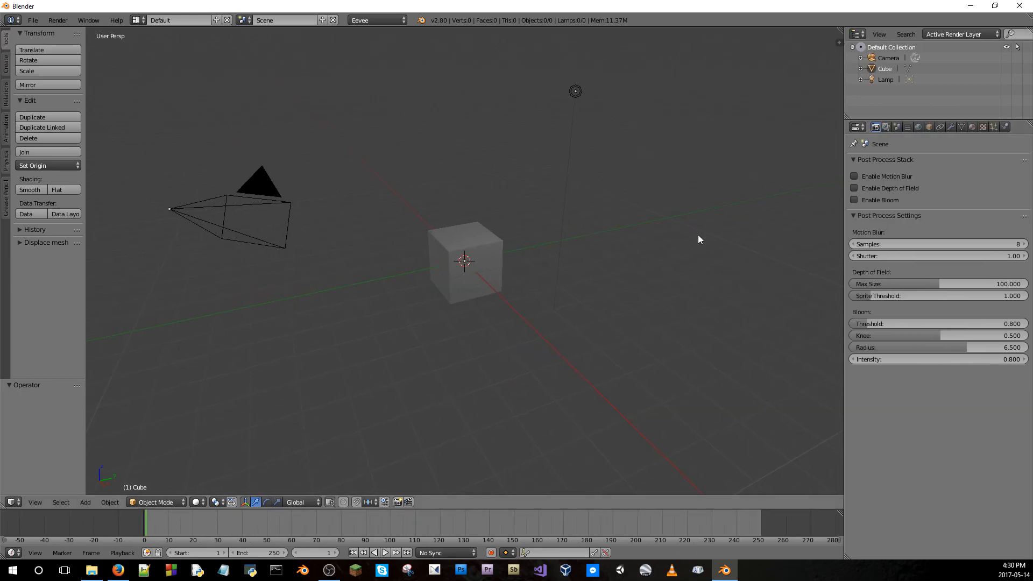
{"action": "left_click", "coordinate": [391, 24]}
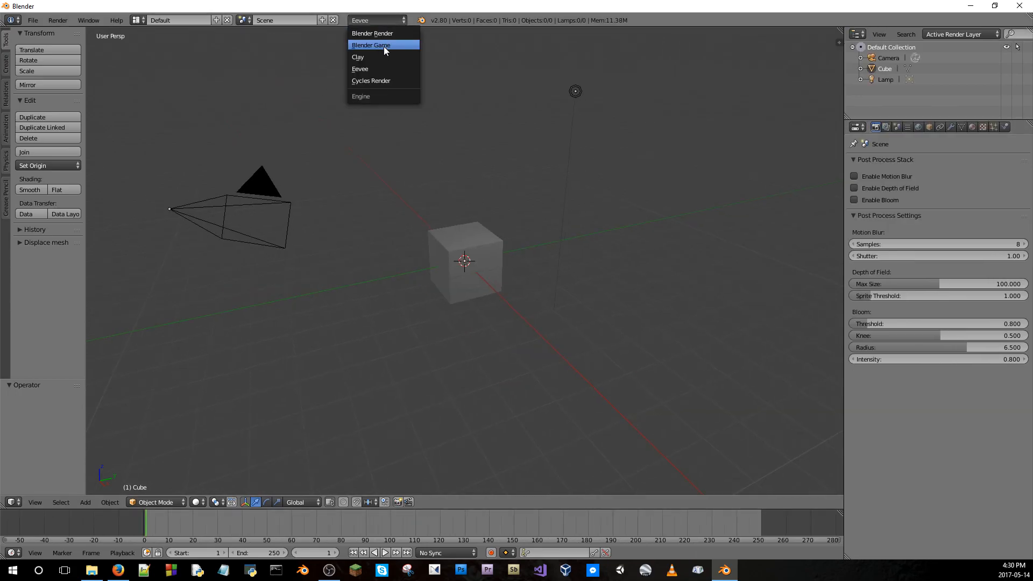
{"action": "left_click", "coordinate": [385, 46]}
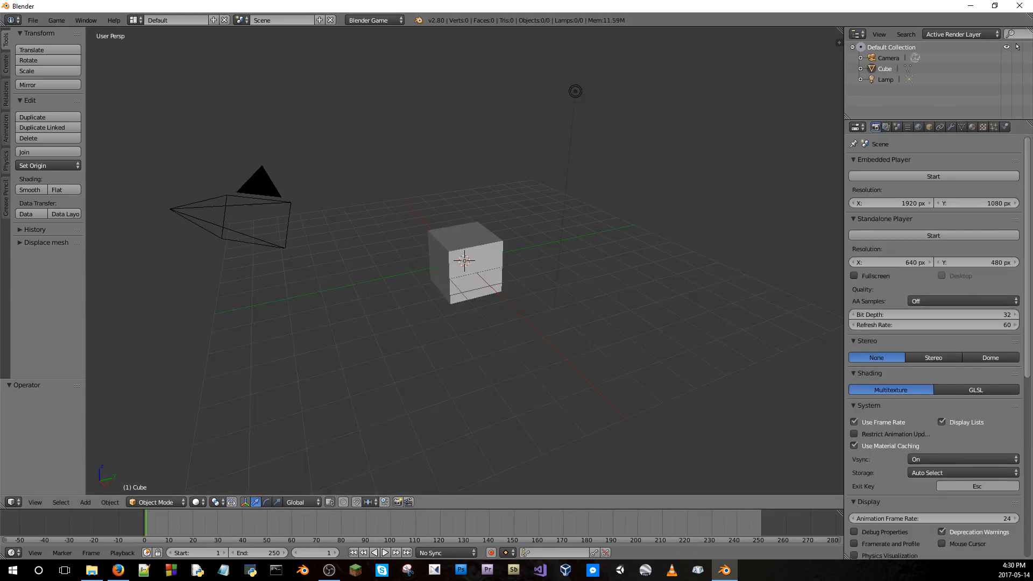
Try to run and exit the game, and view the cube through the camera
{"action": "key", "text": "p"}
{"action": "key", "text": "Escape"}
{"action": "key", "text": "KP_0"}
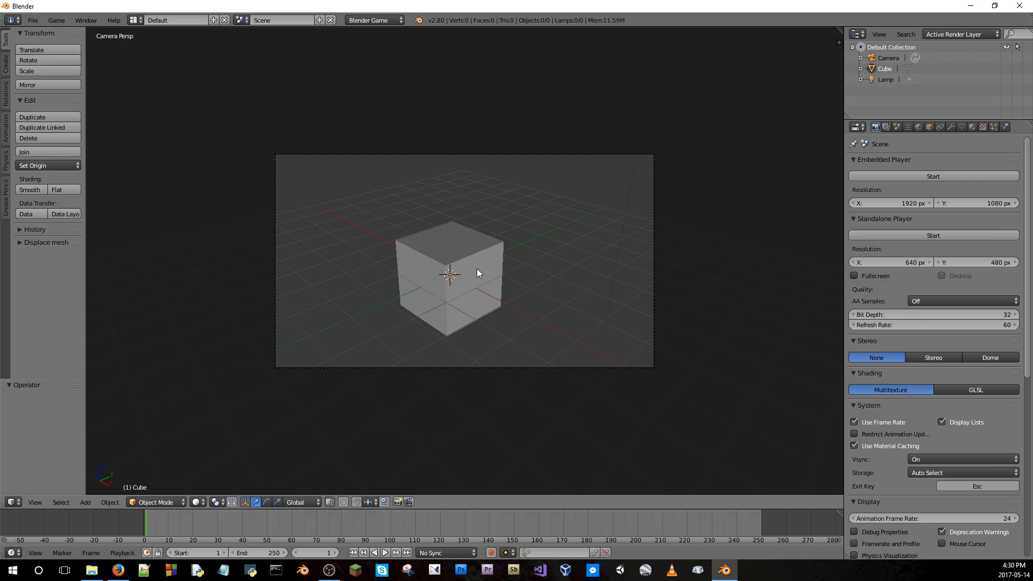
Choose the Blender Game engine again and examine its standalone player, shading, system and display settings
{"action": "left_click", "coordinate": [85, 20]}
{"action": "left_click", "coordinate": [372, 19]}
{"action": "left_click", "coordinate": [379, 45]}
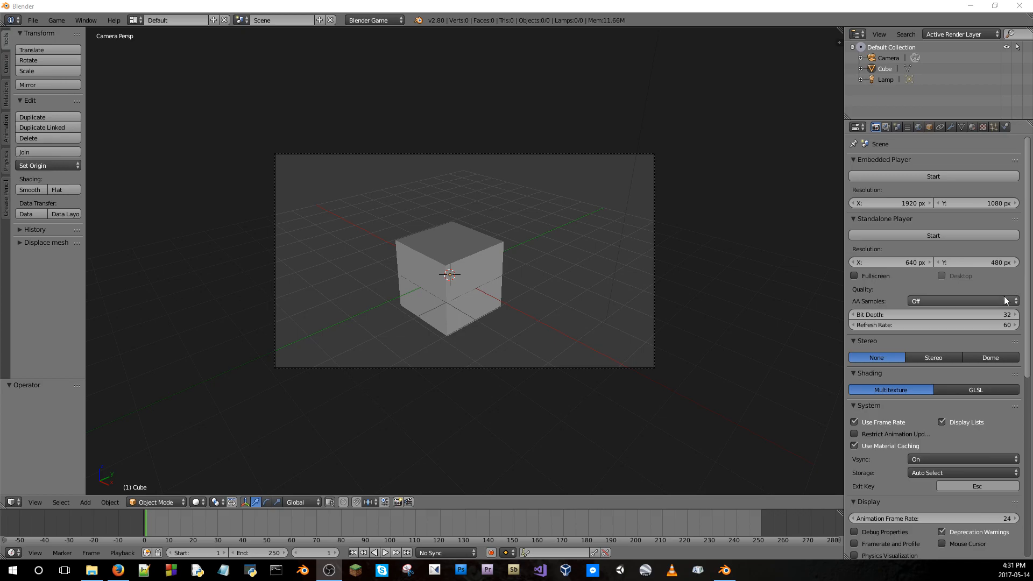
{"action": "scroll", "coordinate": [887, 319], "scroll_direction": "down", "scroll_amount": 5}
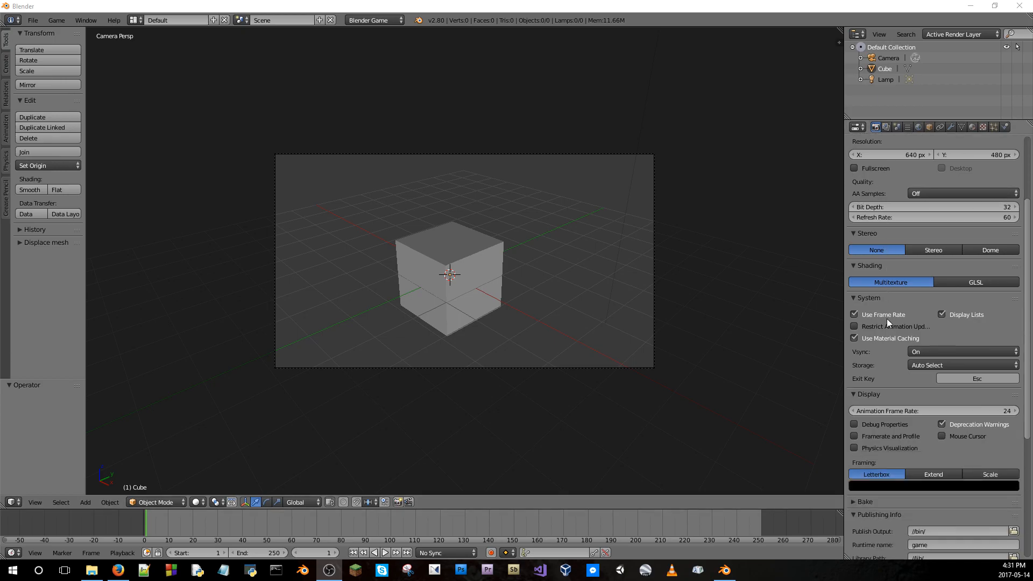
Check the remaining Blender Game settings, and switch the default cube scene's render engine to Eevee
{"action": "scroll", "coordinate": [886, 319], "scroll_direction": "down", "scroll_amount": 4}
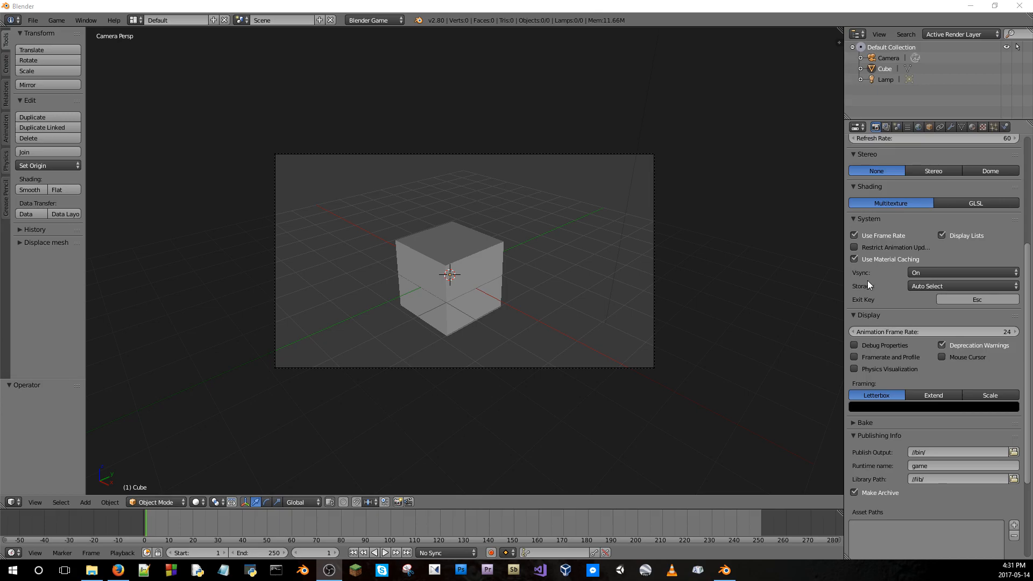
{"action": "scroll", "coordinate": [884, 283], "scroll_direction": "up", "scroll_amount": 9}
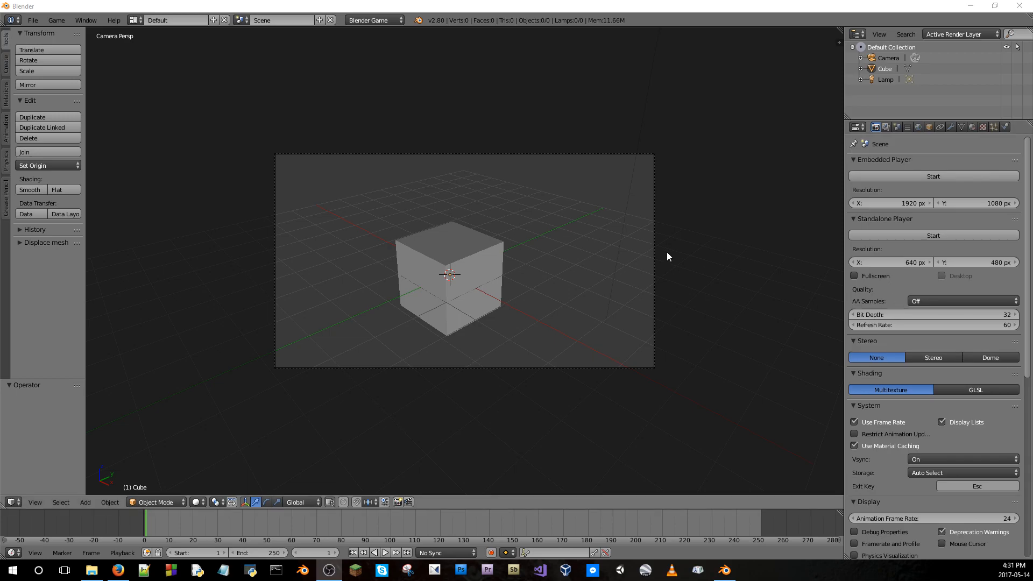
{"action": "left_click", "coordinate": [385, 21]}
{"action": "left_click", "coordinate": [379, 67]}
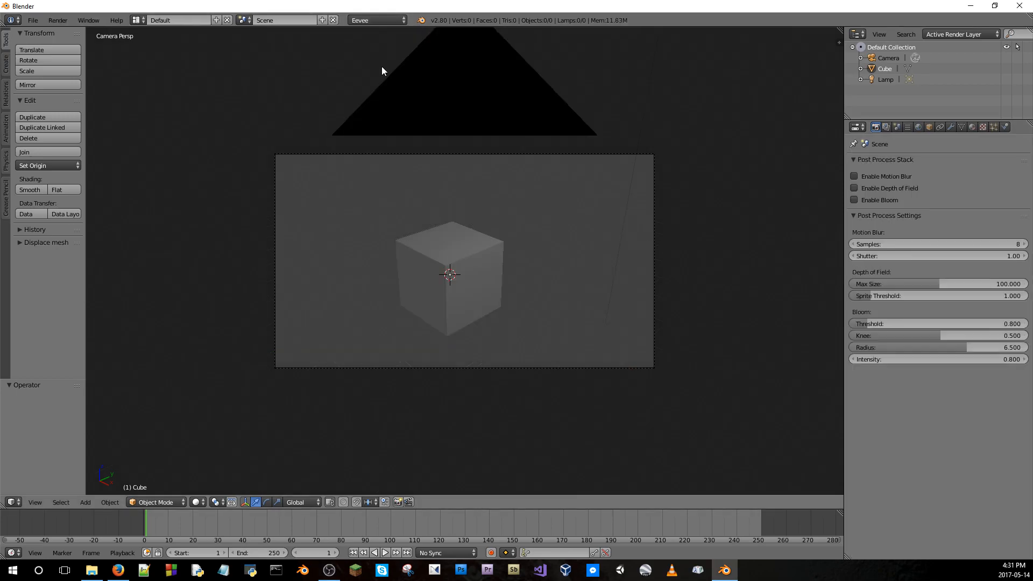
{"action": "middle_click_drag", "start_coordinate": [382, 67], "coordinate": [440, 212]}
{"action": "scroll", "coordinate": [440, 212], "scroll_direction": "down", "scroll_amount": 4}
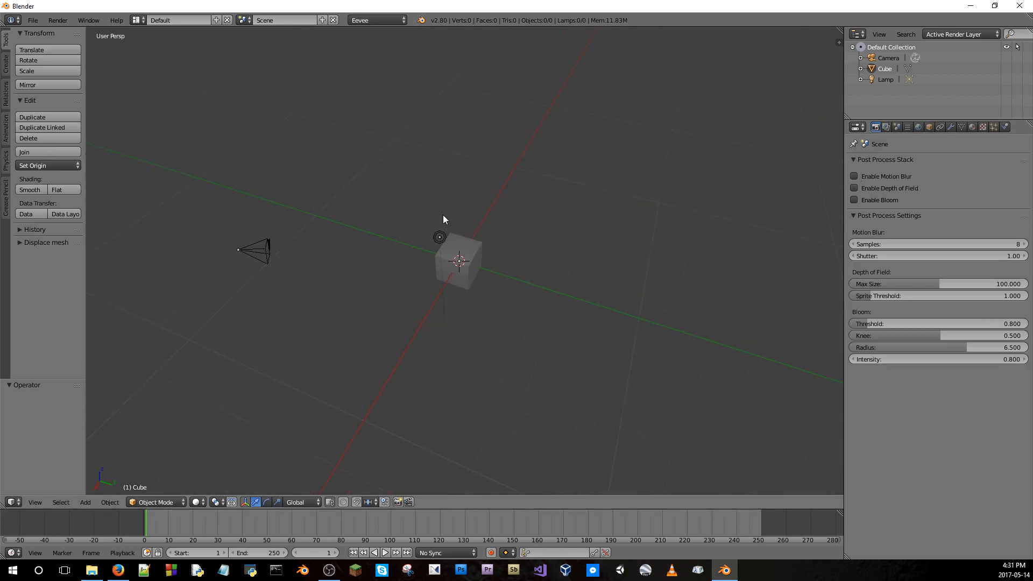
{"action": "middle_click_drag", "start_coordinate": [454, 251], "coordinate": [508, 242]}
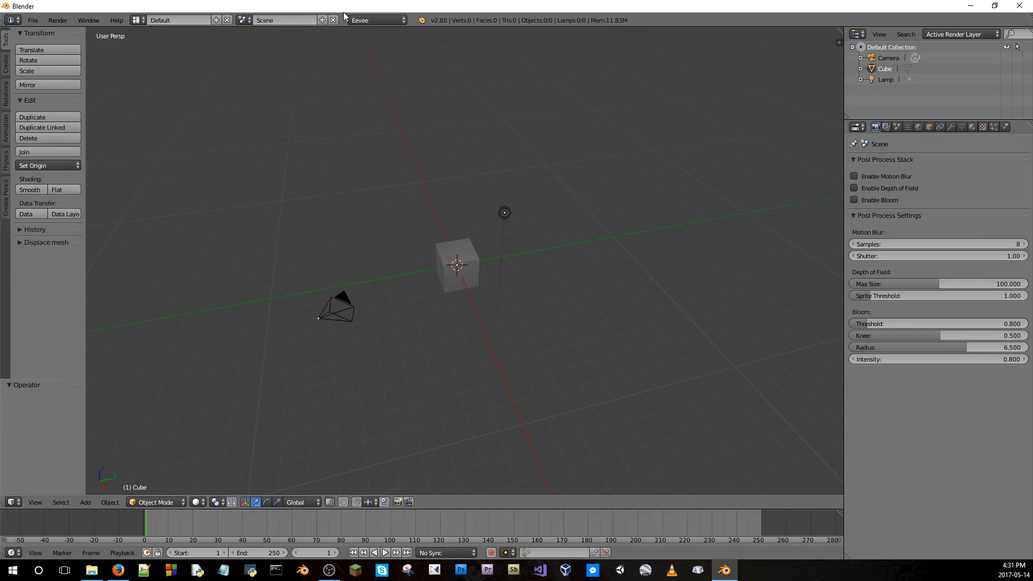
{"action": "left_click", "coordinate": [359, 21]}
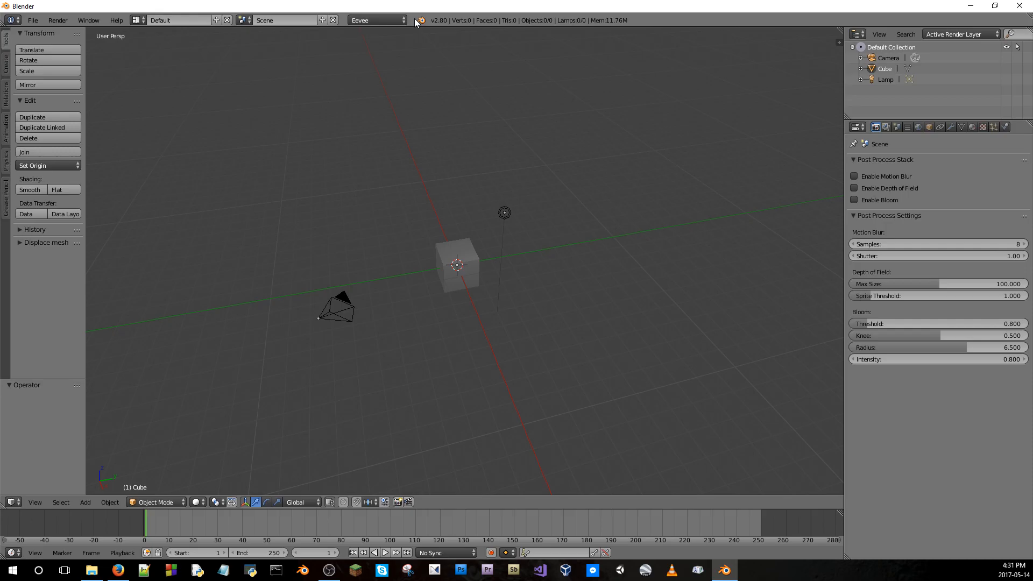
{"action": "left_click", "coordinate": [403, 22]}
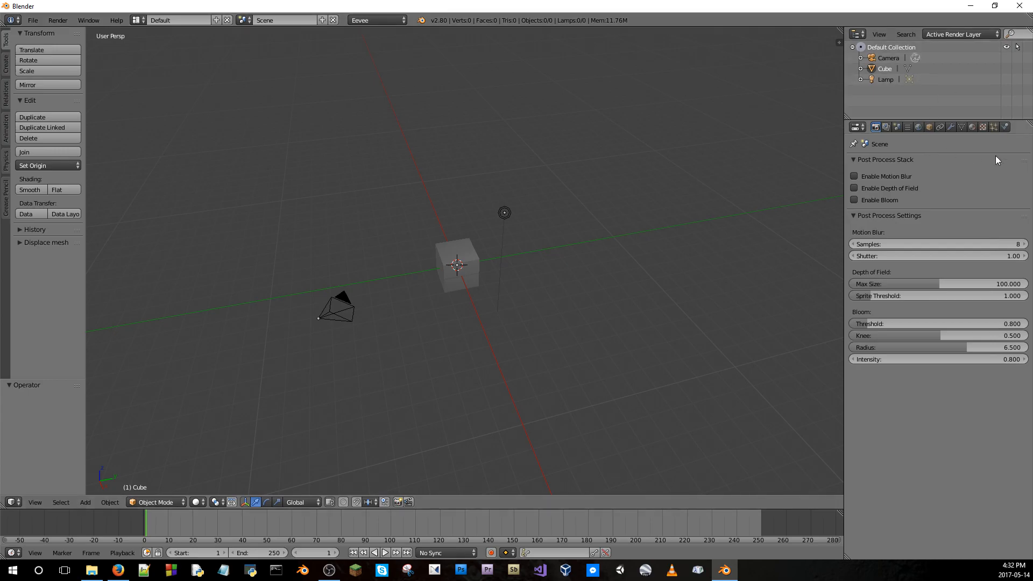
Add a particle system to the cube to examine its settings in a widened properties area, and remove it again
{"action": "left_click", "coordinate": [992, 127]}
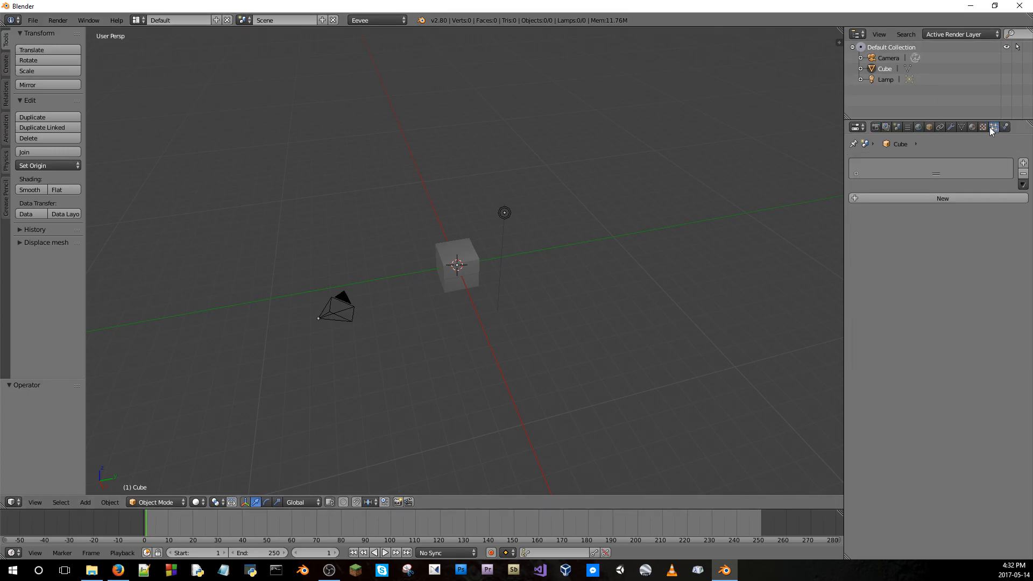
{"action": "left_click", "coordinate": [931, 199]}
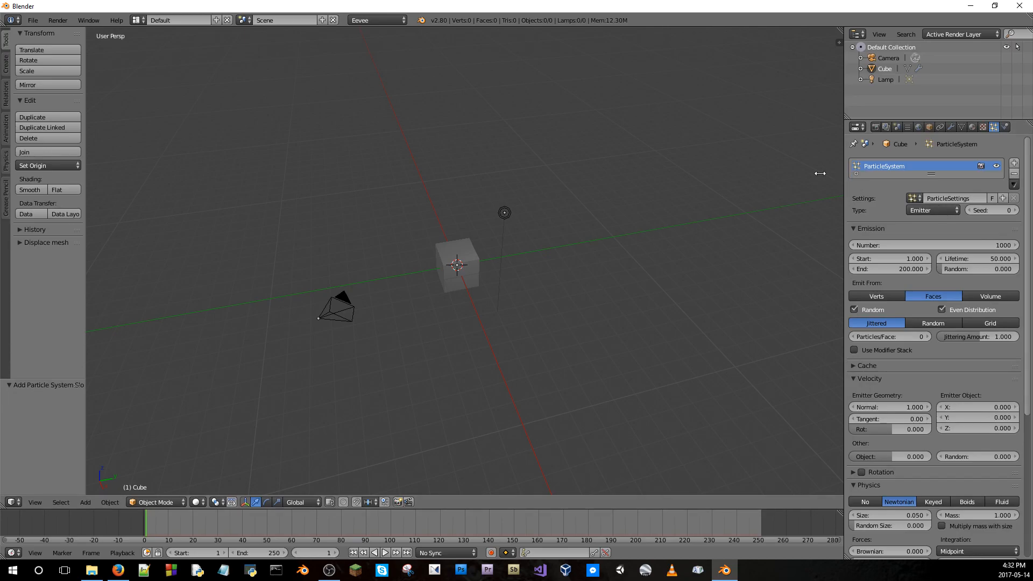
{"action": "left_click_drag", "start_coordinate": [844, 172], "coordinate": [576, 172]}
{"action": "scroll", "coordinate": [690, 236], "scroll_direction": "down", "scroll_amount": 4}
{"action": "scroll", "coordinate": [690, 235], "scroll_direction": "up", "scroll_amount": 5}
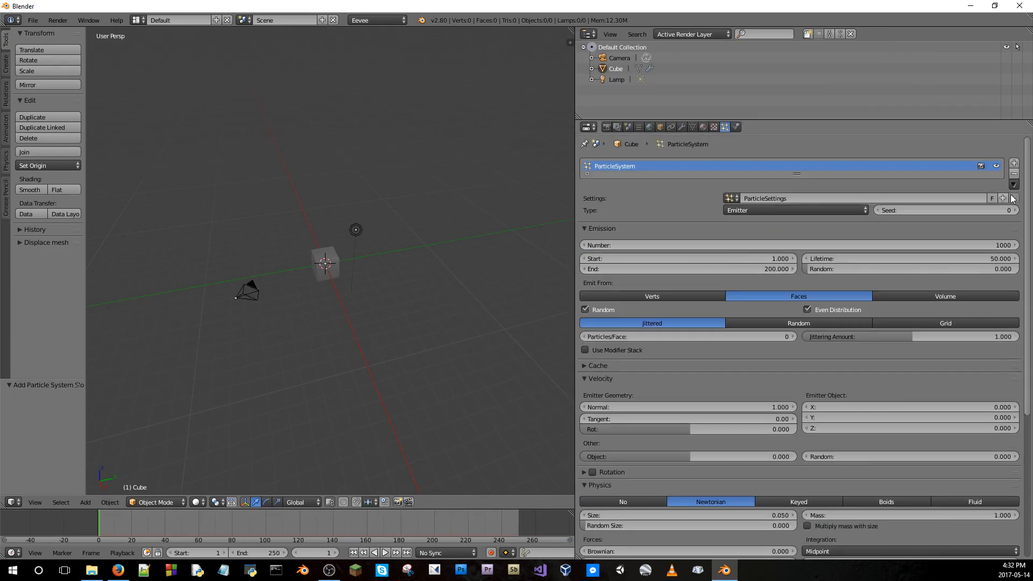
{"action": "left_click", "coordinate": [1023, 173]}
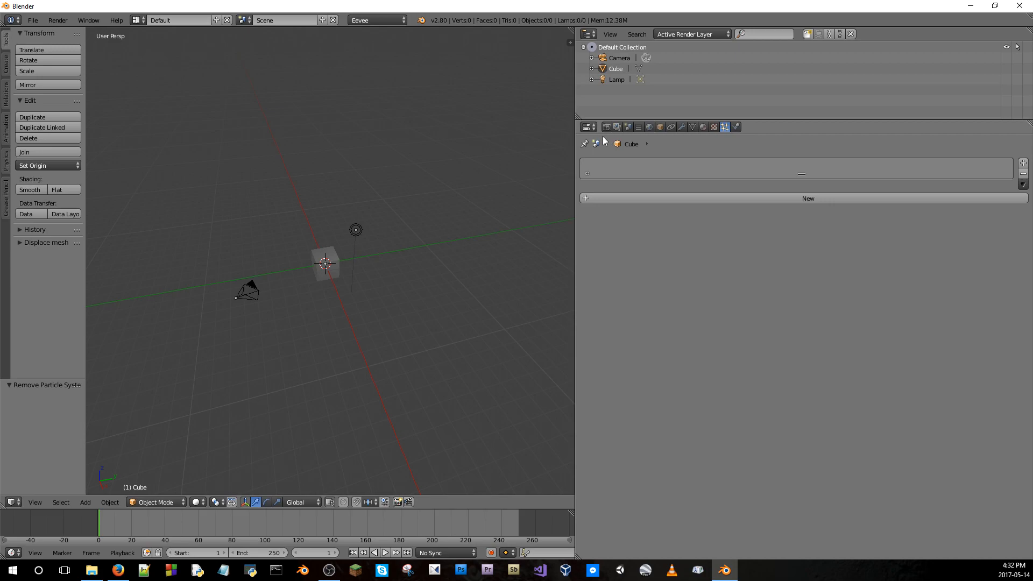